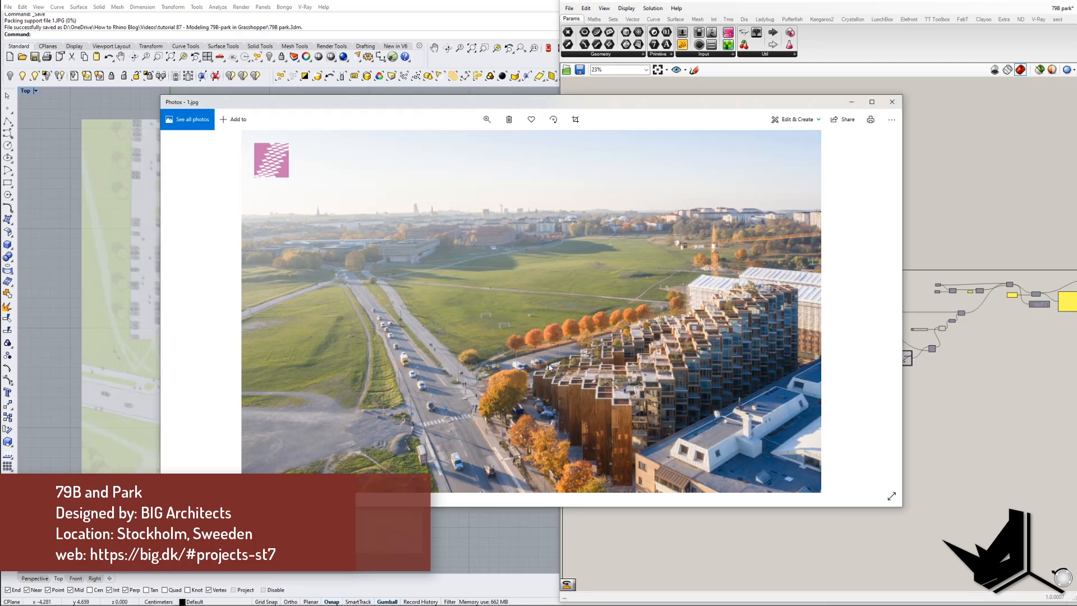
Examine the 79&Park reference photos, site plan and massing diagrams from 1.jpg through 7.jpg, and minimize the image viewer
key("Right")
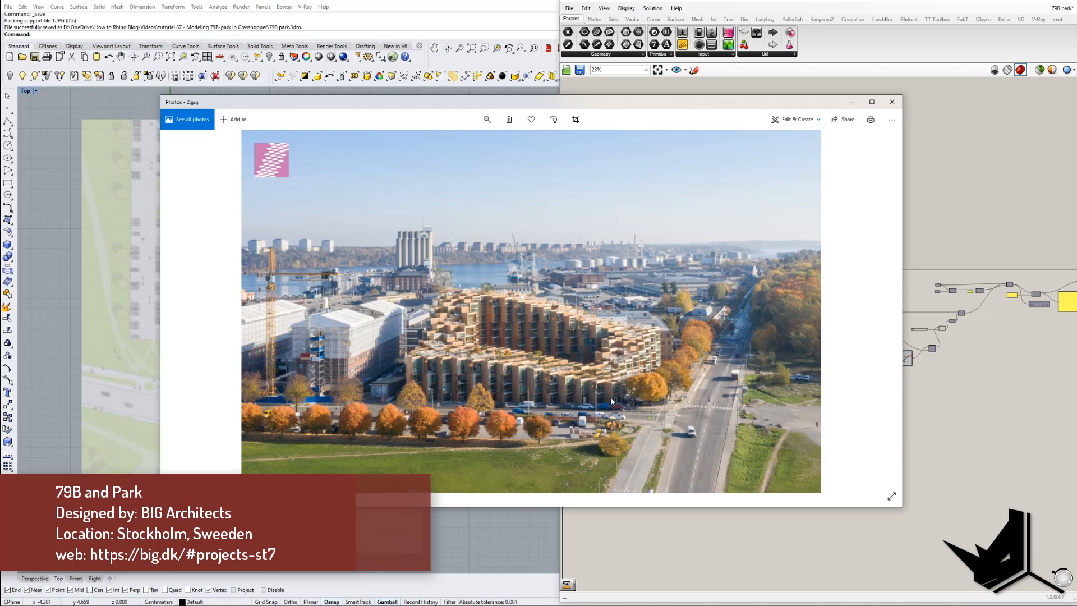
key("Right")
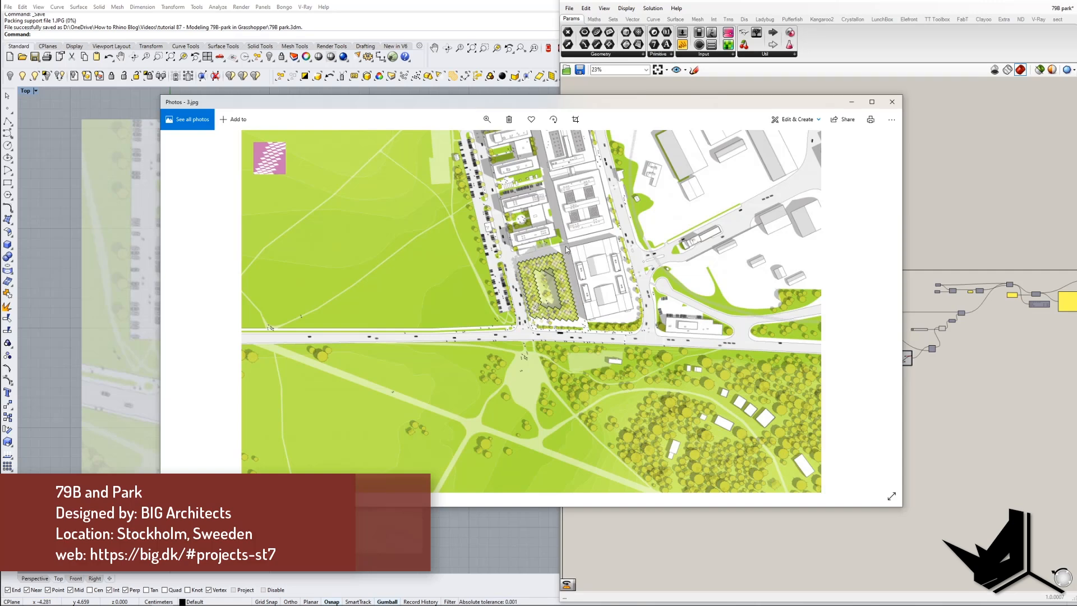
key("Right")
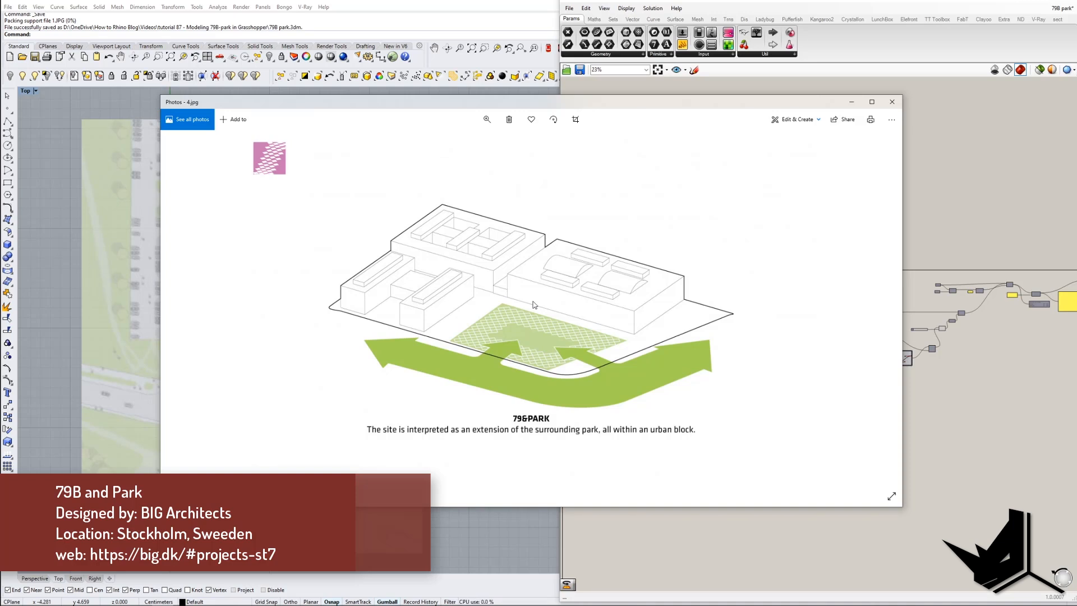
key("Left")
key("Right")
key("Right")
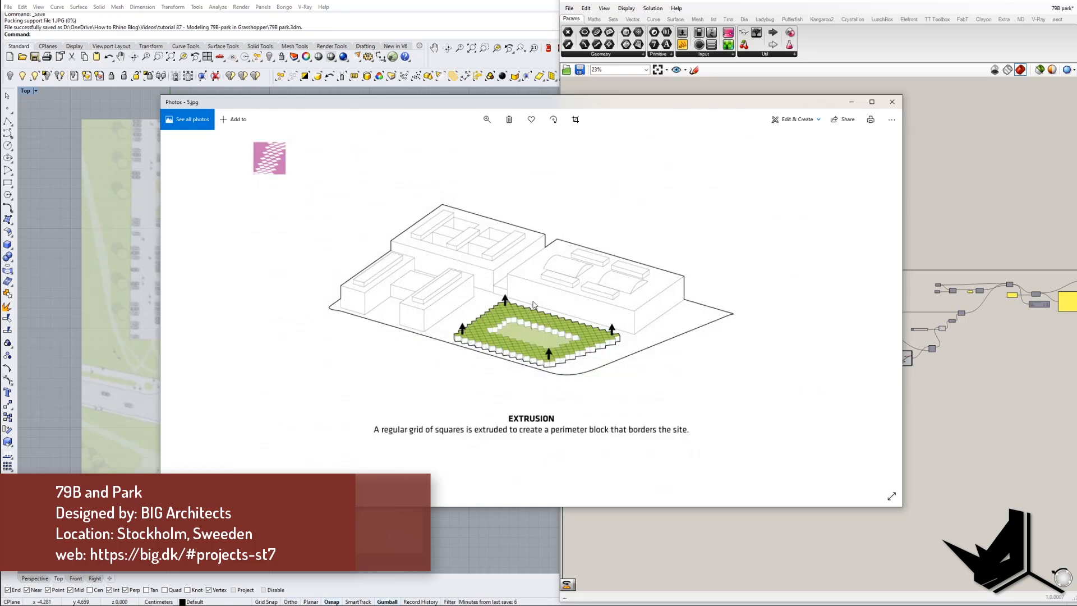
key("Right")
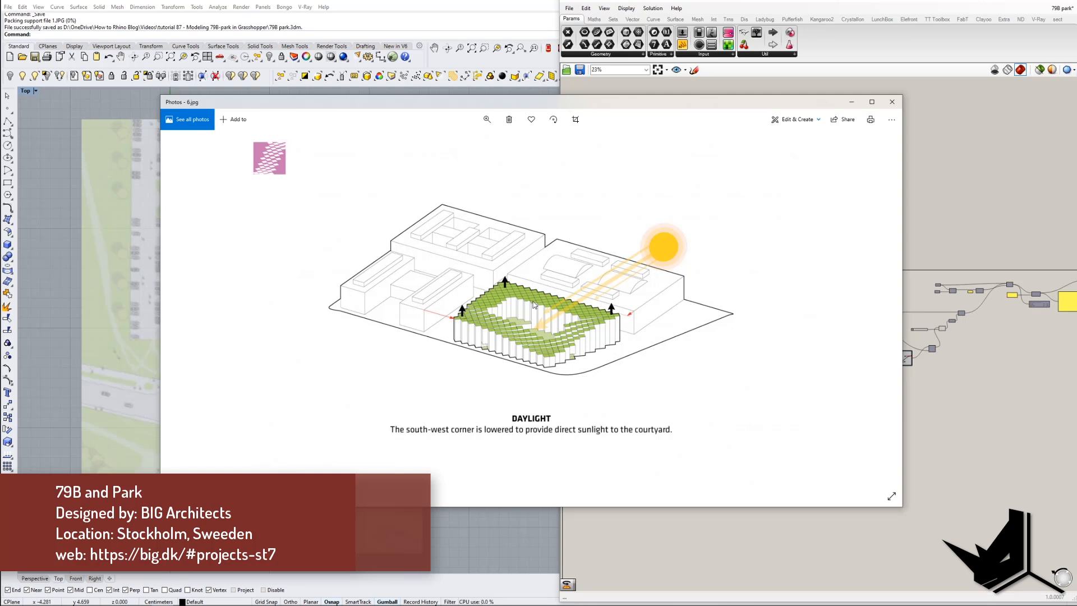
key("Right")
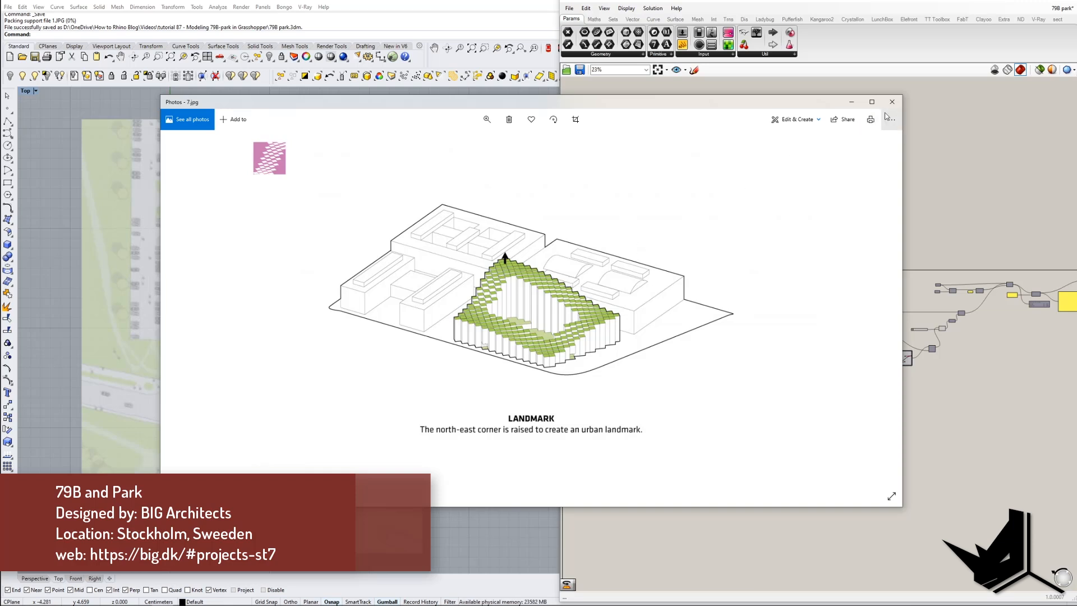
left_click(850, 104)
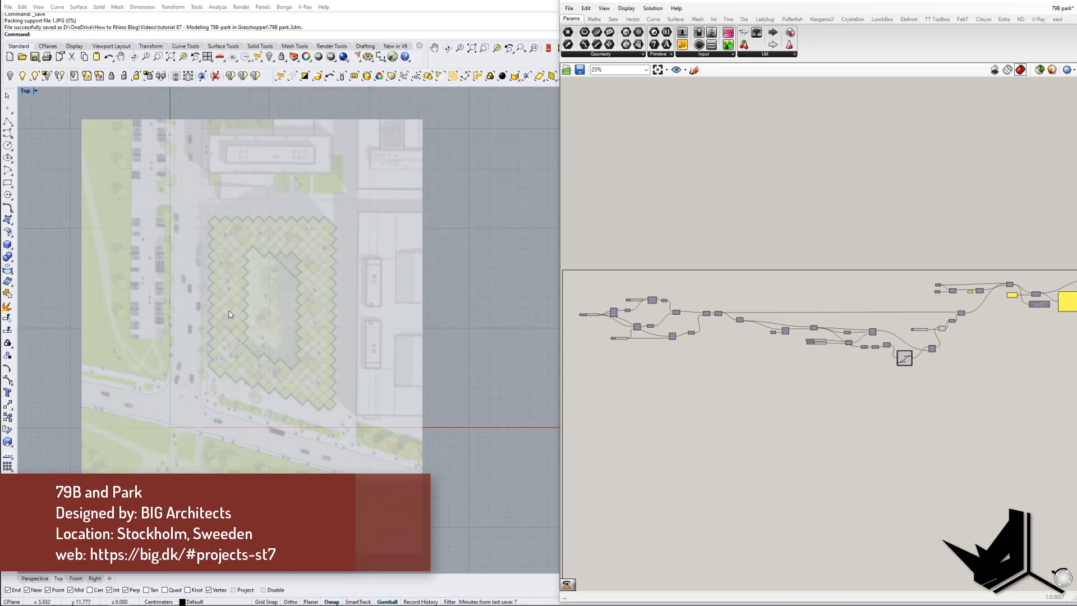
Select the site plan surface in the Top viewport and lock it with the Lock command
right_click_drag(298, 317, 354, 326)
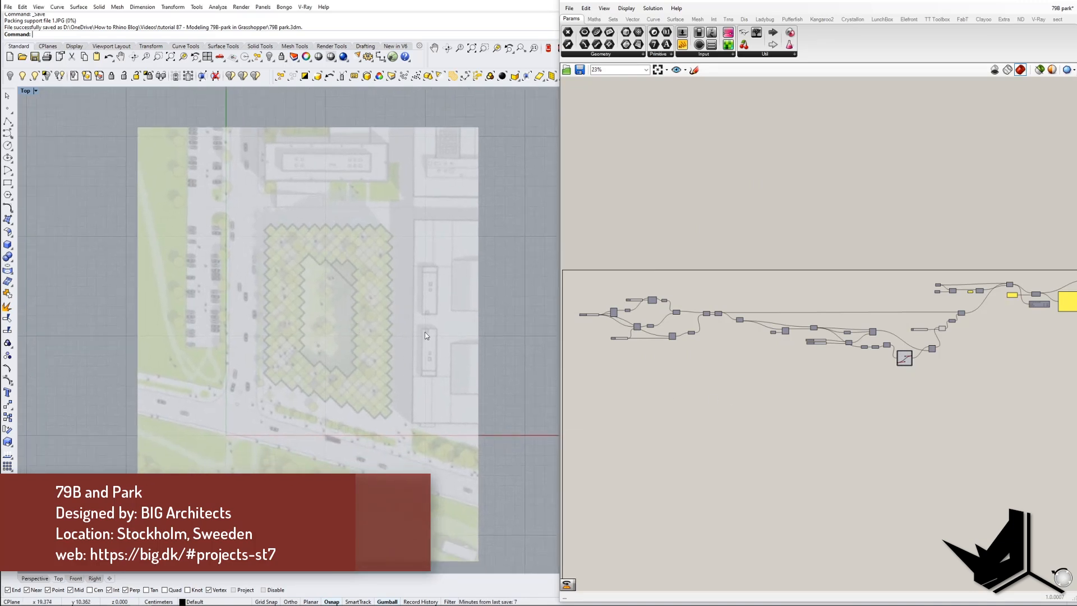
right_click_drag(409, 287, 377, 298)
left_click_drag(99, 128, 225, 182)
left_click(225, 182)
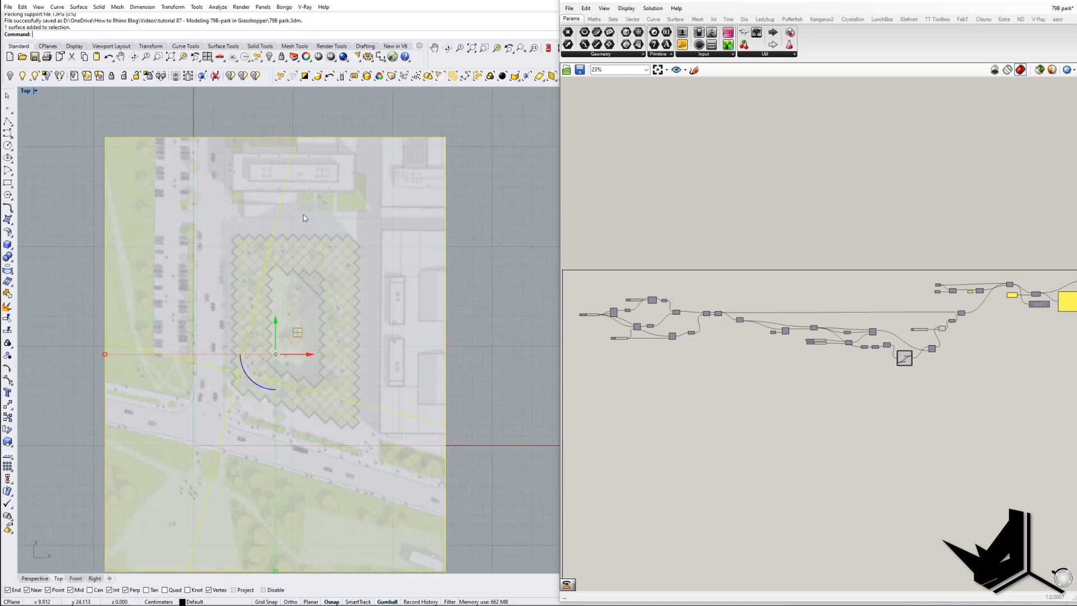
left_click(380, 330)
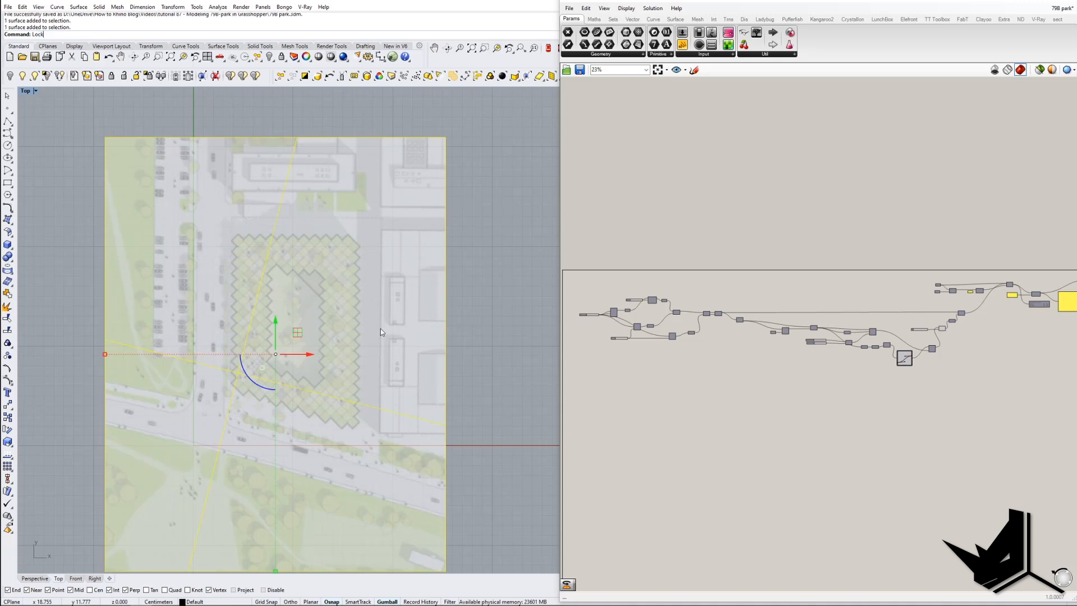
key("Return")
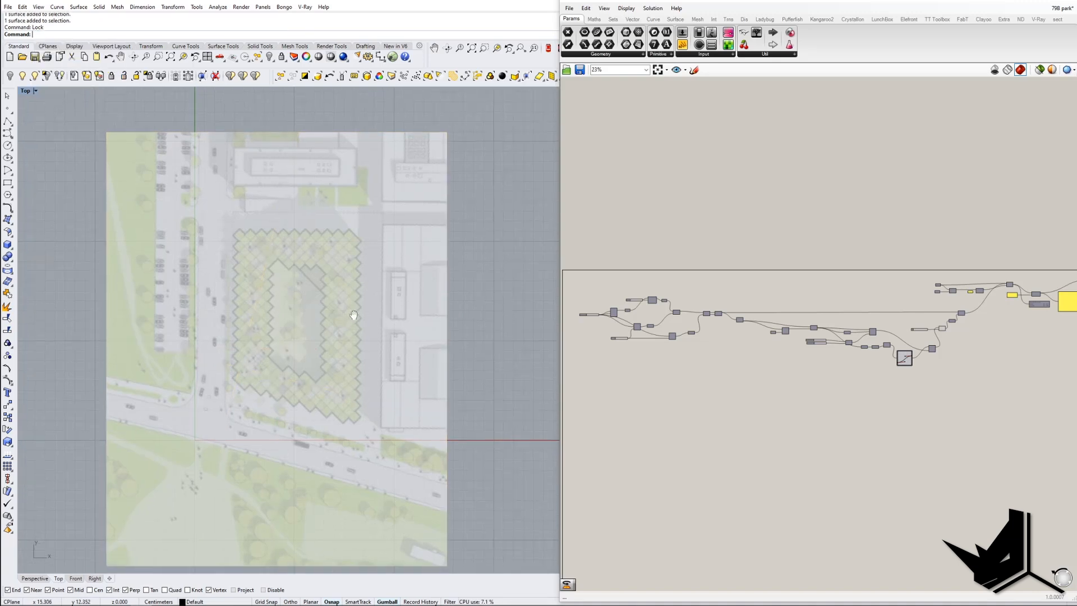
Shift the size slider that feeds the Rectangle component's X and Y inputs slightly closer to the component
right_click_drag(353, 322, 363, 275)
scroll(339, 314, "down", 10)
scroll(316, 298, "up", 12)
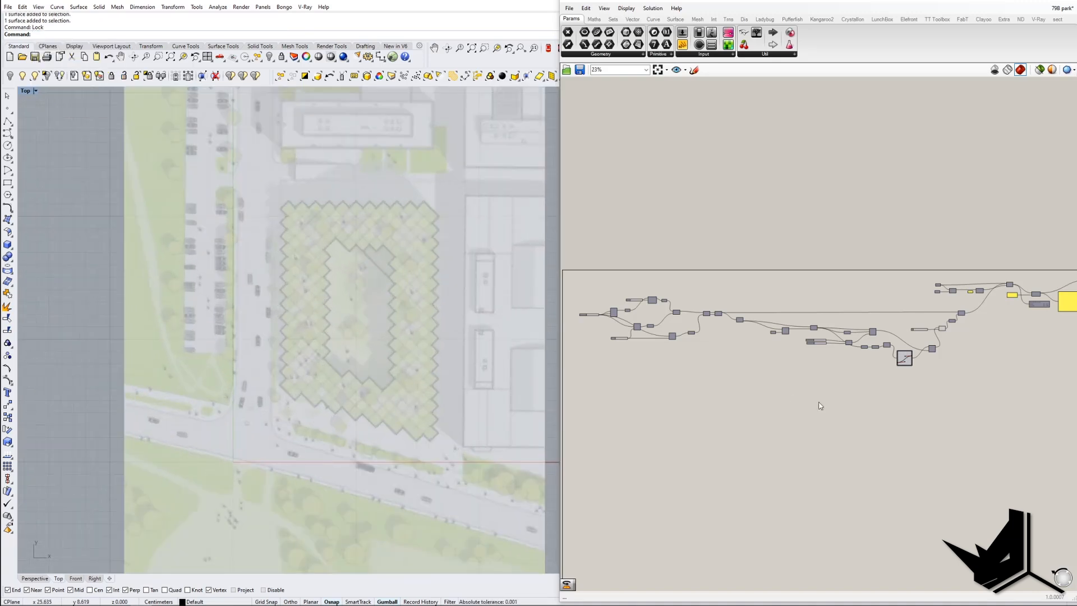
scroll(792, 396, "up", 5)
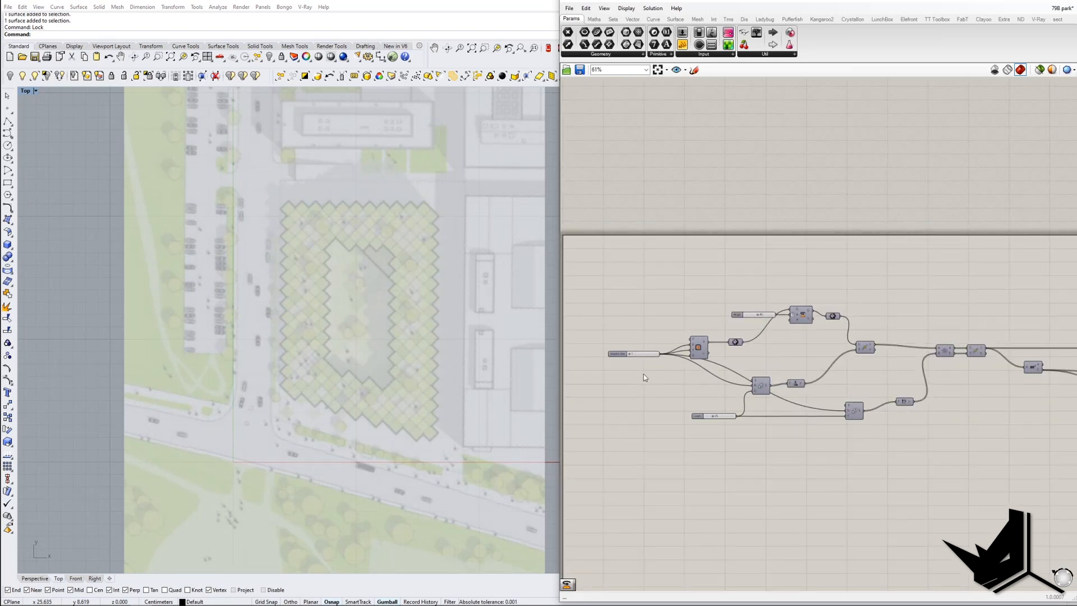
right_click_drag(646, 377, 680, 395)
scroll(699, 398, "up", 2)
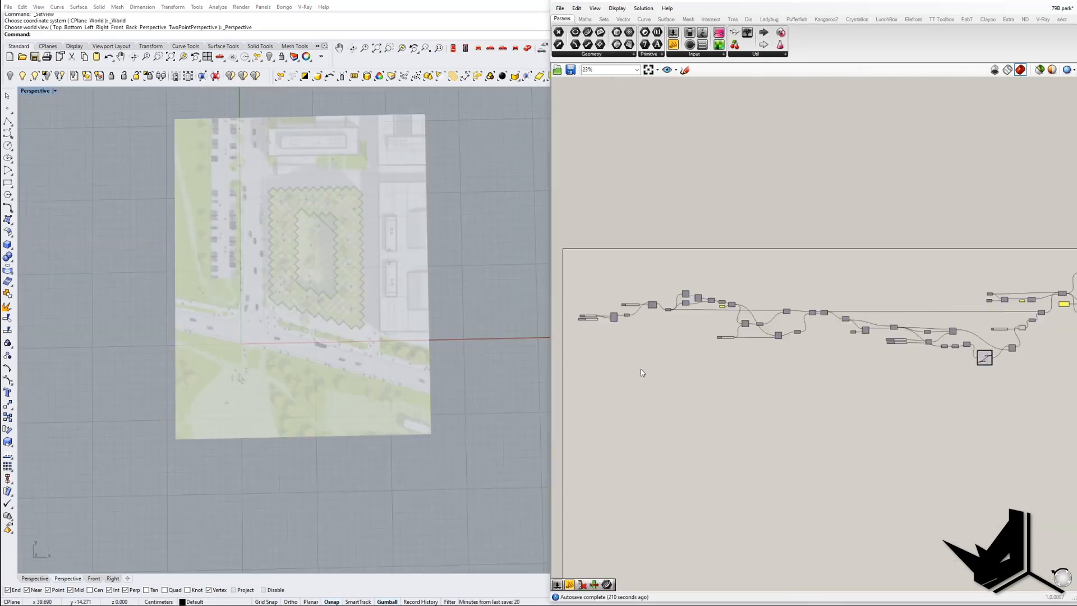
right_click_drag(612, 324, 792, 392)
scroll(682, 357, "up", 11)
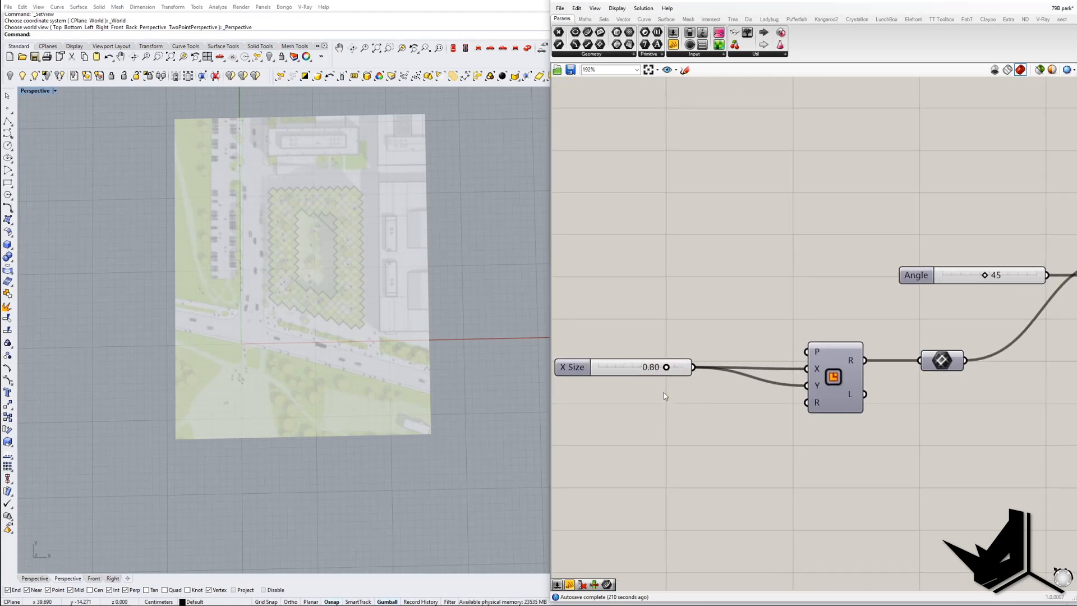
left_click_drag(622, 369, 642, 382)
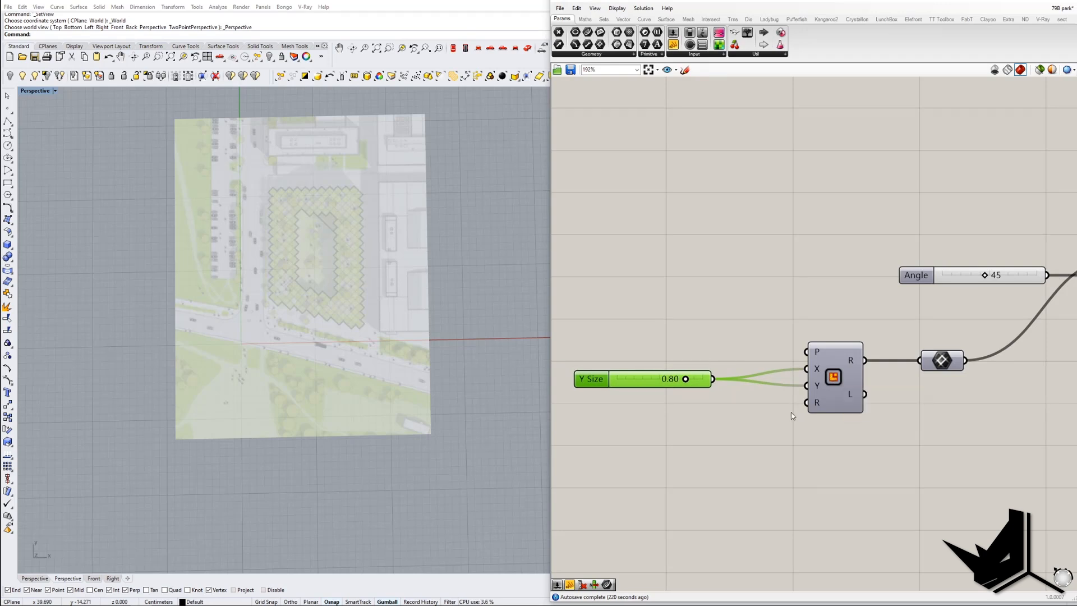
Turn on the preview of the Rectangle component and examine the square and its base plane on the site plan
scroll(716, 425, "down", 2)
scroll(800, 394, "up", 2)
left_click(801, 392)
right_click(801, 392)
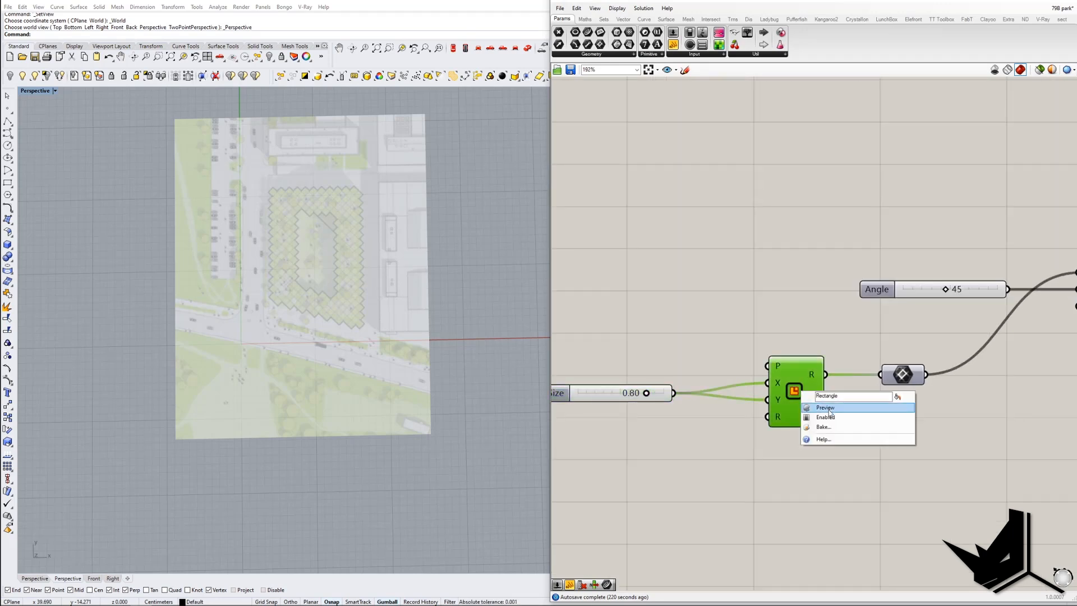
left_click(824, 410)
right_click_drag(253, 350, 262, 309)
scroll(262, 309, "up", 15)
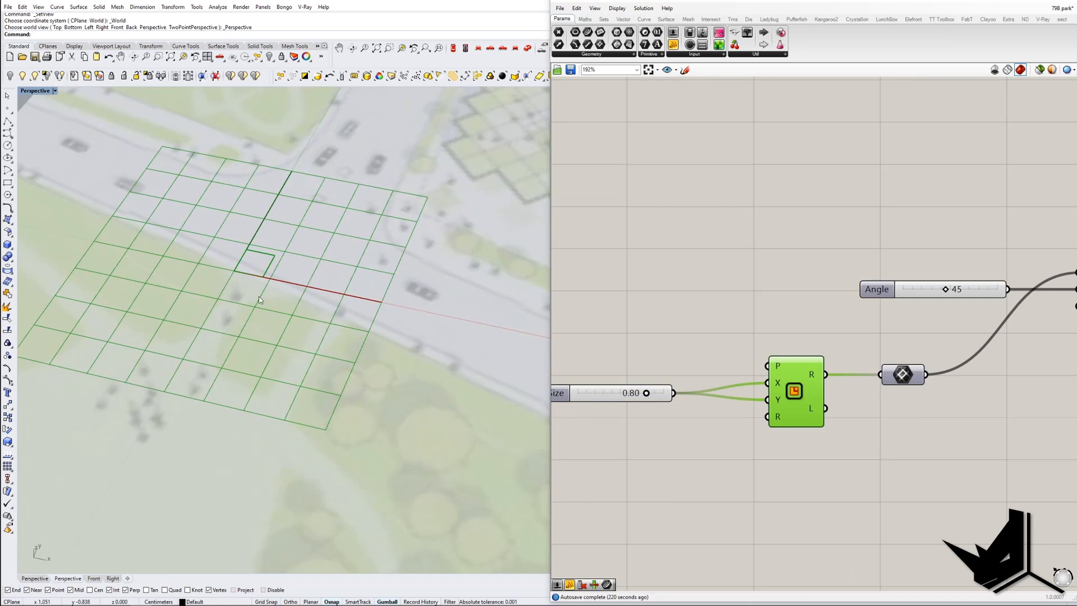
scroll(309, 361, "down", 6)
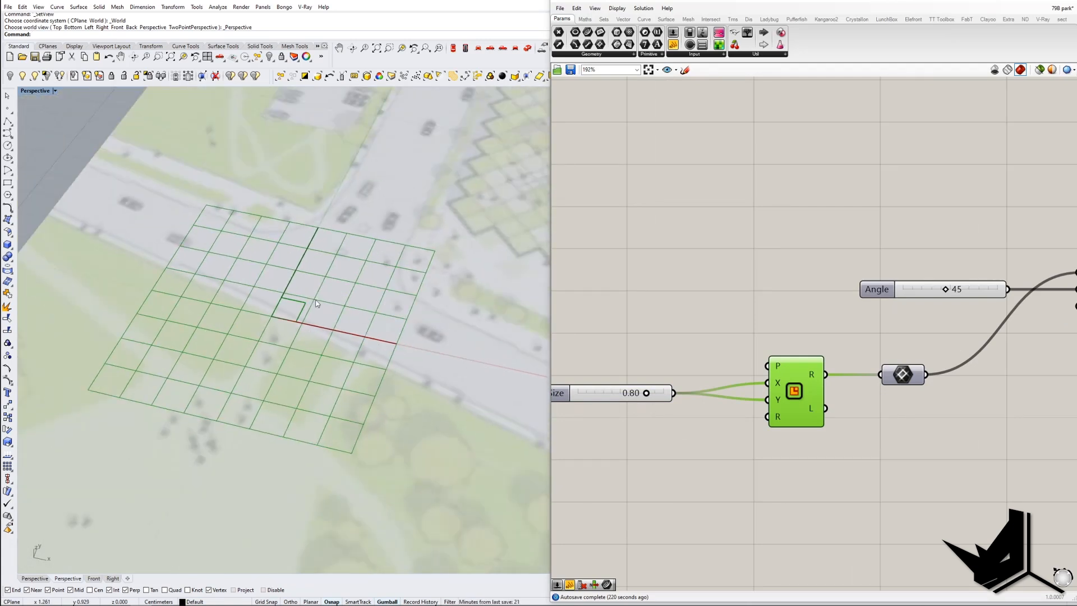
right_click_drag(344, 319, 356, 320)
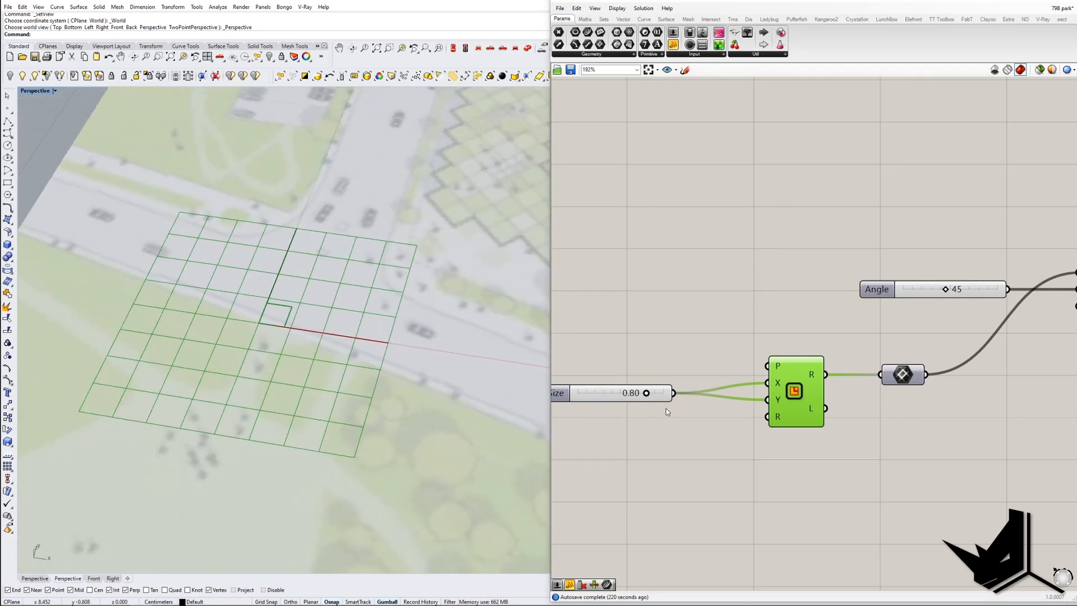
right_click_drag(618, 396, 656, 399)
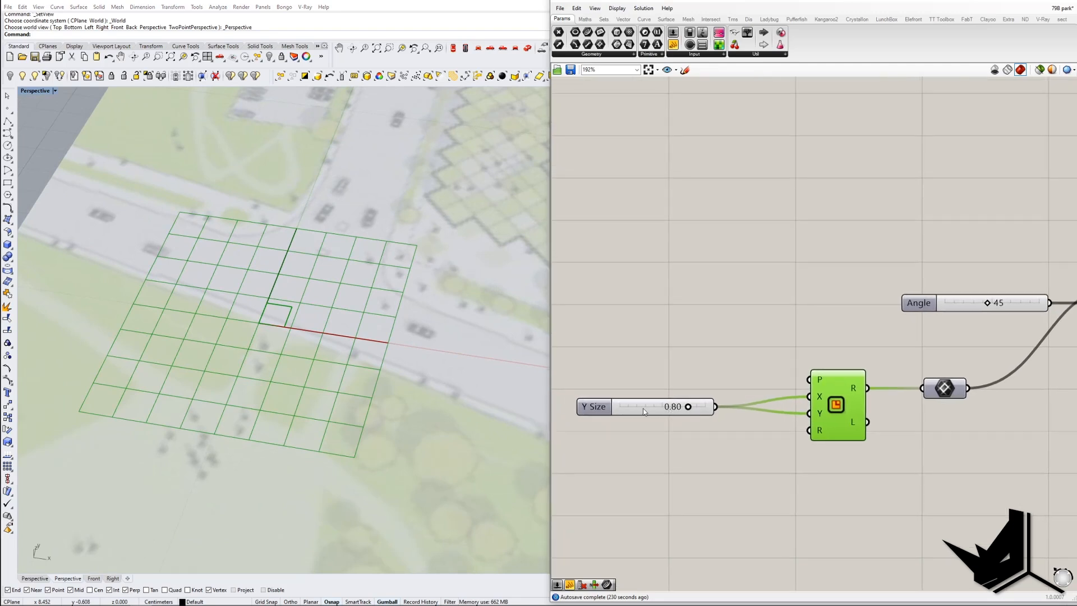
right_click_drag(944, 389, 791, 397)
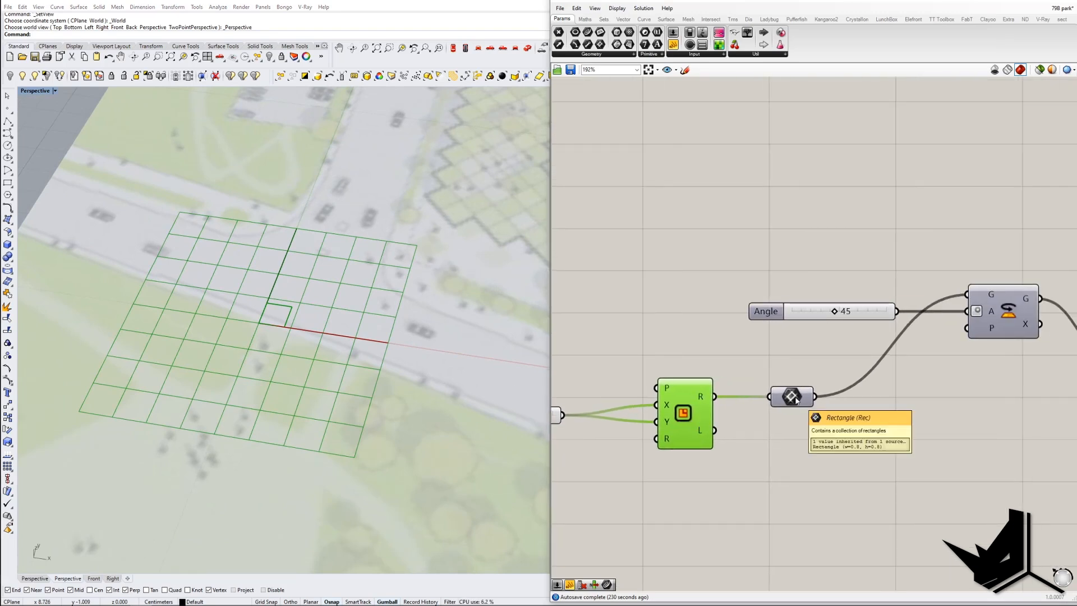
Enable the preview of the Rectangle parameter, disable it on the Rectangle component, and select the parameter to highlight its square
right_click(794, 399)
left_click(832, 417)
right_click(692, 421)
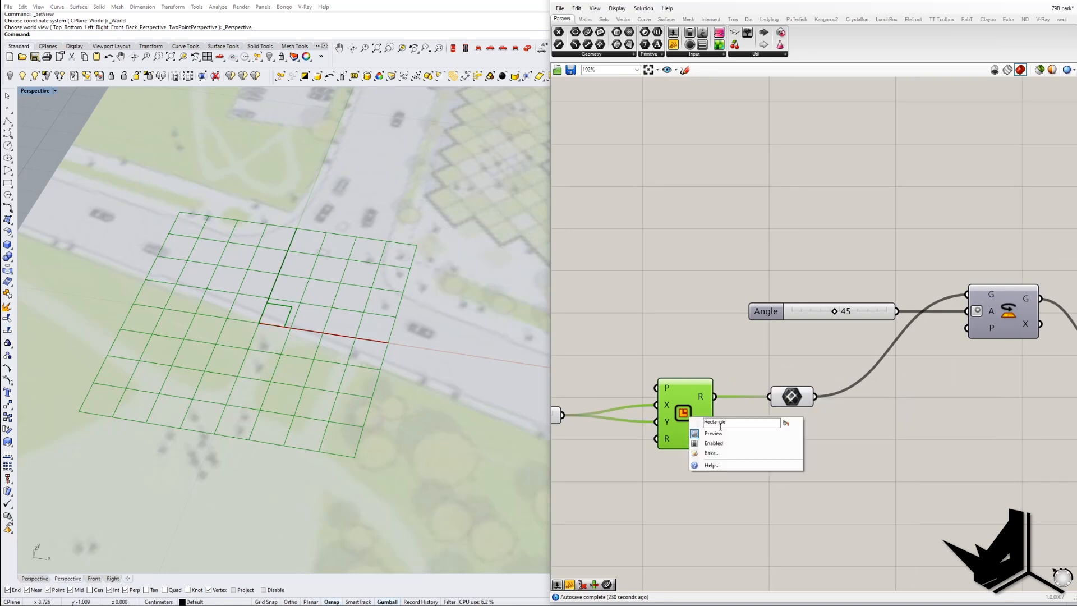
left_click(729, 439)
left_click(801, 401)
scroll(337, 405, "down", 5)
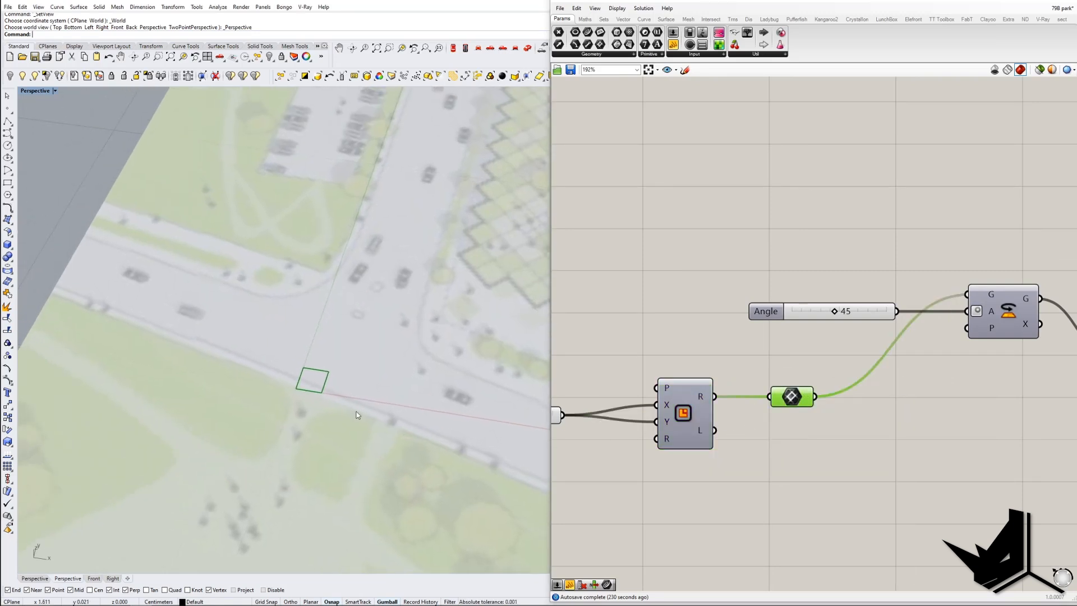
Examine the building's diagonal grid and courtyard on the site plan in relation to the base square at the origin
right_click_drag(930, 415, 761, 413)
mouse_move(357, 340)
right_mouse_down()
mouse_move(365, 356)
mouse_move(371, 348)
right_mouse_up()
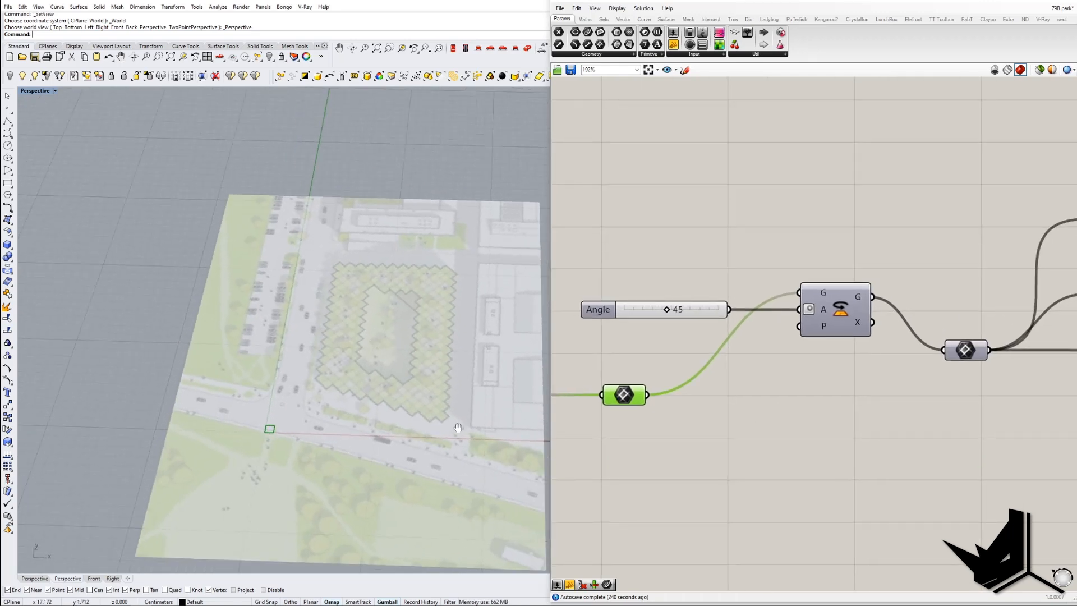
right_click_drag(455, 422, 351, 412, "shift")
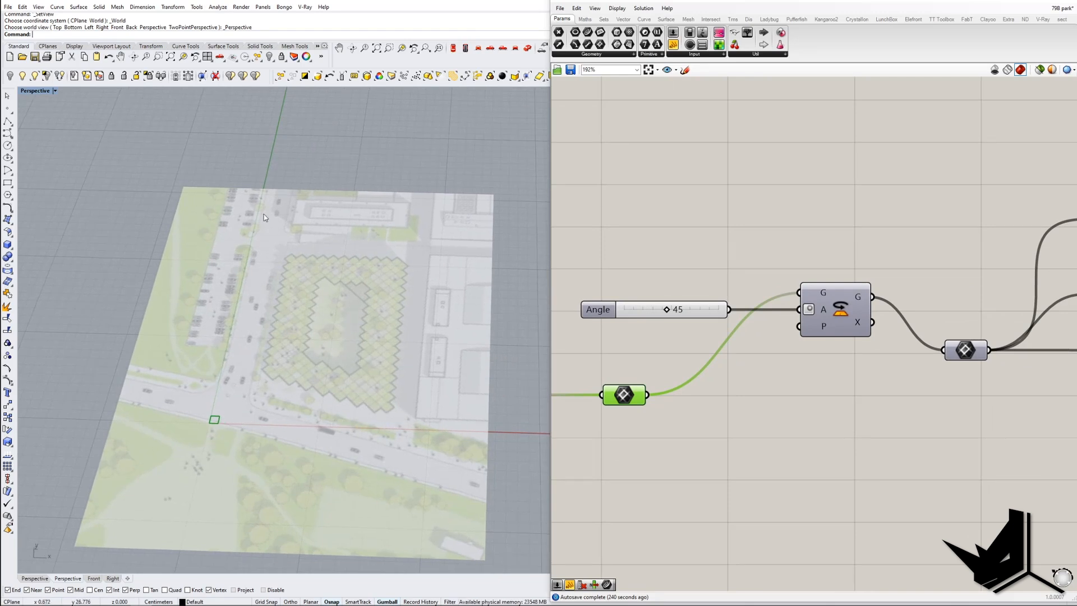
right_click_drag(257, 221, 303, 274)
left_click_drag(227, 148, 466, 449)
right_click_drag(466, 449, 441, 440)
right_click_drag(383, 308, 401, 428)
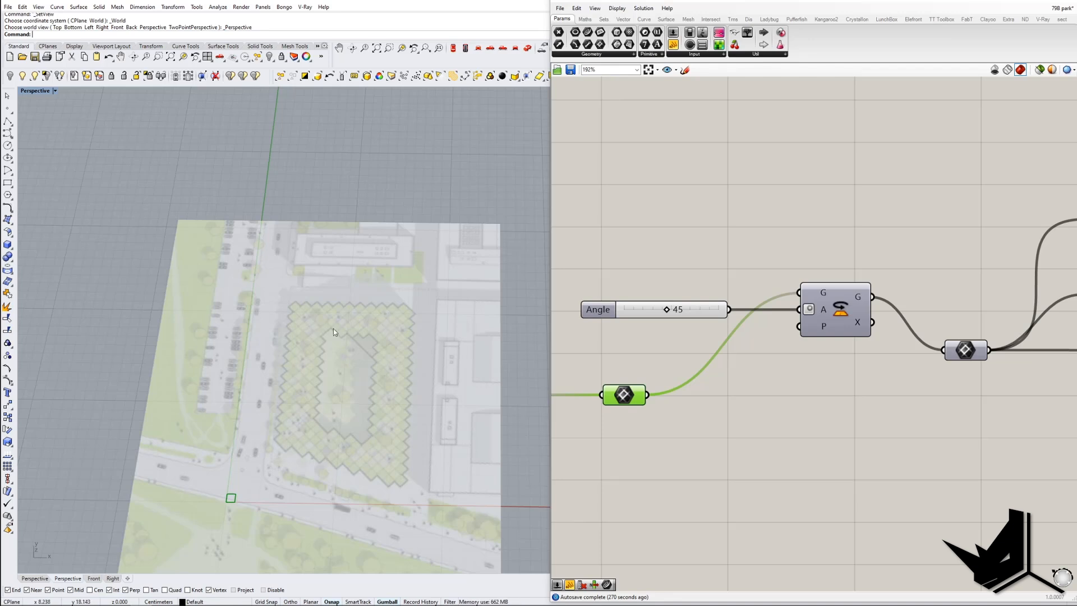
right_click_drag(391, 359, 402, 340)
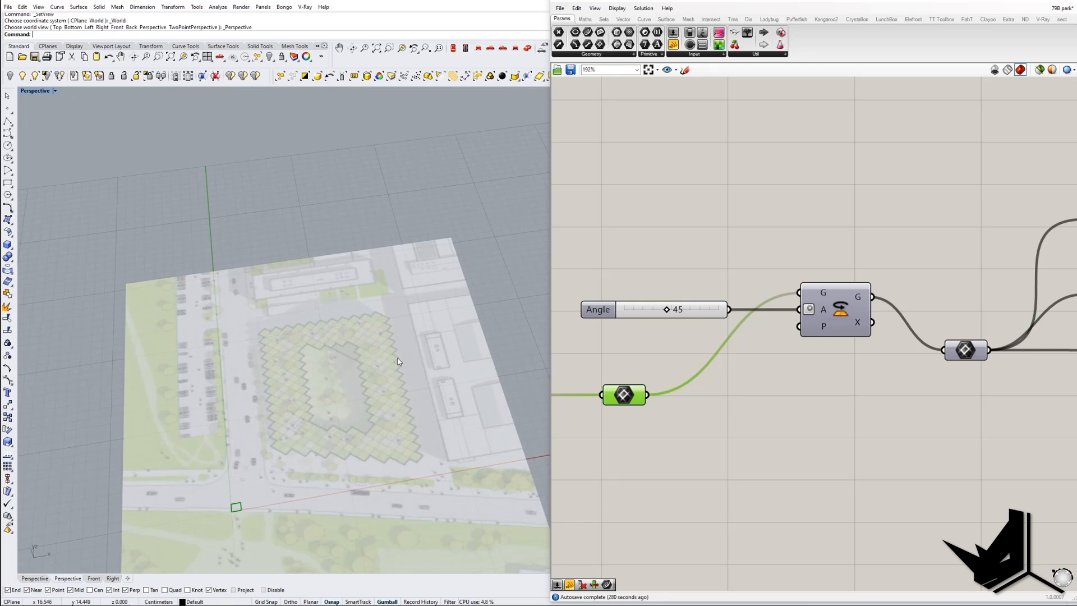
right_click_drag(320, 309, 369, 331)
right_click_drag(389, 380, 479, 402)
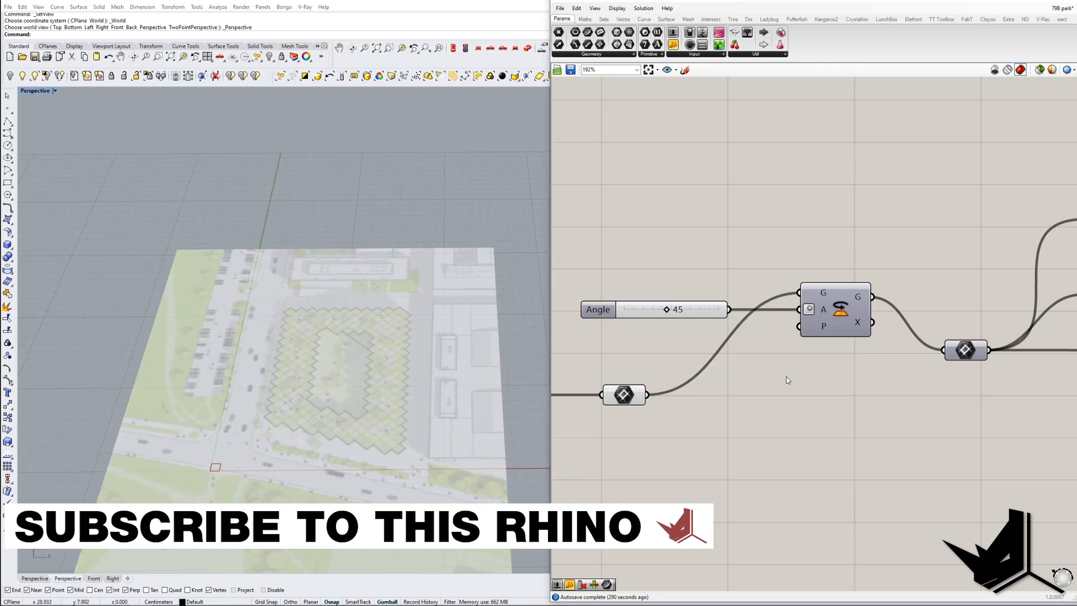
Examine how the base square and the Angle slider feed the Rotate component, comparing the square's orientation with the plan's grid
scroll(788, 404, "down", 4)
scroll(774, 426, "up", 4)
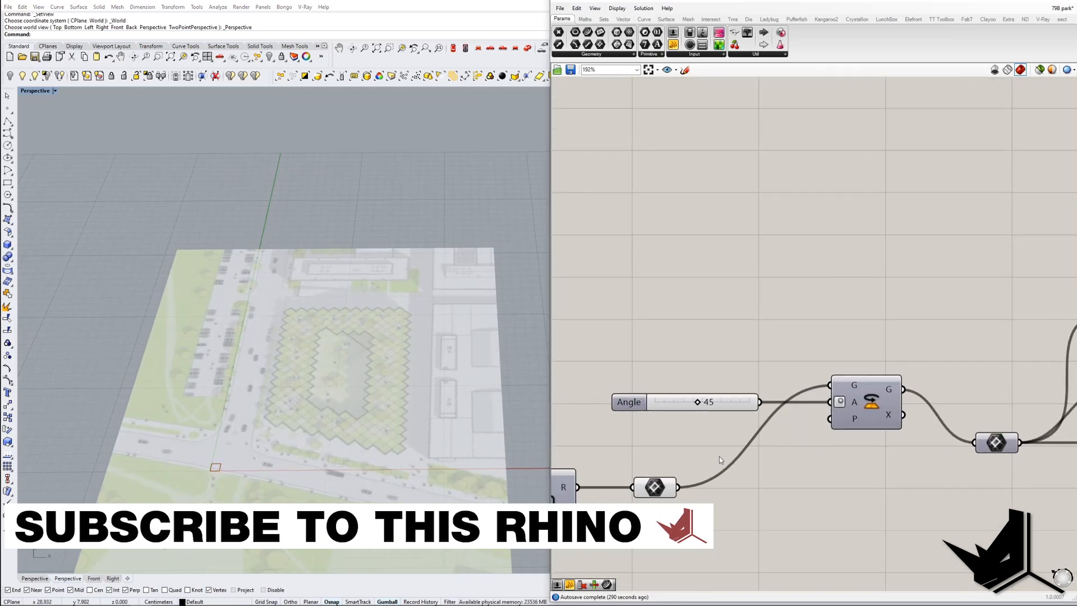
right_click_drag(317, 426, 370, 430)
scroll(830, 450, "down", 4)
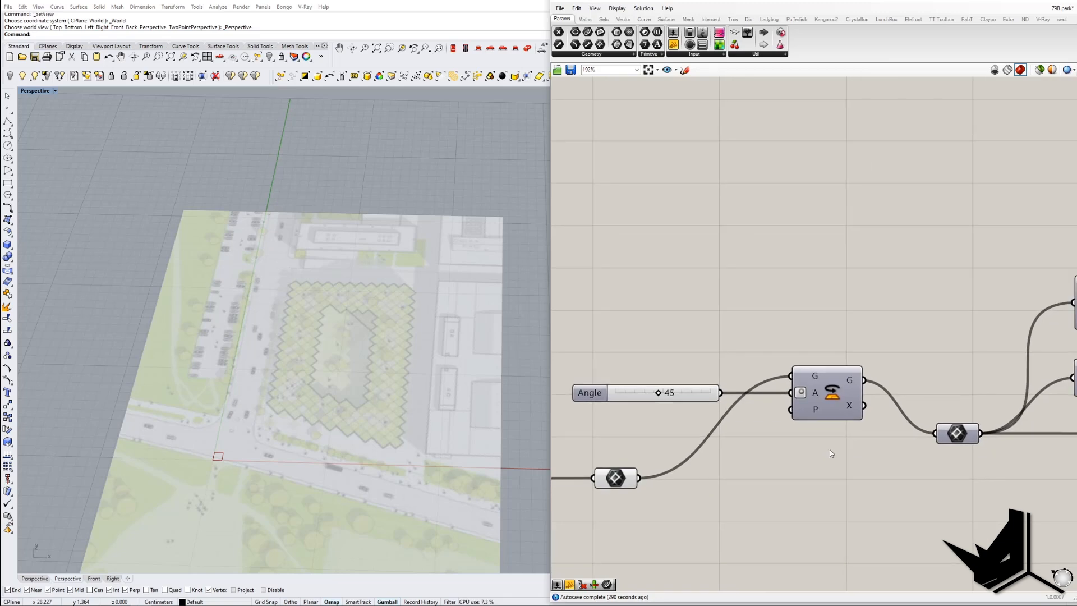
scroll(837, 427, "up", 4)
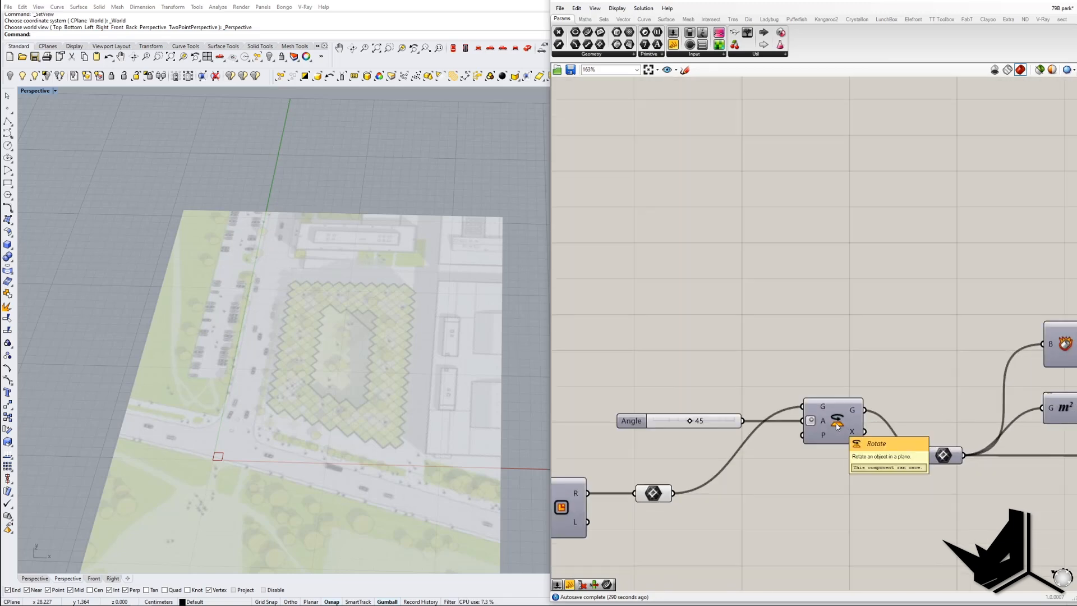
right_click_drag(255, 441, 287, 437, "shift")
scroll(288, 436, "up", 5)
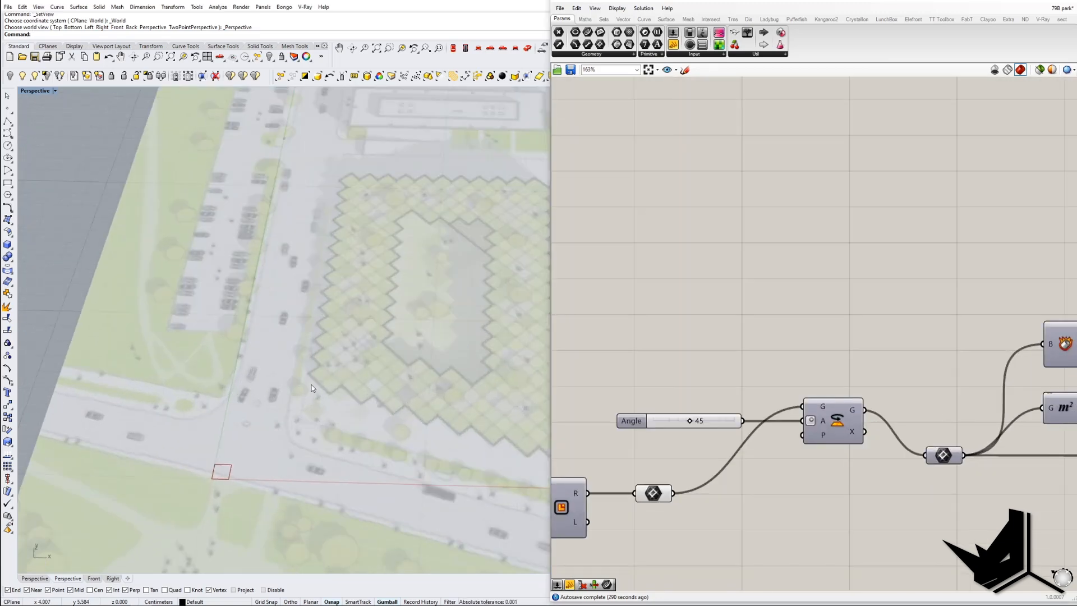
scroll(326, 380, "down", 5)
right_click_drag(766, 477, 752, 484)
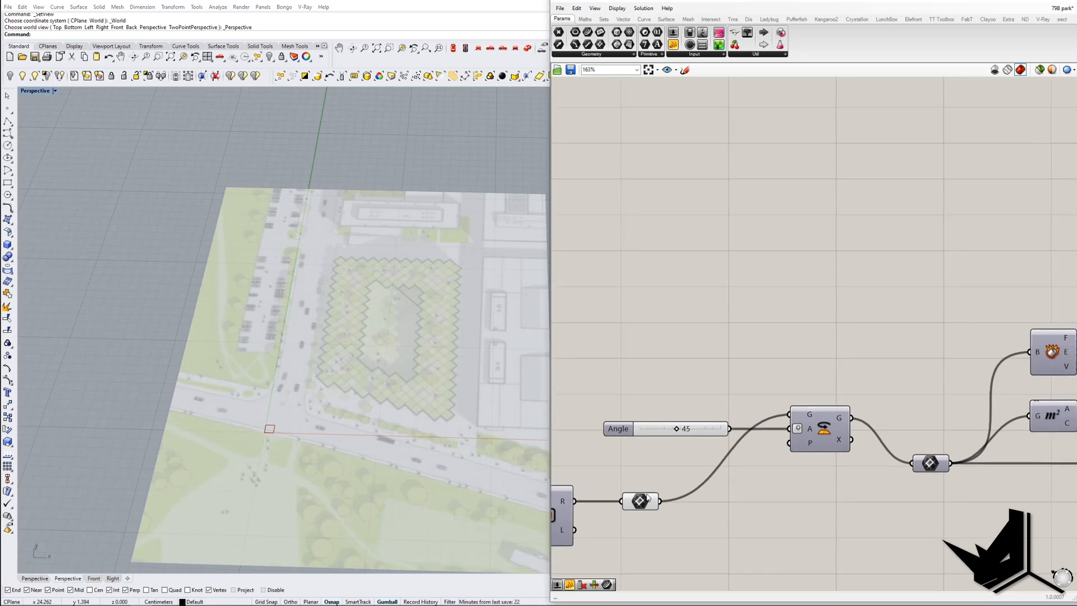
right_click_drag(825, 429, 792, 423)
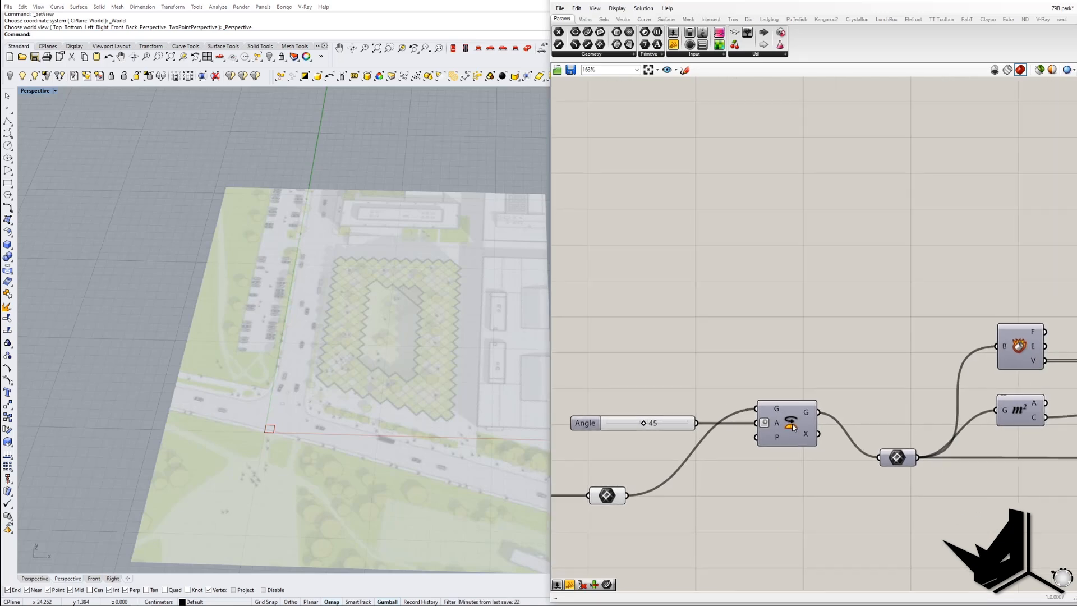
Turn on the preview of the Rectangle parameter after the Rotate component and view the rotated square beside the base square
left_click(901, 460)
right_click(900, 460)
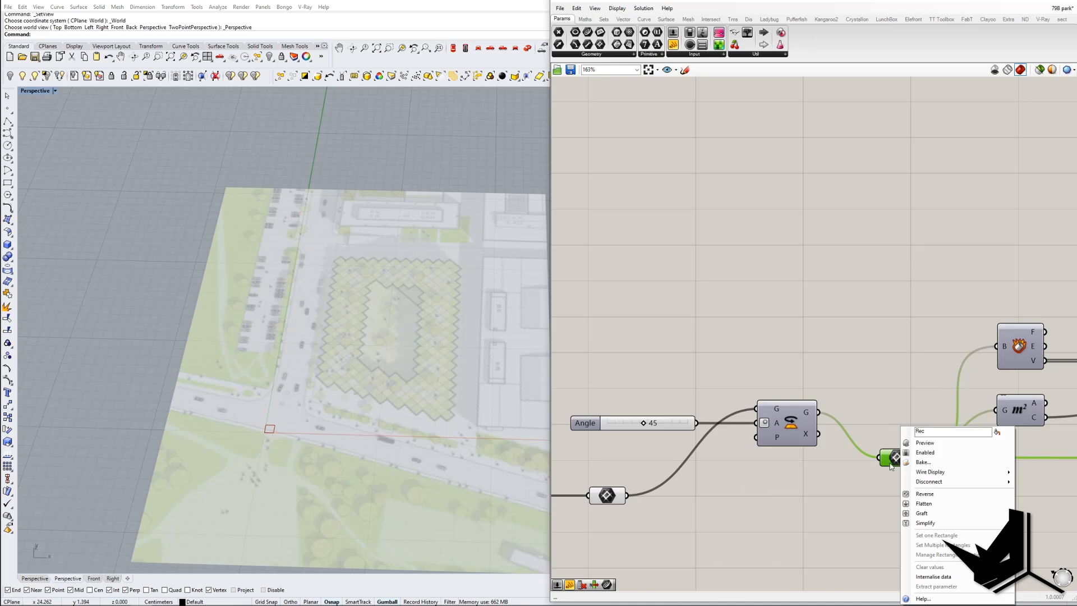
left_click(922, 443)
scroll(270, 430, "up", 8)
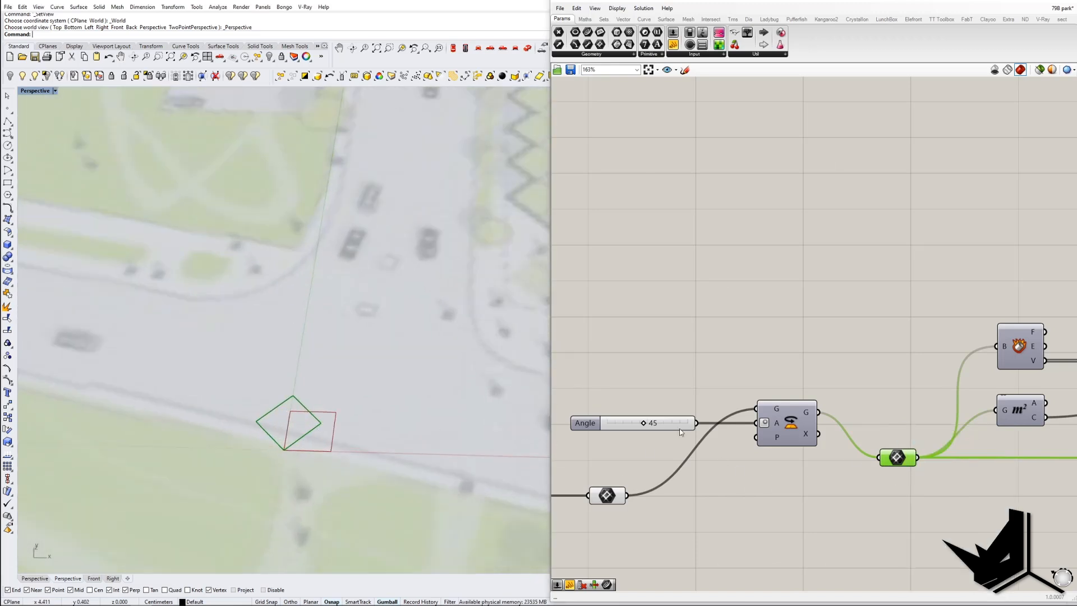
Set the Angle slider feeding the Rotate component to 60
double_click(651, 428)
type("60")
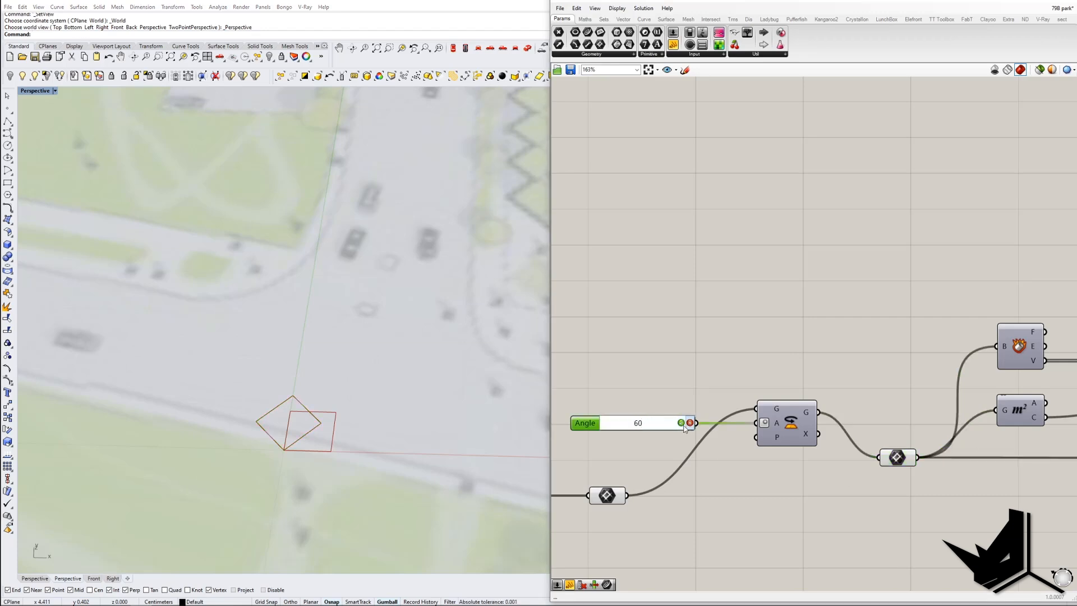
key("Return")
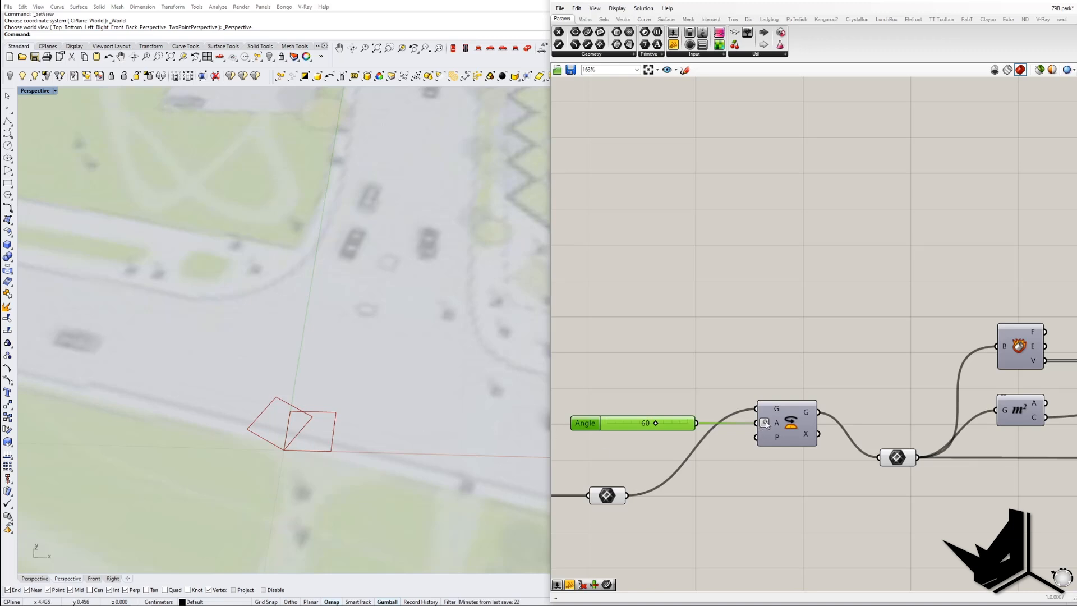
Turn off the Degrees option on the Rotate component's angle input and set the Angle slider to 45
mouse_move(766, 424)
right_click(766, 427)
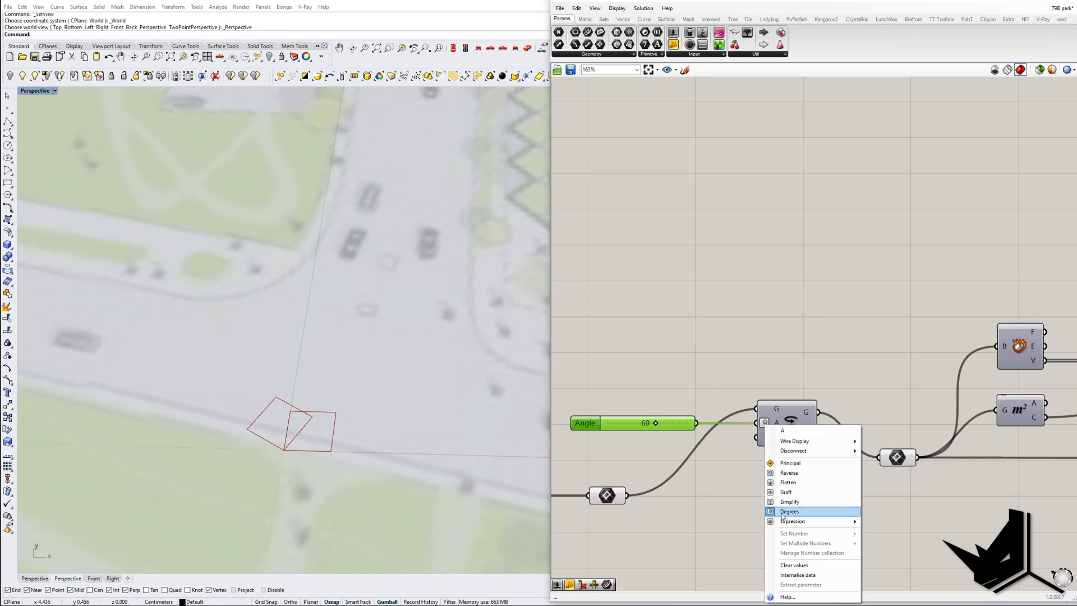
left_click(790, 512)
left_click(765, 419)
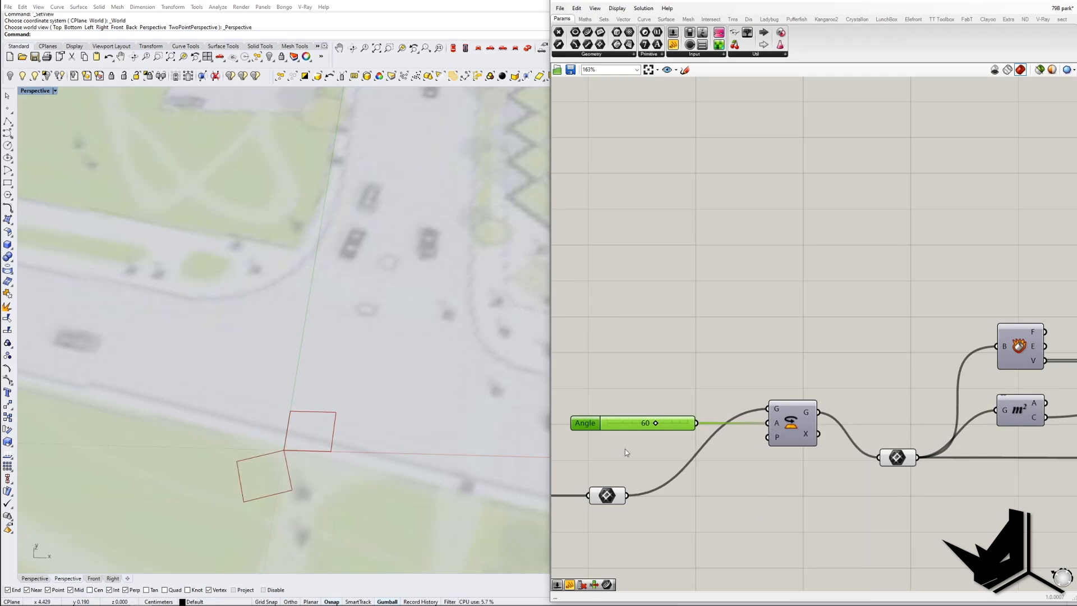
double_click(649, 423)
type("45")
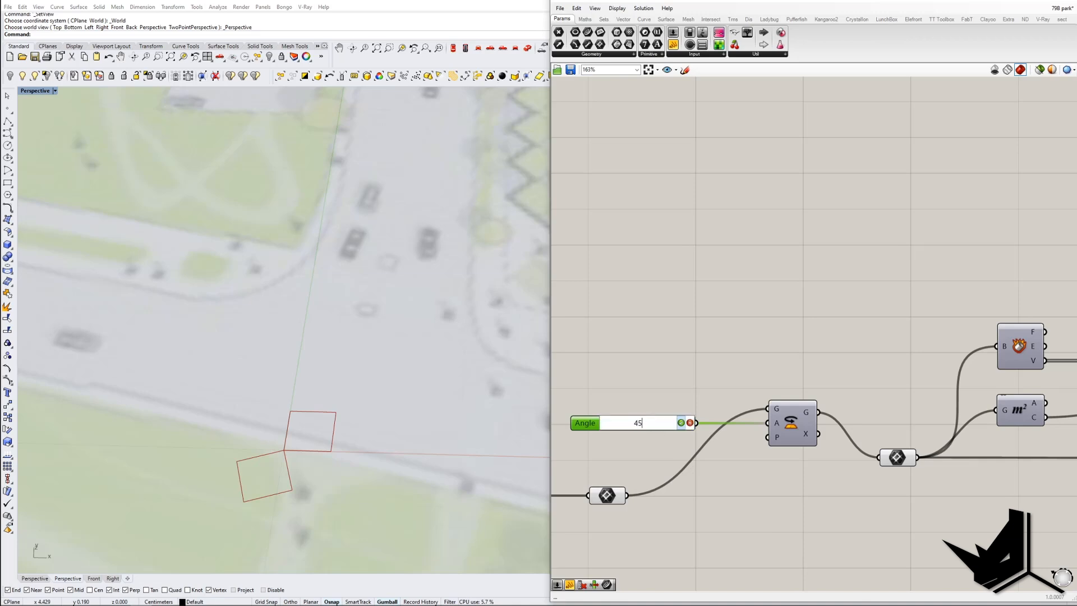
left_click(681, 423)
mouse_move(777, 426)
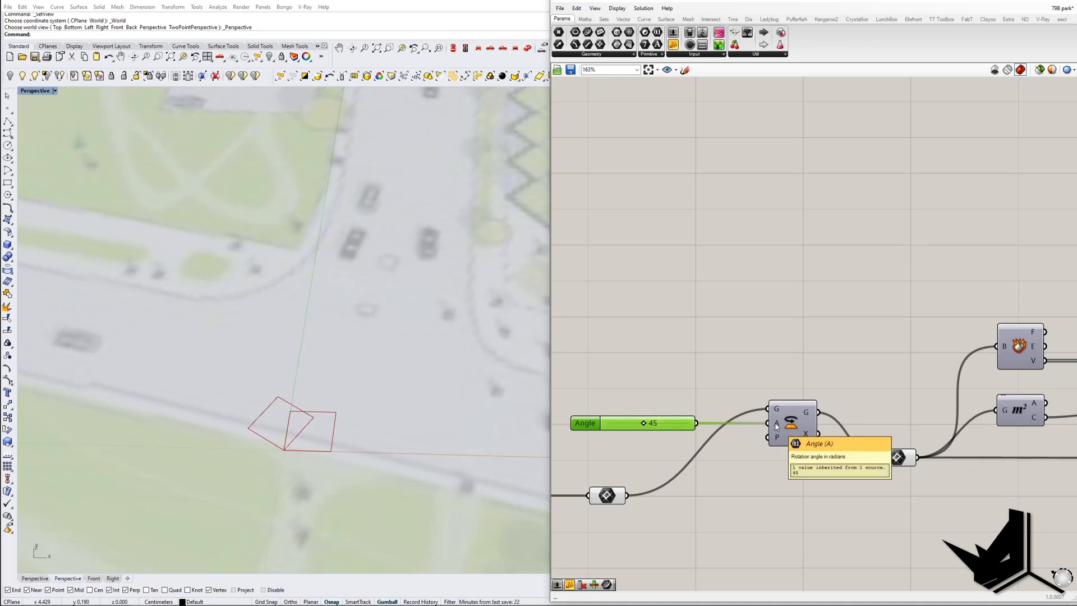
Add a Radians component and wire it between the angle slider and the Rotate component's angle input
double_click(685, 389)
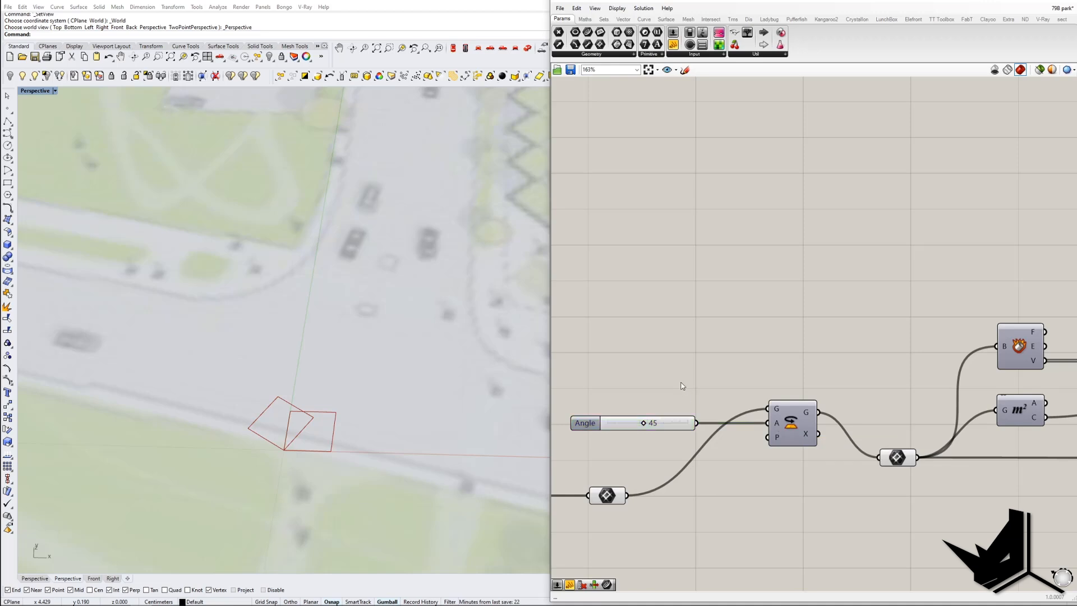
type("rad")
left_click(663, 371)
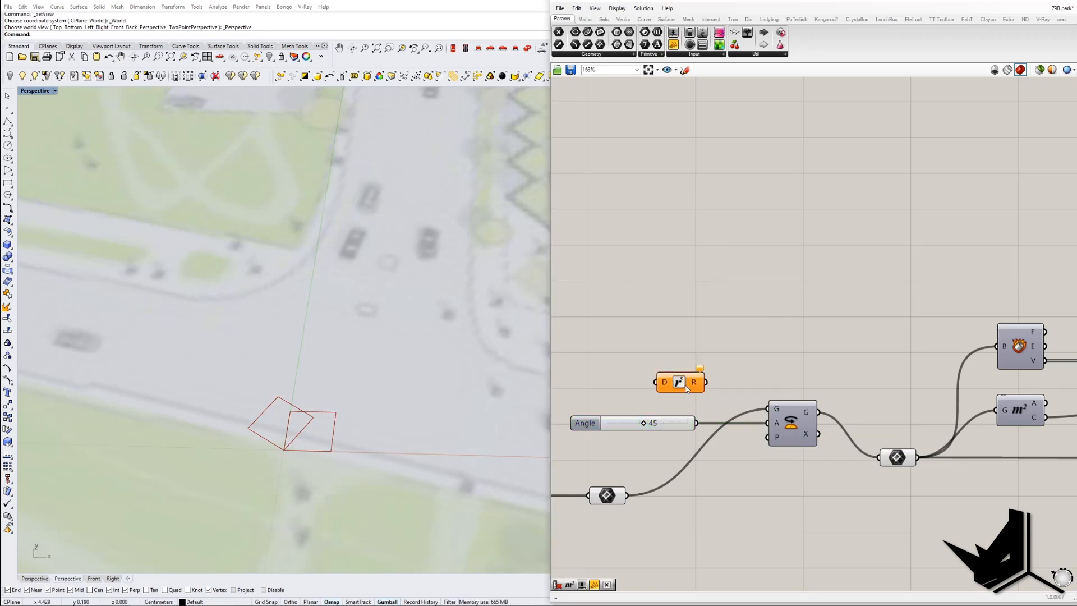
left_click_drag(696, 423, 768, 429)
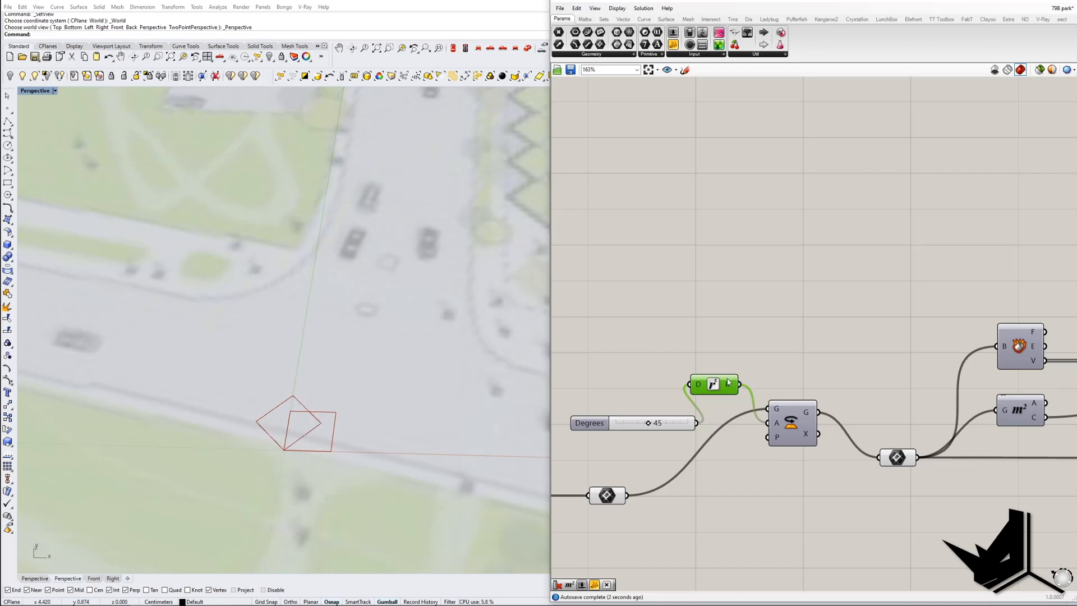
Delete the Radians component, enable Degrees on the Rotate component's angle input, and reconnect the slider directly to it
key("Delete")
right_click(776, 423)
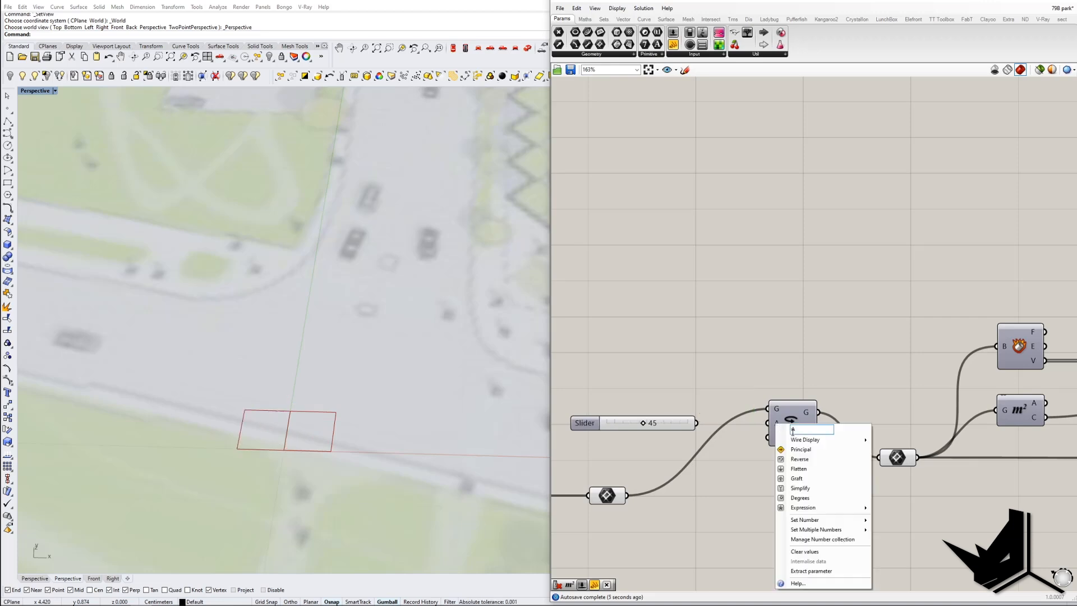
left_click(800, 498)
left_click_drag(701, 425, 757, 423)
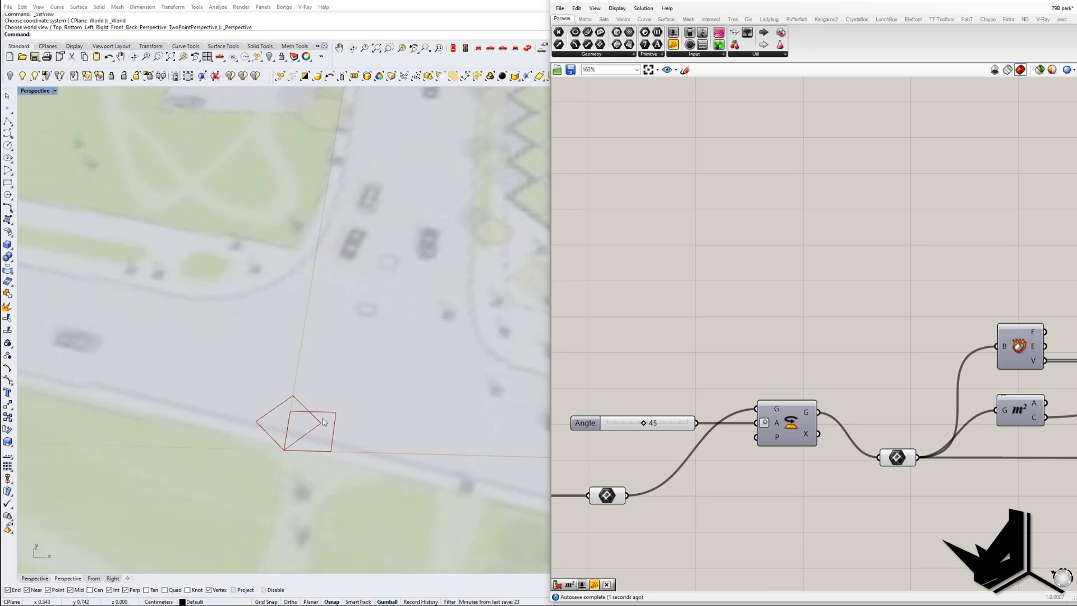
Turn off the preview of the base Rectangle parameter that feeds the Rotate component
right_click_drag(871, 443, 796, 443)
right_click_drag(663, 436, 910, 403)
left_click(780, 461)
middle_click(780, 462)
left_click(810, 435)
Examine the component chain from the rotated square to the multiplication, comparing the square with the building's grid on the plan
right_click_drag(959, 432, 719, 444)
right_click_drag(889, 455, 707, 458)
scroll(707, 468, "down", 3)
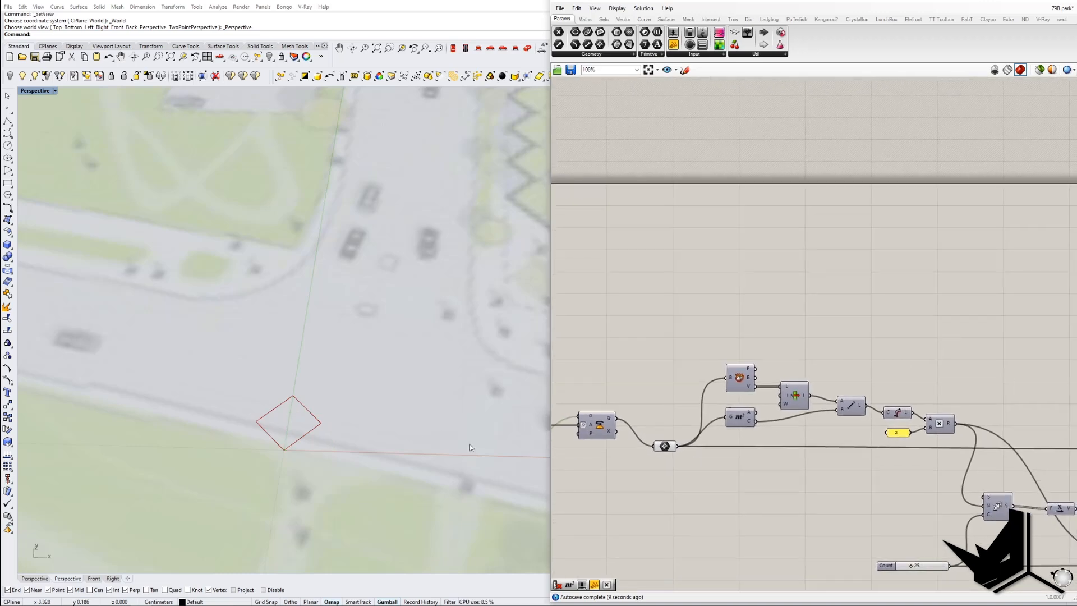
scroll(417, 439, "down", 5)
right_click_drag(312, 428, 271, 420)
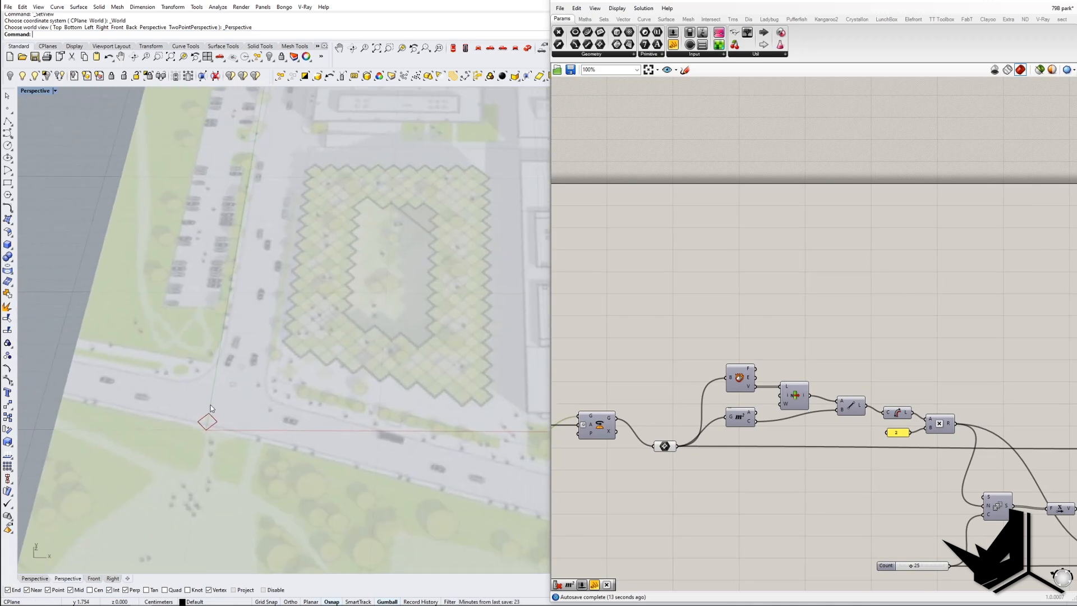
left_click_drag(631, 361, 898, 456)
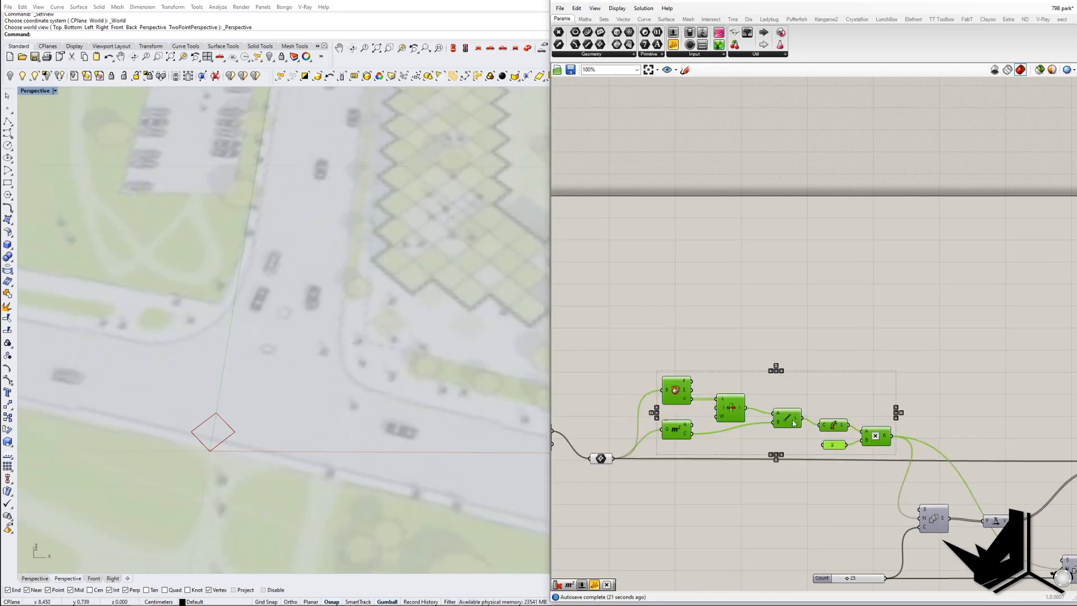
left_click(911, 375)
right_click_drag(858, 442, 813, 421)
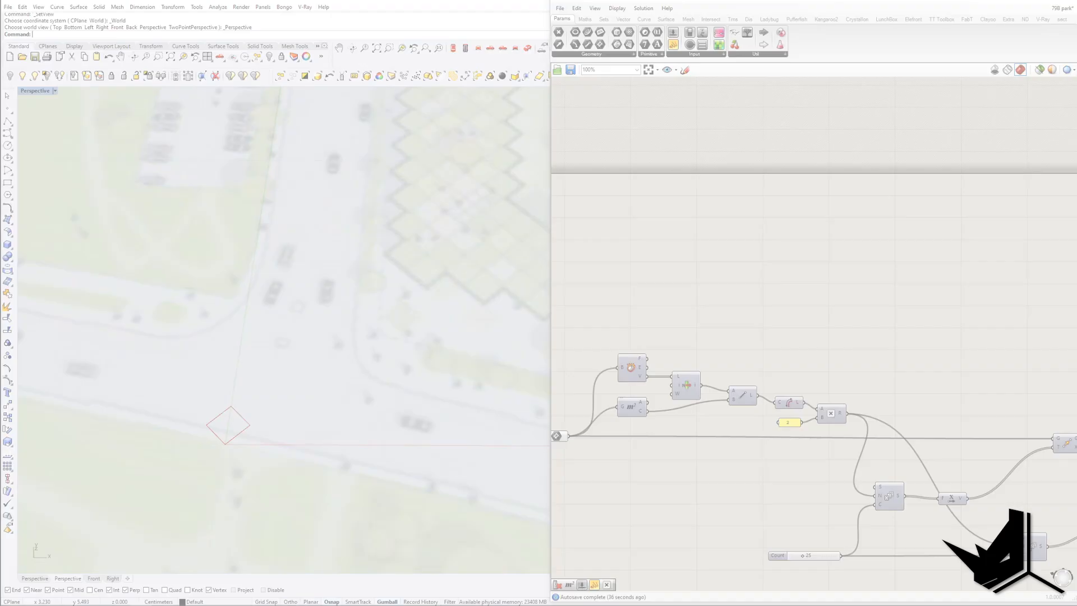
Capture the viewport and definition with Snipping Tool and draw labelled red X and Y direction arrows from the rotated square
left_click_drag(59, 186, 1031, 564)
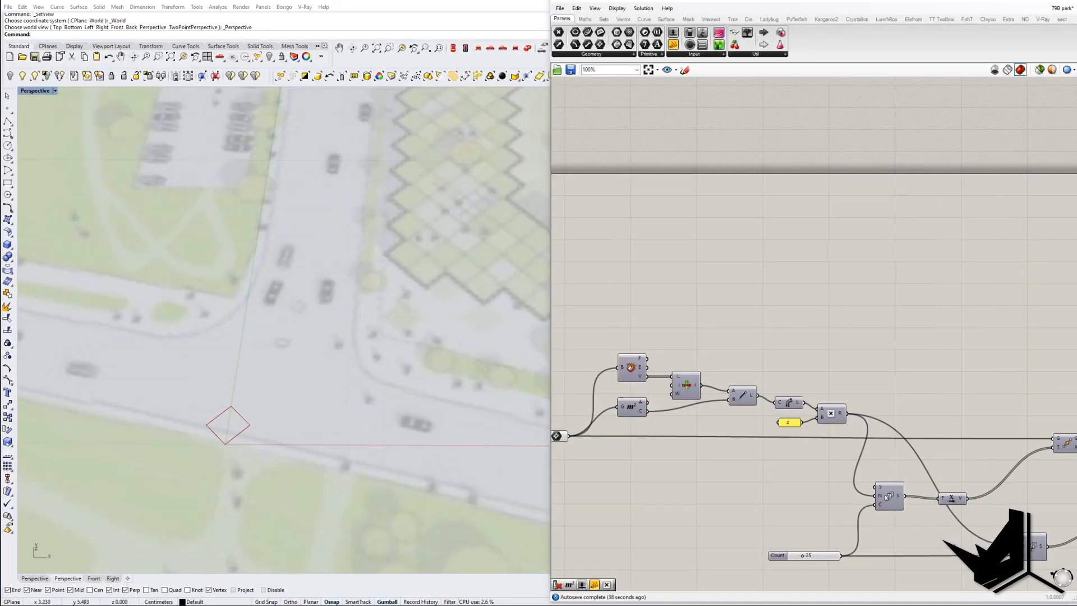
mouse_move(258, 416)
left_mouse_down()
mouse_move(322, 415)
mouse_move(312, 418)
left_mouse_up()
left_click_drag(233, 388, 243, 332)
left_click_drag(235, 340, 252, 340)
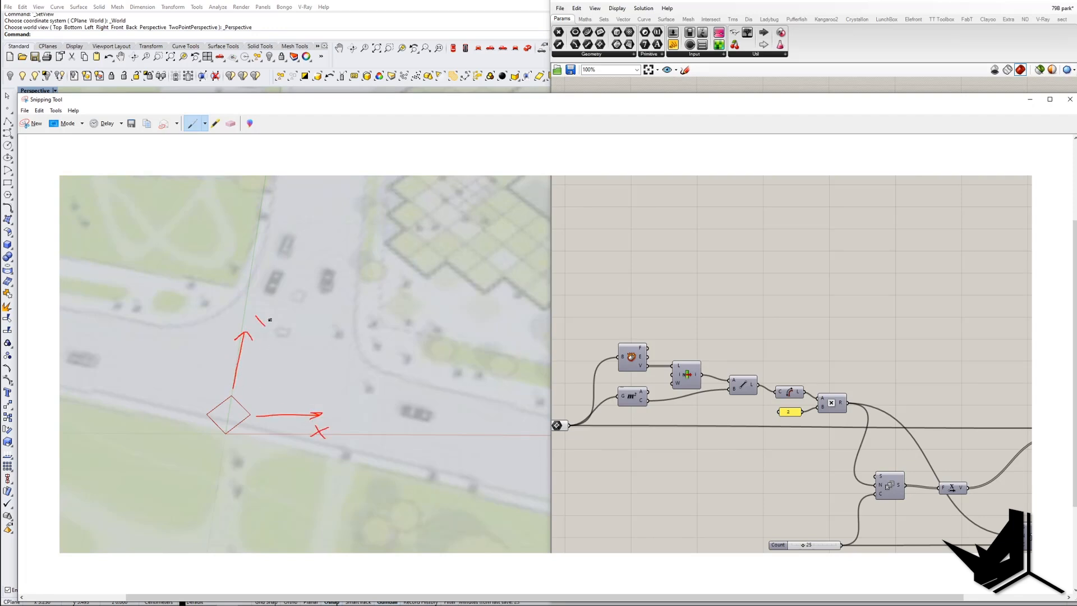
Sketch a neighbouring square along the X direction in red, and circle the distance component chain and its Area component
mouse_move(252, 414)
left_mouse_down()
mouse_move(285, 398)
mouse_move(275, 440)
mouse_move(306, 422)
mouse_move(288, 396)
left_mouse_up()
mouse_move(652, 324)
left_mouse_down()
mouse_move(582, 373)
mouse_move(728, 418)
mouse_move(875, 411)
mouse_move(653, 327)
left_mouse_up()
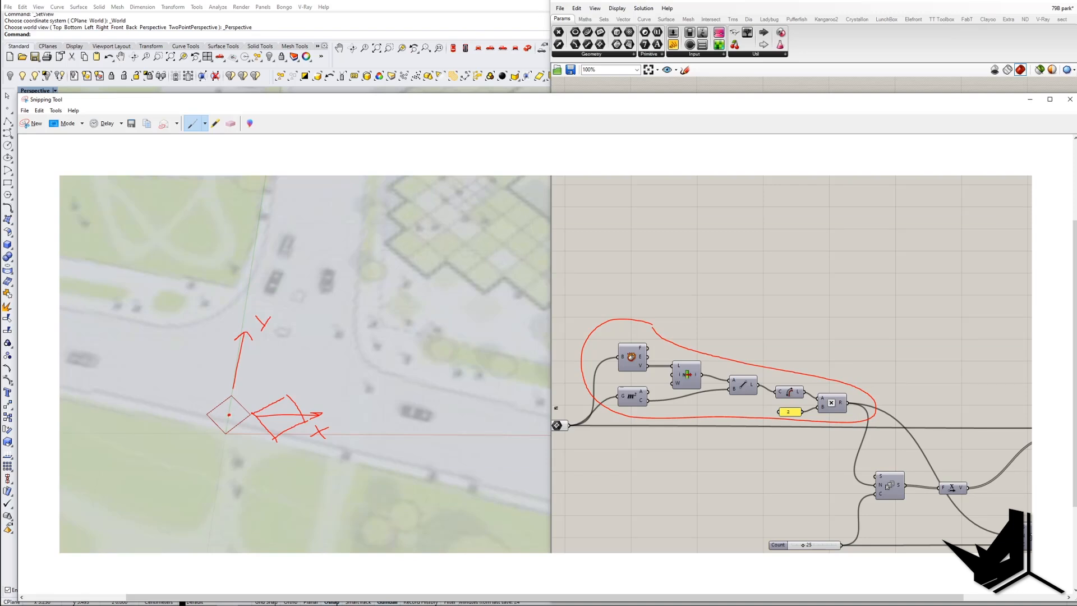
left_click_drag(620, 387, 643, 391)
Switch to the Blue Pen, mark the distance from the square's centre through its corner, circle Deconstruct Brep, and minimize the snip
left_click(204, 125)
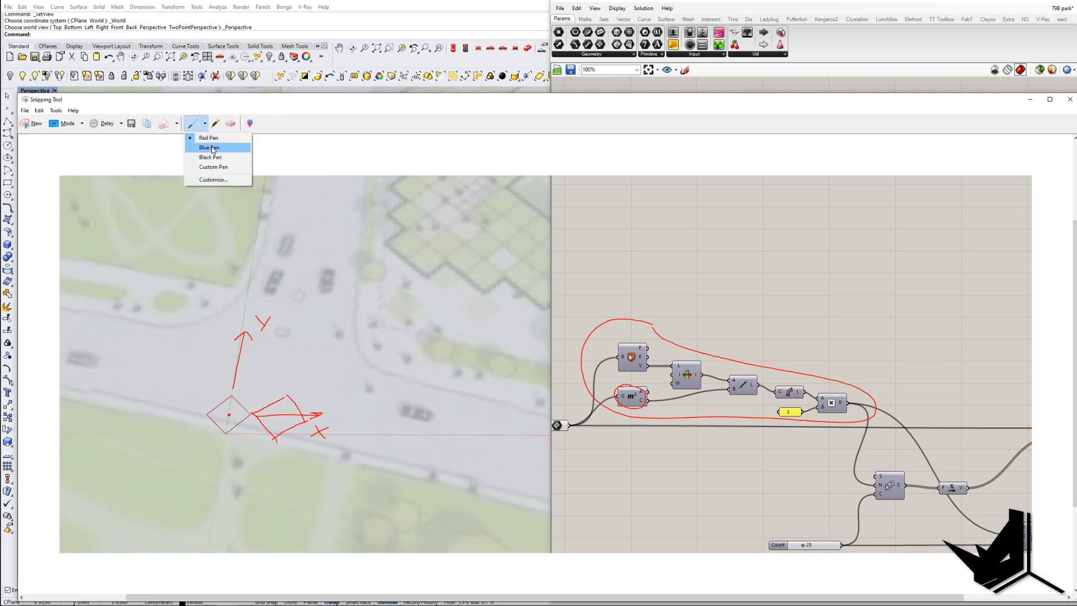
left_click(214, 149)
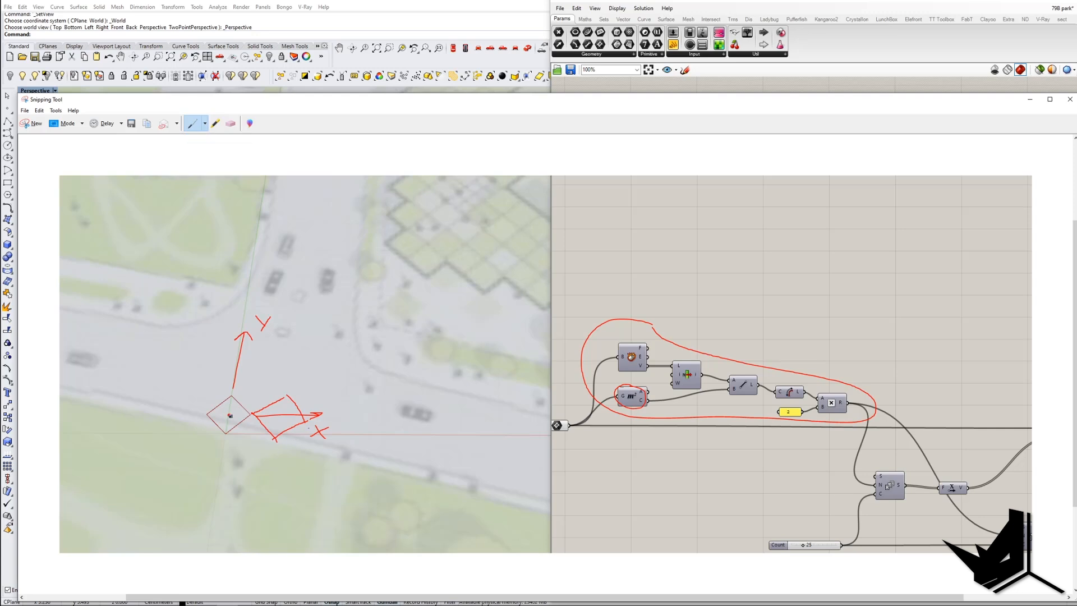
left_click_drag(243, 415, 249, 415)
mouse_move(628, 337)
left_mouse_down()
mouse_move(651, 375)
mouse_move(639, 338)
left_mouse_up()
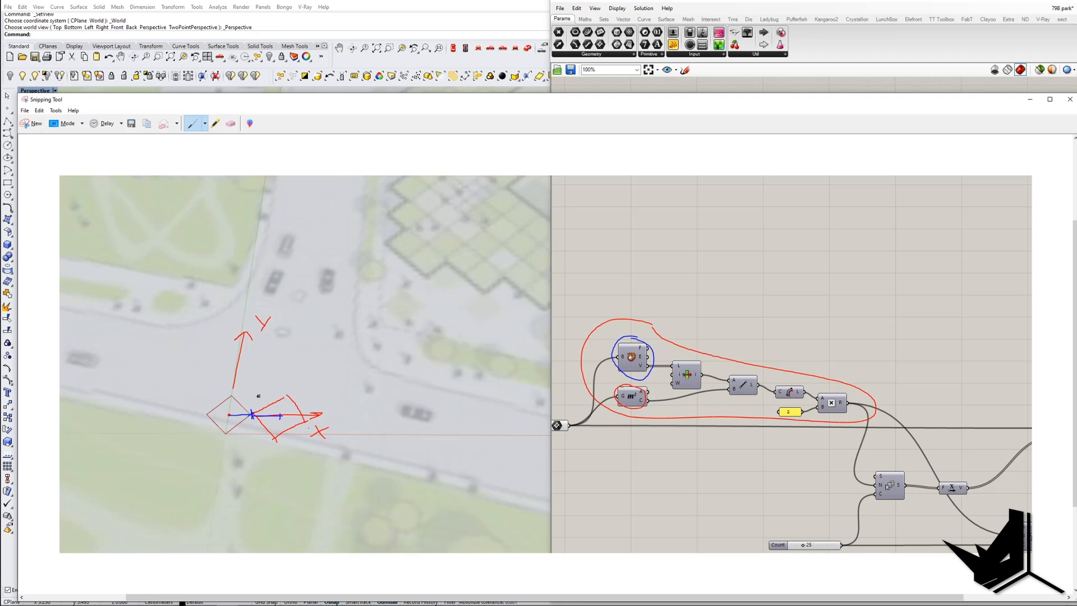
left_click(1030, 101)
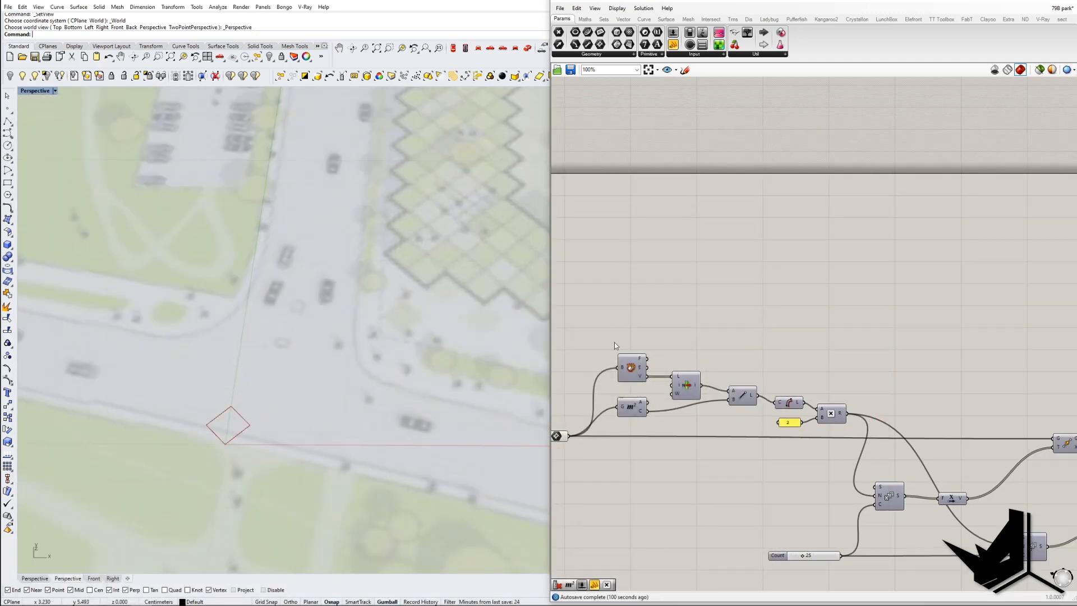
Turn on the previews of the Deconstruct Brep and List Item components, and select List Item to highlight its corner point
left_click(638, 370)
right_click(636, 372)
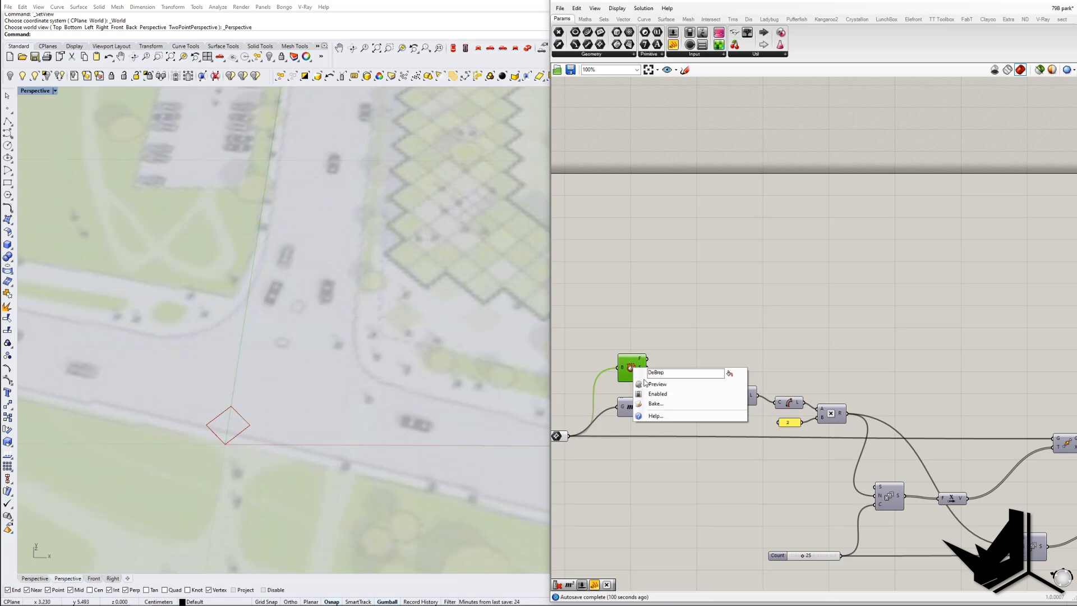
left_click(655, 385)
left_click(686, 387)
right_click(687, 387)
left_click(713, 399)
left_click(704, 344)
left_click(685, 385)
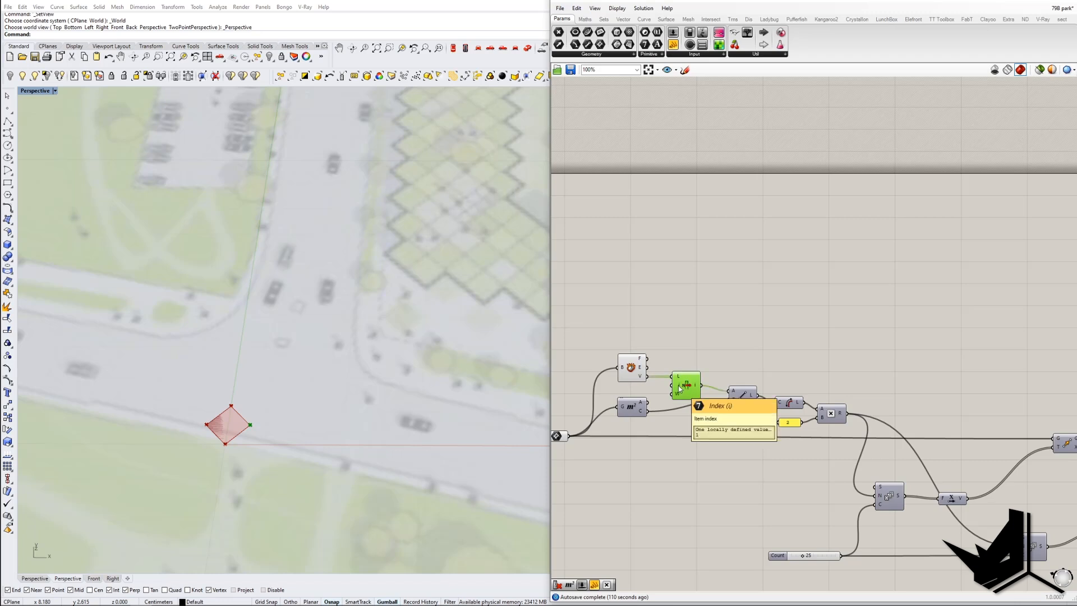
Turn off the preview of the Deconstruct Brep component
left_click(631, 368)
right_click(633, 368)
left_click(696, 385)
Set the List Item component's index to 0
left_click(679, 386)
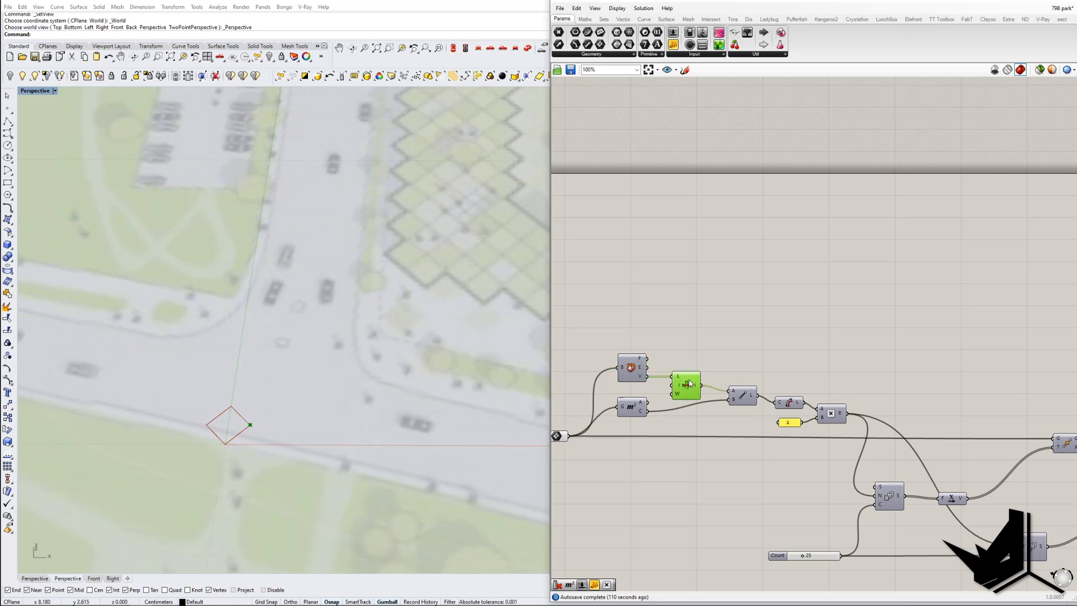
right_click(679, 387)
mouse_move(722, 472)
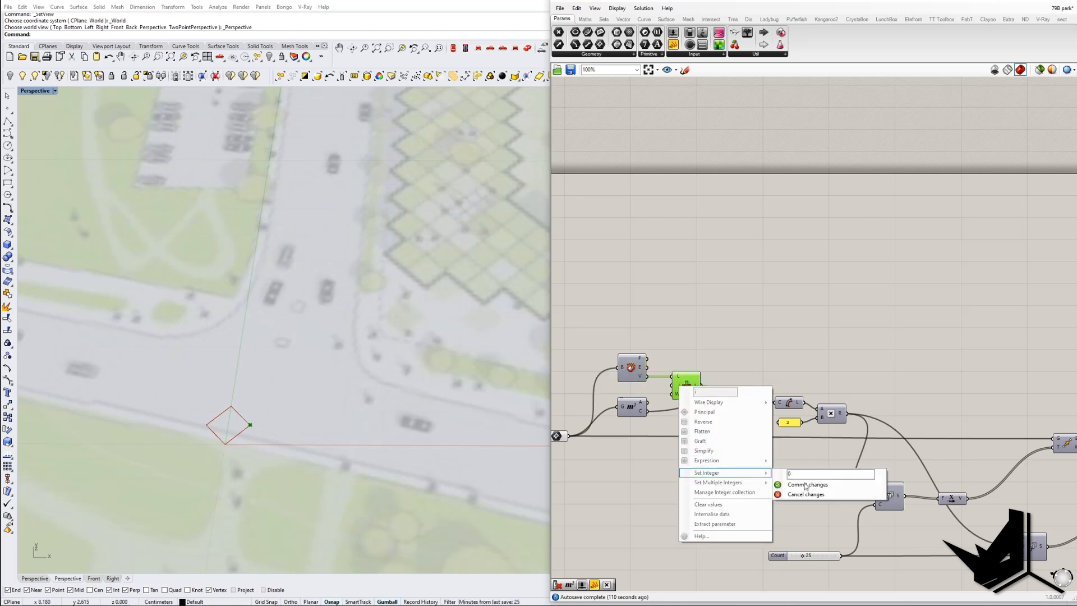
left_click(804, 484)
left_click(699, 367)
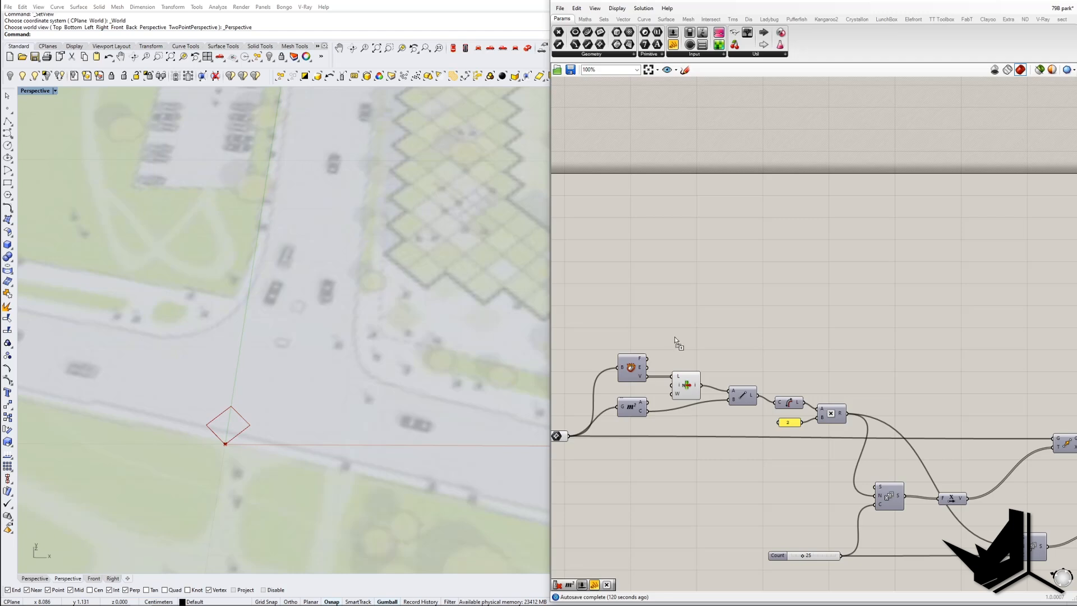
Wire a panel to the Deconstruct Brep component's vertices output to read the corner coordinates, and delete the panel
left_click_drag(673, 339, 676, 334)
left_click_drag(648, 377, 707, 323)
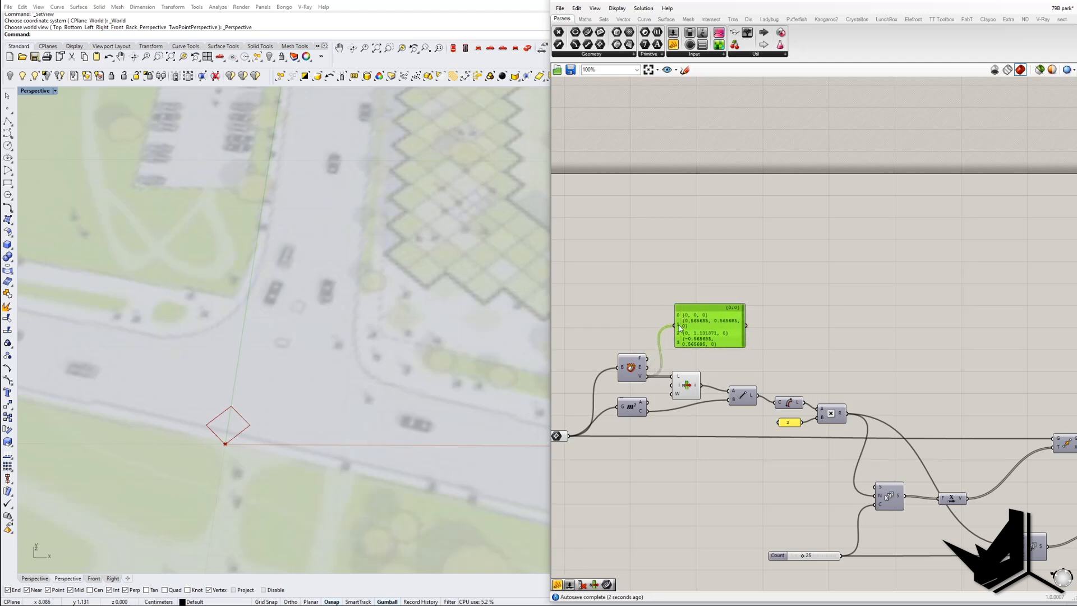
key("Delete")
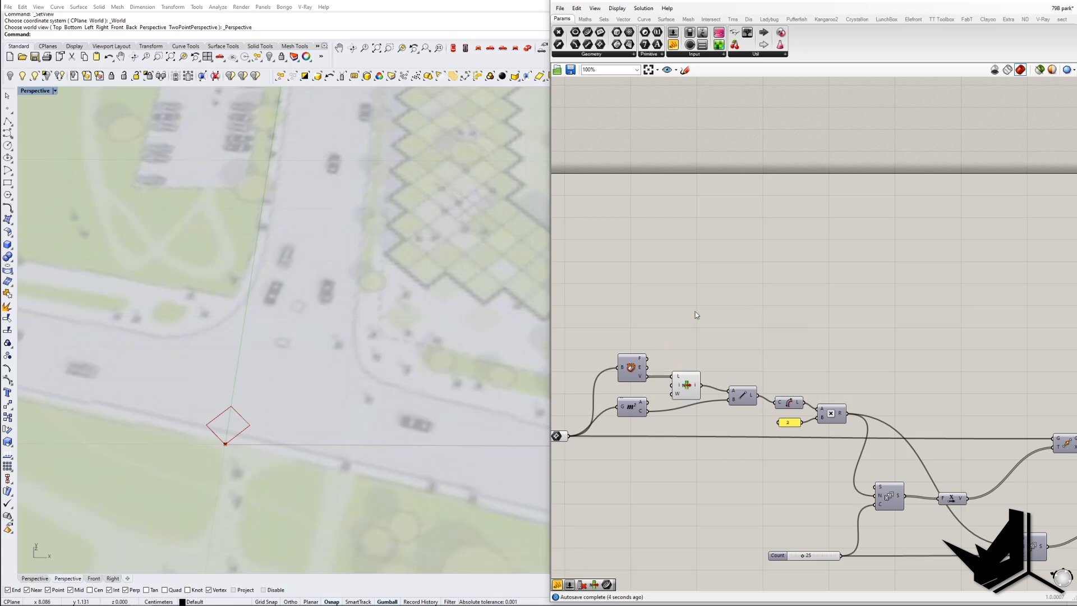
Set the List Item component's index to 1 to pick the square's corner along the X direction
right_click(680, 386)
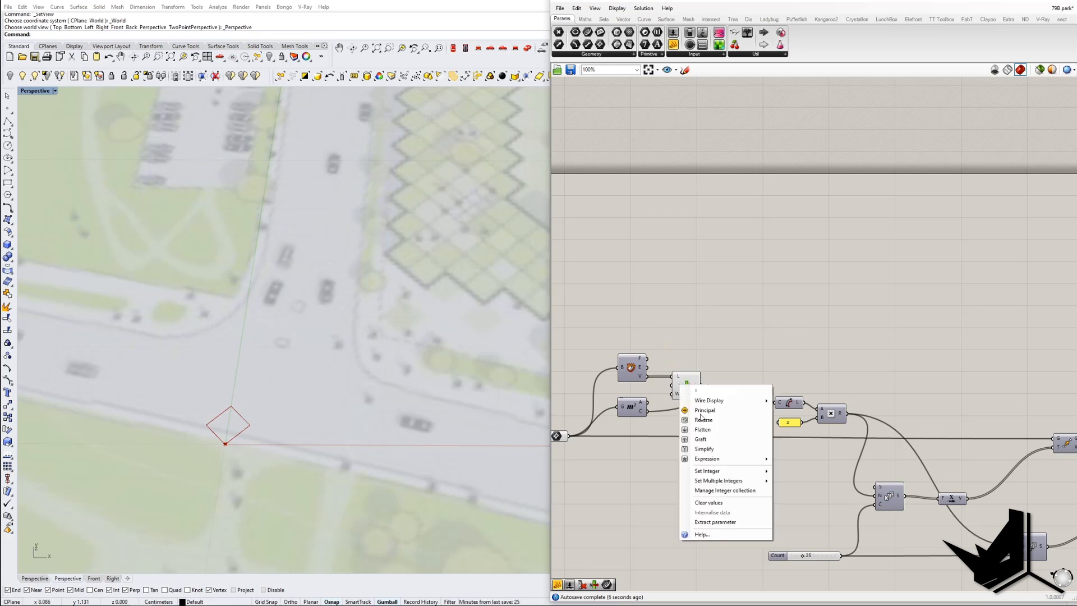
mouse_move(739, 474)
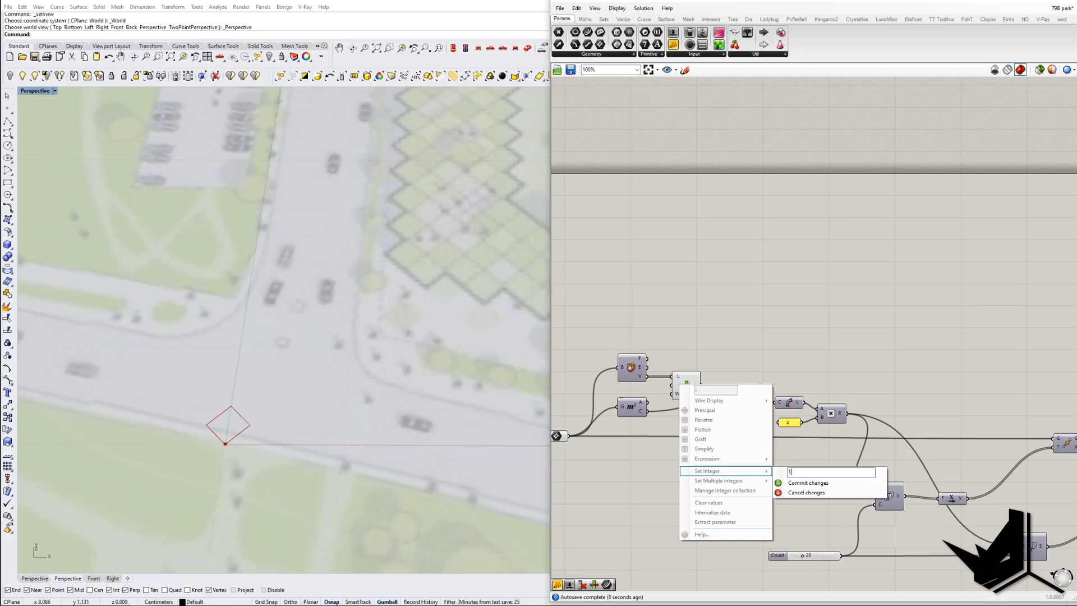
left_click(778, 483)
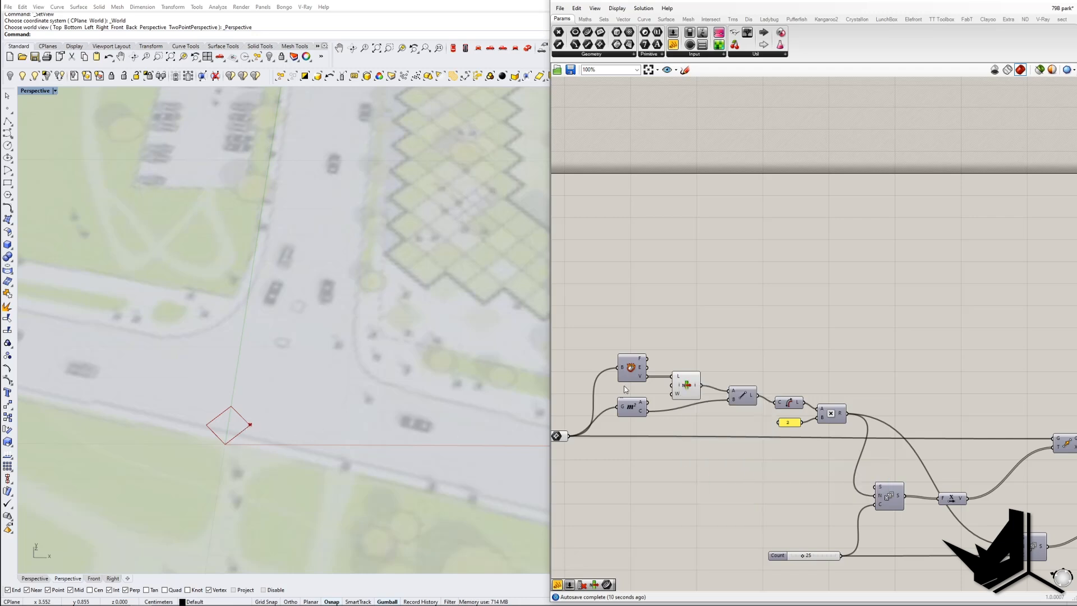
Turn on the preview of the Area component to show the square's centre point
right_click(634, 412)
left_click(661, 428)
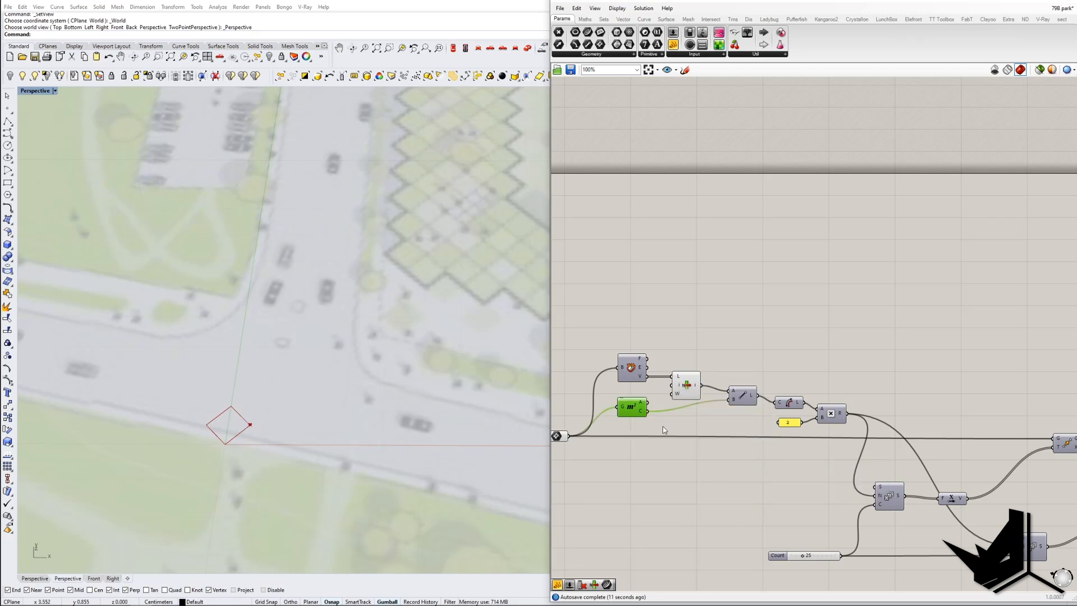
Turn on the preview of the Line component connecting the square's centre to its corner
left_click(656, 397)
left_click(639, 409)
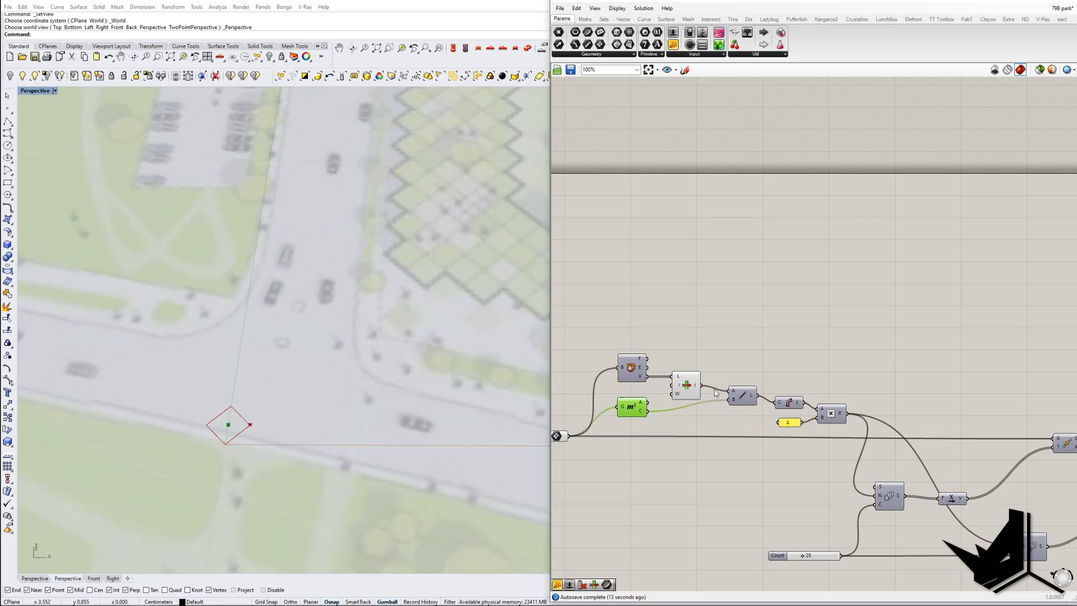
left_click(744, 398)
right_click(743, 398)
left_click(770, 415)
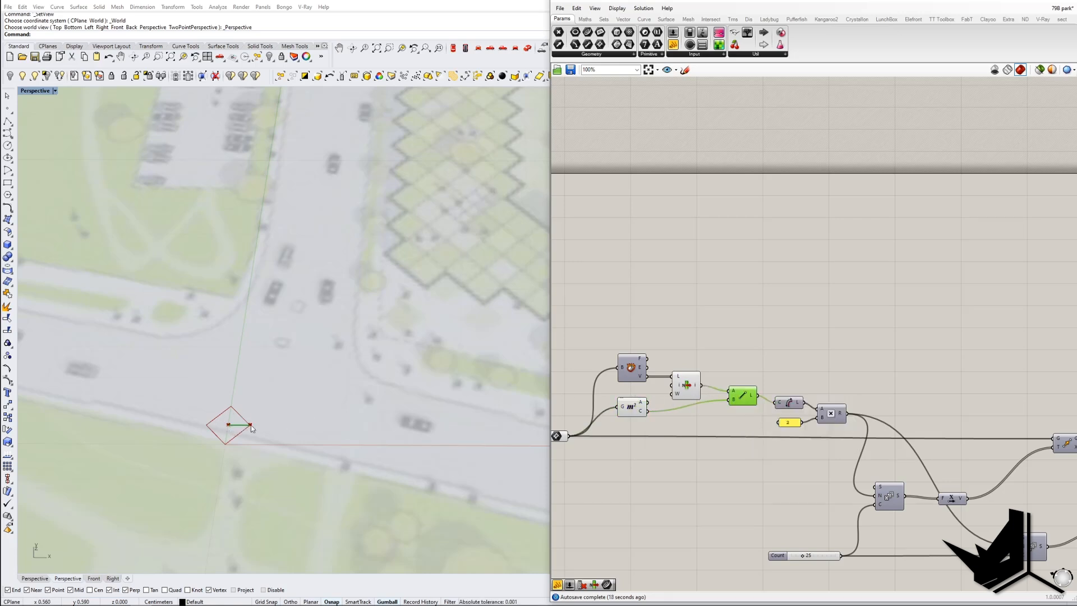
Wire a small panel to the Length component's output to read the centre-to-corner distance
right_click_drag(801, 406, 719, 400)
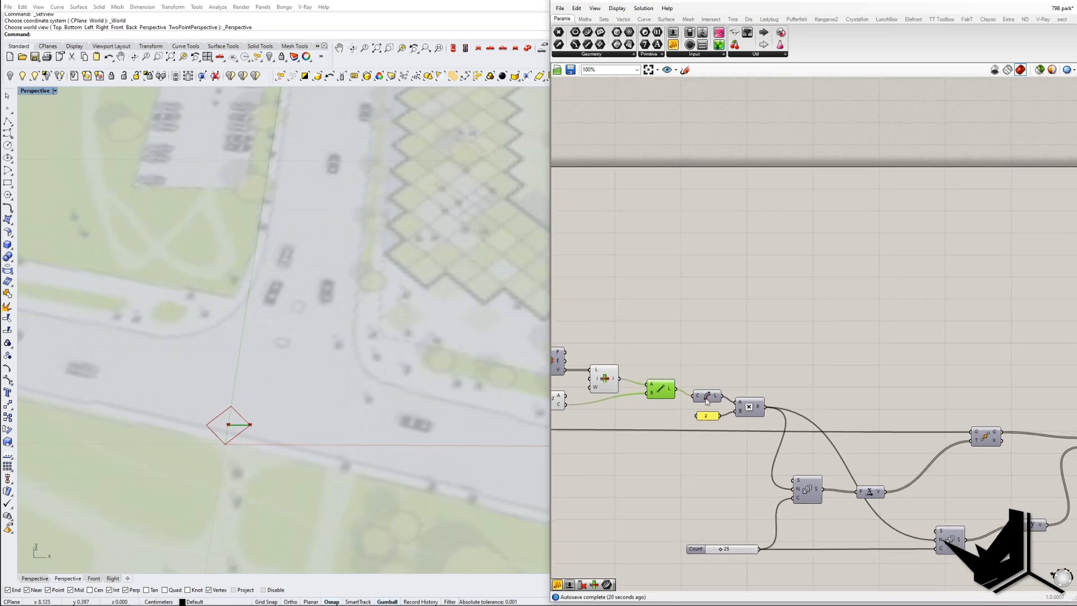
left_click(708, 396)
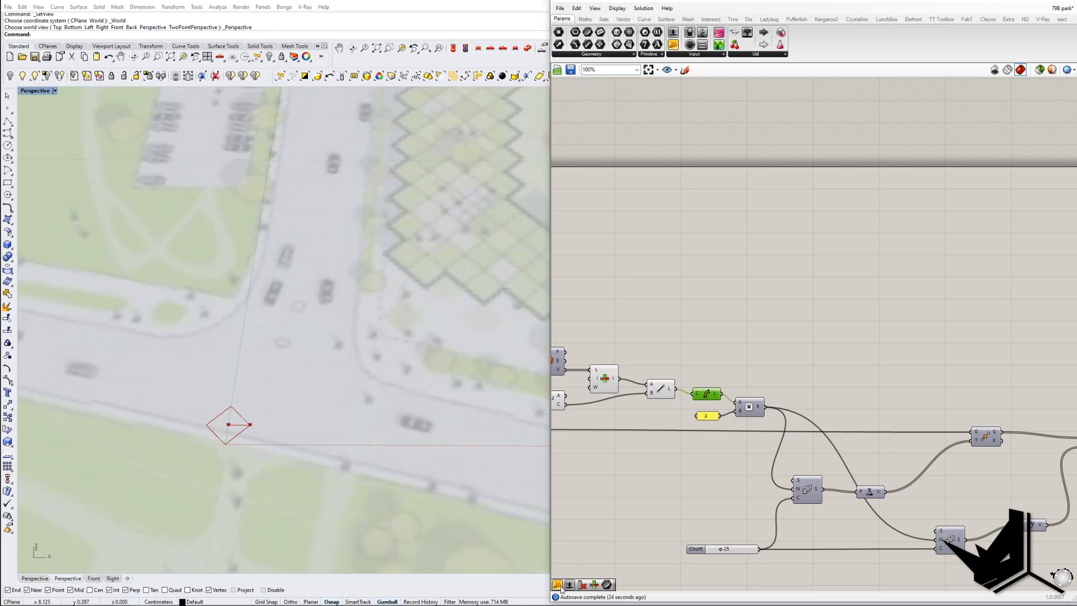
left_click_drag(771, 346, 765, 361)
left_click_drag(722, 393, 729, 361)
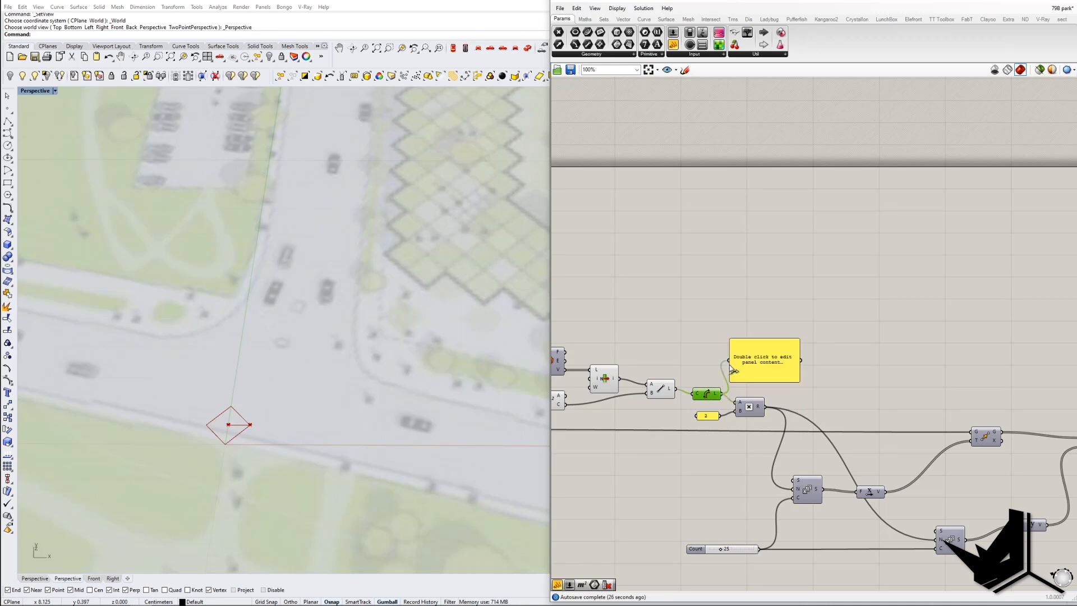
left_click_drag(798, 381, 774, 359)
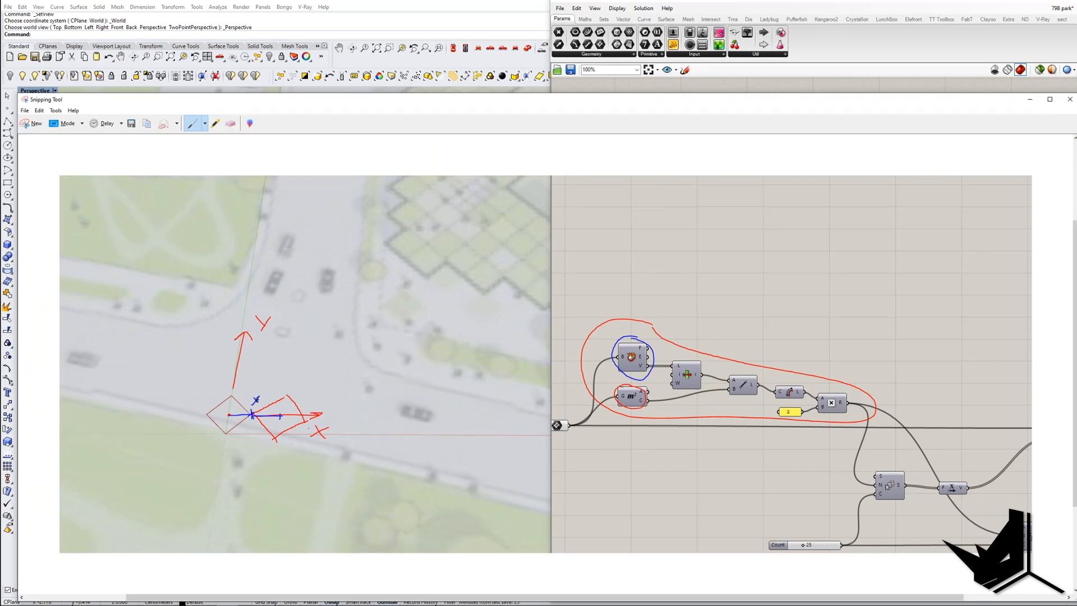
Mark the doubled centre-to-corner distance as "x2" on the annotated screenshot in Snipping Tool, and return to Grasshopper
left_click_drag(229, 421, 281, 426)
left_click(1034, 102)
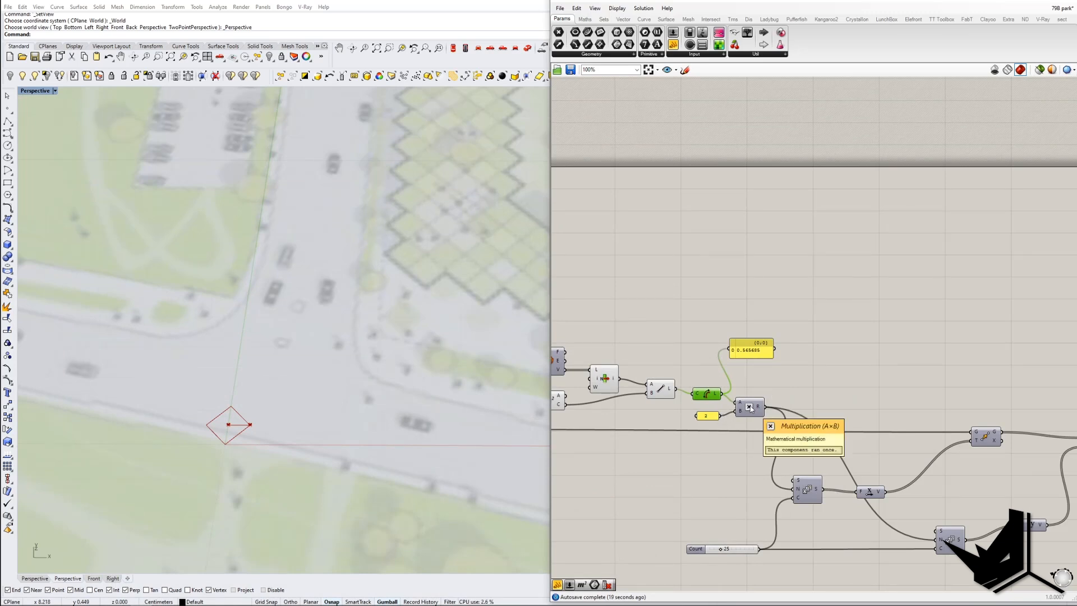
Wire a panel to the Multiplication component's result to read the doubled distance, and delete both panels
left_click_drag(558, 585, 805, 376)
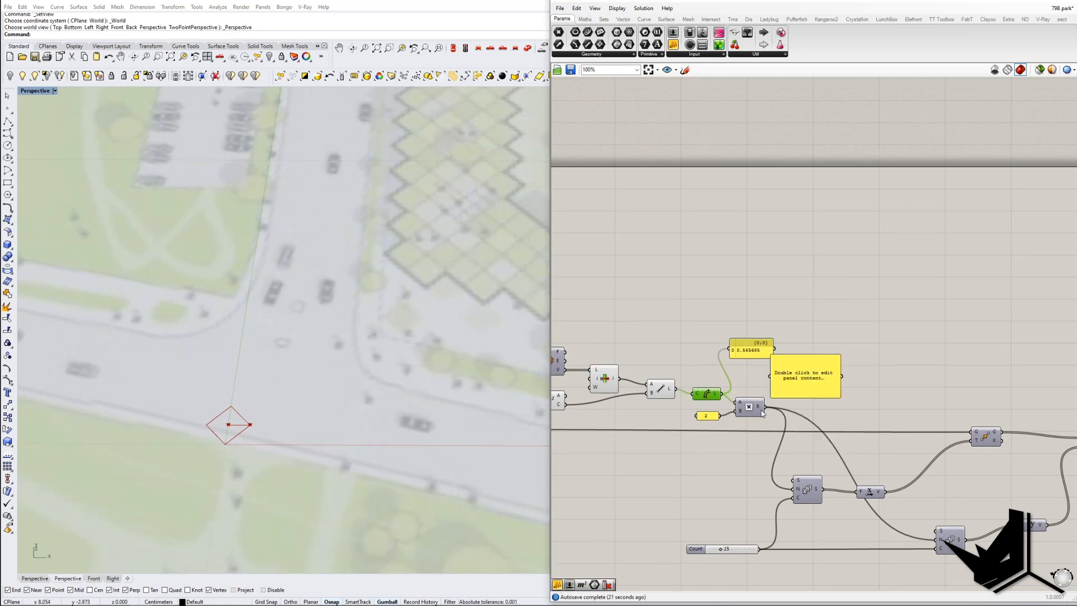
left_click_drag(767, 408, 797, 380)
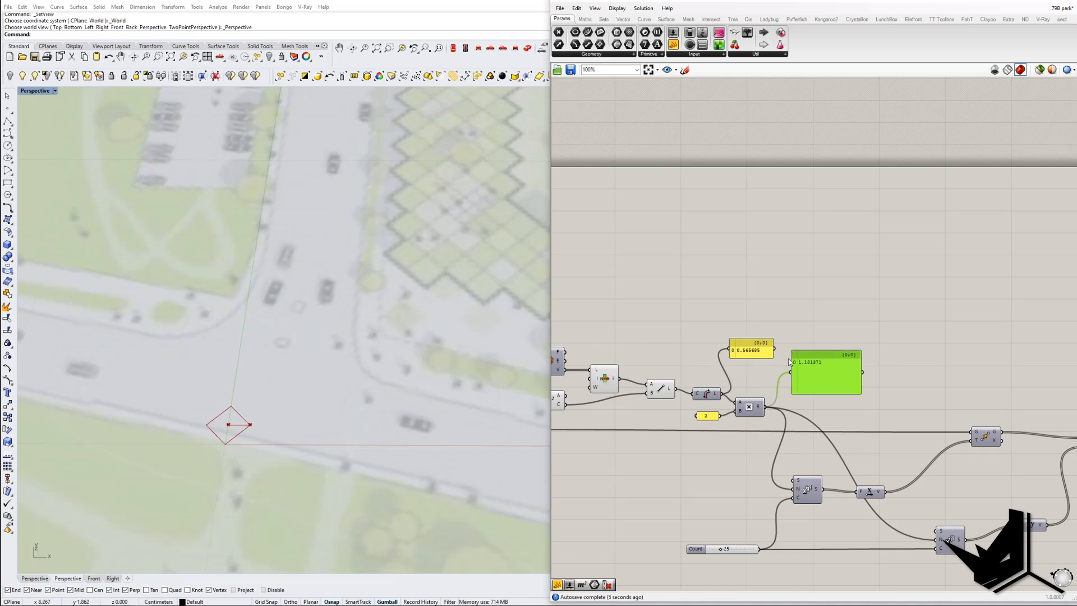
key("Delete")
left_click(752, 349)
key("Delete")
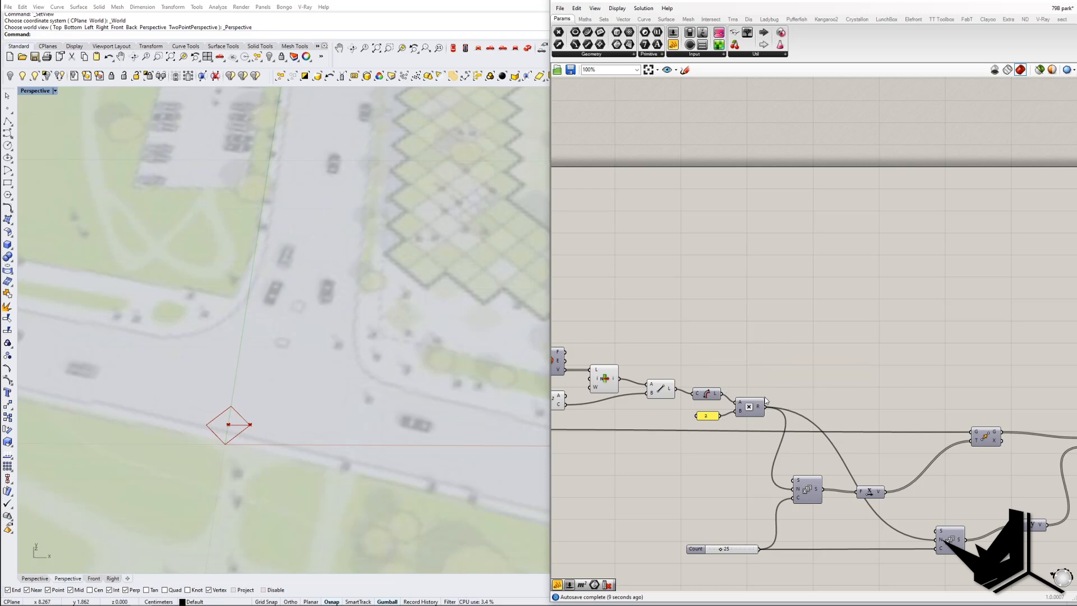
Turn on the preview of the Move component that repeats the square along the X direction
right_click_drag(759, 421, 775, 394)
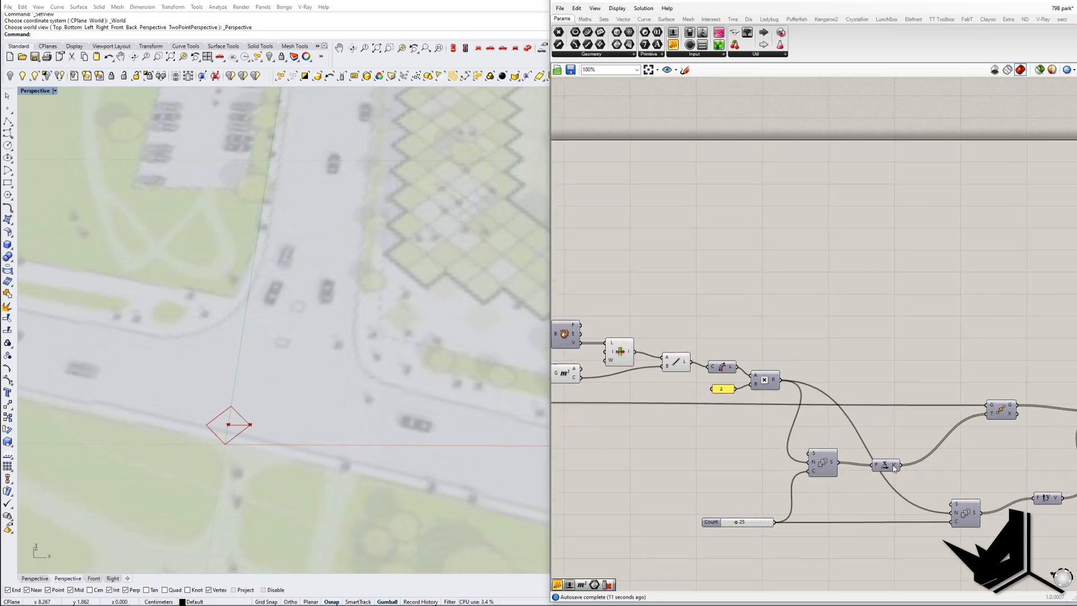
scroll(894, 469, "down", 4)
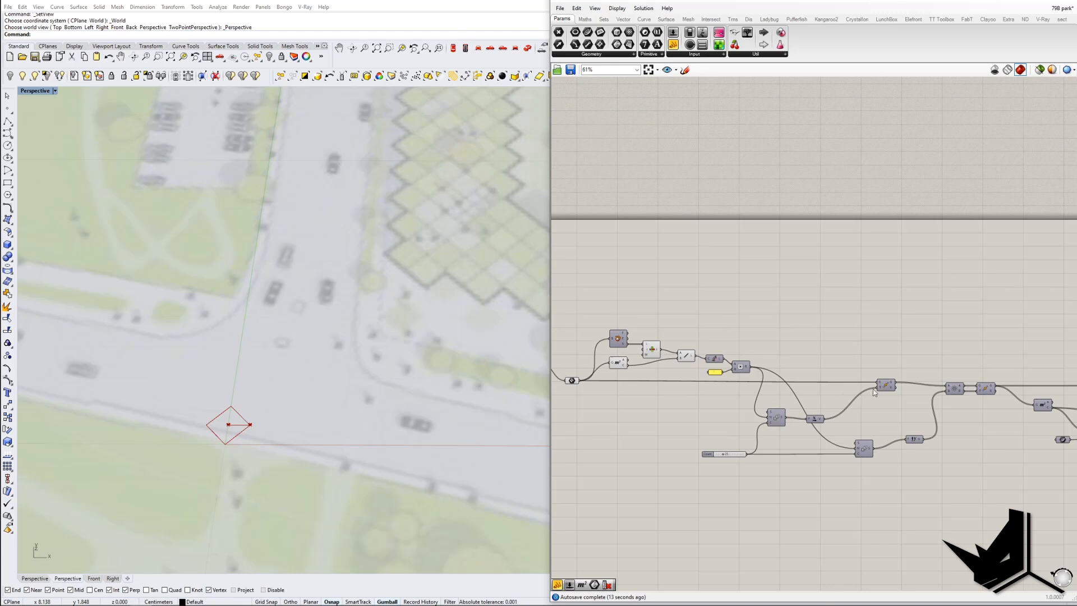
scroll(863, 389, "up", 3)
right_click(890, 389)
left_click(919, 404)
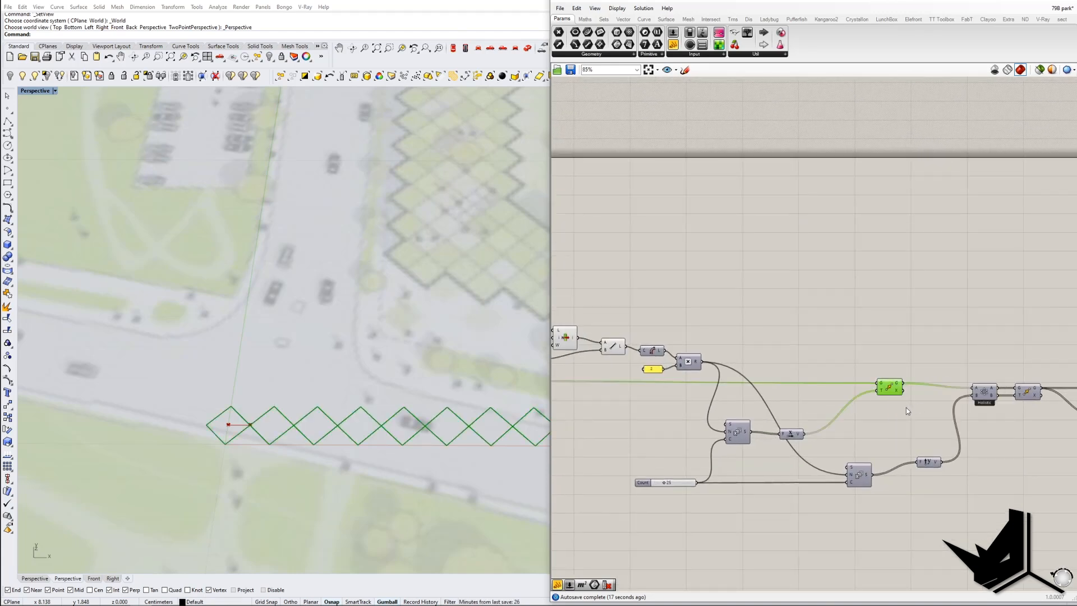
Trace the Move component's input back through Unit X, and wire an enlarged panel to the Series output to list its values
right_click_drag(846, 431, 763, 401)
left_click_drag(810, 360, 817, 359)
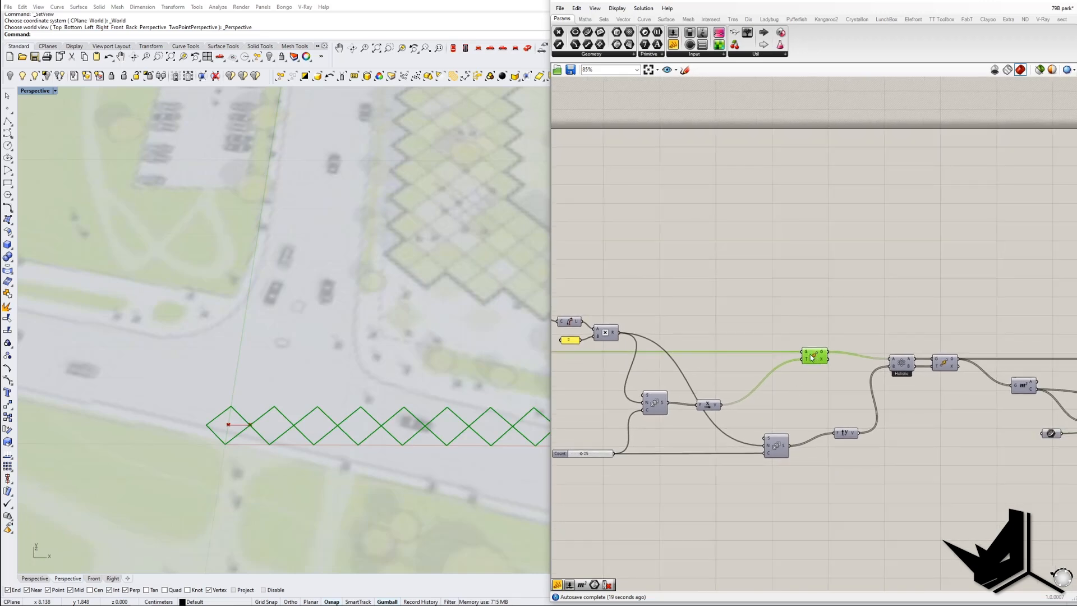
right_click_drag(714, 324, 740, 325)
left_click_drag(736, 410, 752, 409)
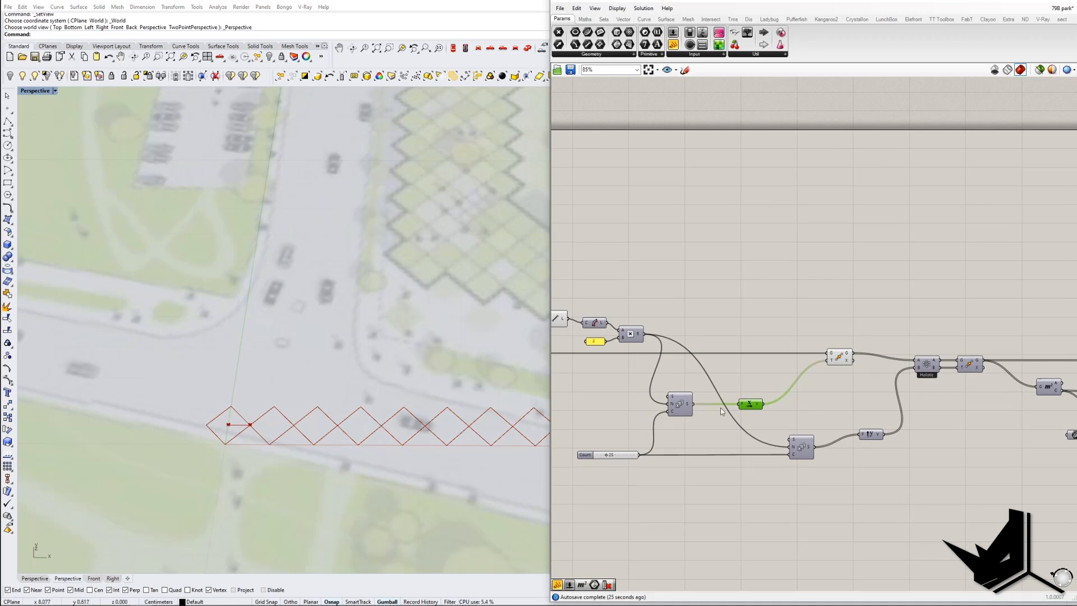
right_click_drag(696, 388, 774, 404)
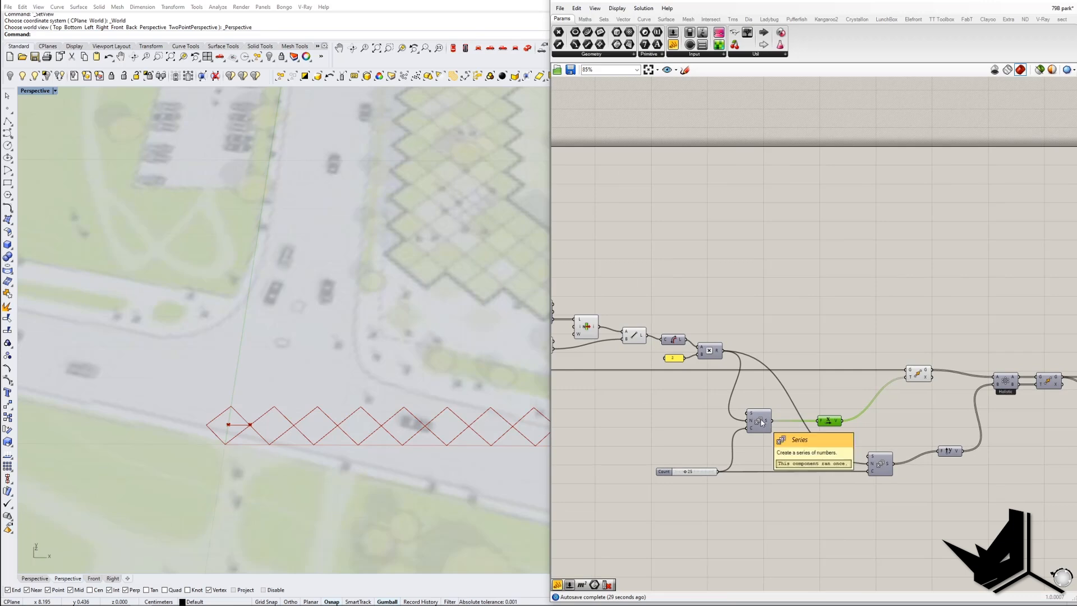
left_click(559, 586)
left_click(830, 497)
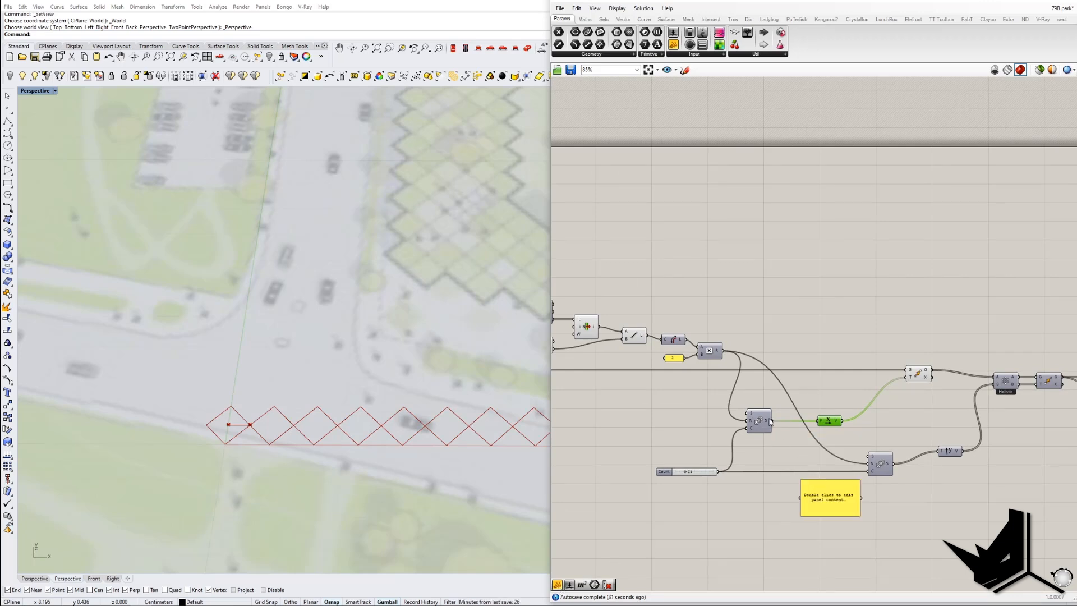
left_click_drag(773, 421, 810, 455)
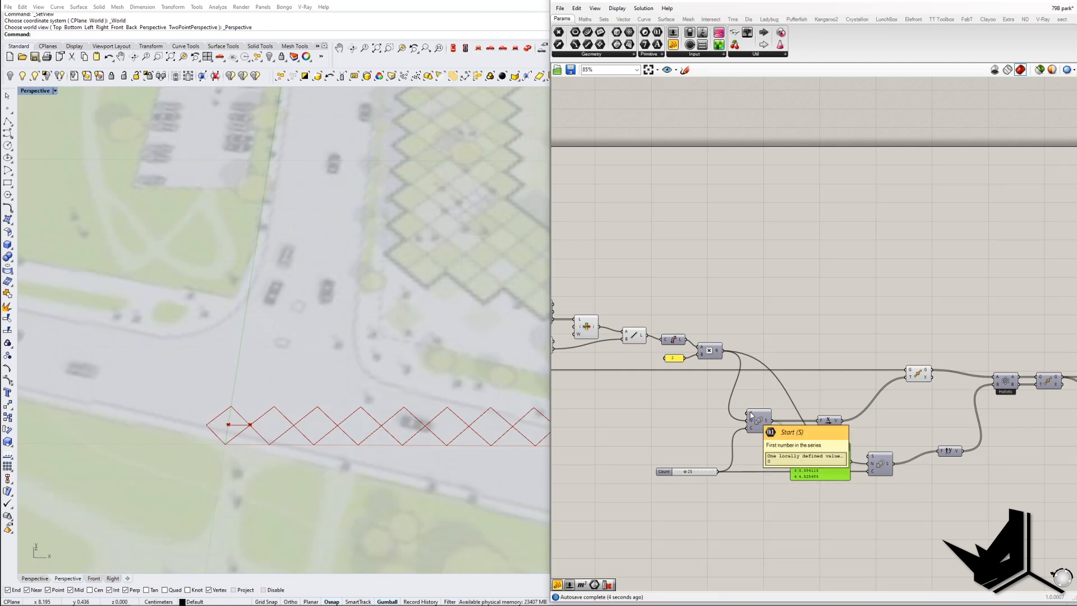
left_click_drag(850, 448, 813, 541)
scroll(797, 507, "down", 5)
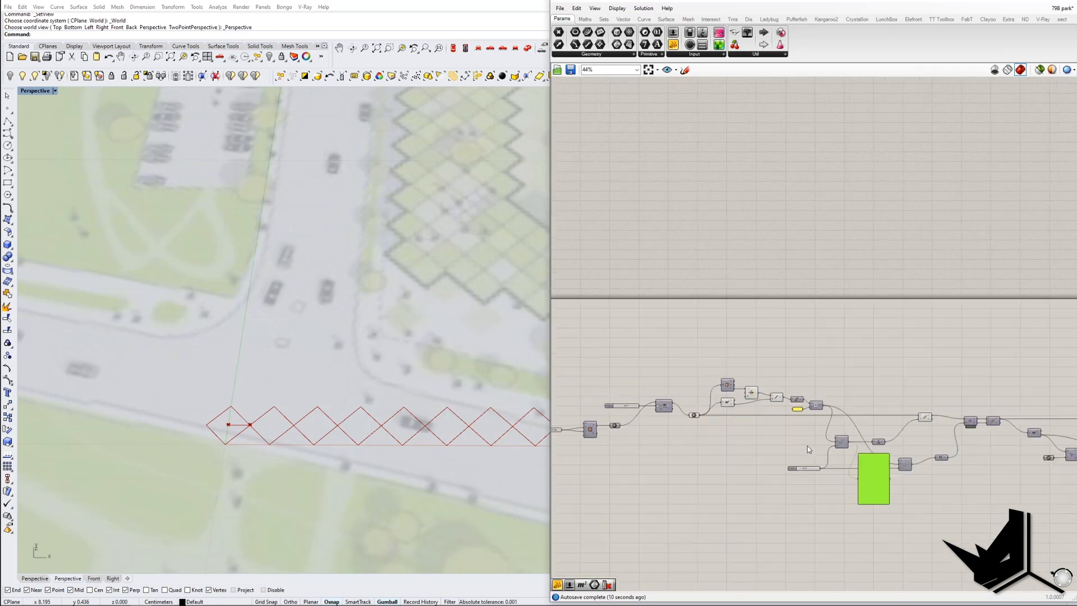
scroll(696, 438, "up", 6)
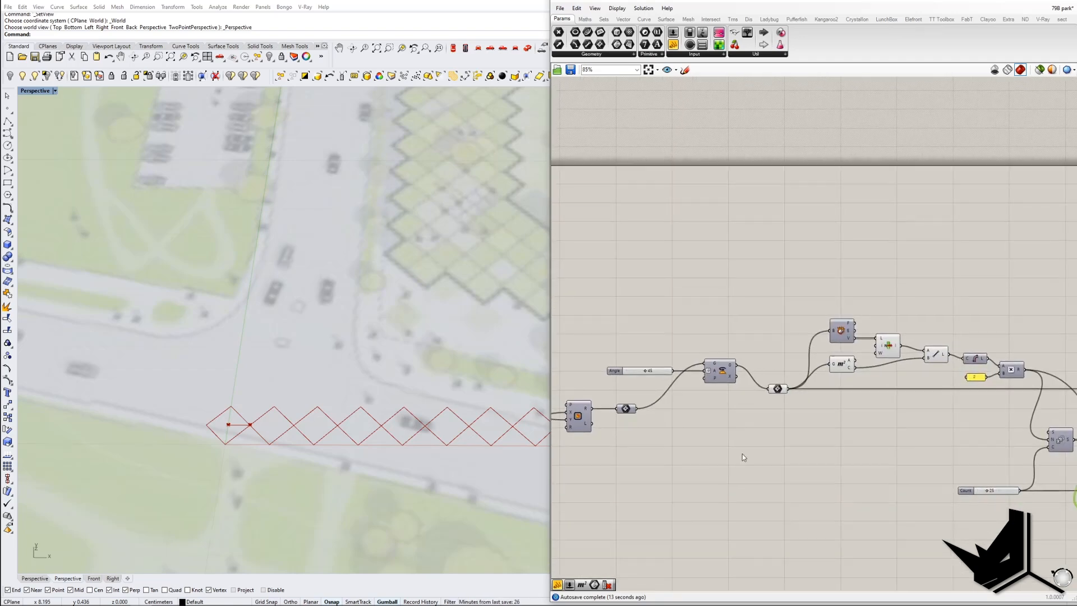
scroll(705, 467, "down", 3)
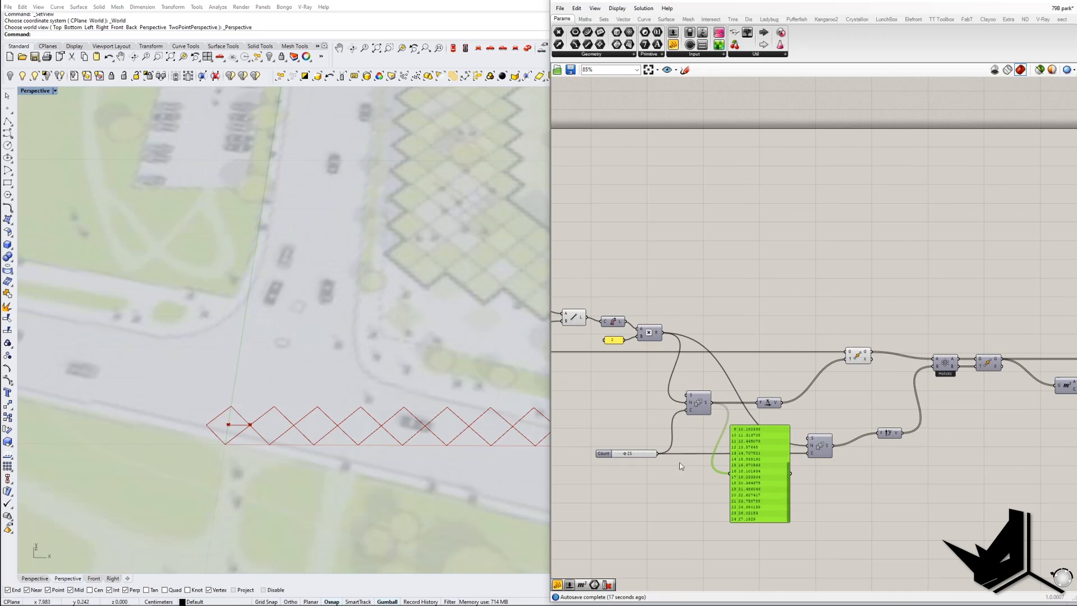
Try Count slider values of 20 and 15 to shorten the row of squares along X
right_click_drag(356, 432, 310, 433, "shift")
scroll(309, 430, "down", 12)
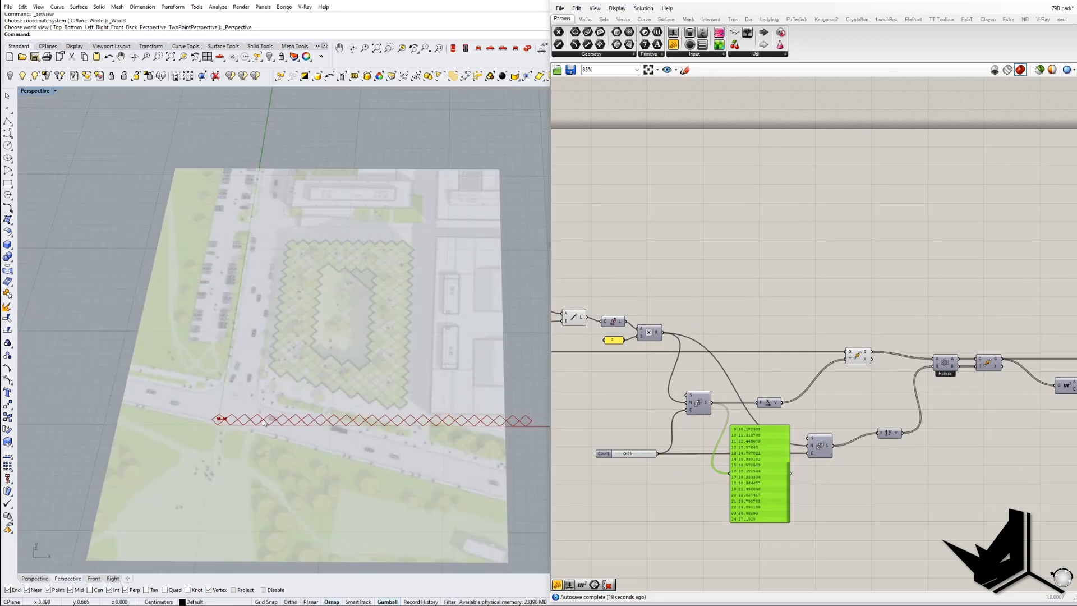
scroll(630, 456, "up", 4)
double_click(671, 447)
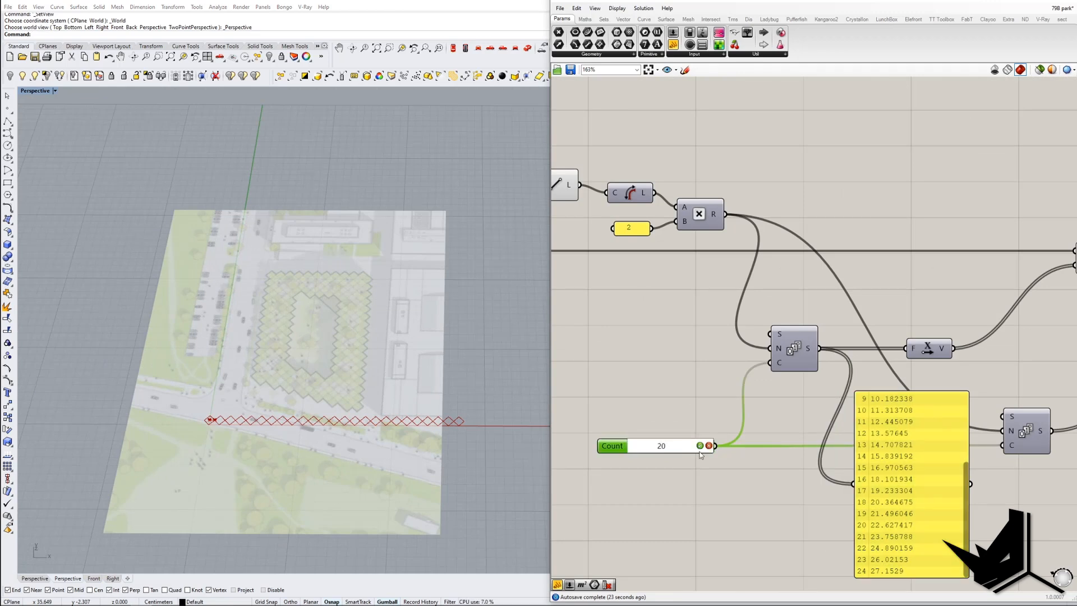
key("Return")
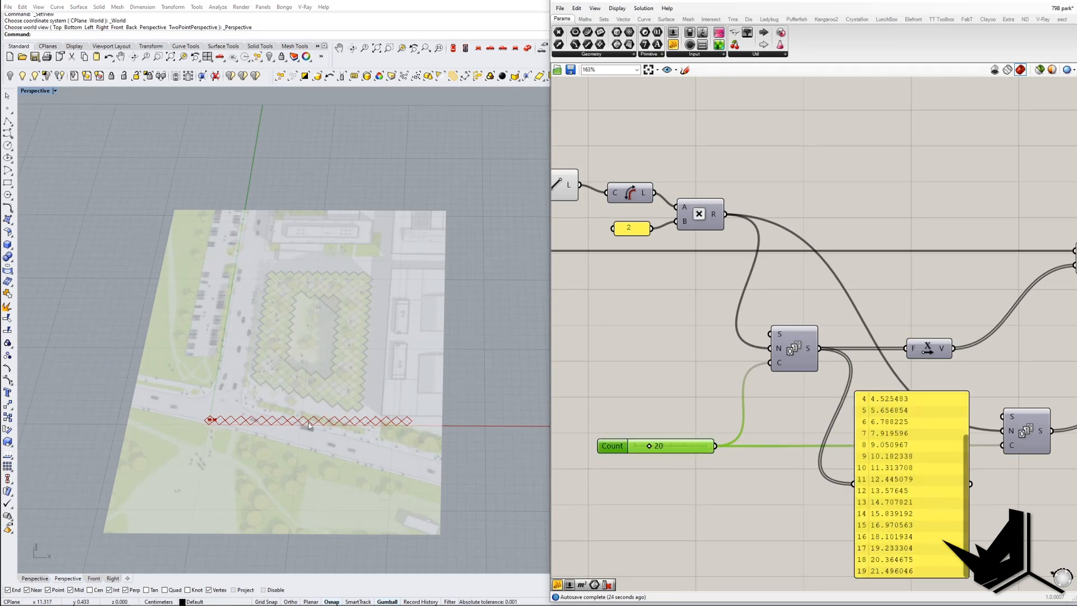
left_click_drag(648, 448, 644, 447)
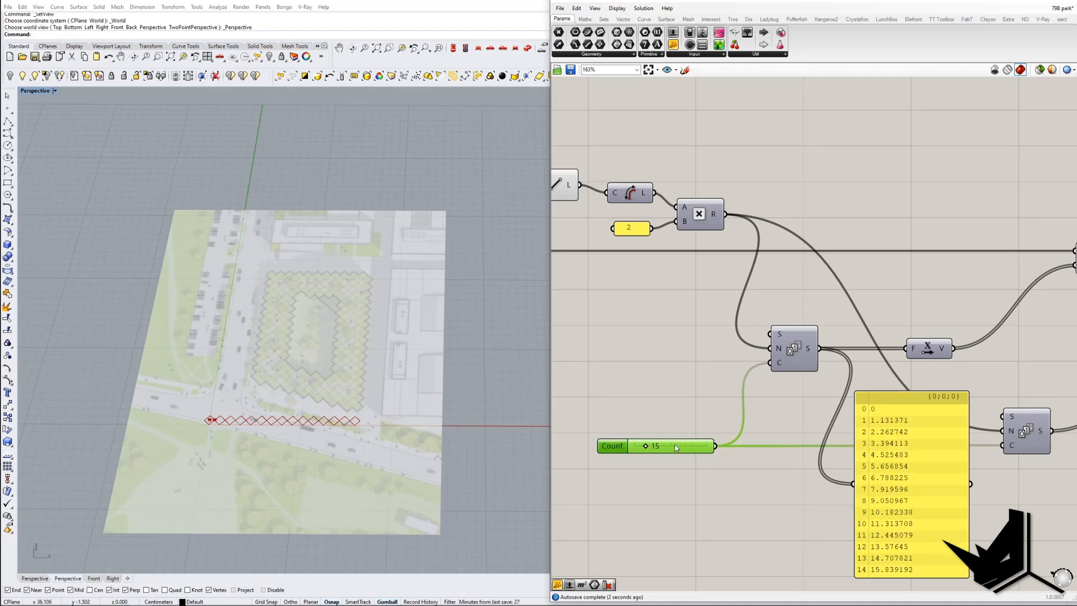
Set the Count slider to 25
double_click(657, 452)
type("25")
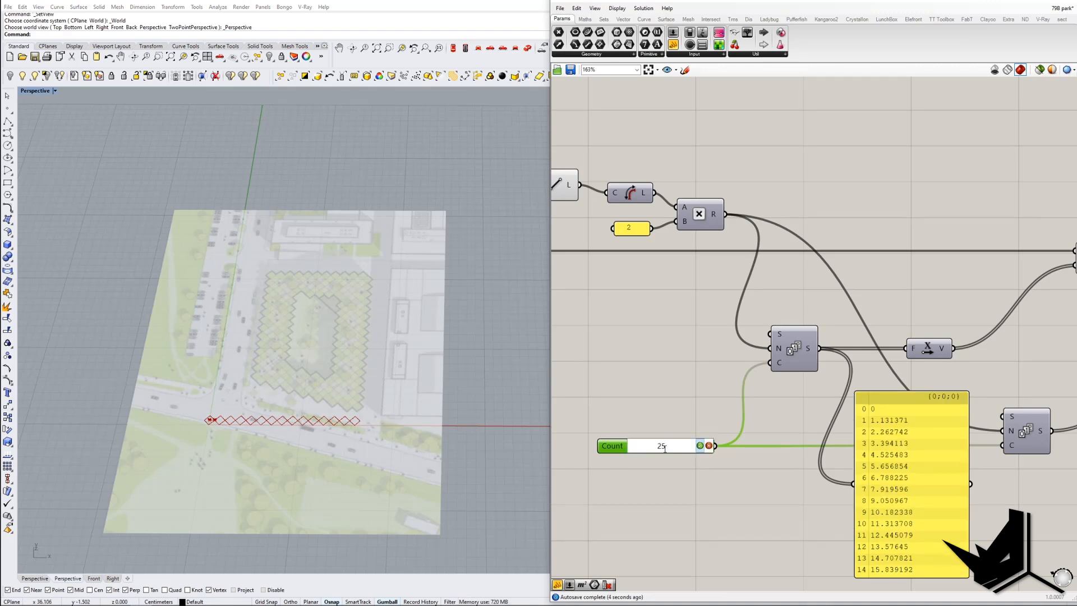
key("Return")
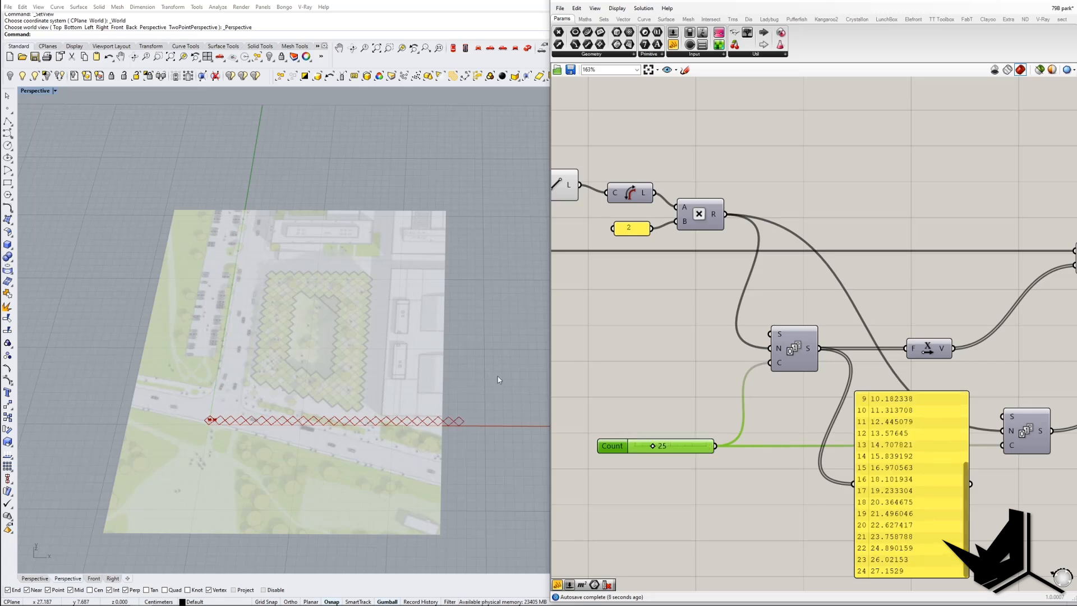
Delete the panel from the first Series component, and inspect the step input of the Series feeding Unit Y
right_click_drag(802, 442, 618, 423)
scroll(765, 444, "down", 3)
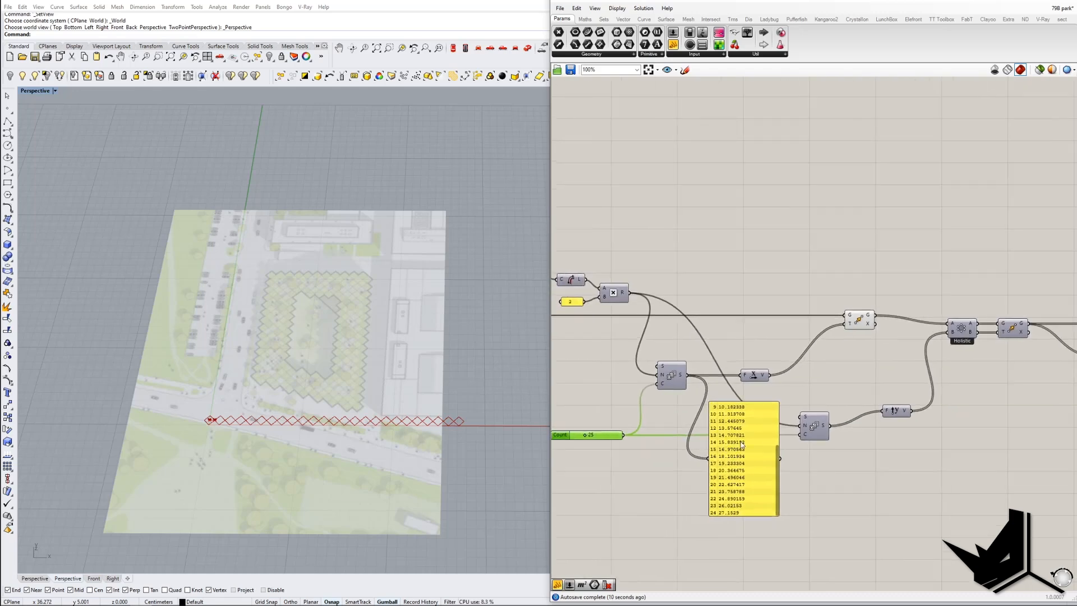
left_click(728, 444)
scroll(728, 443, "up", 2)
key("Delete")
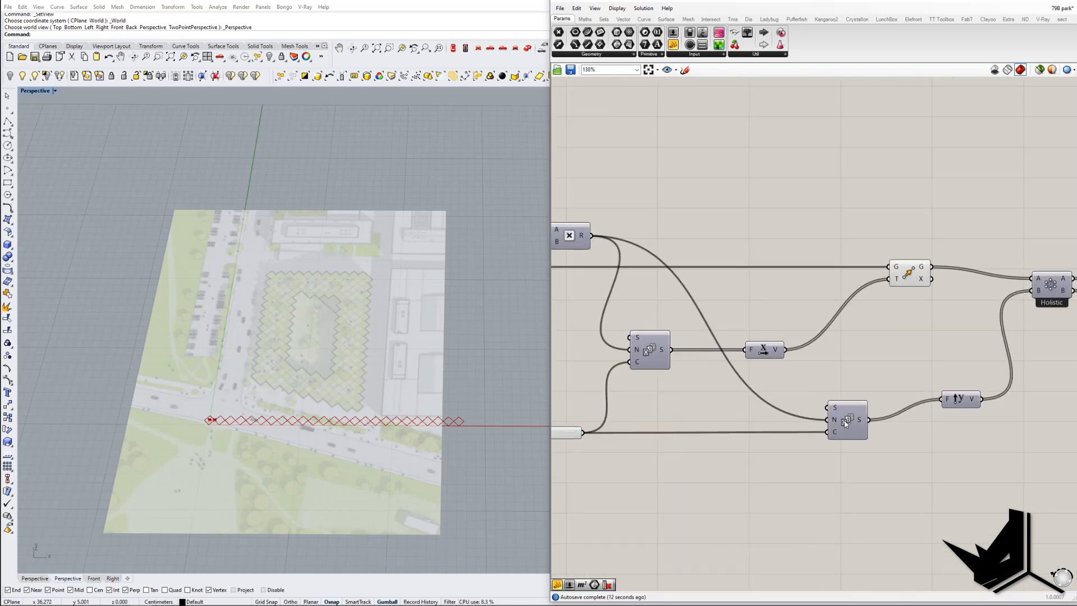
right_click_drag(836, 422, 853, 476)
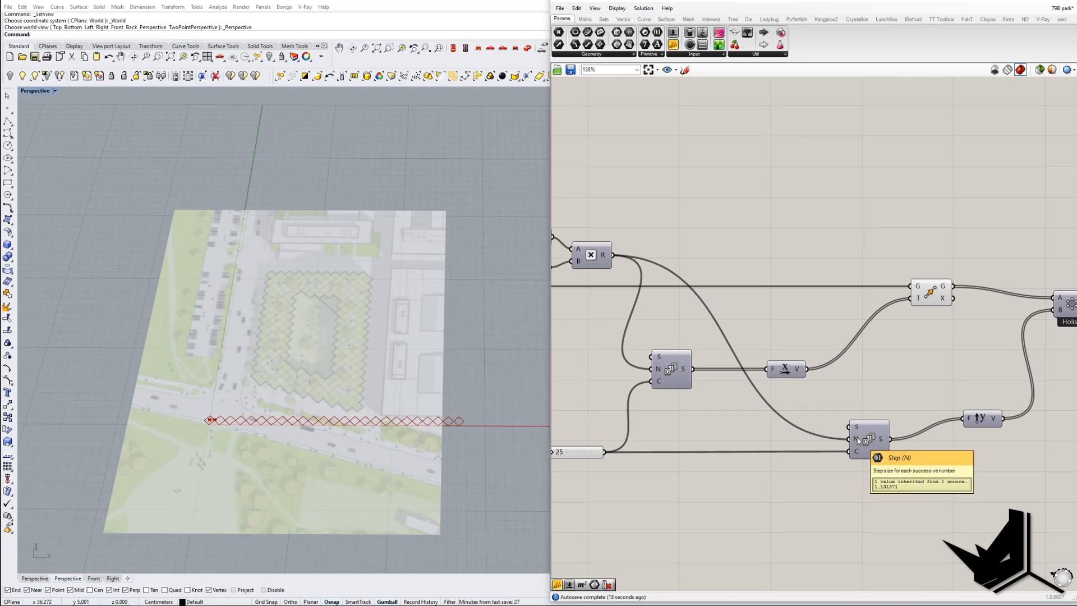
right_click_drag(859, 441, 848, 431)
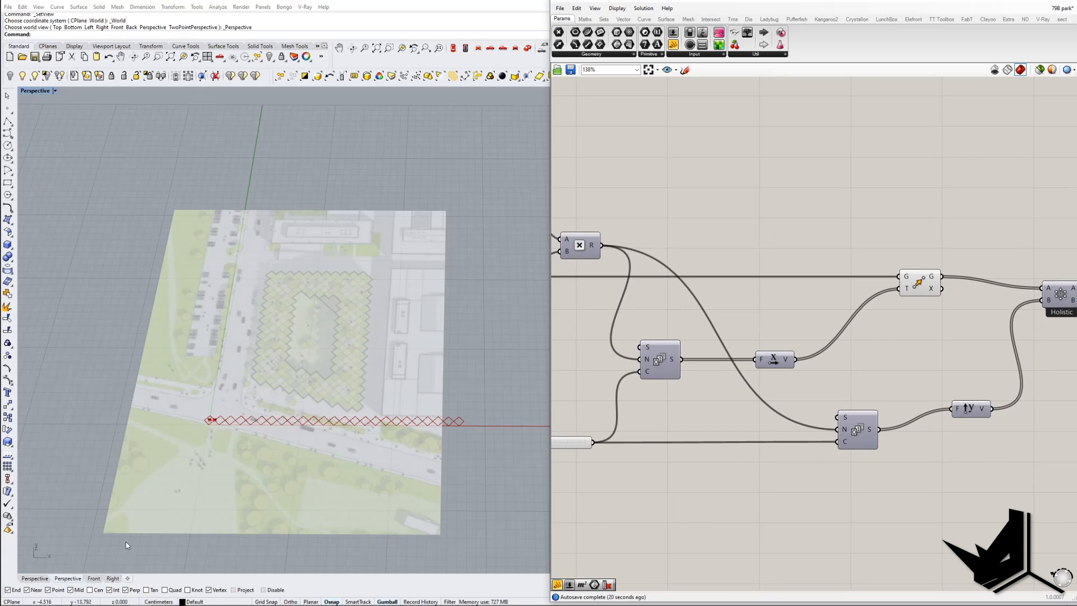
Switch to Snipping Tool and erase the axis arrow, square and distance marks and the red component outlines from the screenshot
key("alt+Tab")
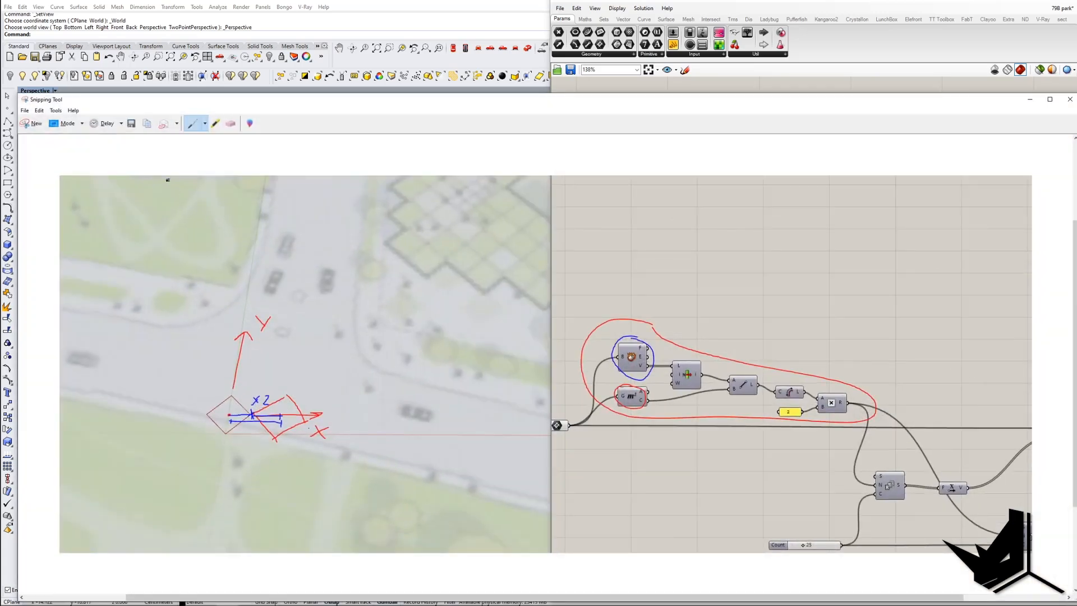
left_click(231, 124)
left_click_drag(745, 365, 754, 340)
left_click_drag(598, 385, 626, 392)
left_click_drag(300, 408, 238, 355)
mouse_move(264, 429)
left_mouse_down()
mouse_move(278, 432)
mouse_move(286, 389)
mouse_move(240, 413)
mouse_move(330, 432)
left_mouse_up()
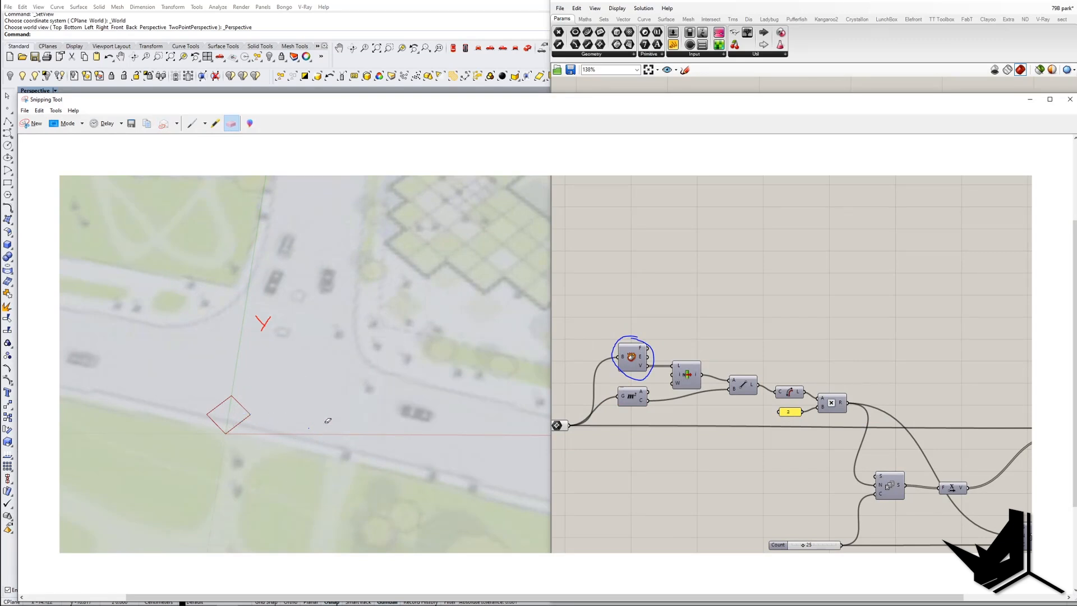
Draw a blue arrow from the square's centre to a neighbouring square along X, and circle the Length and Multiplication components
left_click(193, 124)
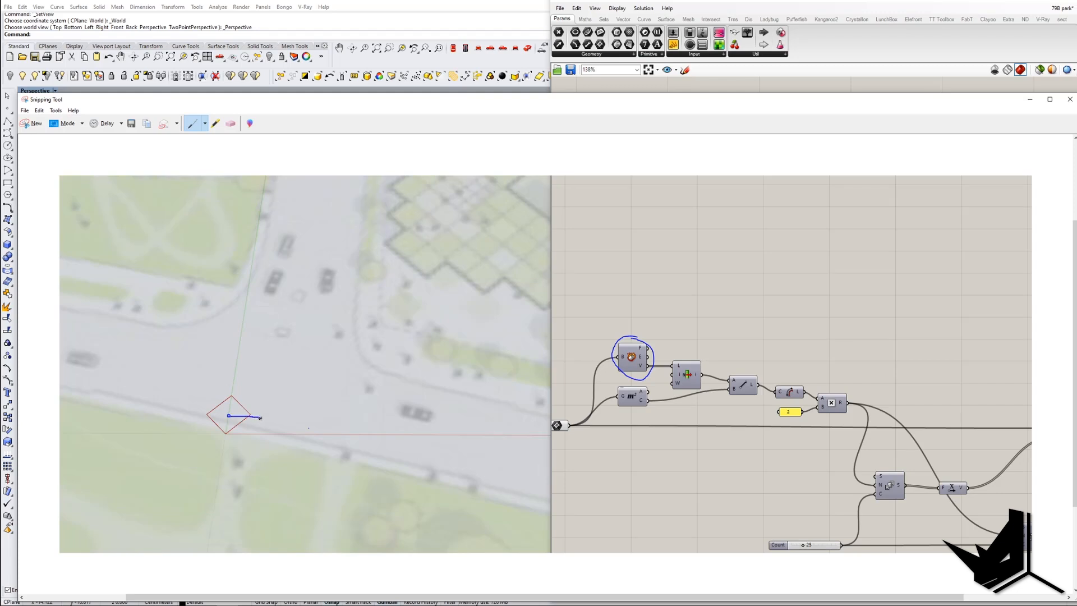
mouse_move(282, 418)
left_mouse_down()
mouse_move(260, 409)
mouse_move(305, 425)
mouse_move(282, 386)
left_mouse_up()
mouse_move(847, 399)
left_mouse_down()
mouse_move(807, 386)
mouse_move(839, 424)
mouse_move(844, 394)
left_mouse_up()
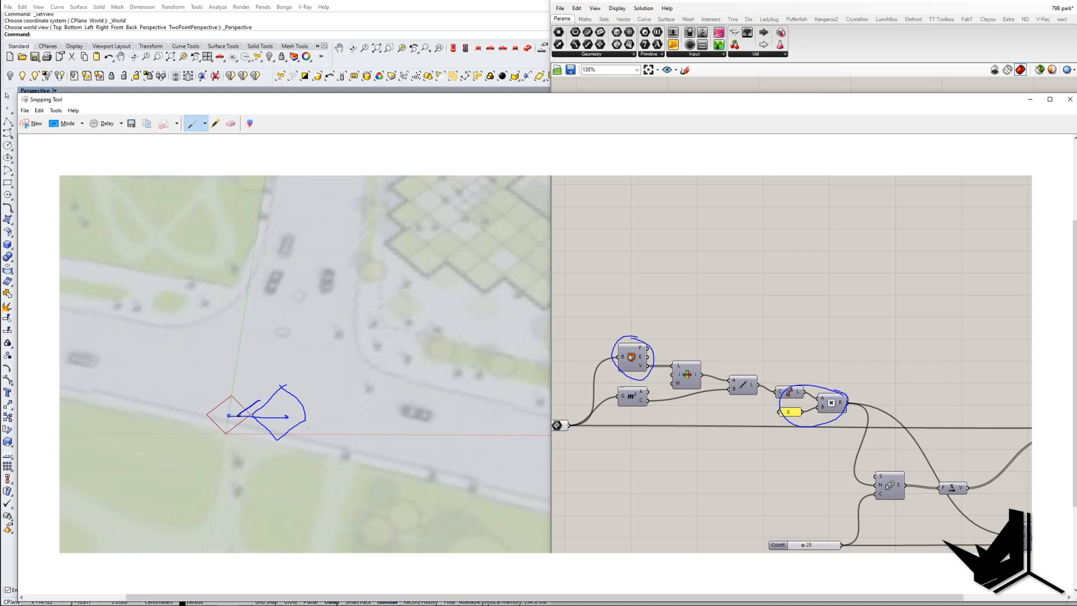
Sketch further blue squares next to the first one along X on the screenshot, and minimise Snipping Tool
mouse_move(247, 428)
left_mouse_down()
mouse_move(263, 436)
mouse_move(290, 416)
mouse_move(276, 400)
left_mouse_up()
left_click_drag(285, 436, 295, 404)
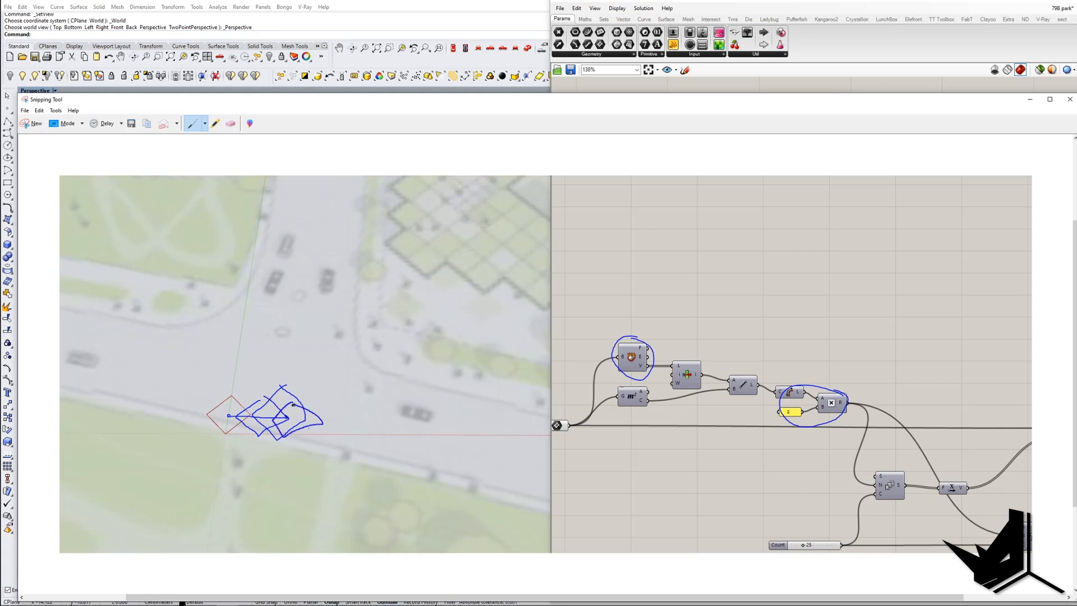
left_click(1031, 101)
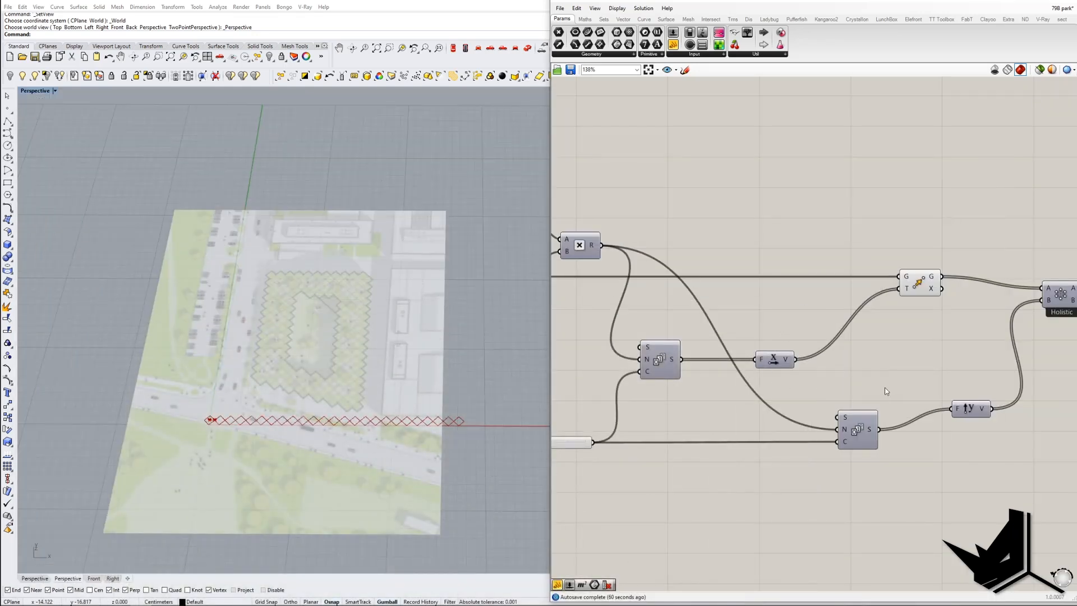
right_click_drag(889, 390, 874, 390)
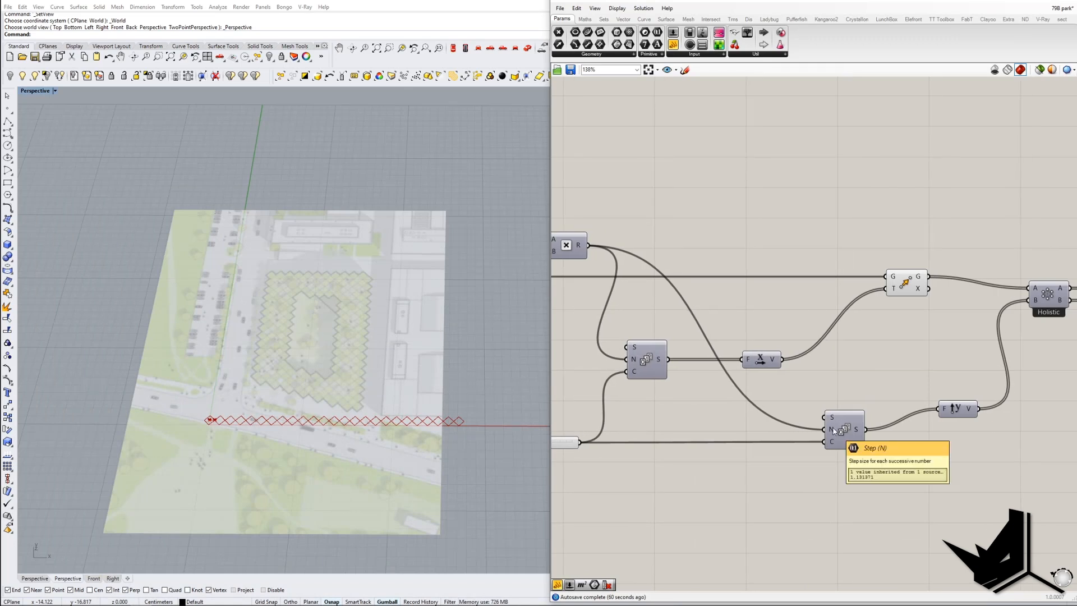
Attach a panel to the Multiplication result and place it above the first Series component
right_click_drag(679, 323, 797, 370)
left_click(558, 584)
left_click(748, 252)
left_click_drag(707, 292, 793, 238)
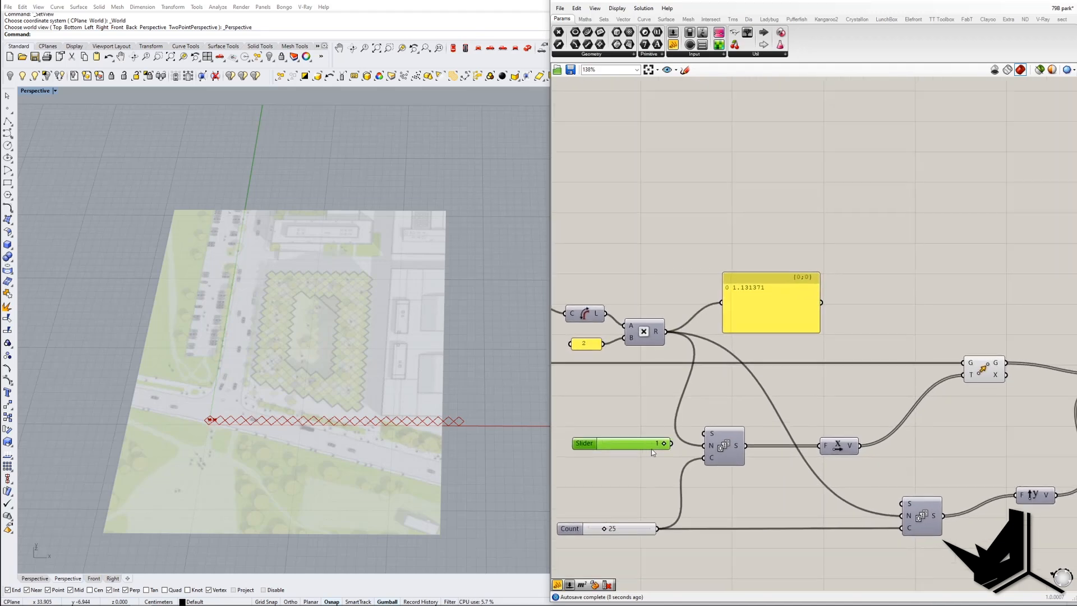
Feed the step input of the first Series from a number slider set to 1
scroll(652, 447, "up", 1)
scroll(652, 446, "up", 1)
scroll(673, 447, "down", 2)
right_click_drag(671, 453, 705, 462)
left_click_drag(625, 454, 613, 457)
left_click_drag(694, 456, 745, 456)
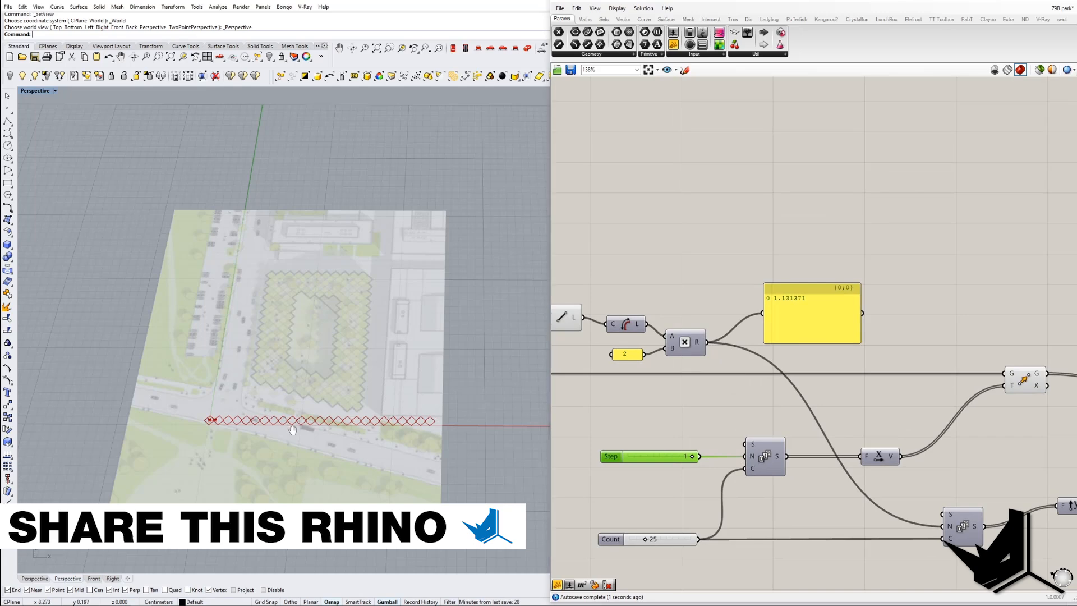
Examine in the Rhino viewport how neighbouring squares along X meet with a Series step of 1
scroll(243, 430, "up", 5)
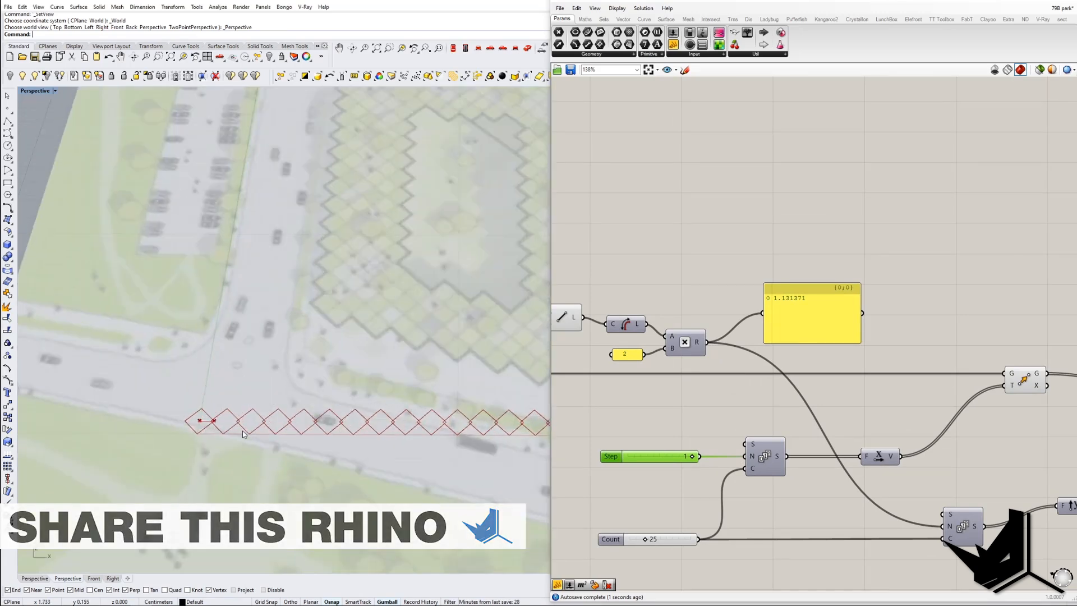
scroll(238, 424, "up", 2)
scroll(234, 414, "down", 8)
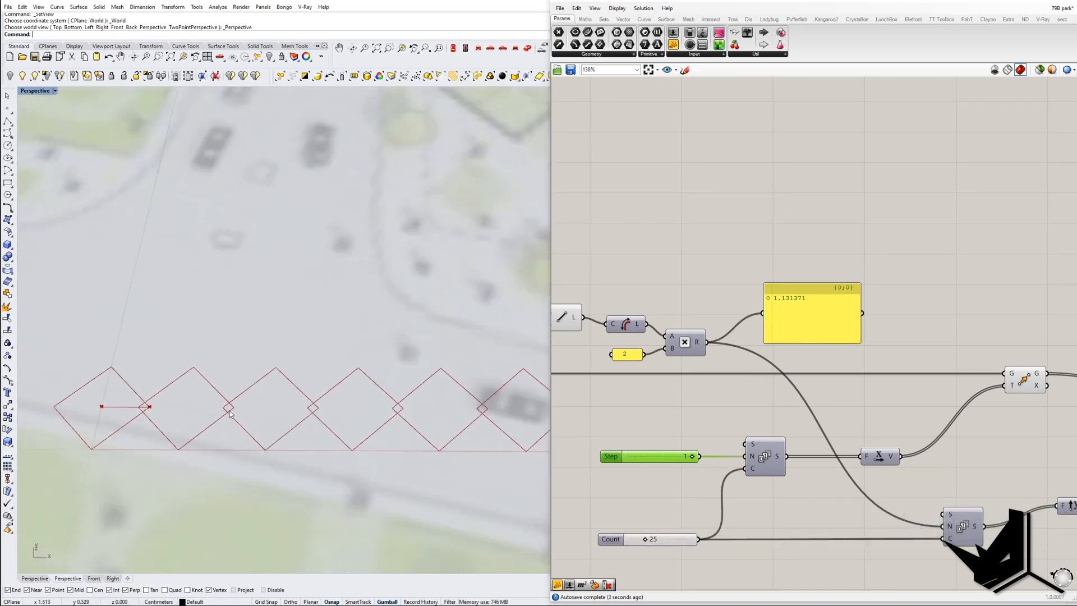
scroll(388, 361, "up", 3)
scroll(415, 479, "up", 3)
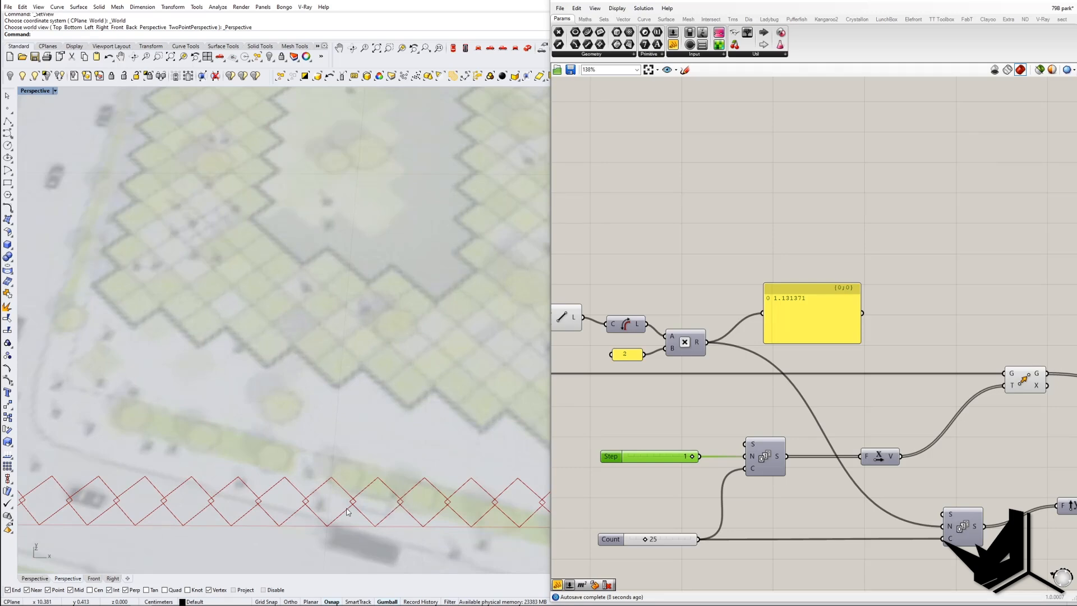
scroll(351, 508, "up", 2)
scroll(306, 514, "down", 5)
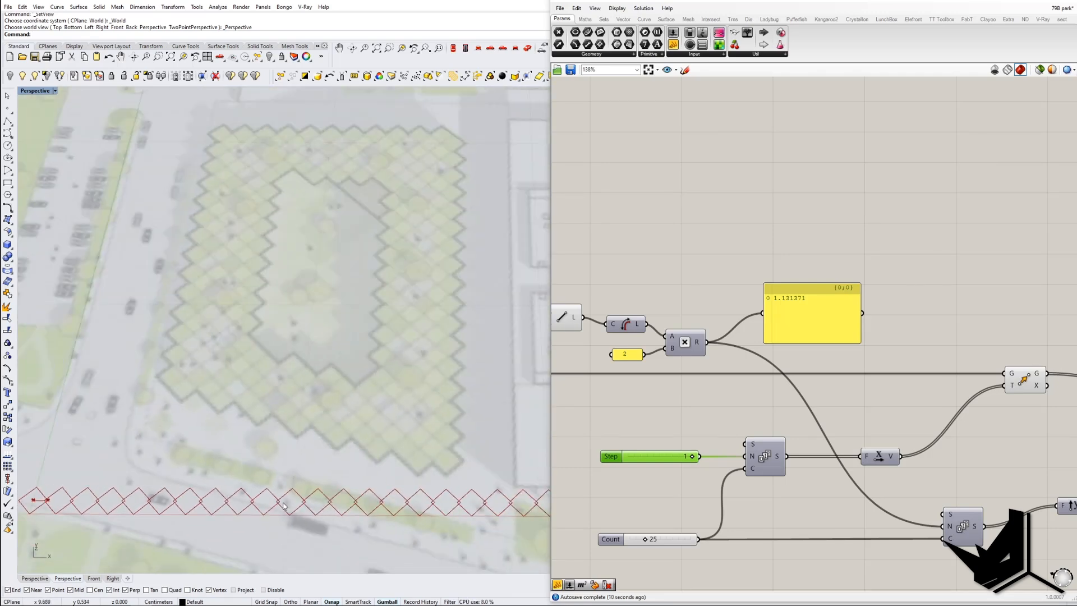
right_click_drag(722, 462, 664, 455)
right_click_drag(353, 496, 331, 483, "shift")
scroll(332, 487, "up", 4)
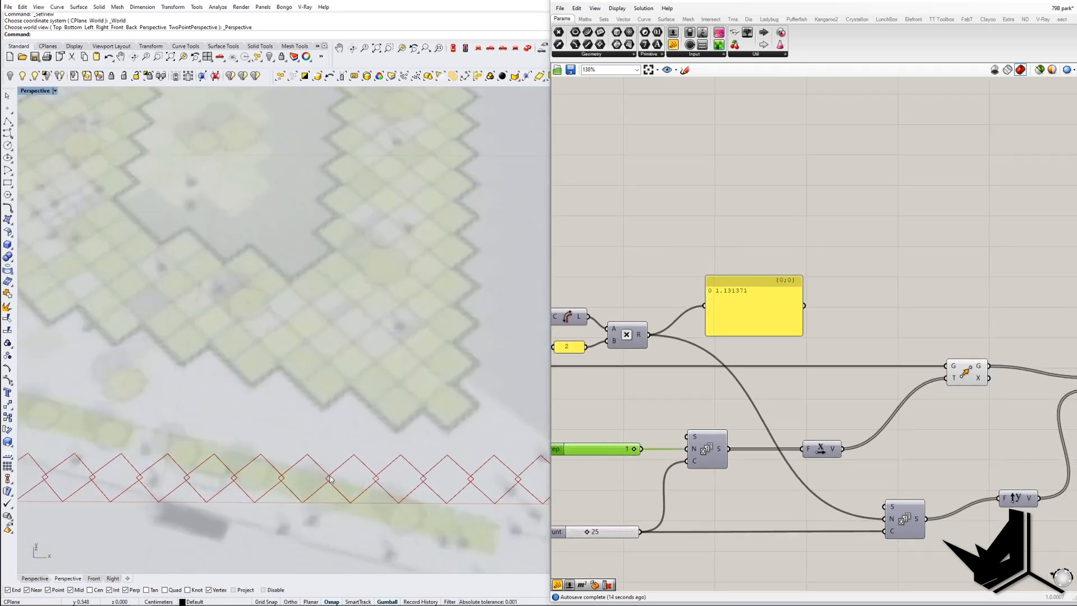
right_click_drag(714, 338, 746, 366)
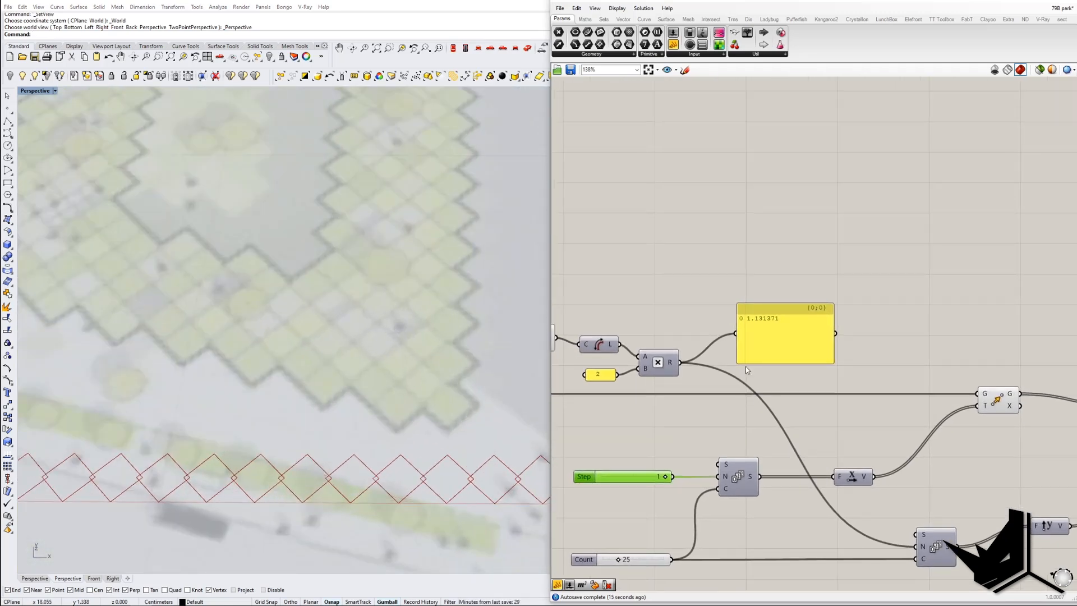
Reconnect the Multiplication result to the first Series' step input and delete the Step slider
left_click(774, 327)
left_click_drag(683, 363, 720, 476)
right_click_drag(520, 476, 452, 461, "shift")
left_click(630, 481)
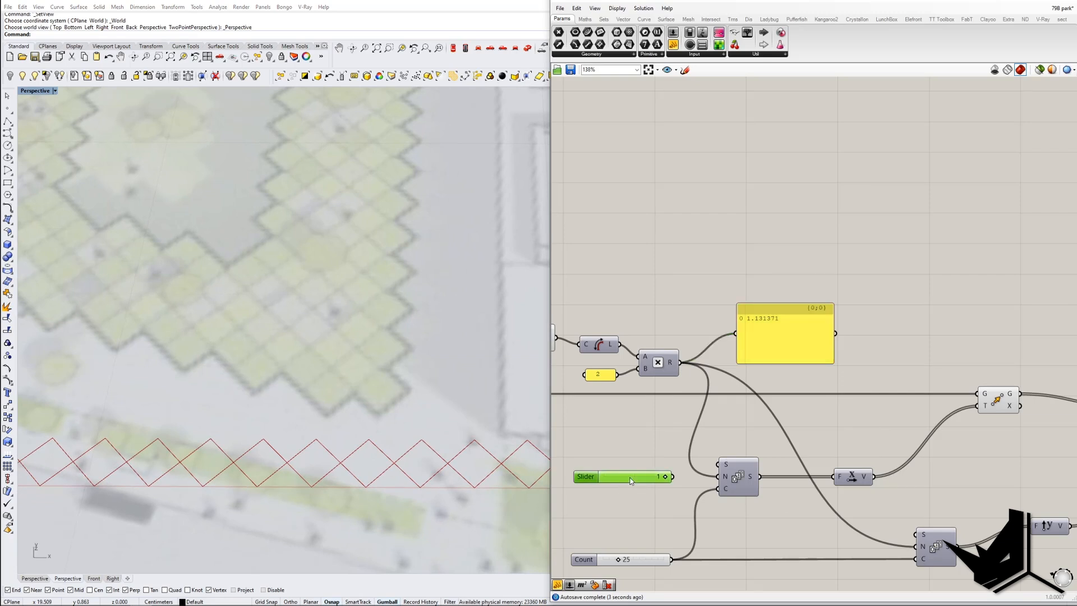
key("Delete")
Select the first Move component and examine its row of squares along X over the site plan
scroll(776, 406, "down", 3)
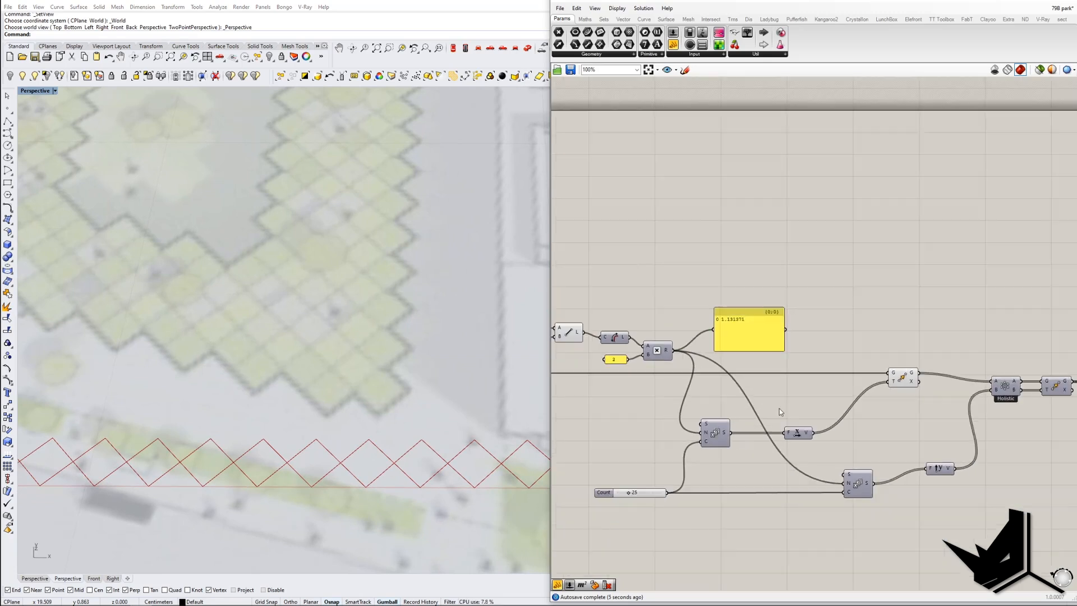
left_click(850, 362)
scroll(381, 425, "down", 5)
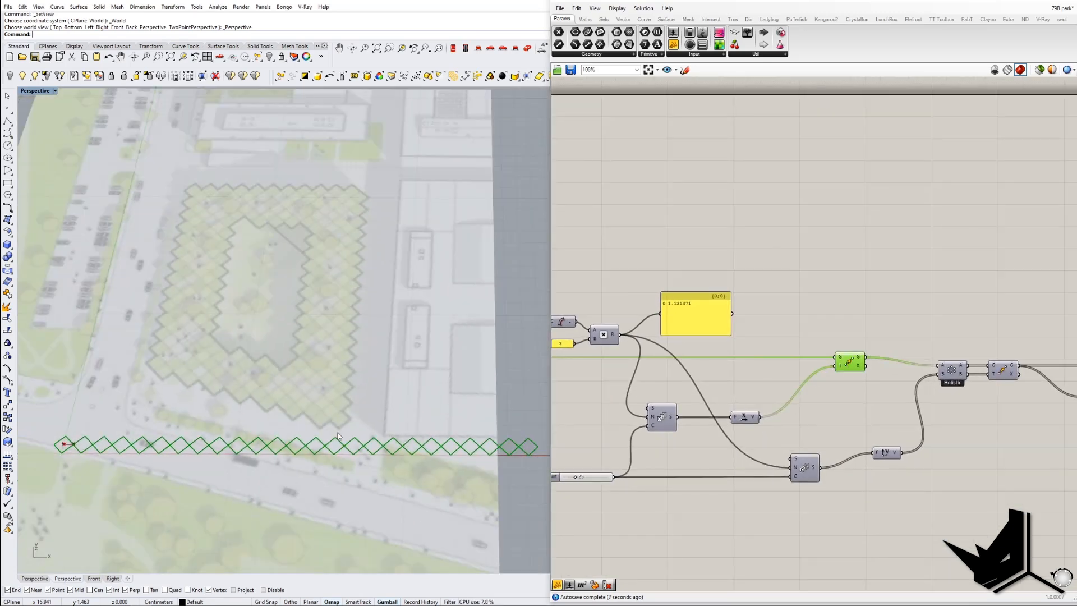
left_click_drag(128, 422, 442, 462)
right_click_drag(754, 337, 887, 366)
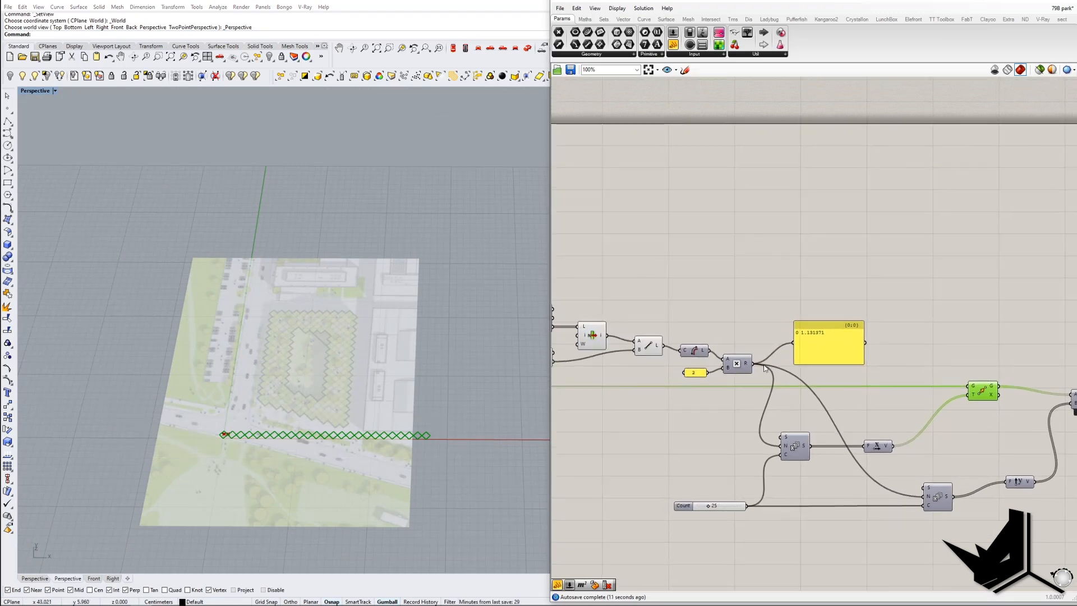
Turn off the preview of the Line and List Item components
left_click(651, 345)
middle_click(651, 345)
left_click(668, 330)
left_click(599, 337)
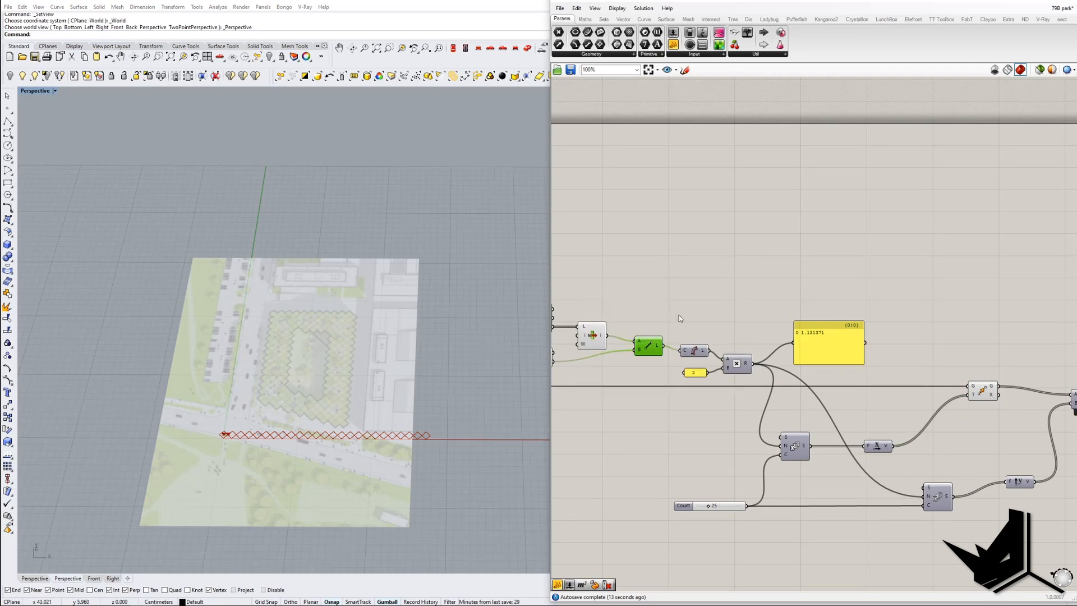
middle_click(599, 336)
left_click(618, 312)
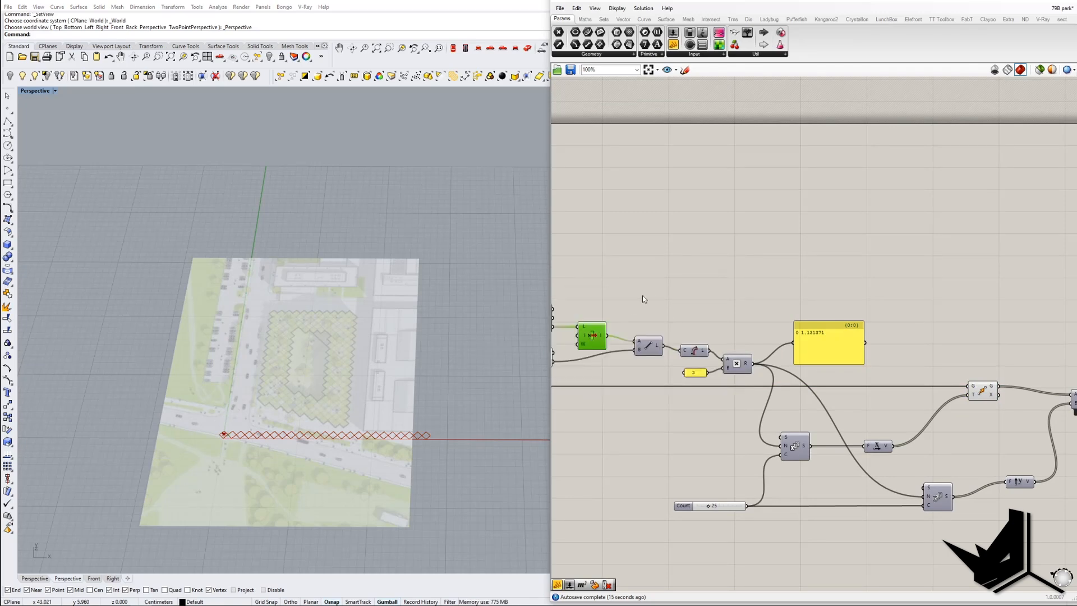
Turn off the preview of the Deconstruct Brep and Area components that feed the centre-to-corner line
left_click(822, 378)
scroll(841, 382, "down", 5)
scroll(703, 360, "up", 1)
scroll(704, 360, "up", 2)
left_click(678, 406)
middle_click(724, 382)
left_click(750, 352)
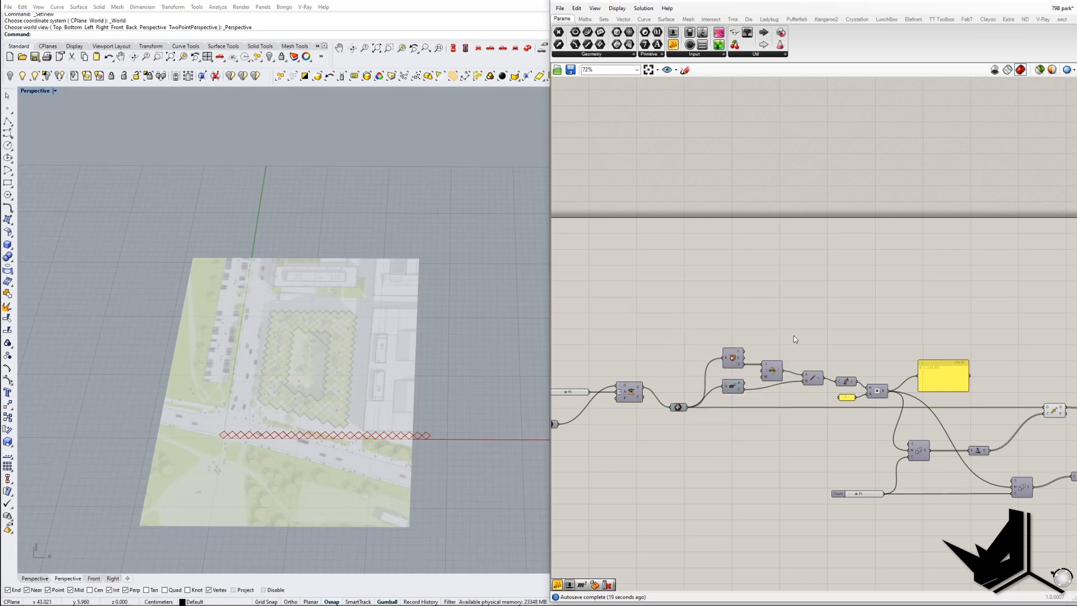
Inspect the Move component for the X row and the Cross Reference component that follows it
scroll(865, 406, "up", 3)
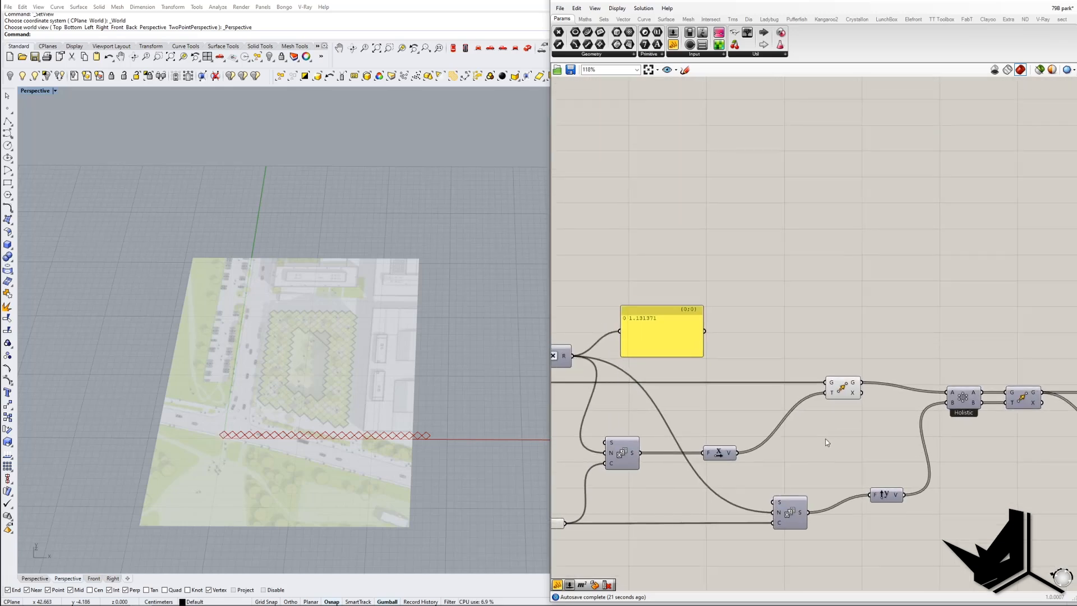
scroll(823, 437, "down", 3)
scroll(821, 416, "up", 3)
left_click(828, 408)
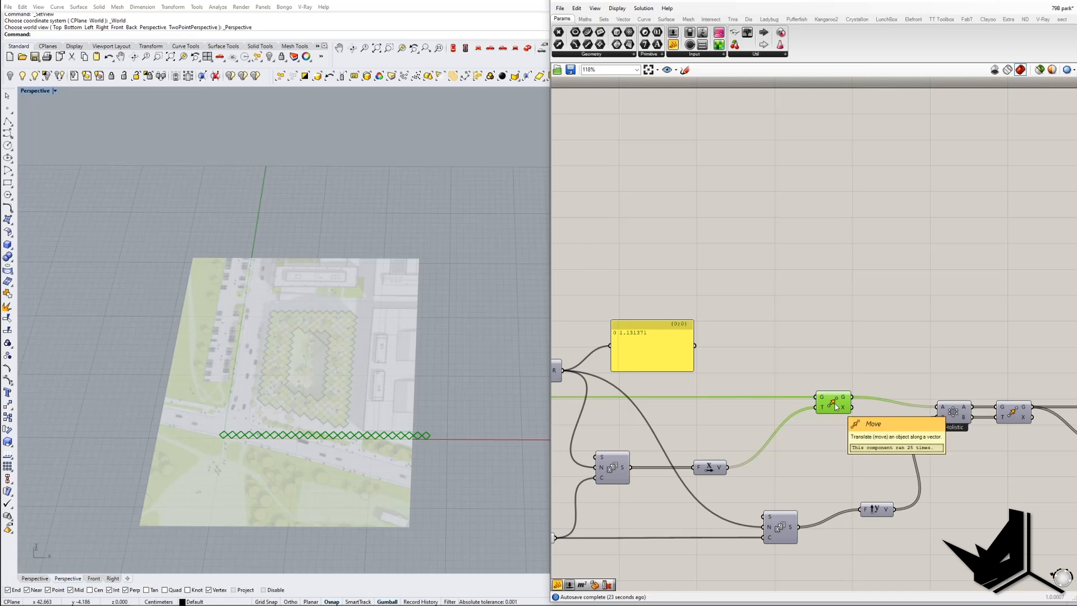
left_click(830, 429)
right_click_drag(826, 406, 720, 416)
left_click(847, 425)
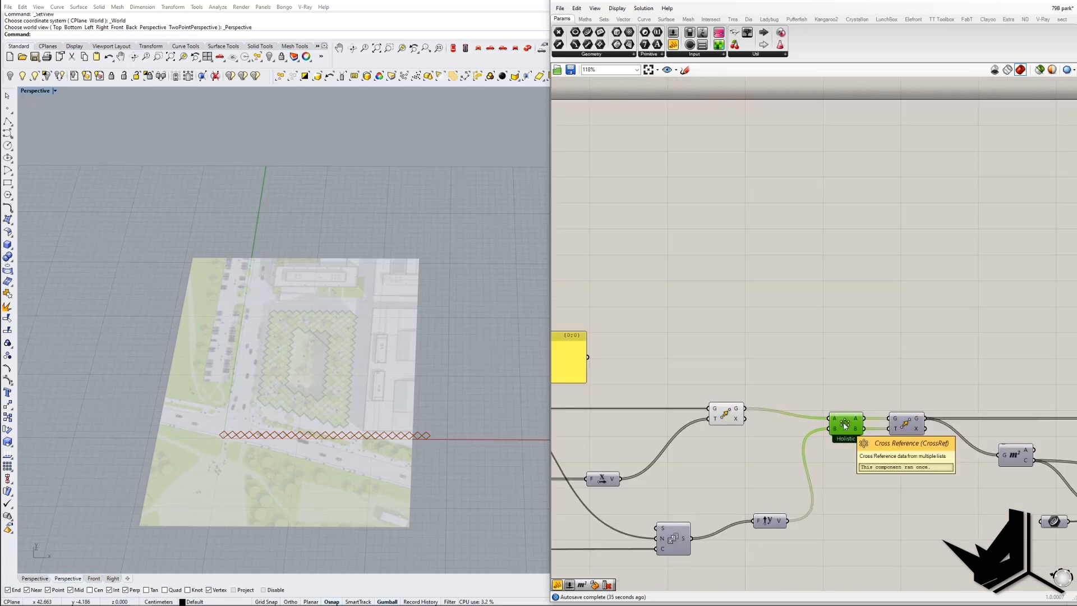
Turn on the preview of the Move component fed by Cross Reference and view its grid of squares
left_click(906, 425)
right_click(907, 427)
left_click(911, 441)
mouse_move(356, 373)
right_mouse_down()
mouse_move(329, 356)
mouse_move(342, 324)
mouse_move(367, 379)
right_mouse_up()
right_click_drag(308, 395, 350, 427, "shift")
right_click_drag(351, 428, 377, 431)
Outline the X row and the diagonal to the far corner in blue on a viewport snip, and minimise Snipping Tool
left_click_drag(847, 428, 849, 423)
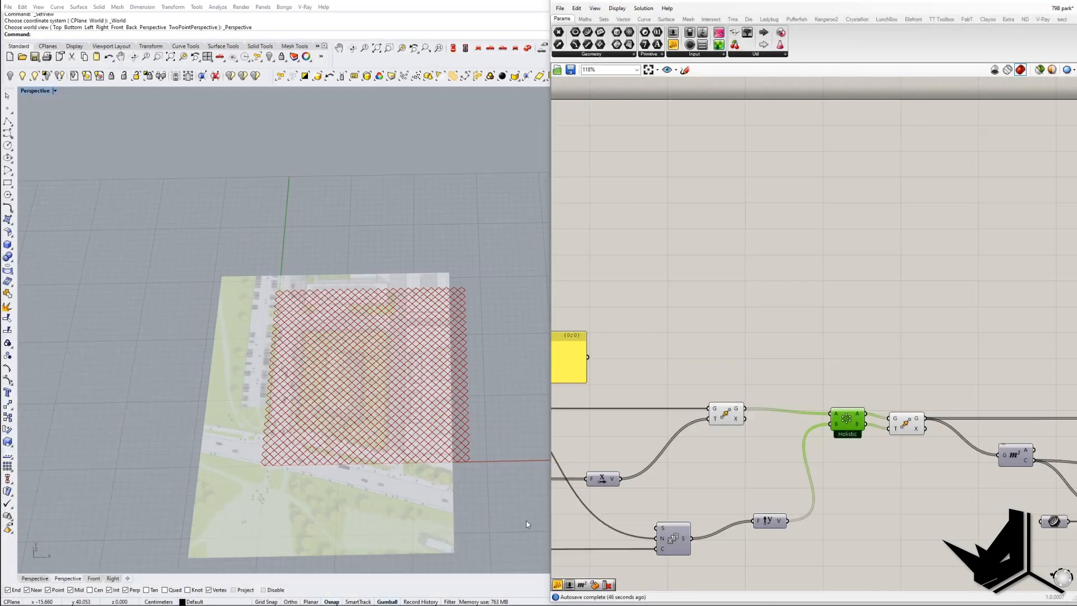
mouse_move(262, 457)
left_mouse_down()
mouse_move(399, 471)
mouse_move(476, 459)
mouse_move(261, 458)
left_mouse_up()
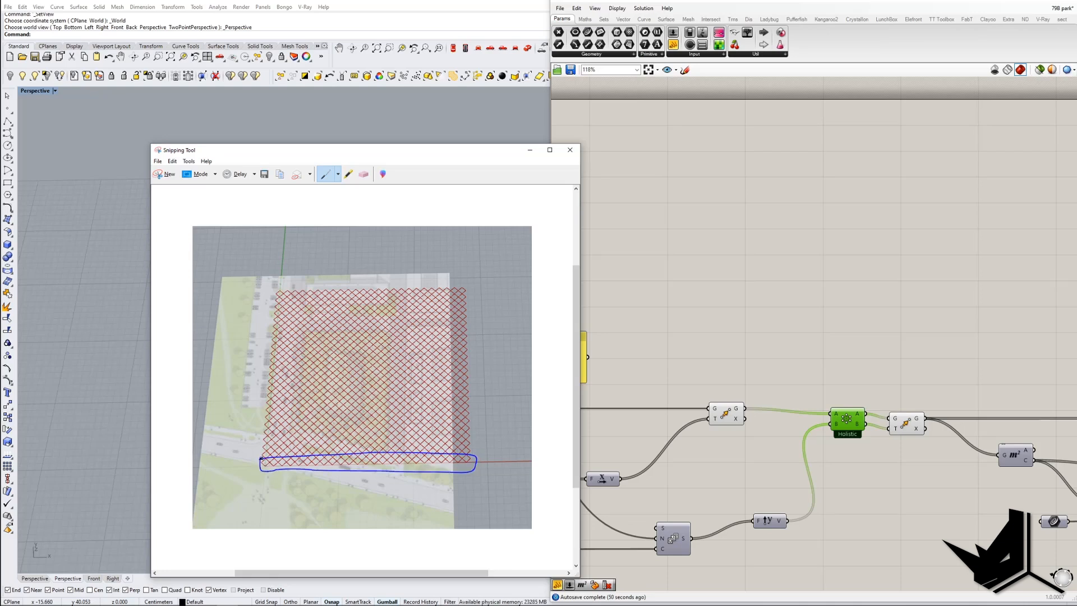
mouse_move(300, 434)
left_mouse_down()
mouse_move(470, 292)
mouse_move(247, 470)
left_mouse_up()
left_click(570, 150)
left_click(431, 371)
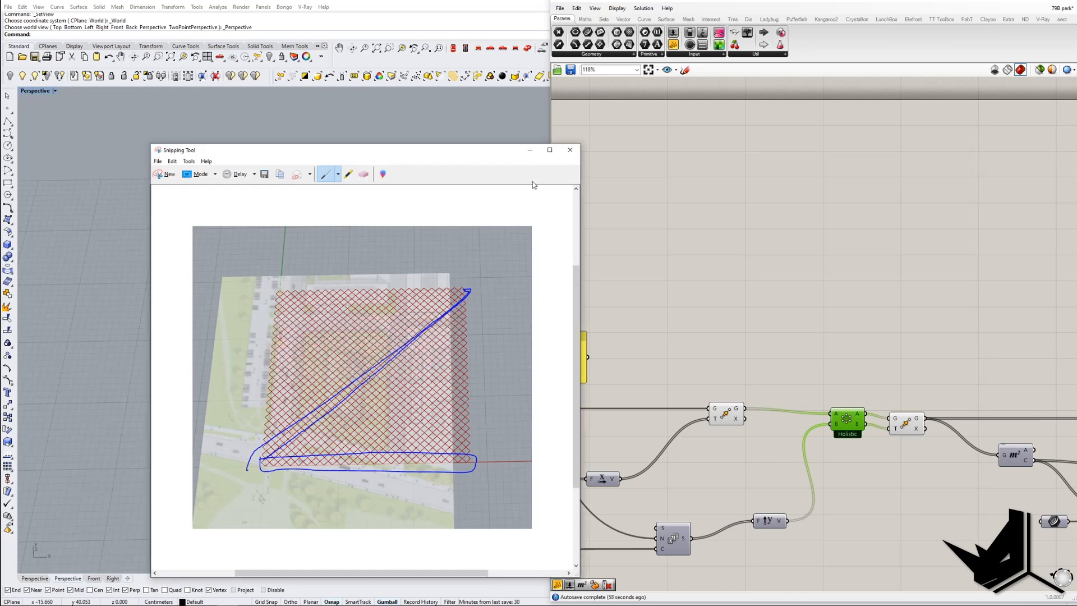
left_click(531, 150)
Bypass Cross Reference by wiring the first Move's geometry and Unit Y directly into the second Move, and view the arrangement
right_click_drag(850, 441, 793, 413)
left_click_drag(791, 394, 834, 392)
left_click_drag(772, 405, 729, 494, "ctrl")
left_click_drag(774, 392, 692, 387, "ctrl")
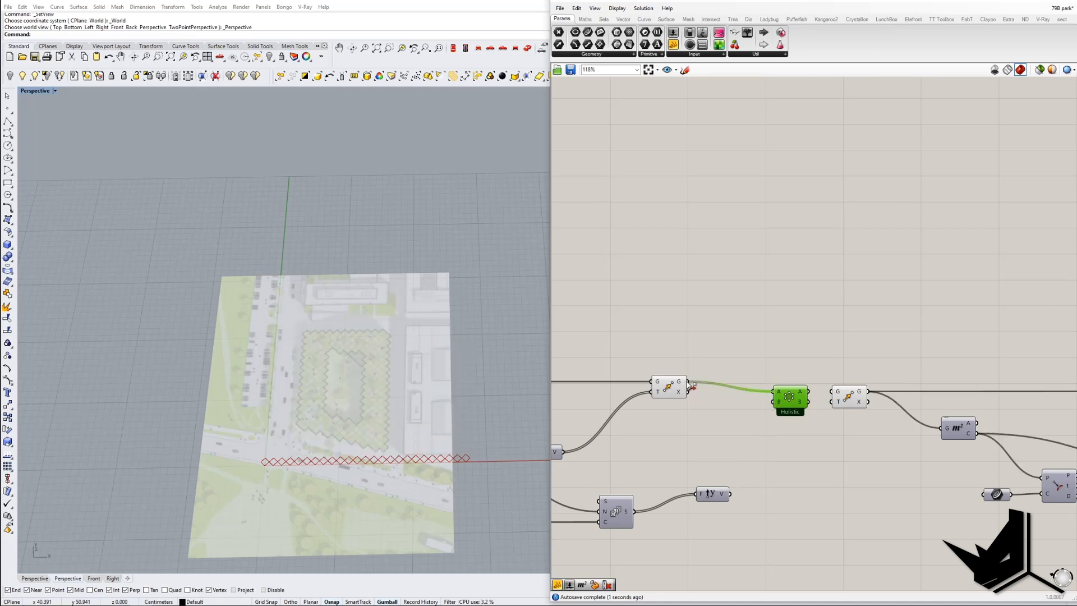
left_click_drag(789, 398, 807, 453)
left_click_drag(689, 383, 833, 392)
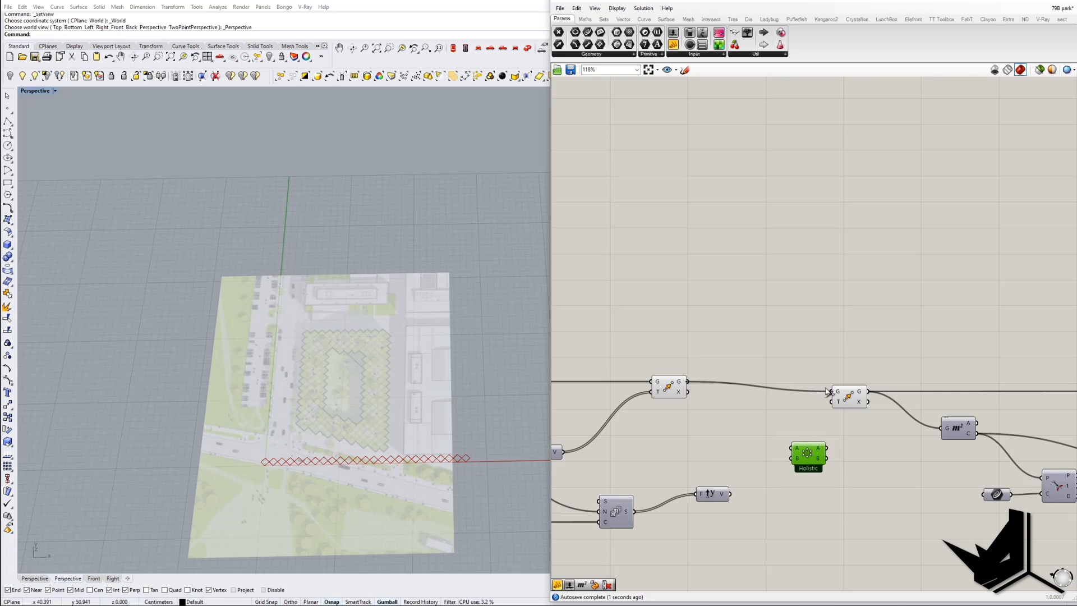
left_click_drag(730, 494, 831, 403)
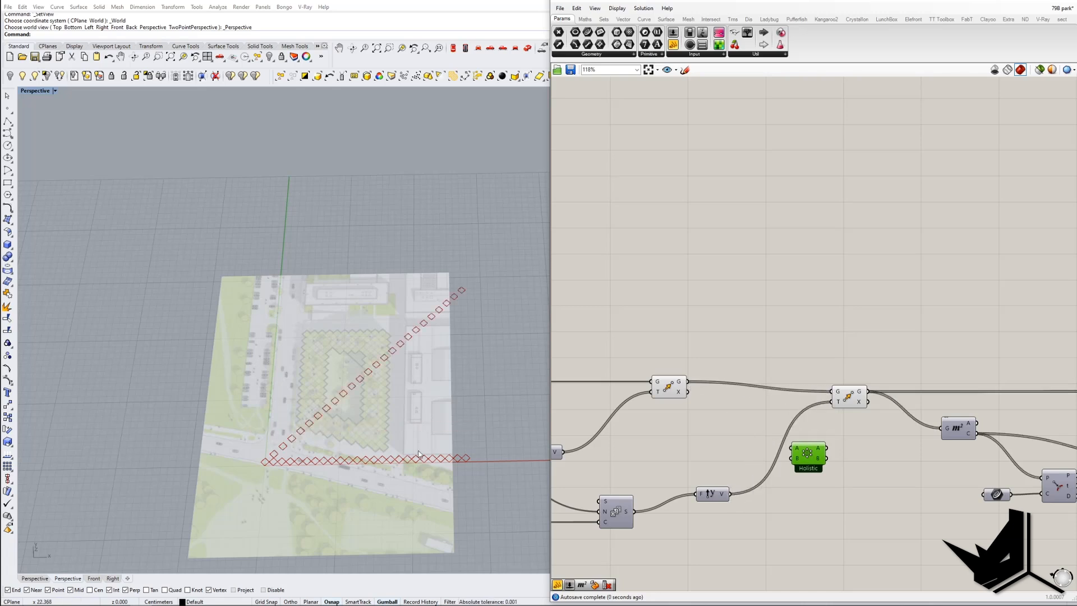
right_click_drag(358, 400, 358, 409)
scroll(358, 409, "up", 3)
Reinsert Cross Reference between the Moves, connecting the first Move's geometry and Unit Y through it to the second Move
left_click_drag(815, 459, 772, 405)
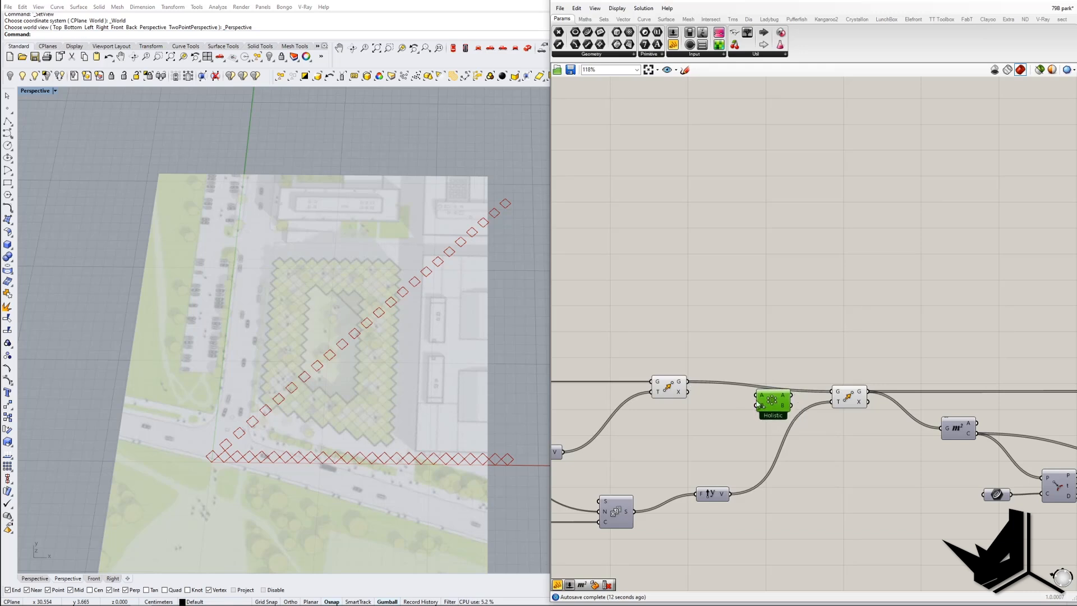
left_click_drag(690, 383, 759, 401)
mouse_move(792, 395)
left_mouse_down()
mouse_move(832, 392)
mouse_move(783, 400)
left_mouse_up()
left_click_drag(730, 494, 798, 400)
right_click_drag(442, 382, 426, 392, "shift")
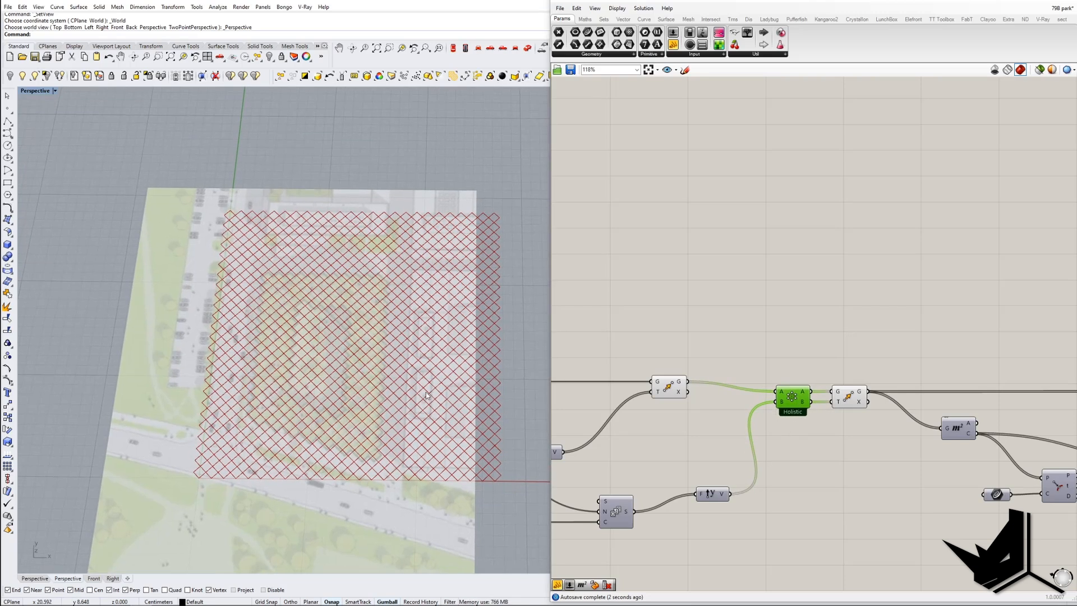
Turn on the preview of the Area component fed by the second Move
right_click_drag(840, 477, 711, 469)
left_click(711, 400)
left_click(711, 390)
right_click_drag(771, 442, 686, 434)
scroll(948, 476, "down", 4)
scroll(687, 443, "up", 4)
right_click_drag(1027, 437, 679, 406)
left_click(678, 405)
scroll(687, 417, "down", 4)
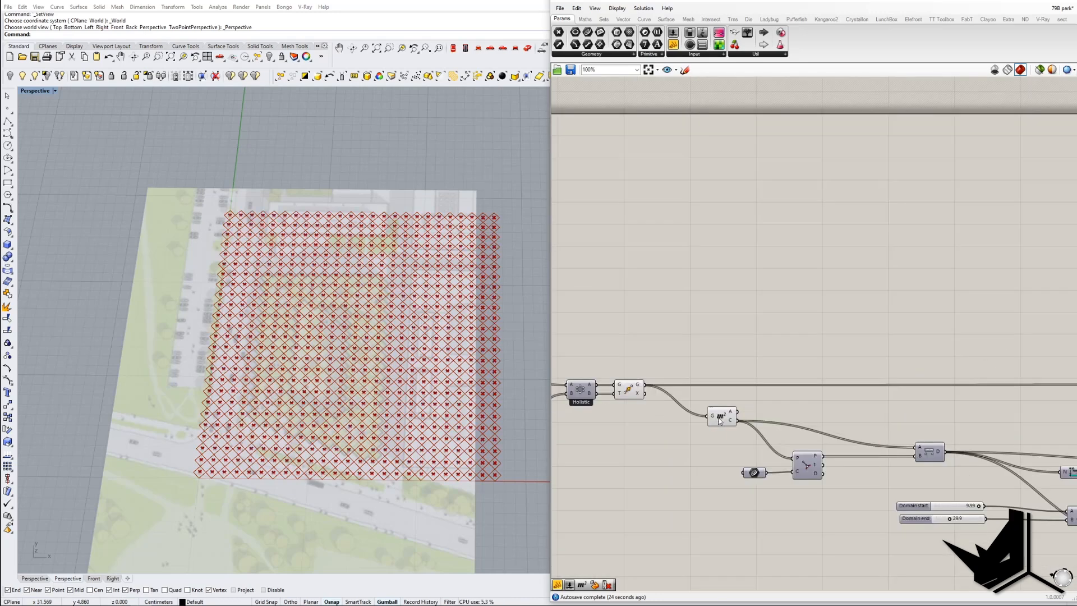
Start a freehand canvas sketch and outline the component group from the second Move through the Graph Mapper in black
scroll(696, 419, "up", 2)
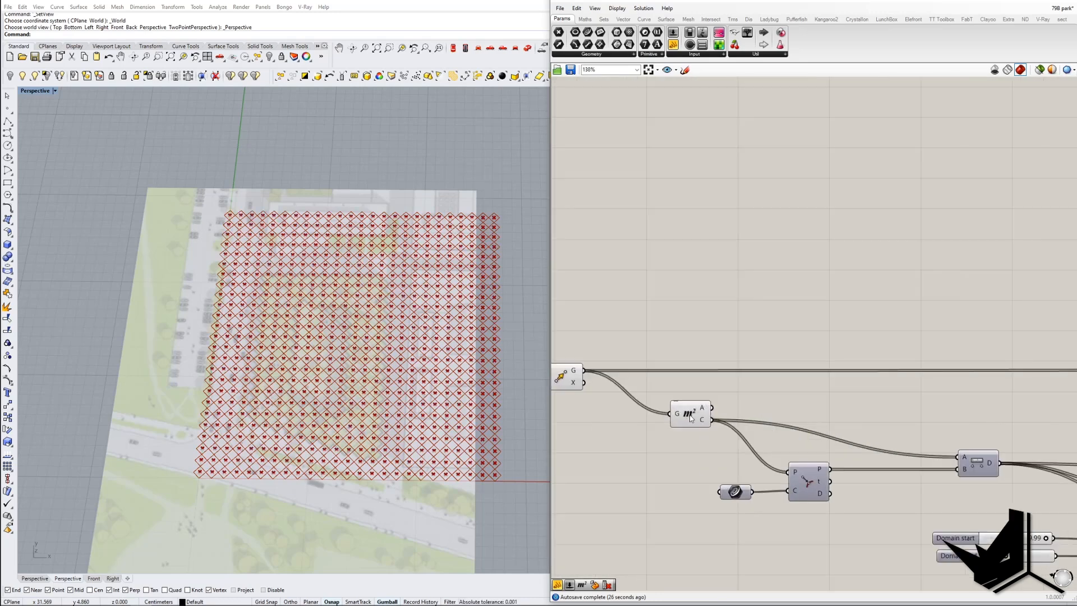
scroll(691, 418, "down", 5)
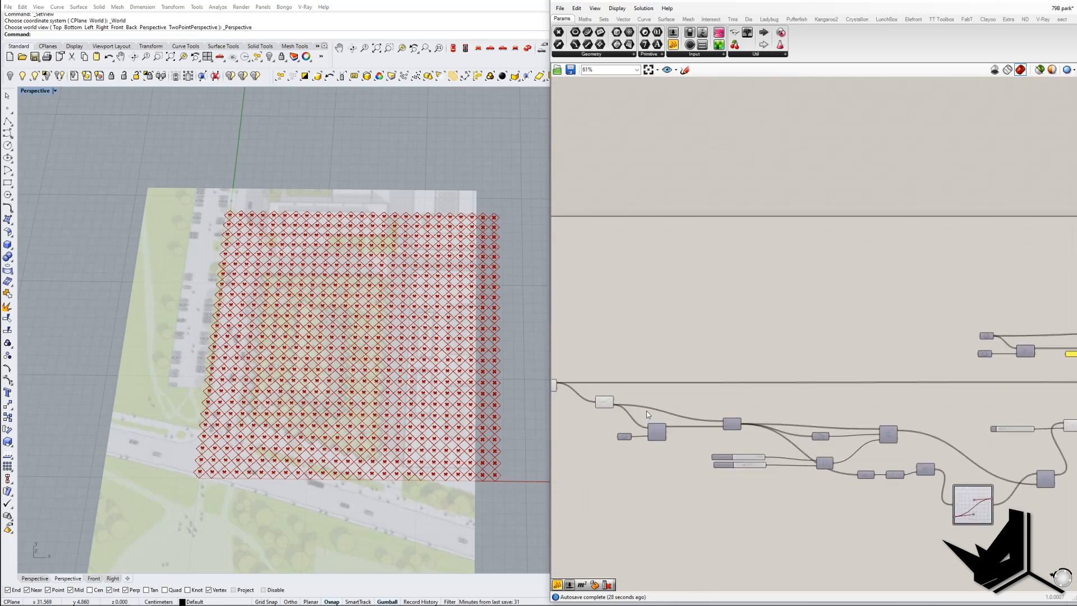
right_click_drag(839, 448, 704, 432)
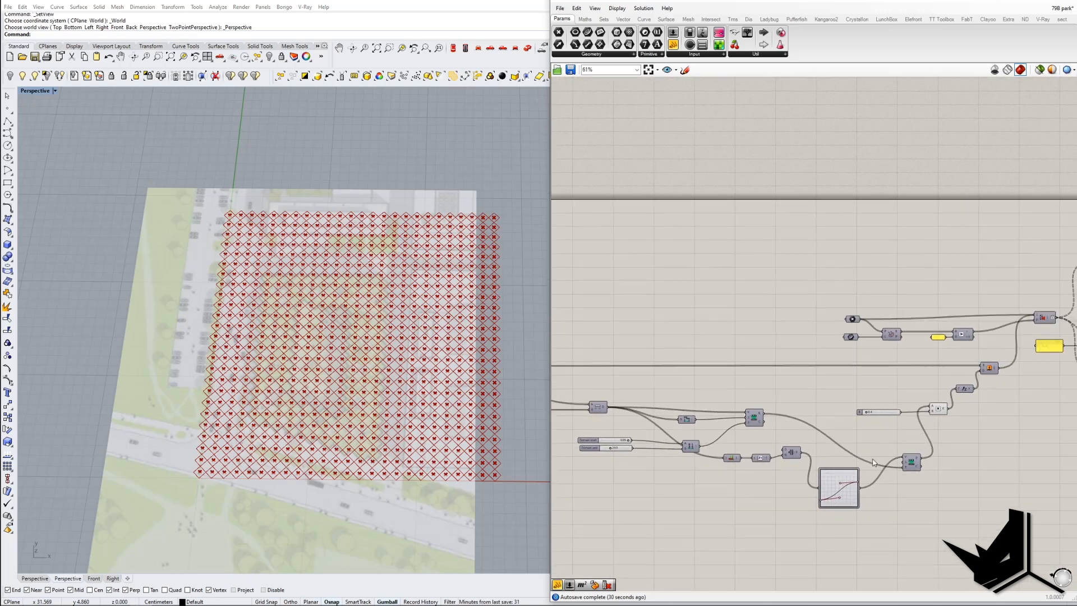
scroll(746, 433, "down", 2)
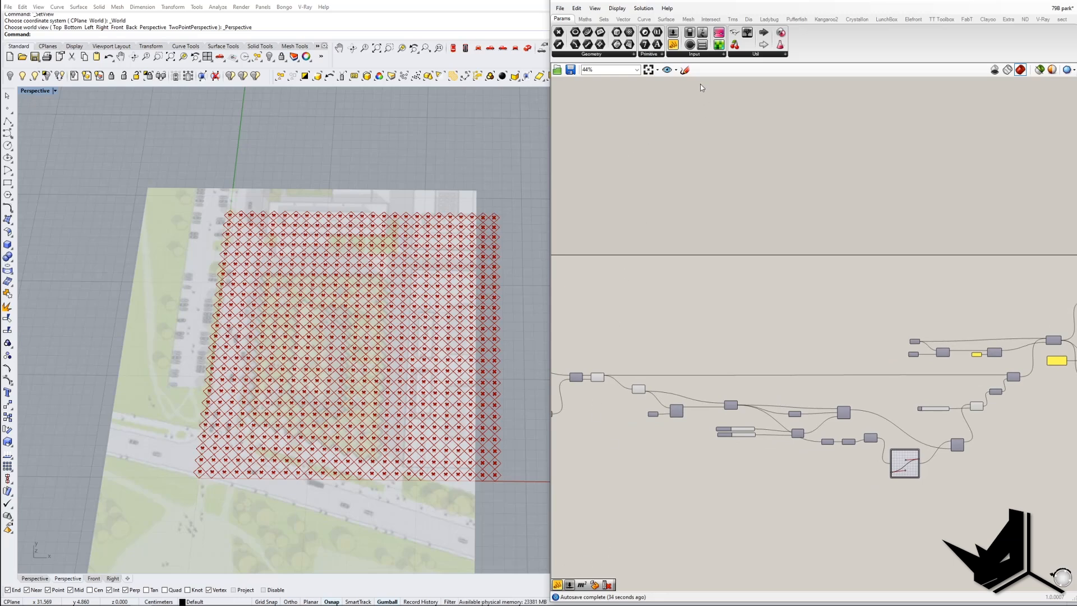
left_click(685, 69)
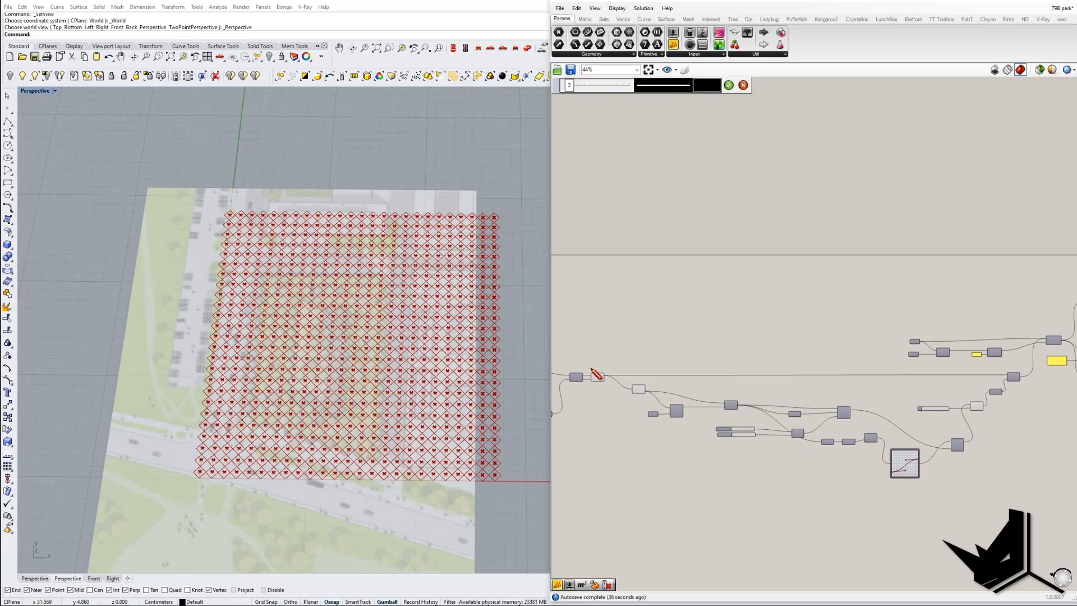
mouse_move(588, 368)
left_mouse_down()
mouse_move(823, 512)
mouse_move(1050, 391)
mouse_move(588, 370)
left_mouse_up()
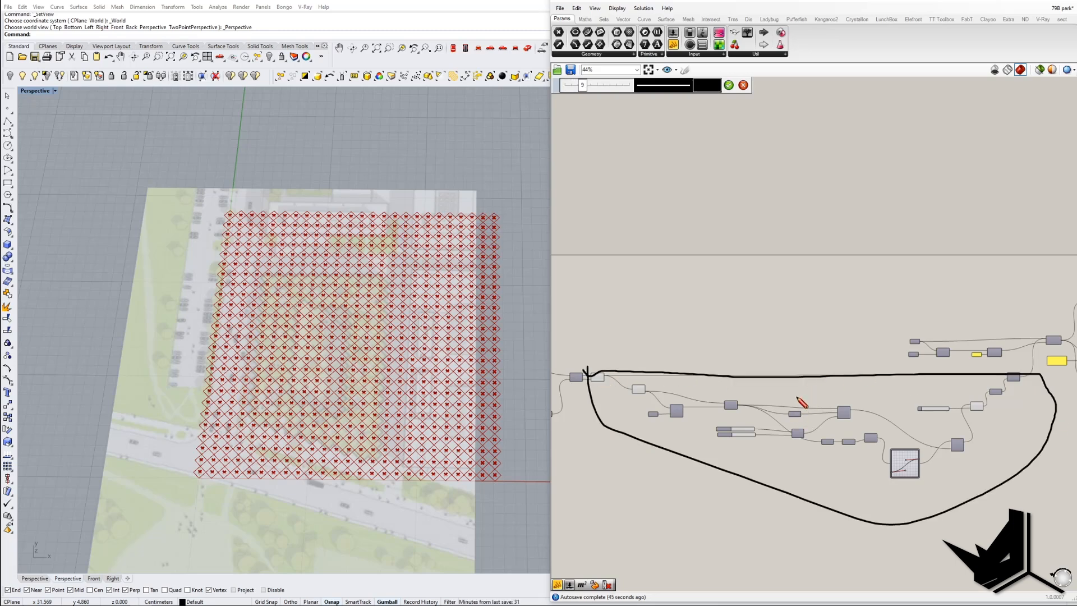
Write ATRACTOR inside the outlined component group and discard the canvas sketch
left_click_drag(749, 456, 740, 470)
left_click_drag(750, 455, 753, 463)
left_click_drag(757, 462, 762, 473)
left_click_drag(767, 462, 770, 474)
left_click_drag(775, 462, 793, 481)
left_click_drag(782, 473, 827, 476)
mouse_move(821, 476)
left_mouse_down()
mouse_move(820, 494)
mouse_move(831, 485)
mouse_move(836, 501)
left_mouse_up()
left_click_drag(837, 486, 848, 505)
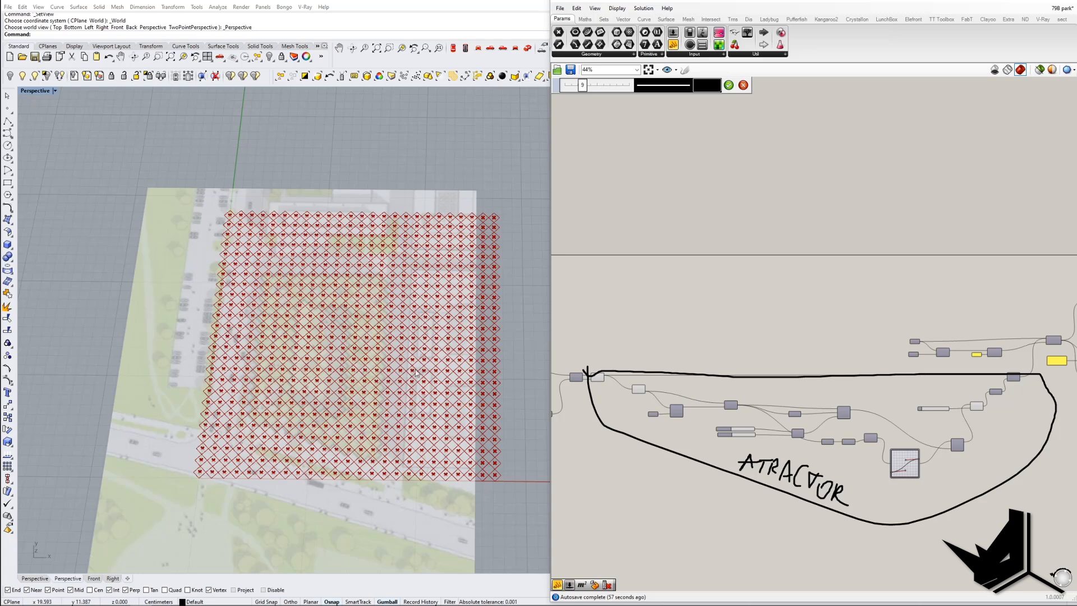
left_click(744, 84)
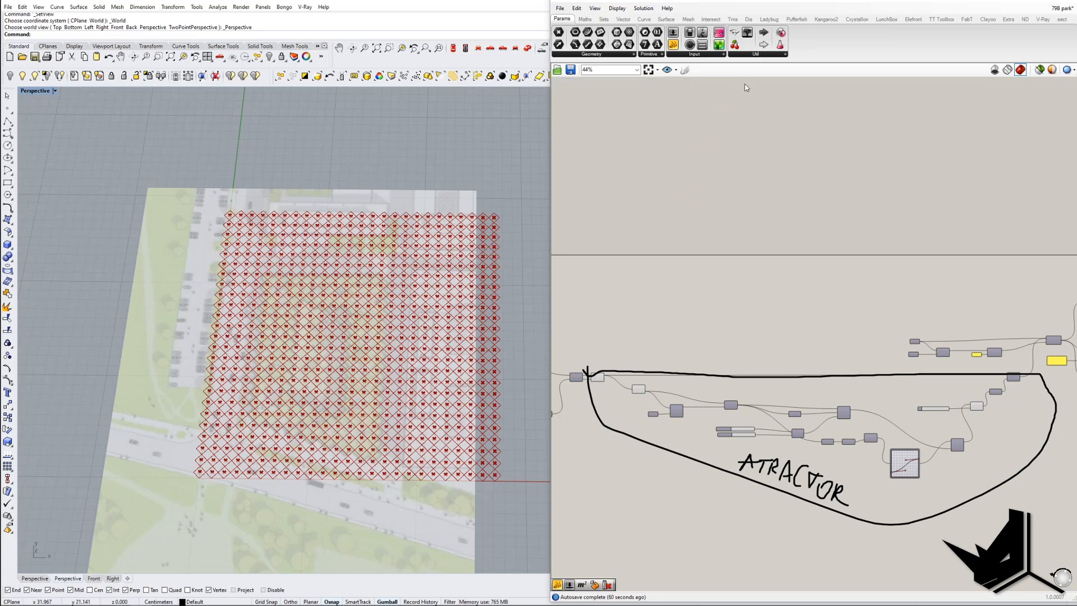
Turn on the preview of the attractor curve parameter and view the curve above the grid from a low angle
scroll(841, 337, "up", 5)
right_click_drag(908, 402, 757, 376)
right_click_drag(623, 322, 769, 344)
right_click_drag(381, 376, 360, 393)
left_click(744, 415)
right_click(743, 416)
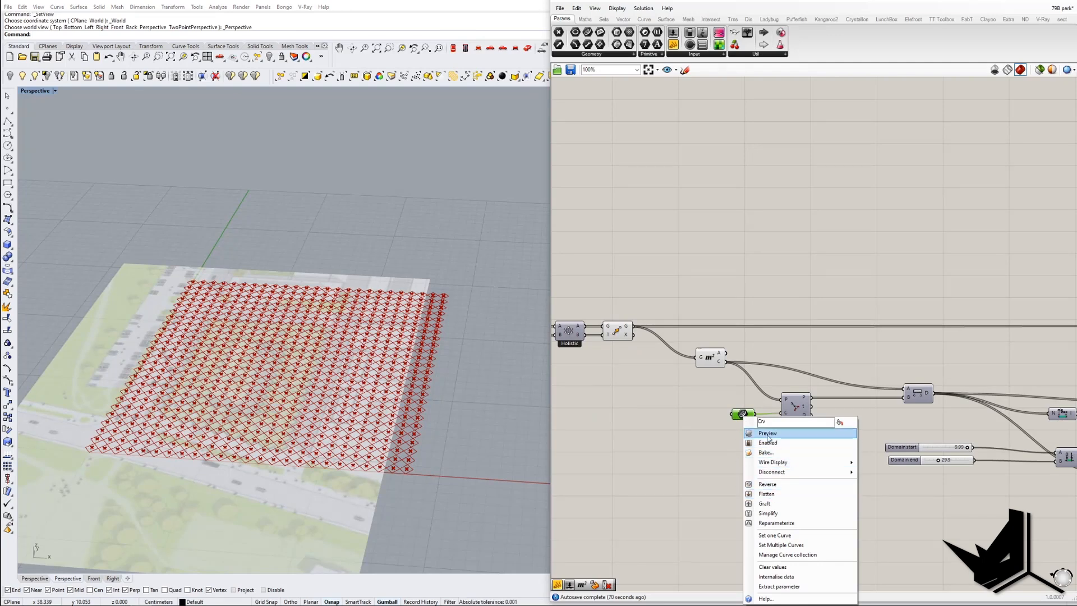
left_click(767, 434)
right_click_drag(249, 330, 256, 444)
Turn on the preview of Curve Closest Point, then examine the projected points along the curve and the component's Point input
right_click_drag(835, 471, 741, 481)
left_click(703, 415)
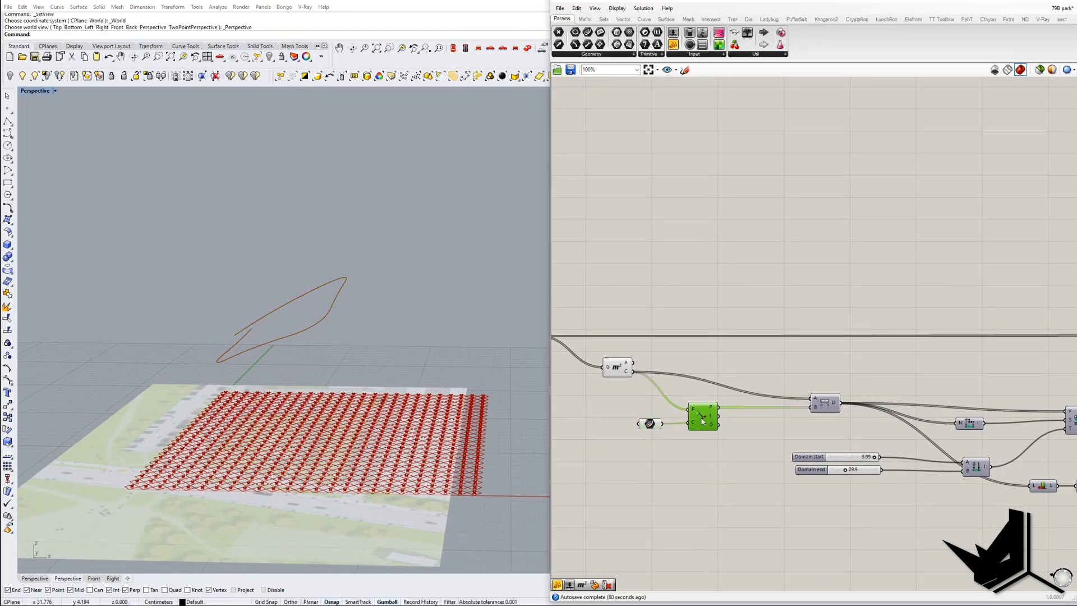
middle_click(703, 417)
left_click(720, 398)
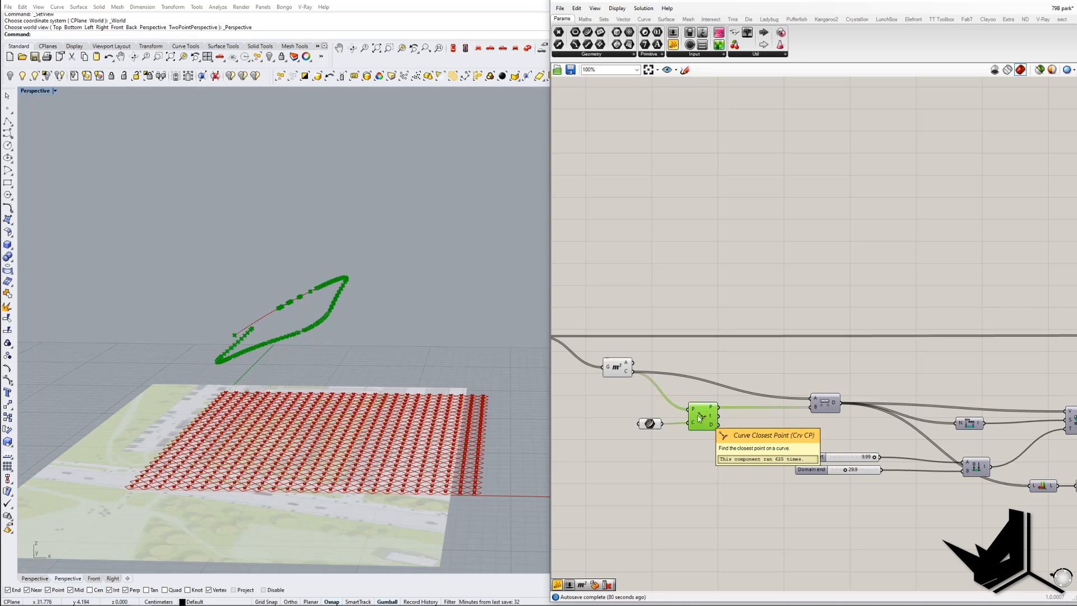
right_click_drag(314, 401, 311, 365)
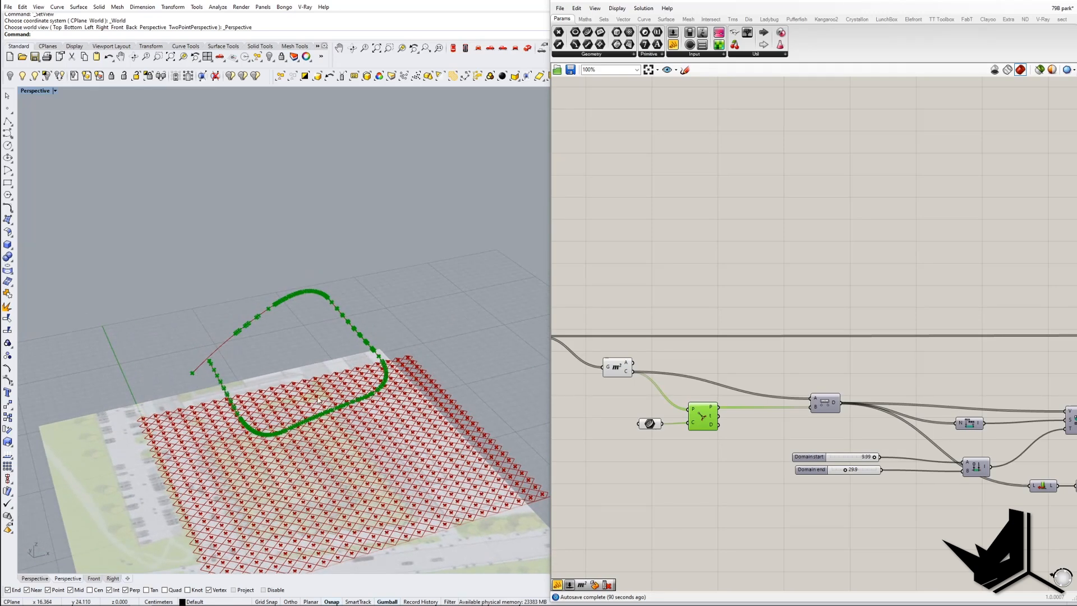
right_click_drag(329, 402, 279, 441)
right_click_drag(268, 478, 257, 536)
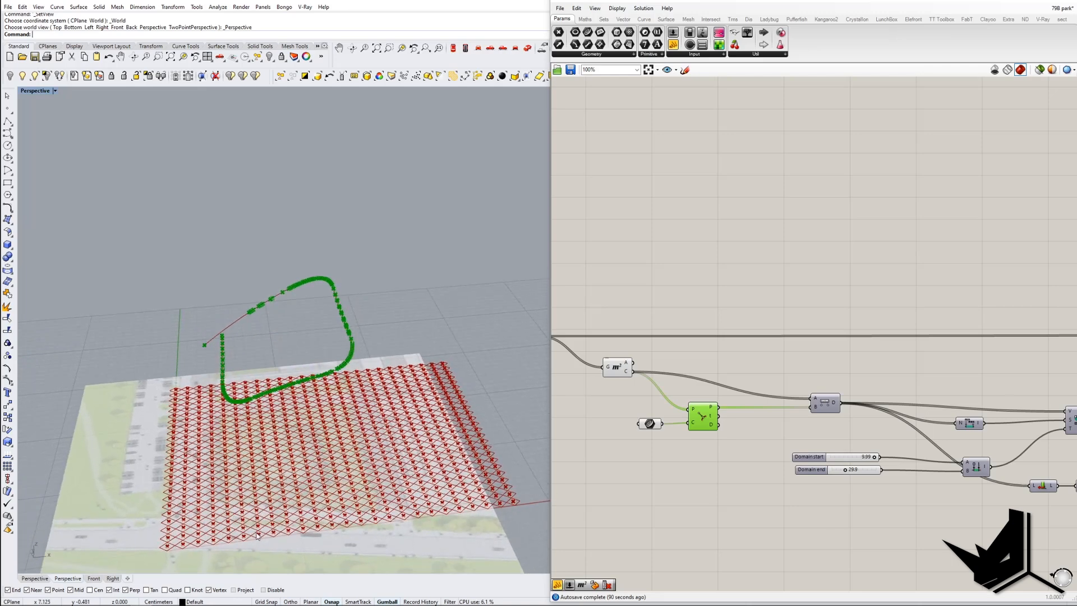
scroll(244, 539, "up", 5)
scroll(259, 479, "down", 4)
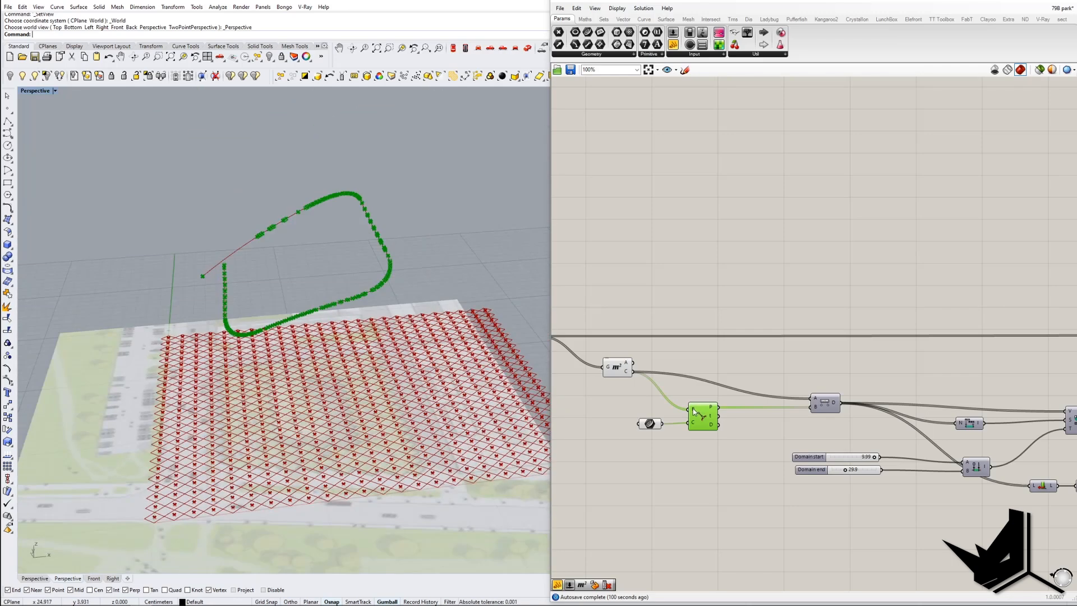
mouse_move(694, 411)
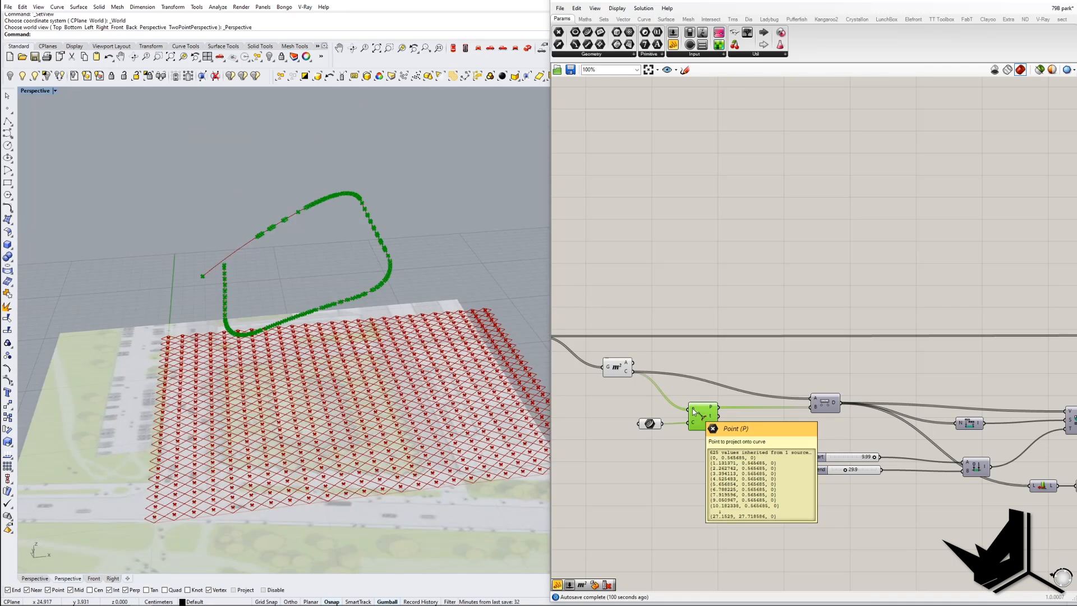
right_click_drag(400, 439, 399, 422, "shift")
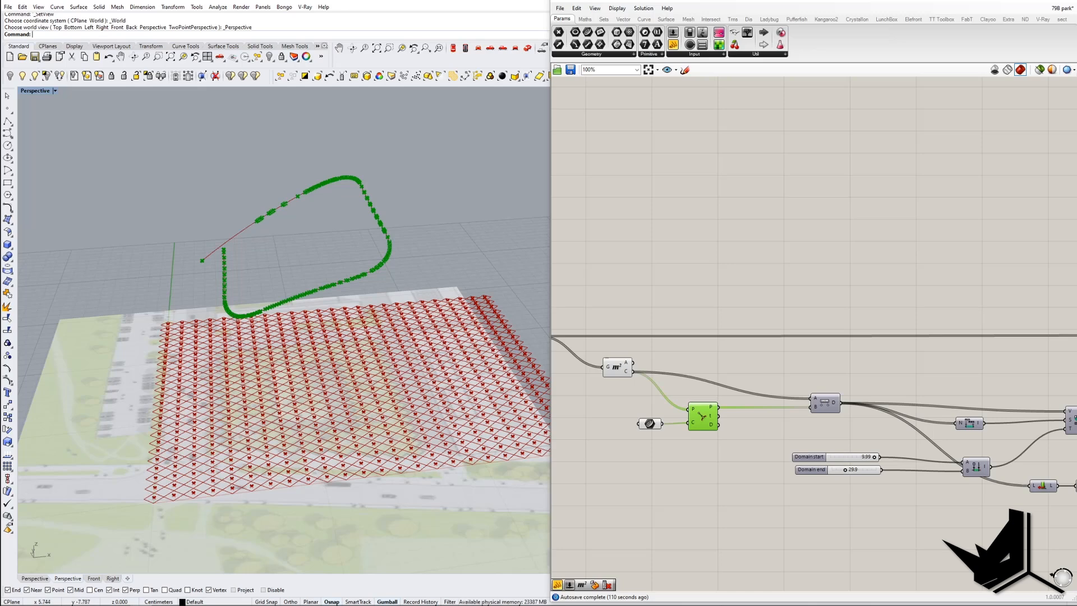
Turn on the preview of the Distance component and nudge it slightly on the canvas
right_click_drag(779, 419, 706, 437)
left_click(753, 422)
right_click(756, 420)
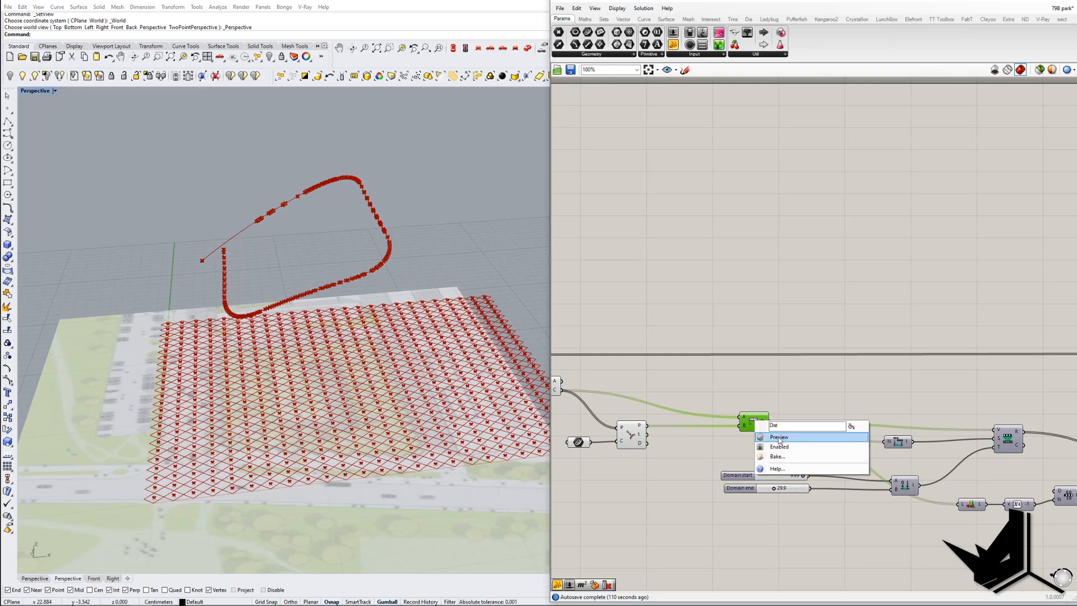
left_click(766, 399)
left_click(753, 423)
right_click(753, 423)
left_click(773, 438)
left_click_drag(755, 423, 757, 419)
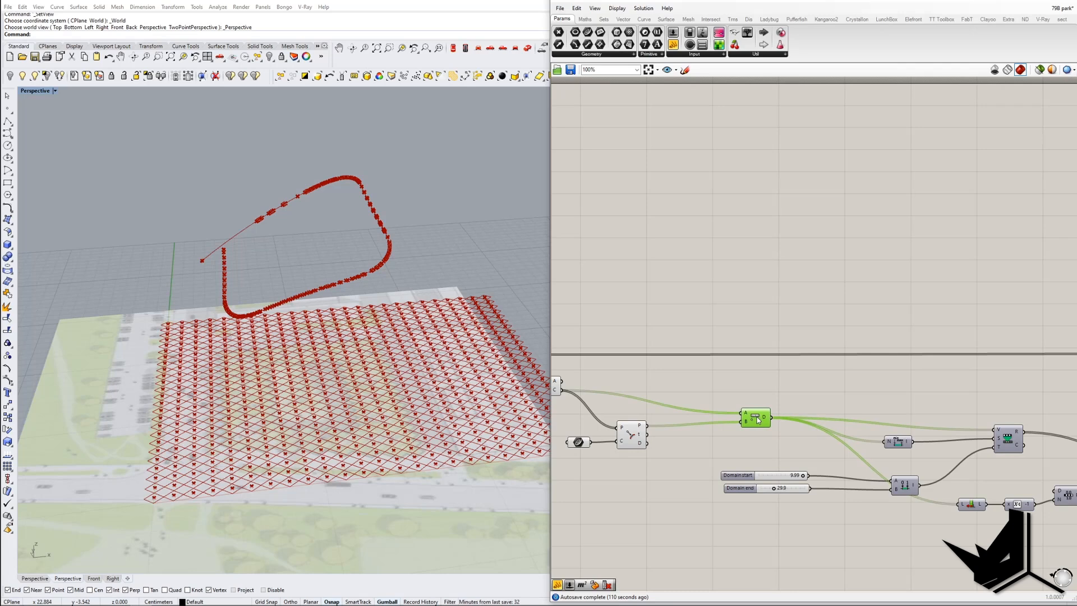
Add a panel above Distance, connect the Distance output to it, and enlarge it to list more values
left_click_drag(701, 461, 812, 385)
left_click_drag(773, 417, 860, 360)
right_click_drag(731, 378, 864, 396)
right_click_drag(691, 410, 666, 406)
mouse_move(665, 406)
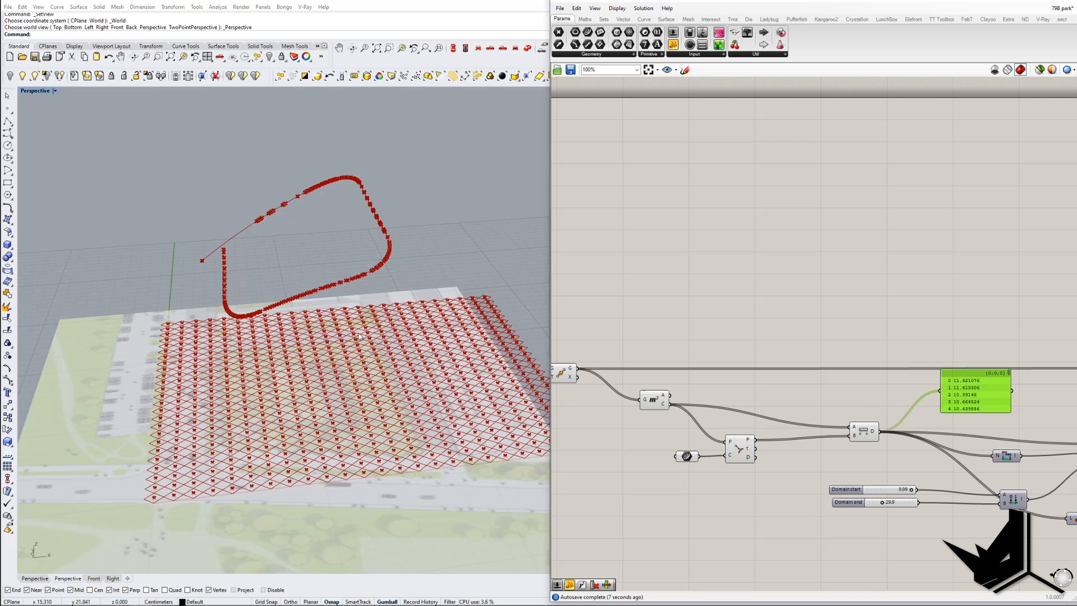
right_click_drag(804, 435, 711, 425)
right_click_drag(868, 384, 814, 388)
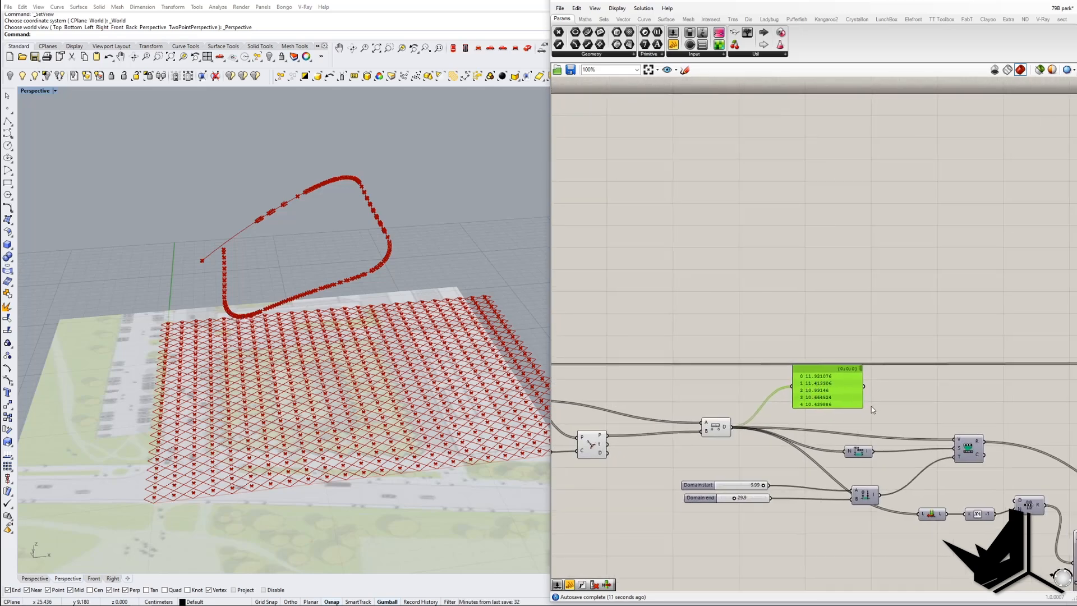
left_click_drag(864, 407, 949, 420)
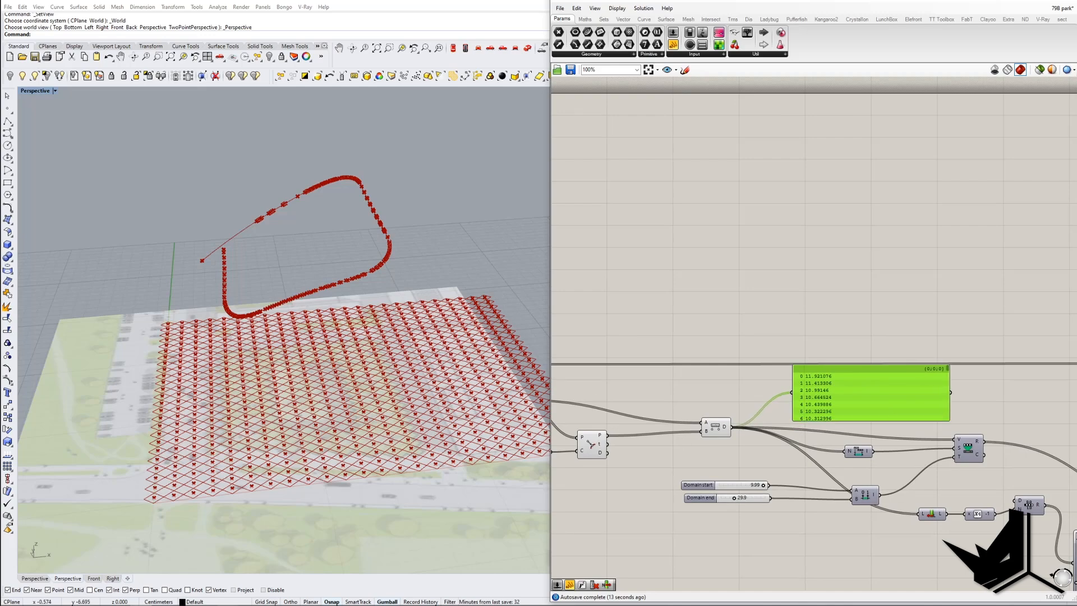
Snip the viewport and definition, mark in blue the first grid point, its closest curve point and Distance, and minimise Snipping Tool
key("alt+Tab")
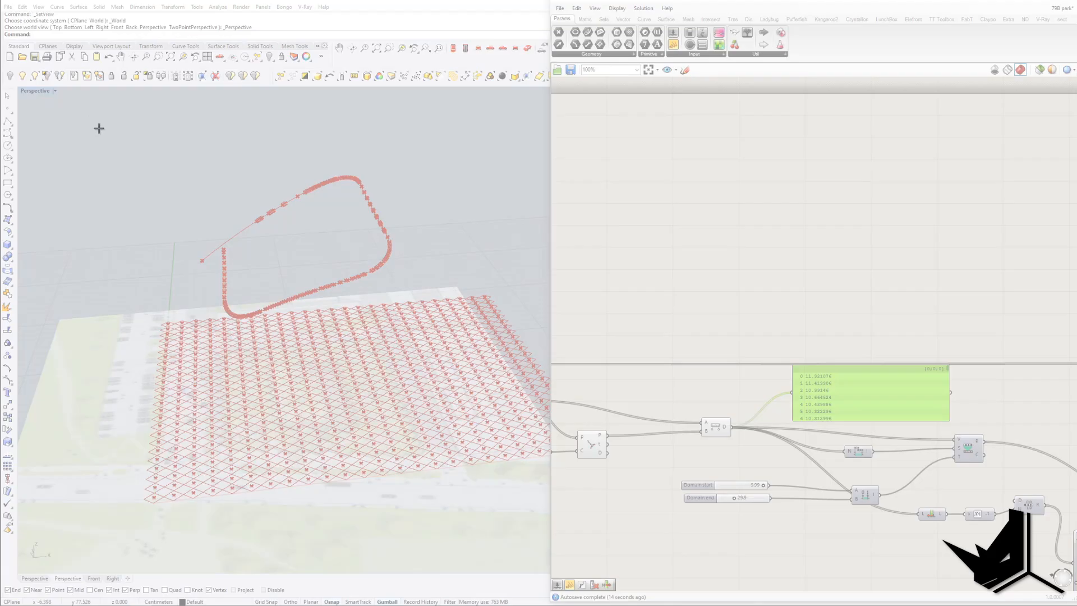
left_click_drag(88, 122, 893, 542)
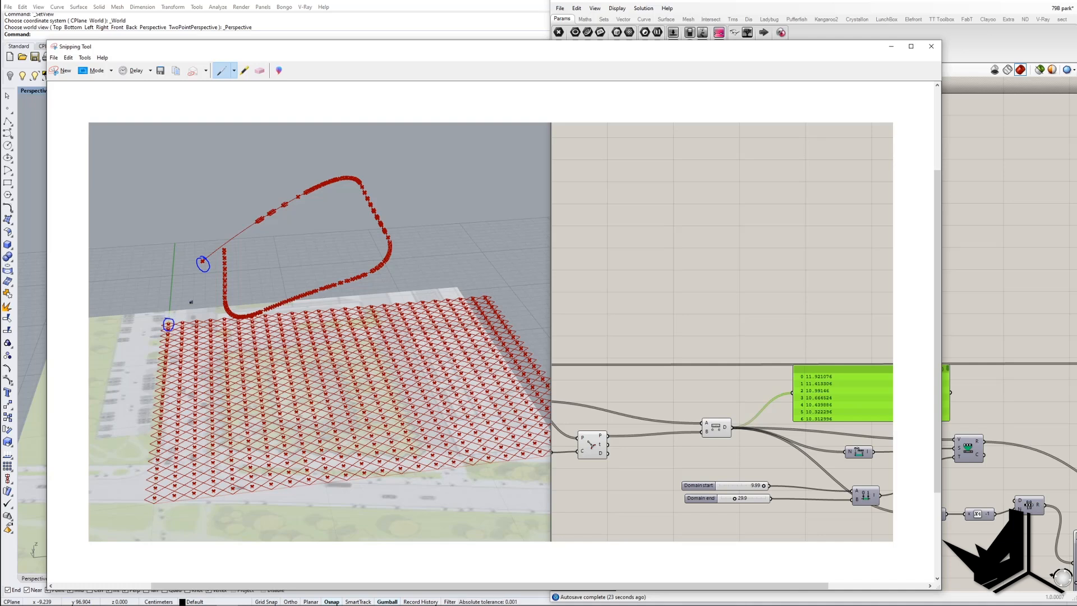
left_click_drag(724, 412, 723, 453)
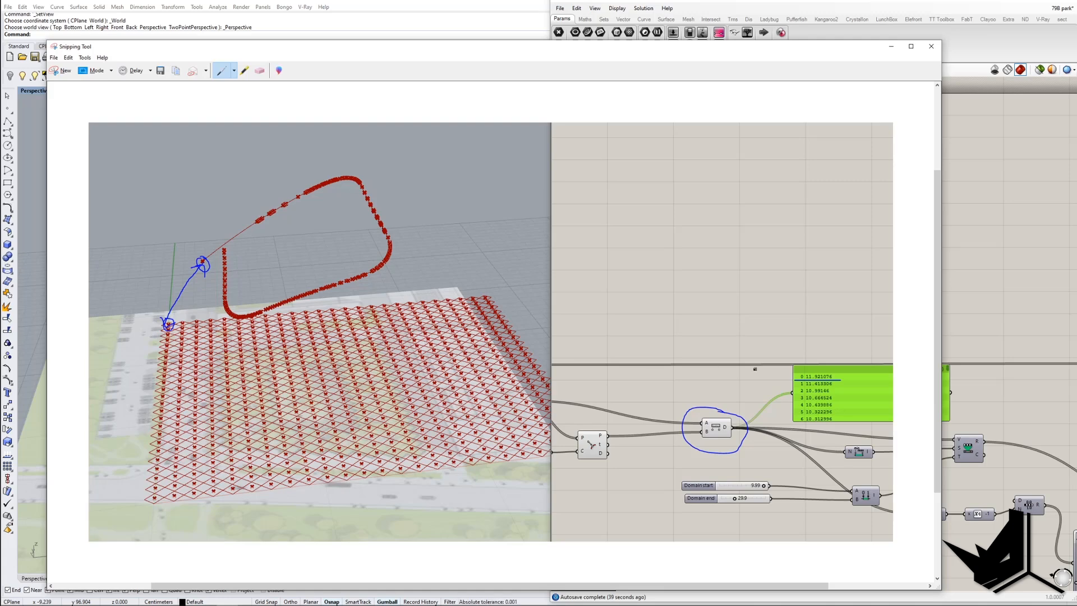
left_click(891, 46)
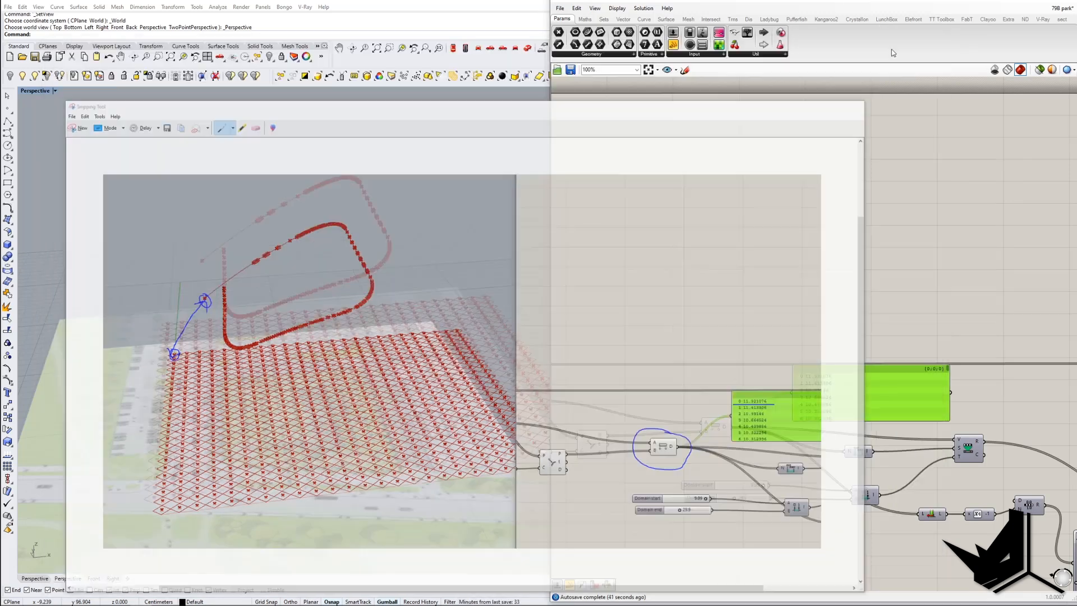
Move Bounds slightly away from Distance and Construct Domain closer to its Domain start and Domain end sliders
right_click_drag(749, 431, 645, 402)
left_click_drag(754, 418, 760, 420)
right_click_drag(791, 430, 768, 434)
left_click_drag(733, 464, 697, 466)
Add a panel showing the Bounds domain output, shrink it to one line and place it just above Remap Numbers
right_click_drag(818, 452, 734, 439)
scroll(783, 440, "down", 2)
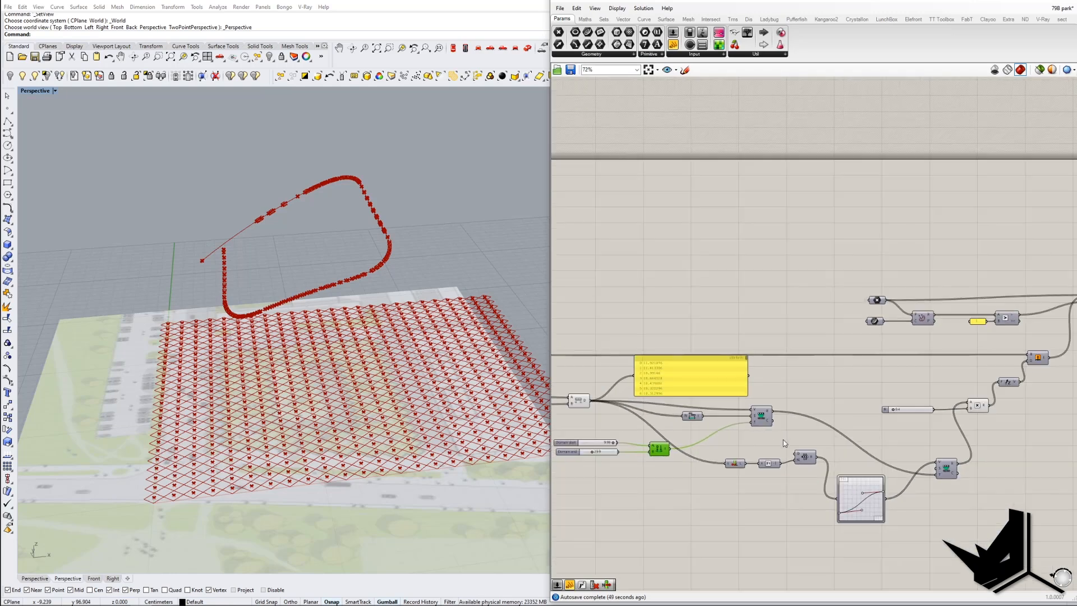
scroll(635, 393, "up", 2)
right_click_drag(698, 432, 764, 452)
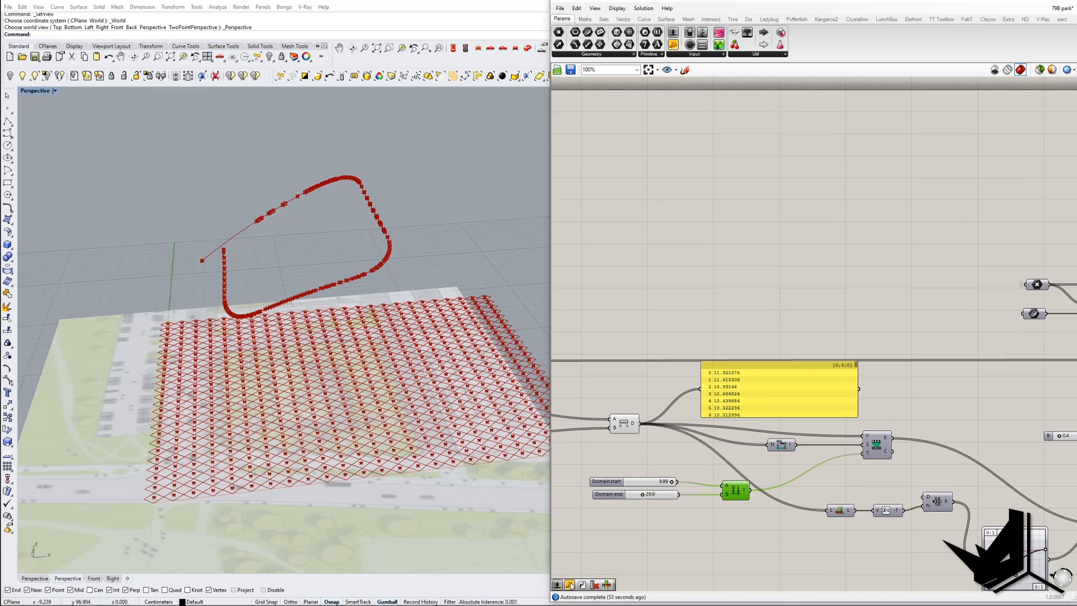
right_click_drag(710, 495, 694, 495)
left_click(914, 408)
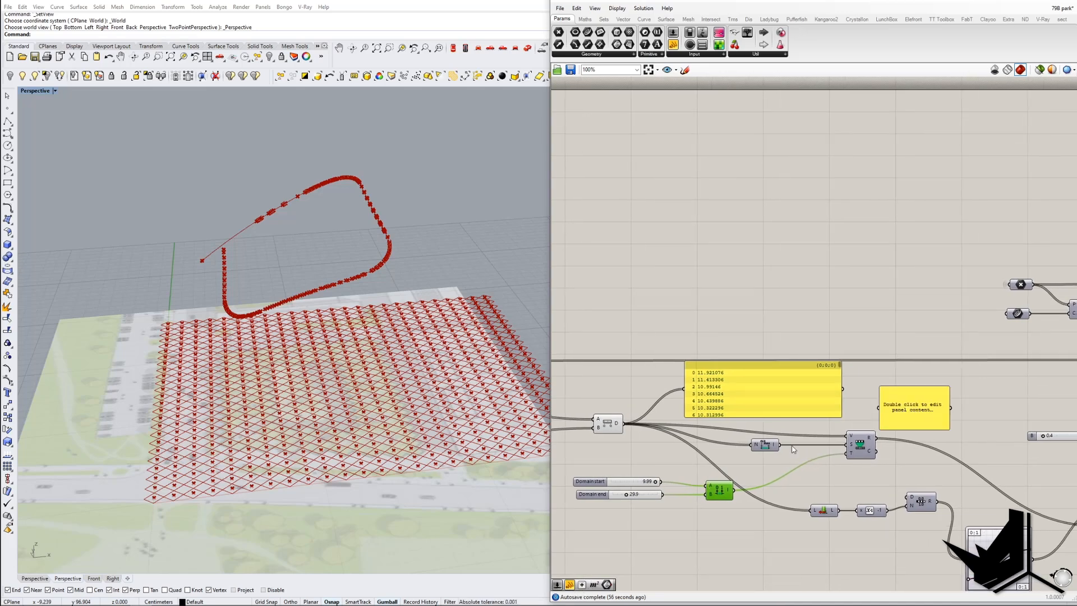
left_click_drag(784, 448, 892, 383)
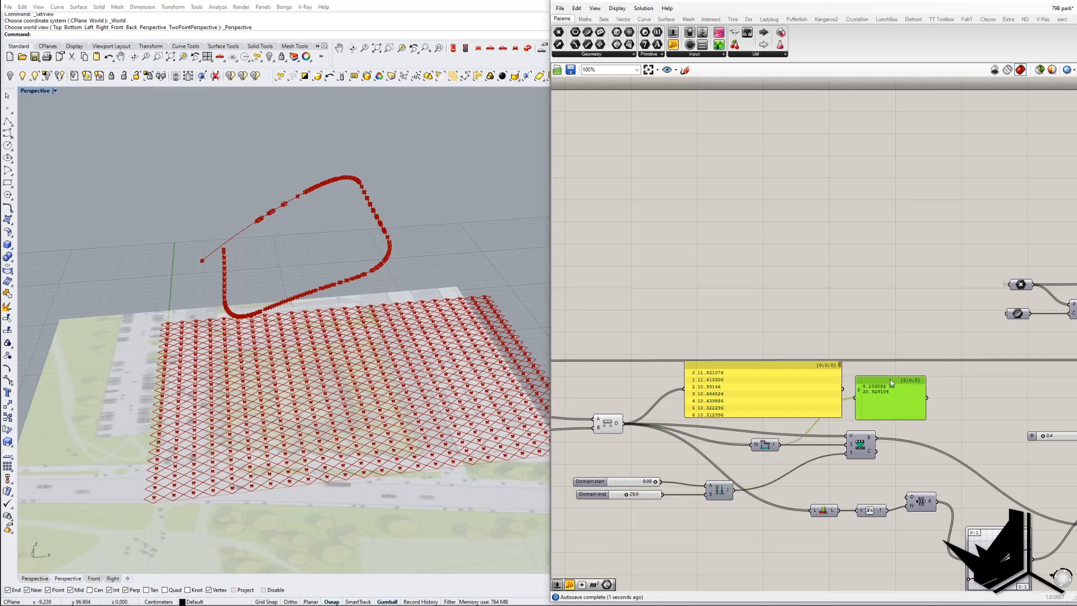
mouse_move(925, 416)
left_mouse_down()
mouse_move(953, 396)
mouse_move(830, 416)
mouse_move(917, 418)
left_mouse_up()
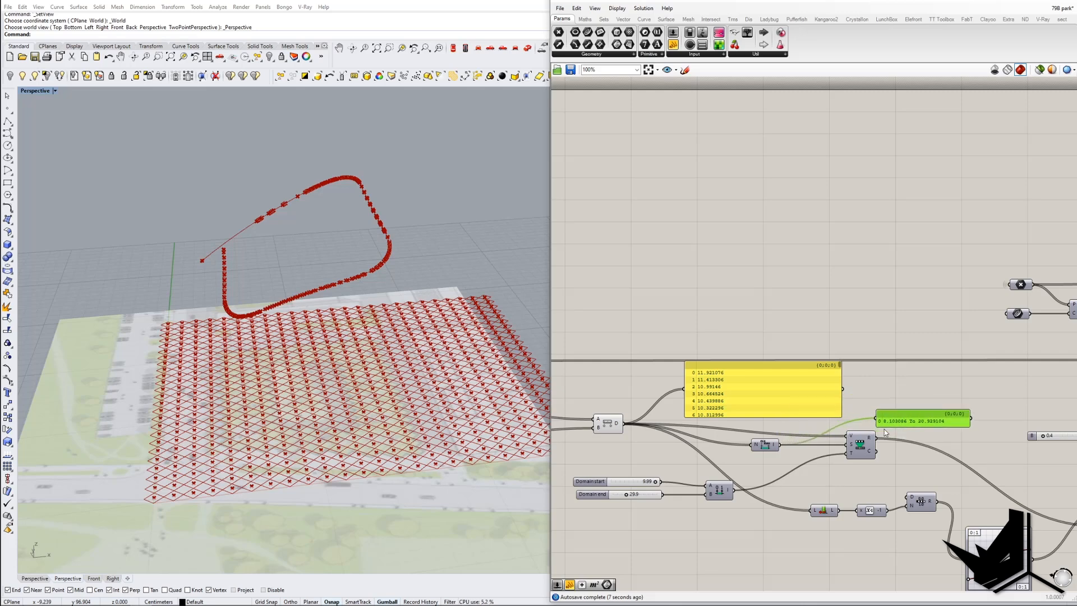
scroll(885, 431, "up", 5)
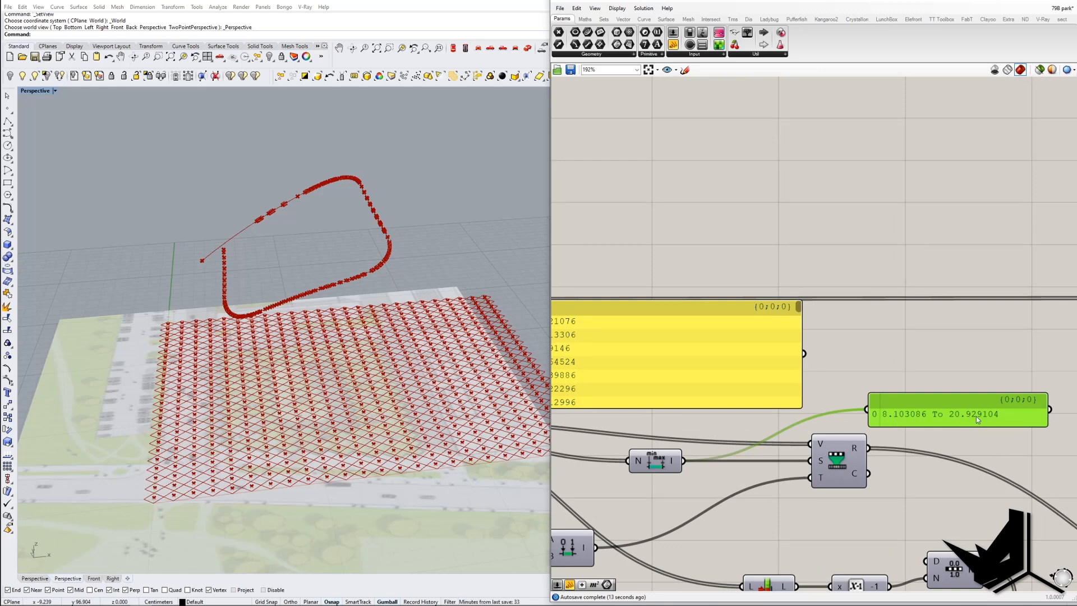
scroll(966, 422, "down", 1)
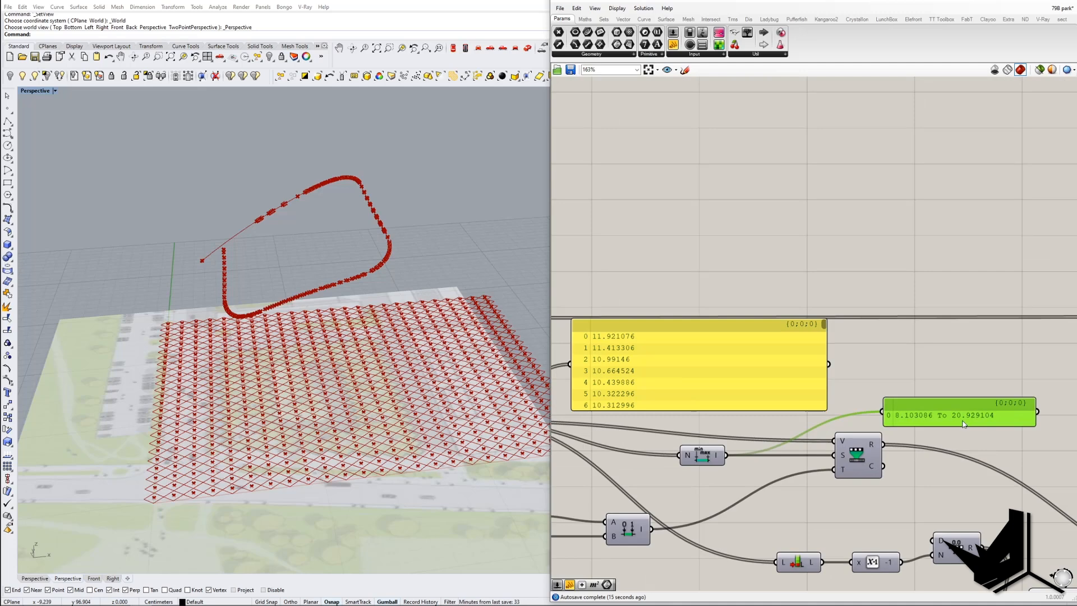
scroll(722, 374, "down", 2)
left_click_drag(798, 386, 809, 366)
Shift Remap Numbers slightly away from Bounds and inspect its value, source and target domain inputs
right_click_drag(891, 402, 797, 378)
left_click_drag(856, 410, 872, 416)
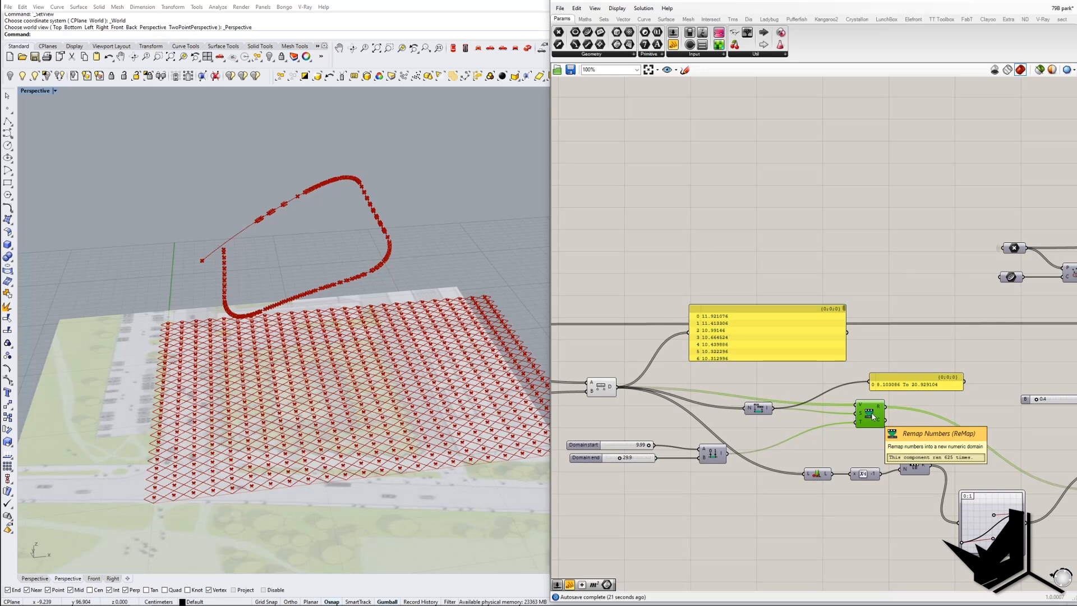
right_click_drag(863, 410, 894, 416)
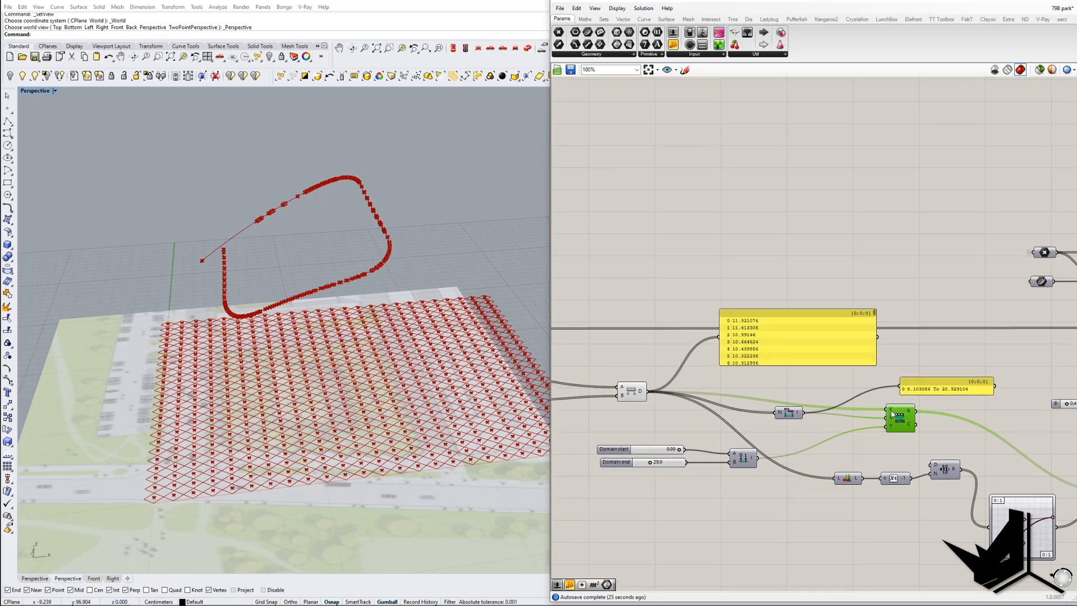
mouse_move(892, 414)
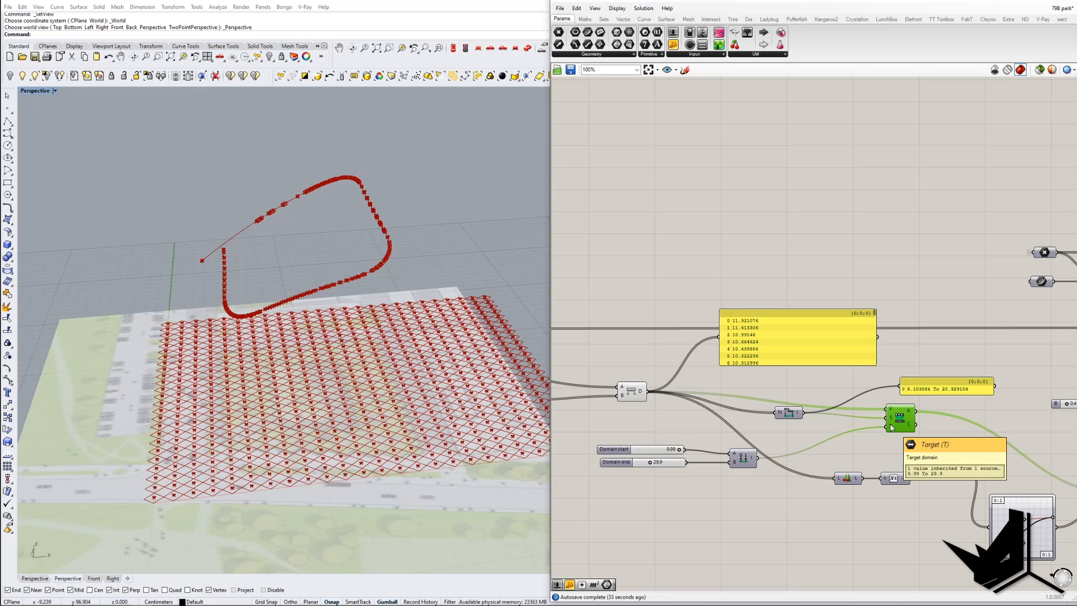
Shift Construct Domain slightly and inspect the Domain start and Domain end sliders that feed it
right_click_drag(744, 454, 751, 446)
left_click(750, 451)
left_click_drag(751, 454, 753, 452)
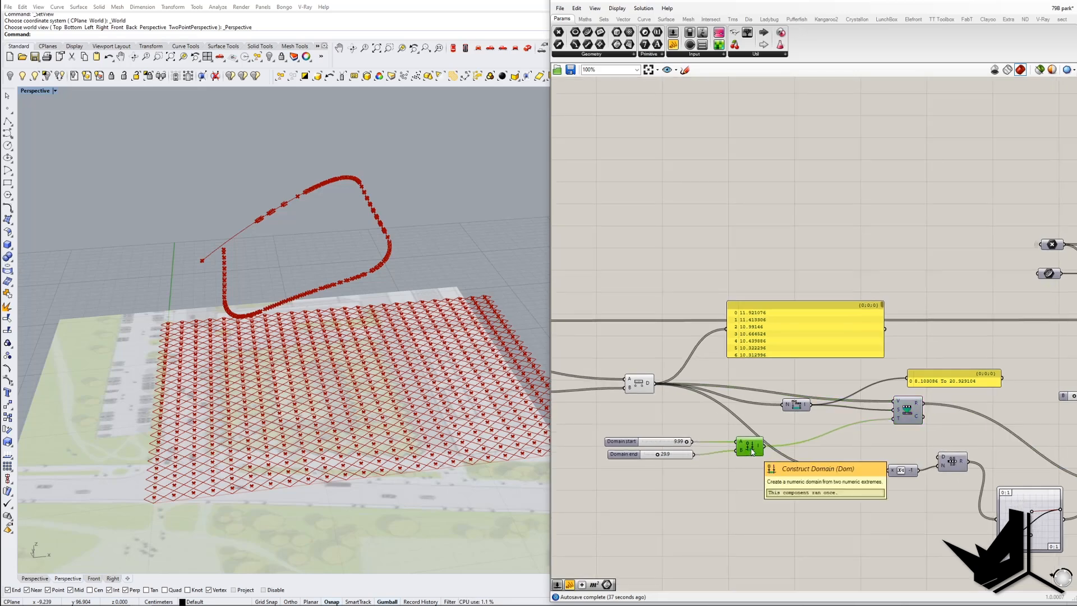
scroll(749, 454, "up", 4)
scroll(739, 471, "down", 2)
right_click_drag(880, 477, 830, 472)
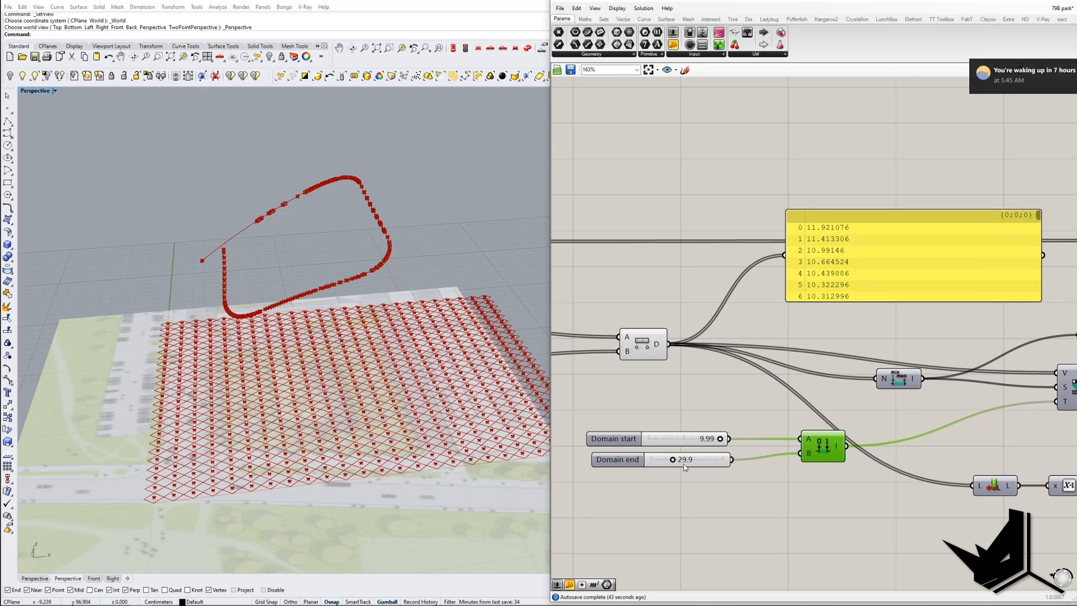
scroll(694, 467, "down", 2)
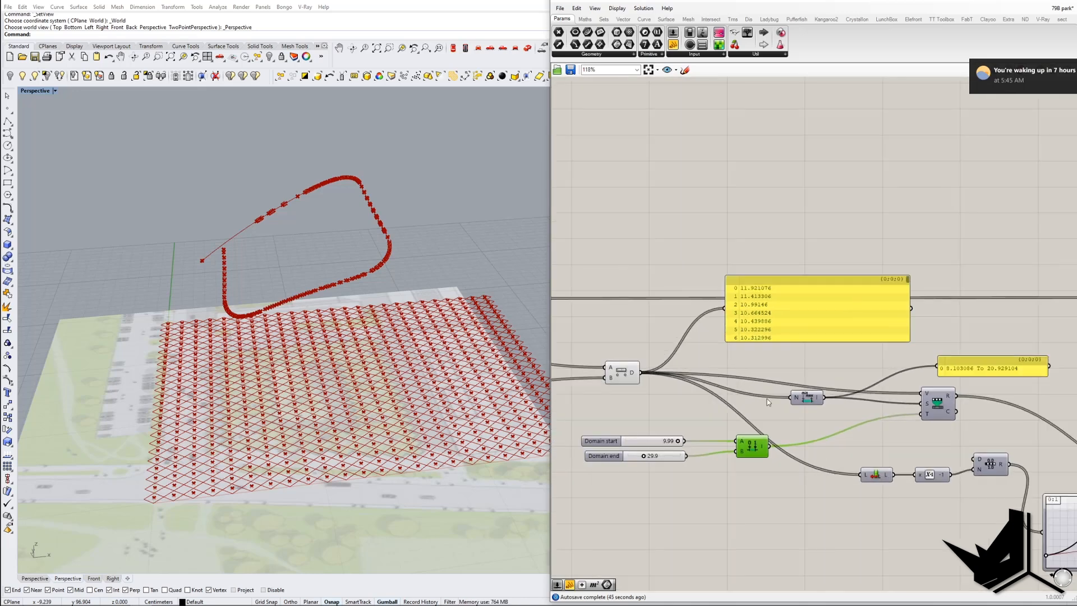
Add a one-line panel showing the Construct Domain output, and move Bounds and its panel slightly to line up with Remap Numbers
left_click_drag(890, 499, 857, 503)
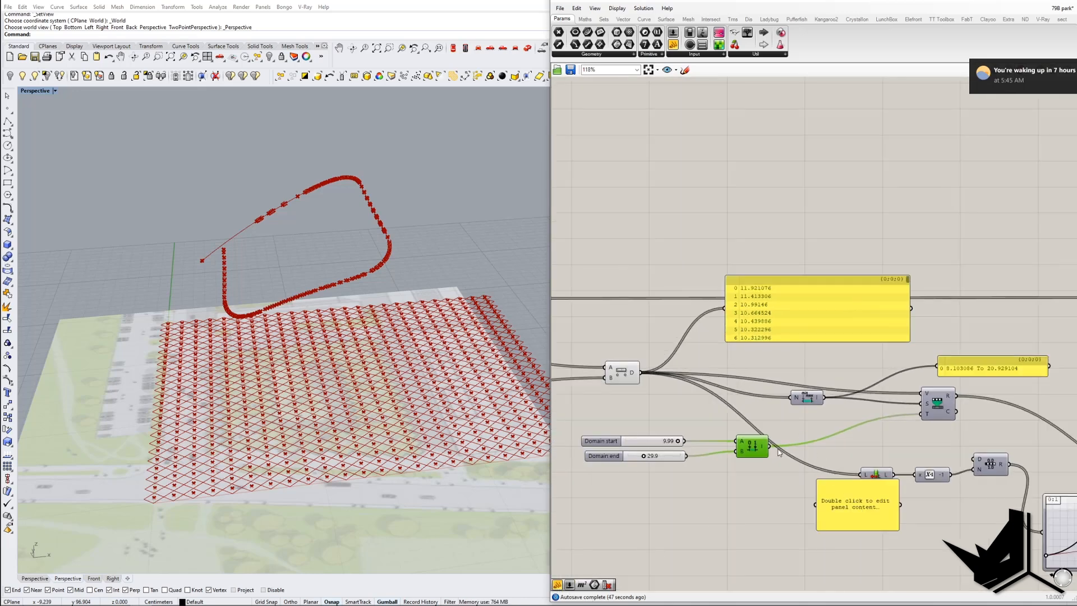
left_click_drag(770, 447, 885, 442)
left_click_drag(967, 371, 903, 369)
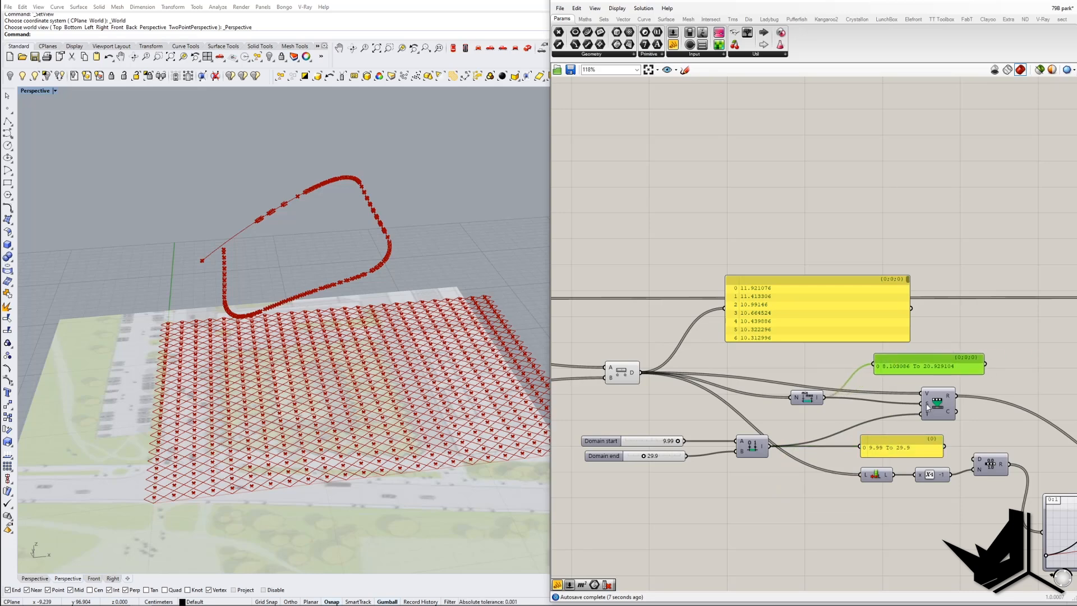
mouse_move(927, 408)
left_click_drag(812, 398, 814, 404)
left_click_drag(918, 357, 909, 358)
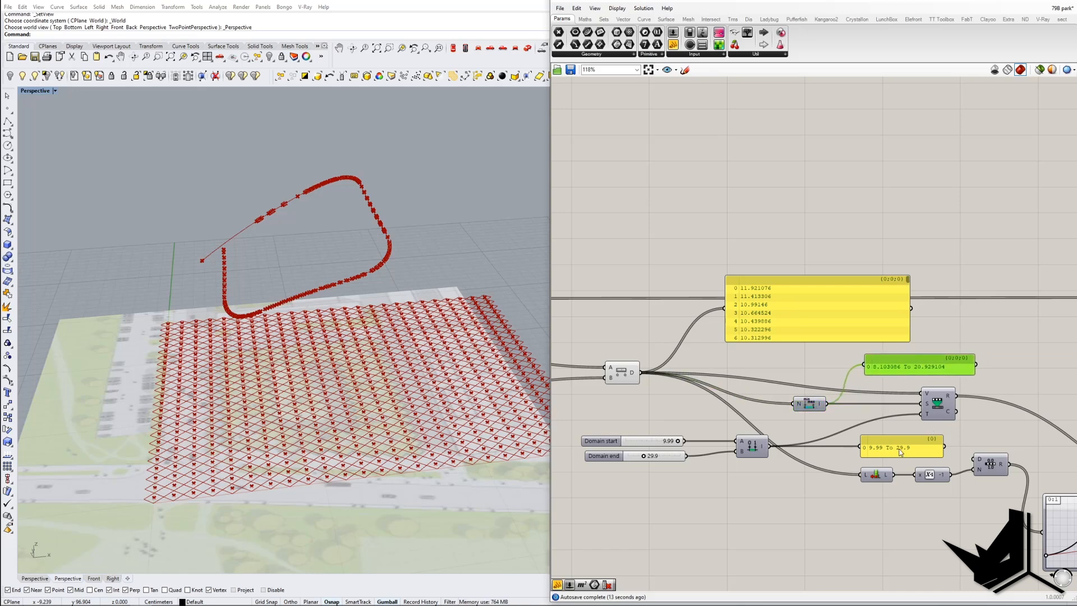
Examine the first Remap Numbers' mapped values from first to last in a temporary enlarged panel, and delete the panel
right_click_drag(887, 353, 831, 353)
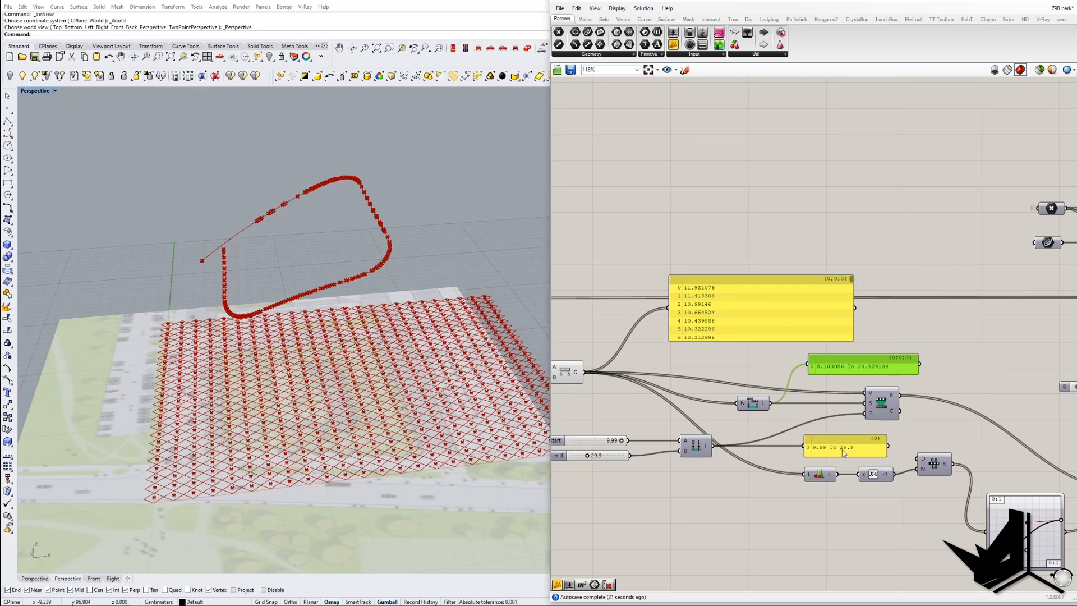
right_click_drag(901, 437, 812, 416)
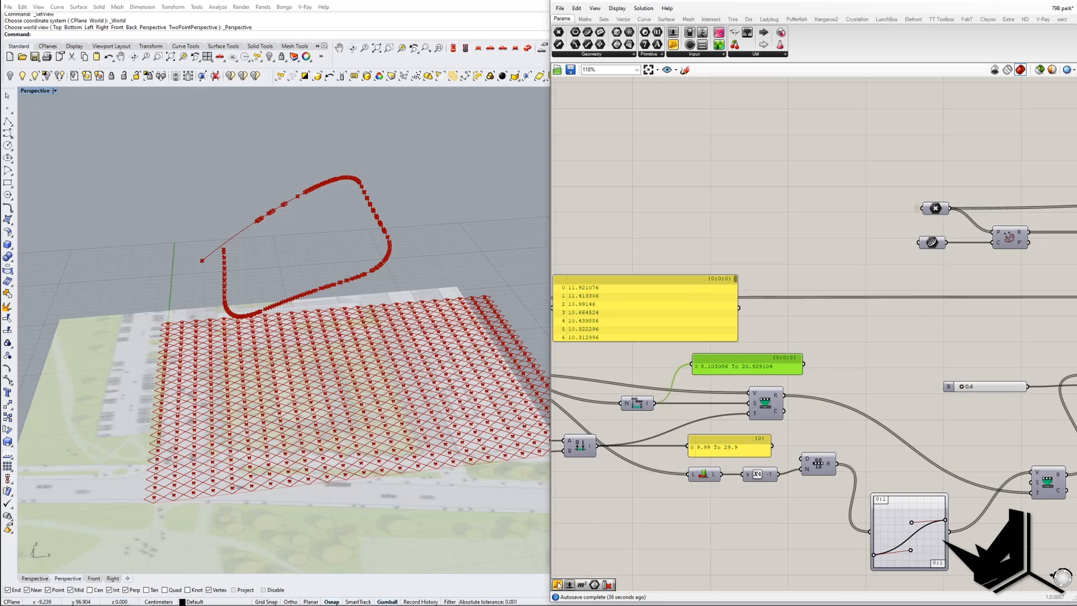
left_click(849, 374)
left_click_drag(784, 395, 808, 373)
left_click_drag(886, 396, 970, 406)
left_click_drag(933, 362, 984, 421)
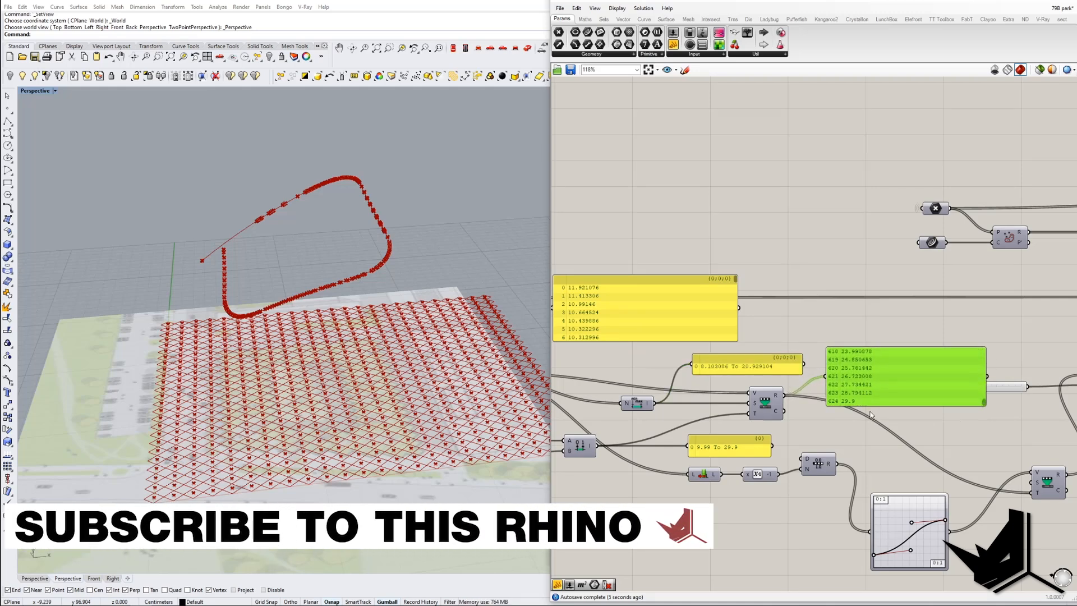
left_click_drag(870, 405, 849, 522)
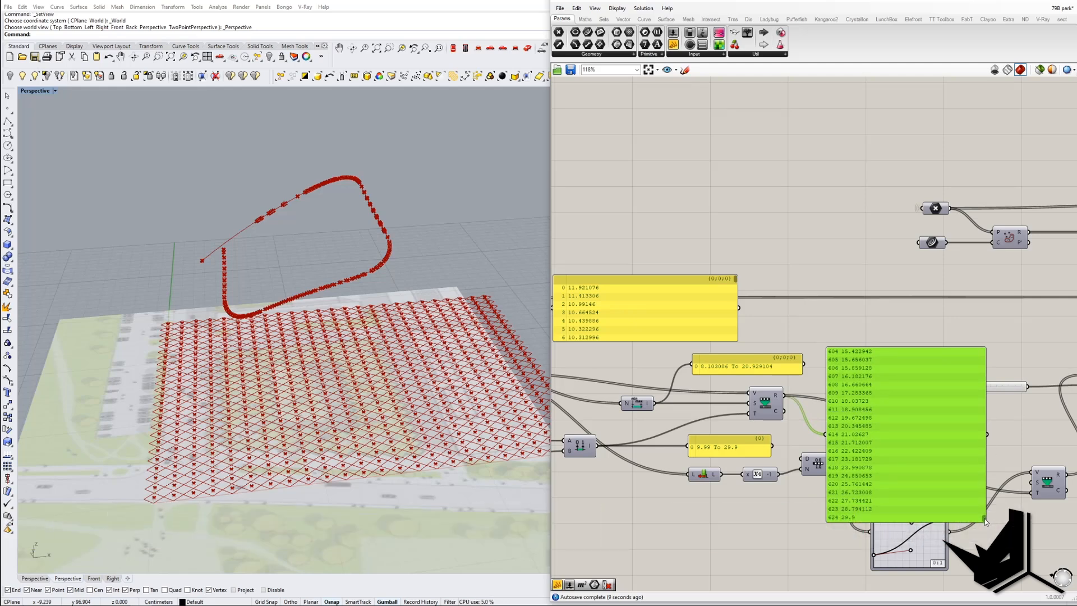
left_click_drag(984, 521, 985, 351)
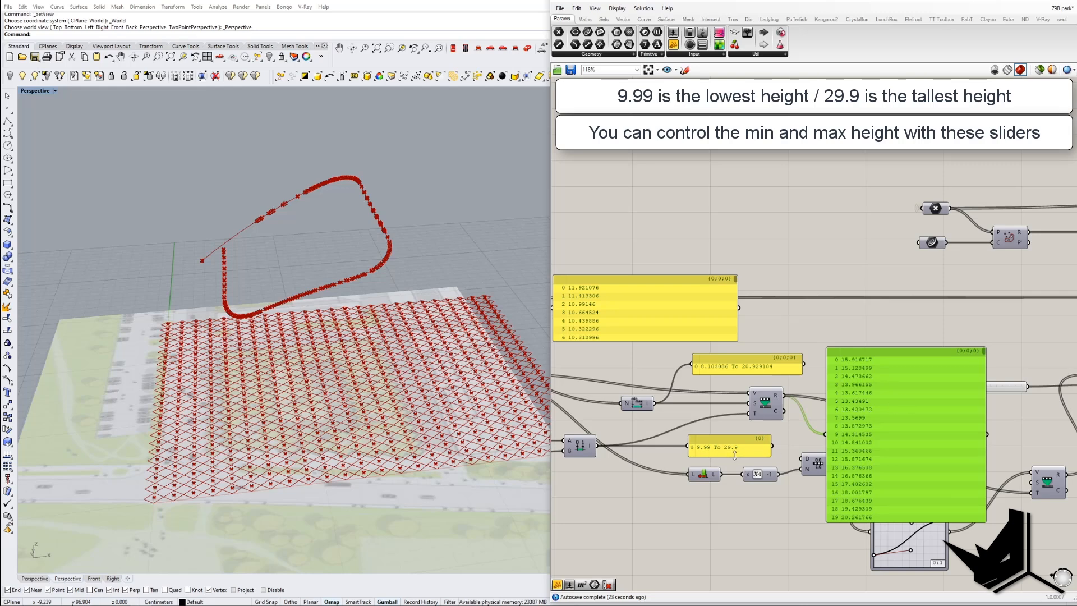
left_click_drag(984, 351, 989, 541)
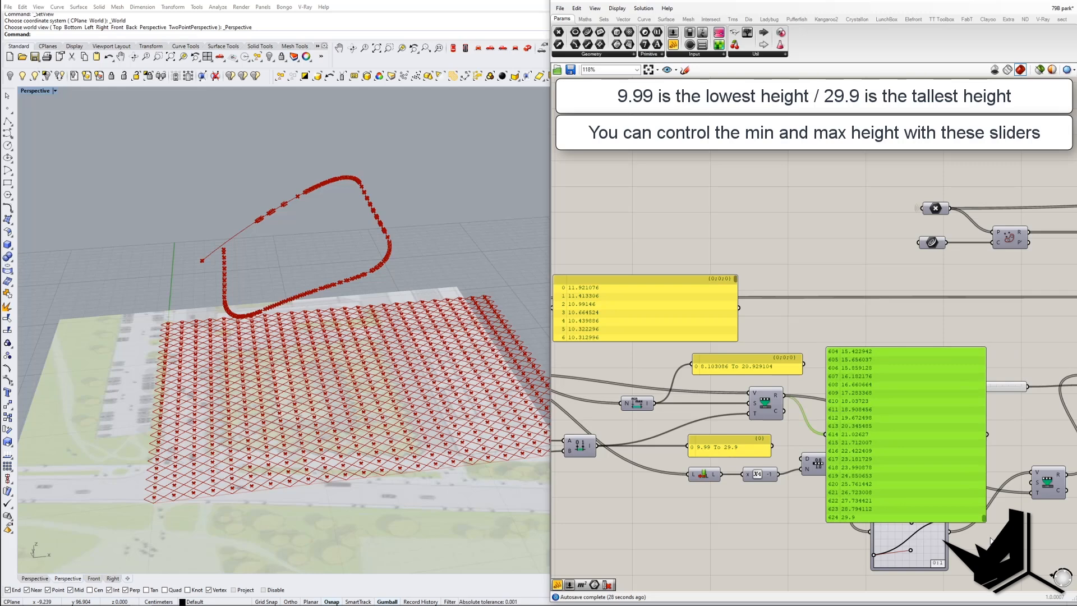
key("Delete")
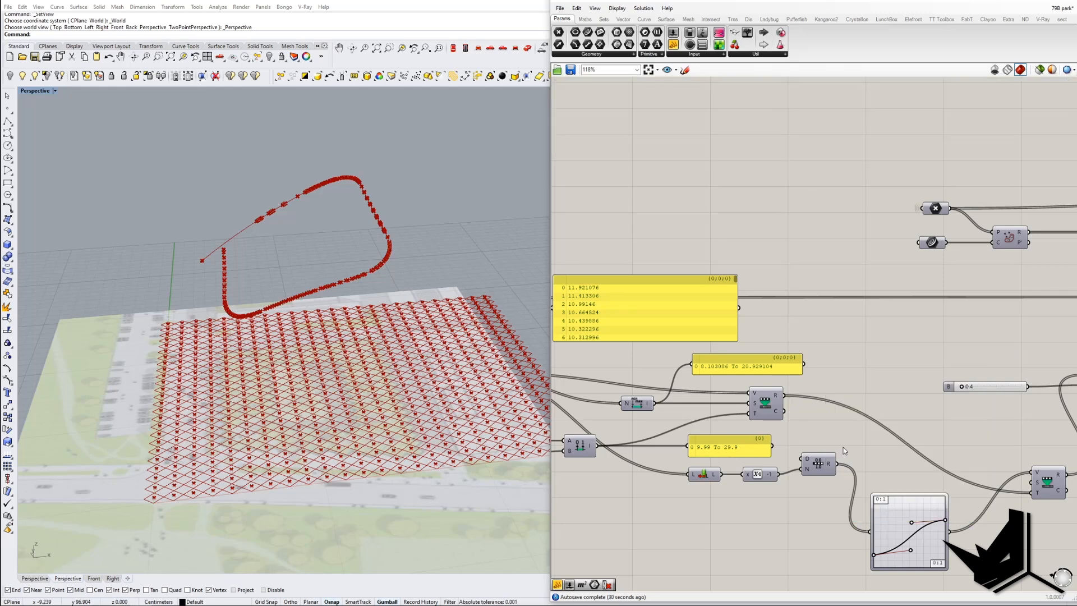
Move the Graph Mapper up into line between Range and the second Remap Numbers
right_click_drag(880, 441, 796, 429)
right_click_drag(911, 479, 866, 475)
left_click_drag(779, 491, 771, 443)
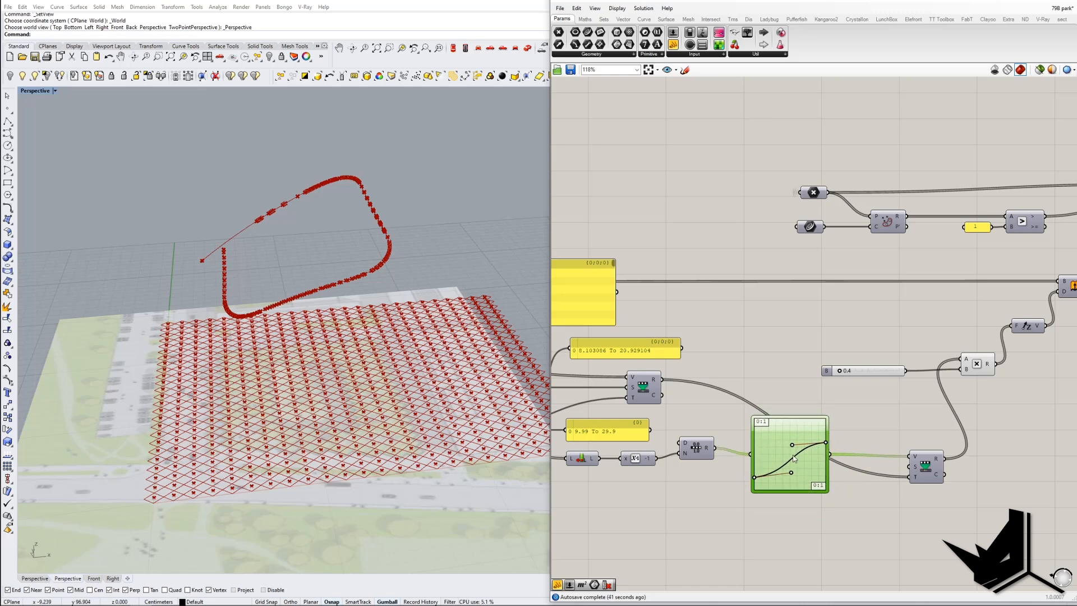
left_click_drag(770, 454, 769, 446)
mouse_move(880, 414)
right_mouse_down()
mouse_move(868, 409)
mouse_move(893, 406)
right_mouse_up()
left_click_drag(779, 427, 780, 434)
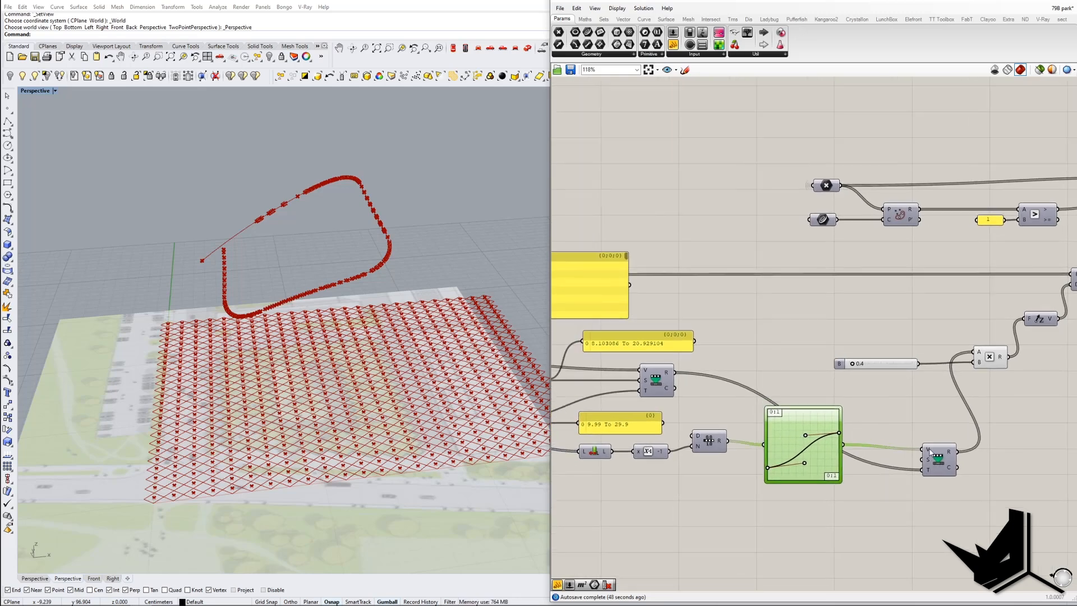
Shift List Length, the X-1 expression and Range together away from the domain panel, and realign the Graph Mapper with them
mouse_move(930, 453)
right_click_drag(604, 456, 763, 465)
mouse_move(858, 448)
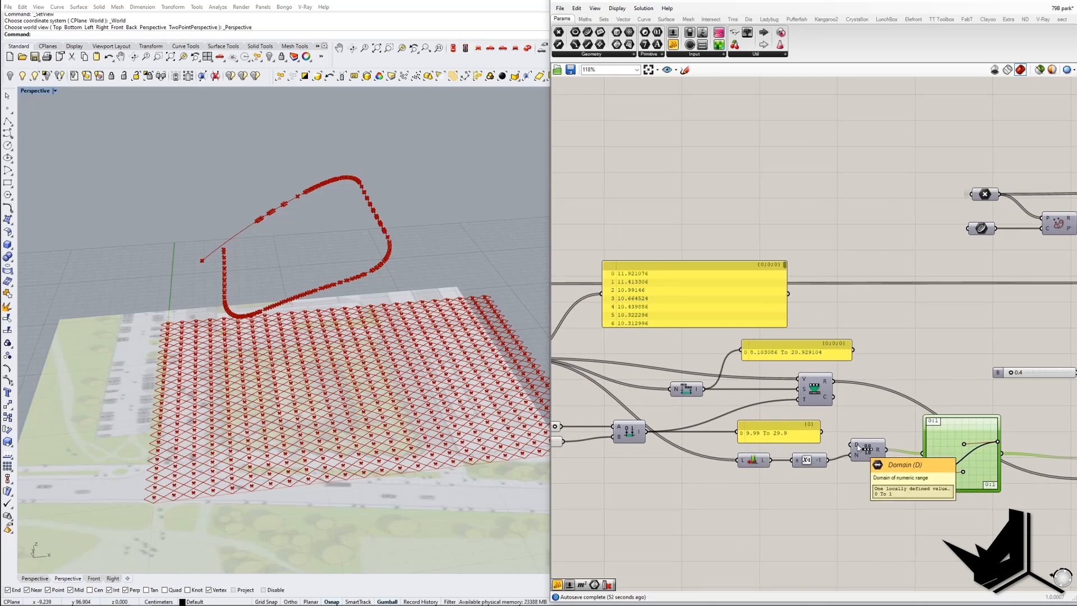
right_click_drag(863, 470, 834, 459)
left_click_drag(833, 485, 722, 442)
left_click_drag(839, 447, 826, 470)
left_click_drag(912, 436, 902, 453)
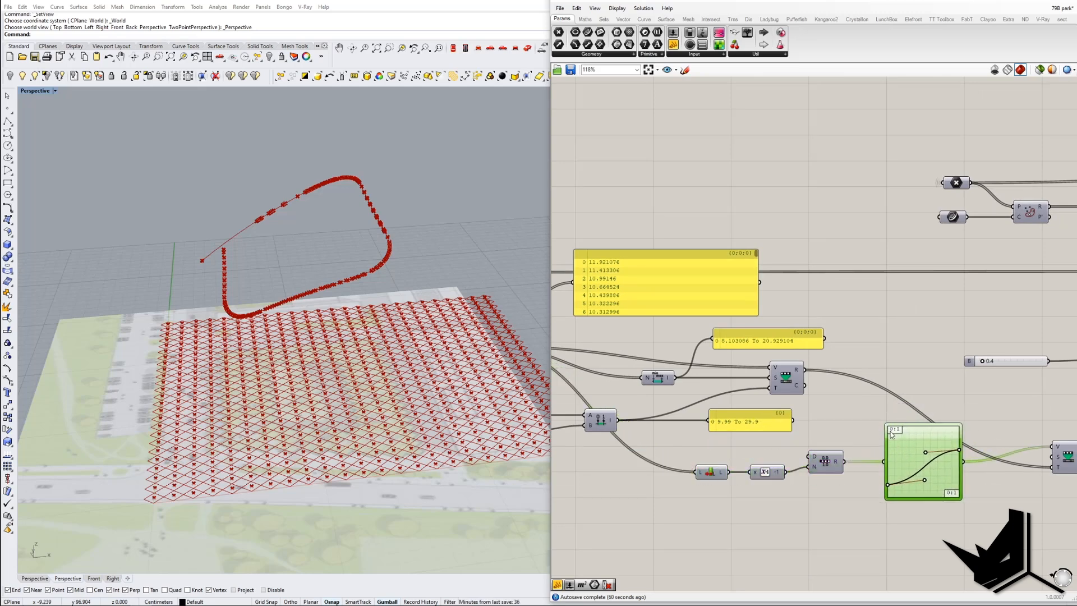
Check the List Length and X-1 expression outputs feeding Range in a temporary panel, and delete the panel
right_click_drag(901, 436, 855, 425)
left_click(786, 455)
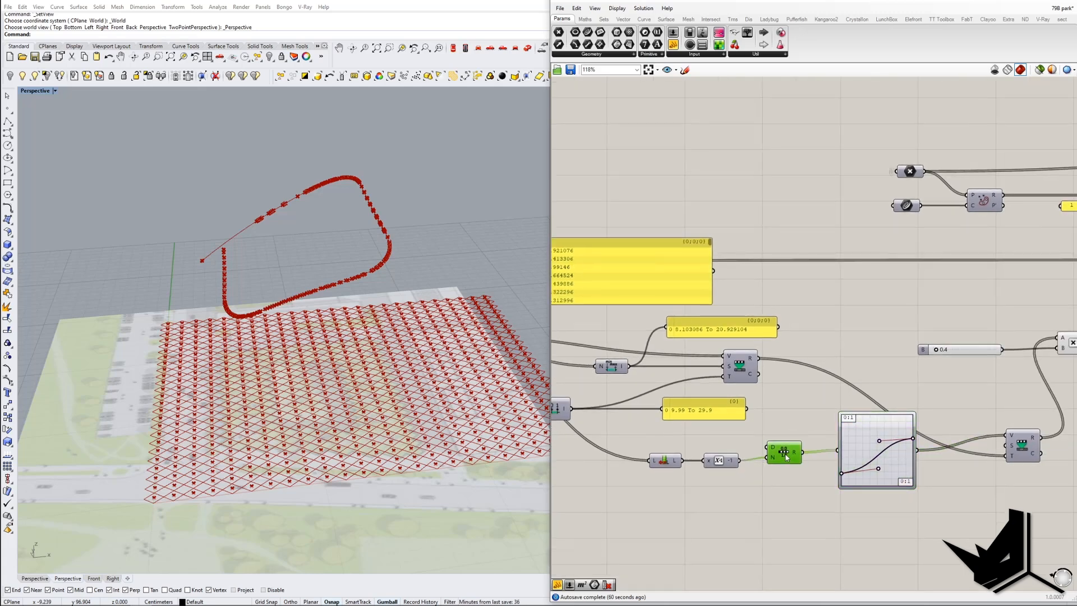
right_click_drag(751, 467, 786, 449)
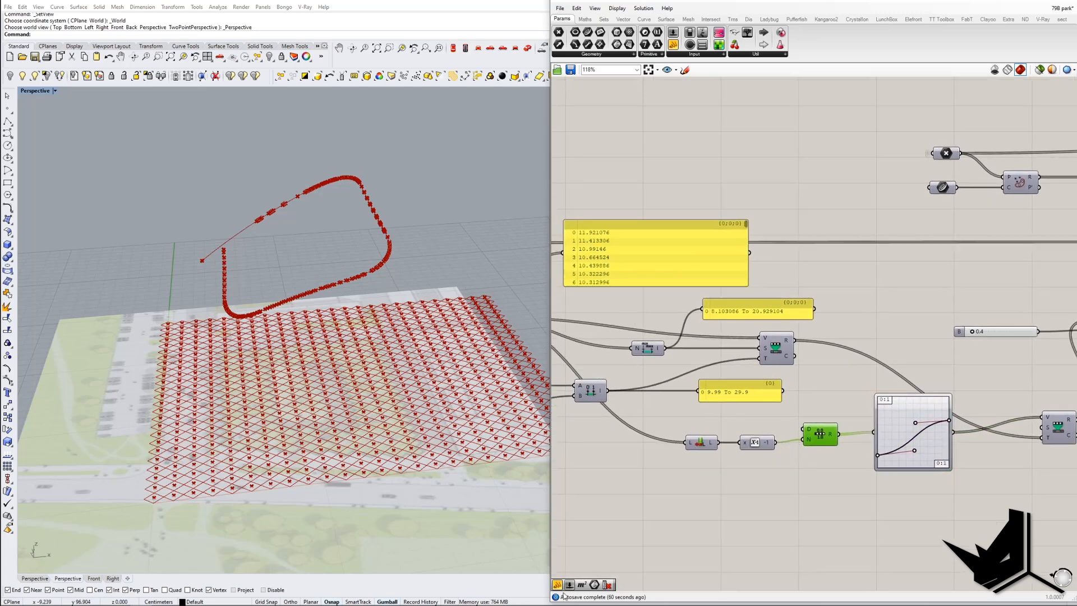
left_click(739, 500)
left_click_drag(718, 443, 788, 482)
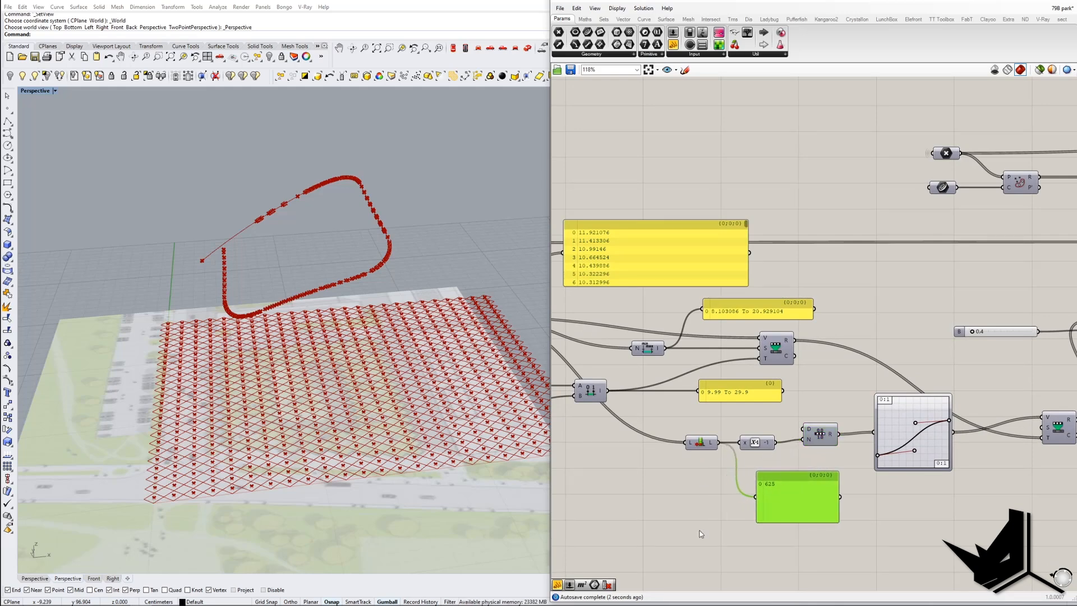
left_click_drag(776, 443, 826, 480)
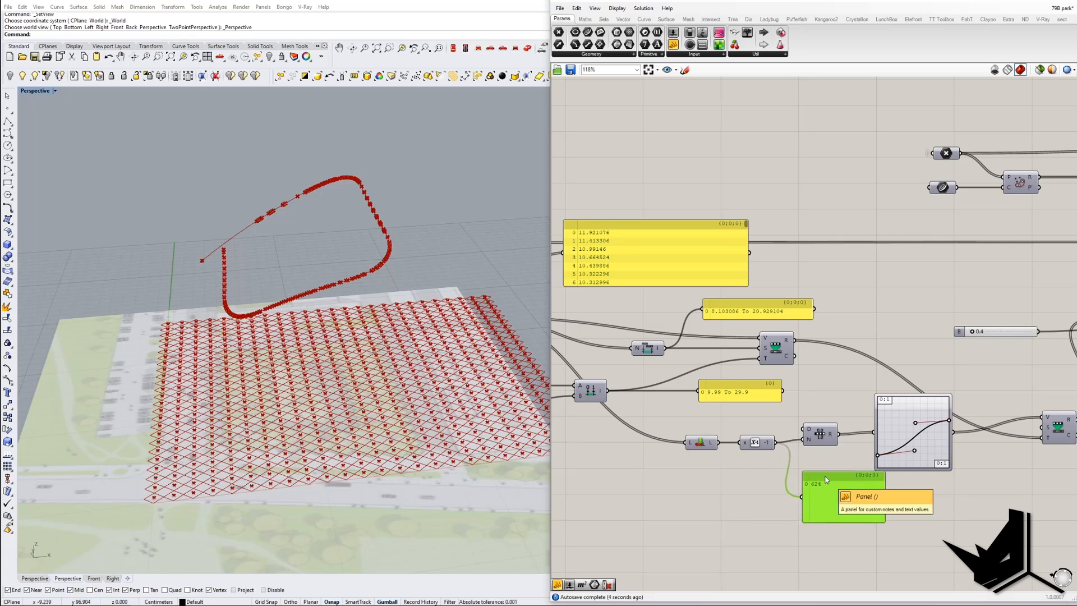
key("Delete")
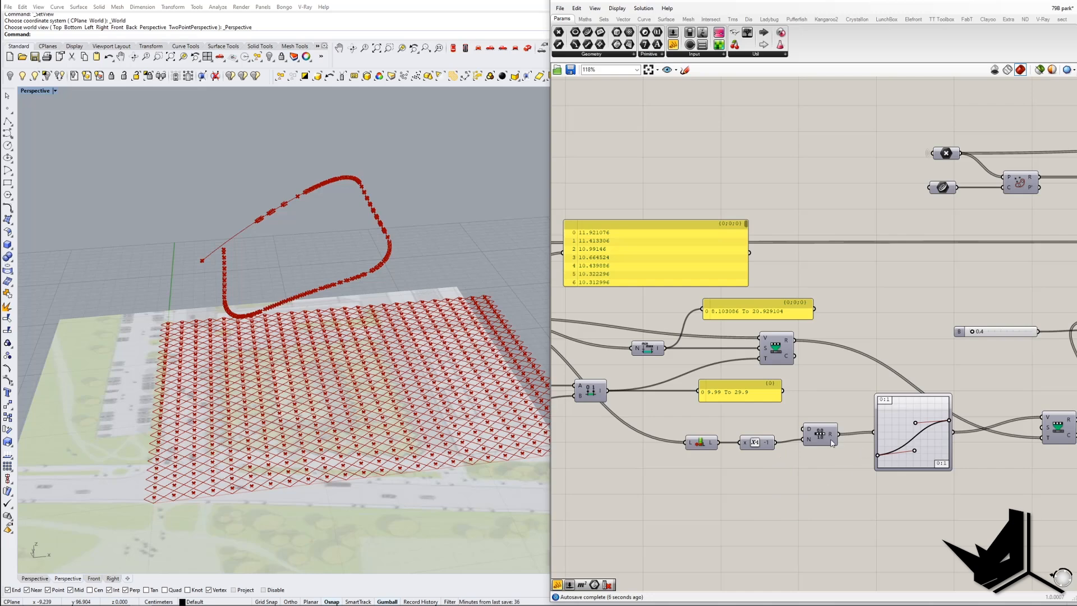
Inspect Range's domain, the Graph Mapper, the second Remap Numbers and the Multiplication fed by the 0.4 slider
mouse_move(808, 444)
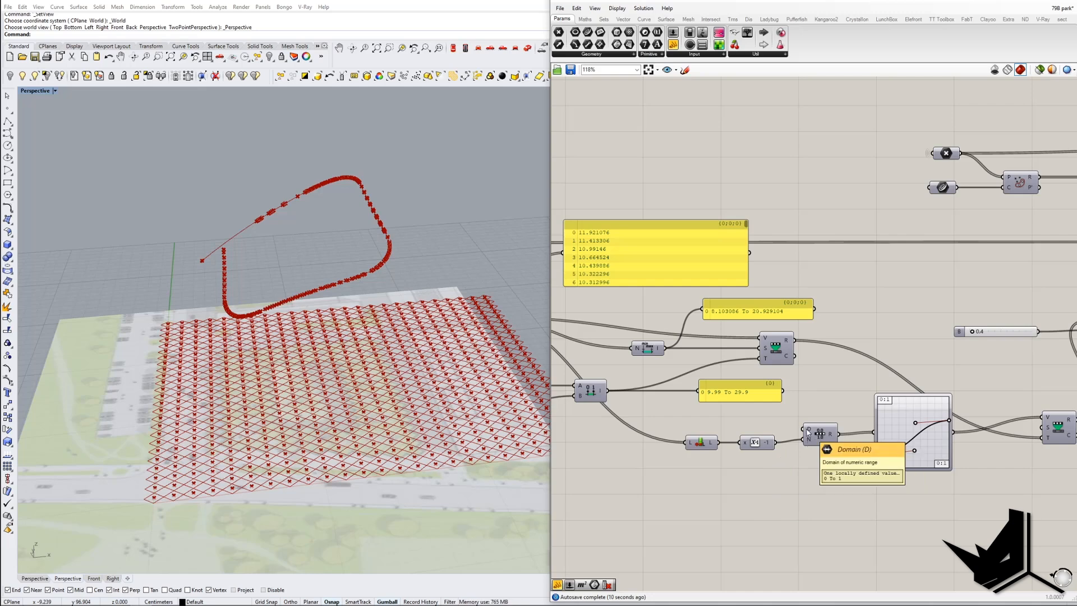
right_click_drag(948, 445, 811, 437)
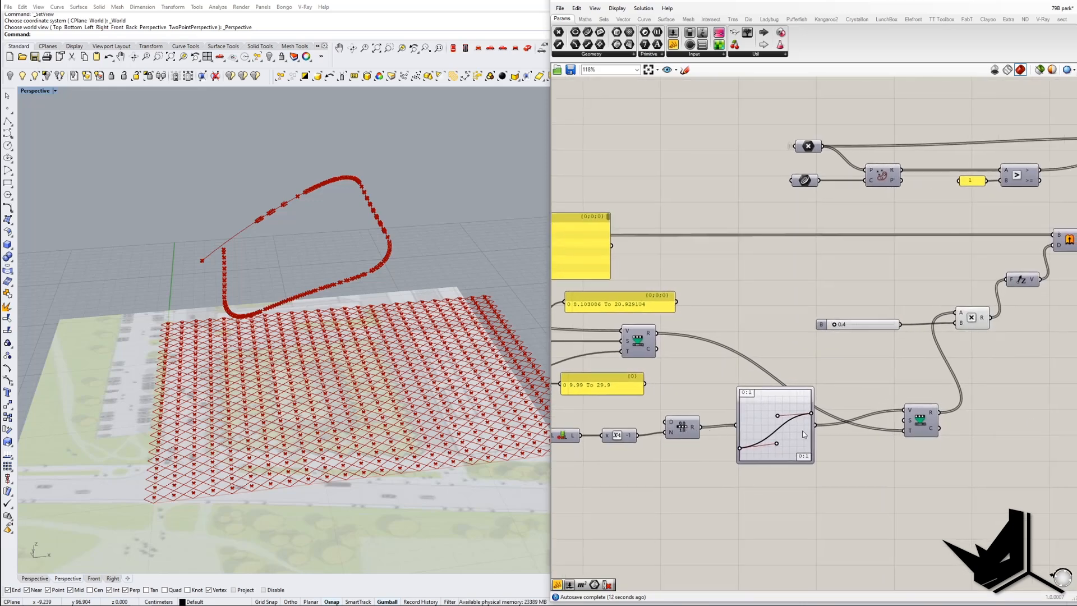
left_click(758, 419)
right_click_drag(911, 399, 811, 440)
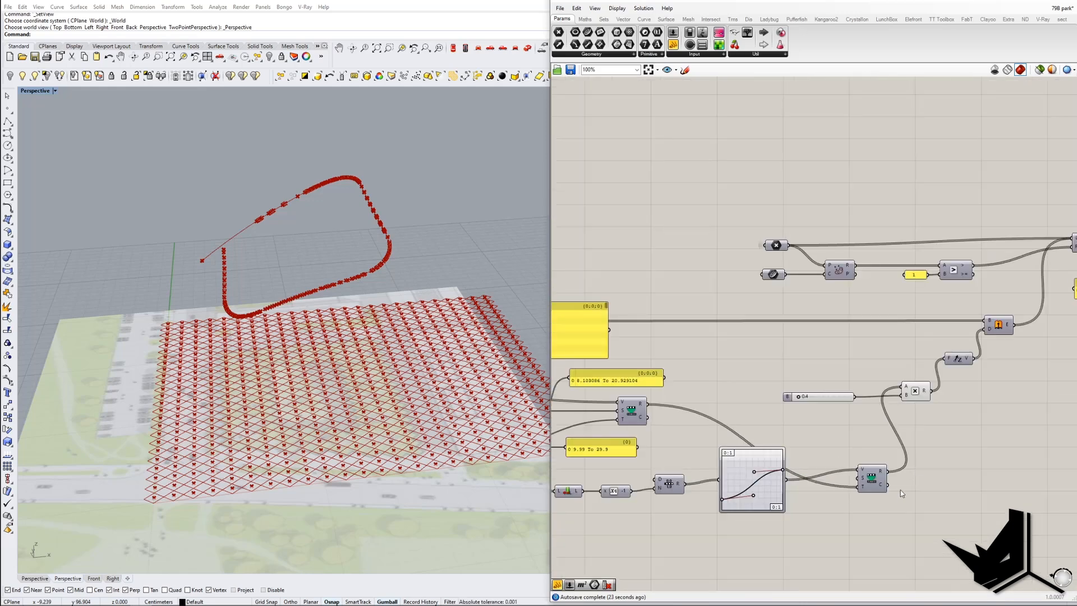
right_click_drag(901, 490, 861, 474)
right_click_drag(787, 448, 823, 453)
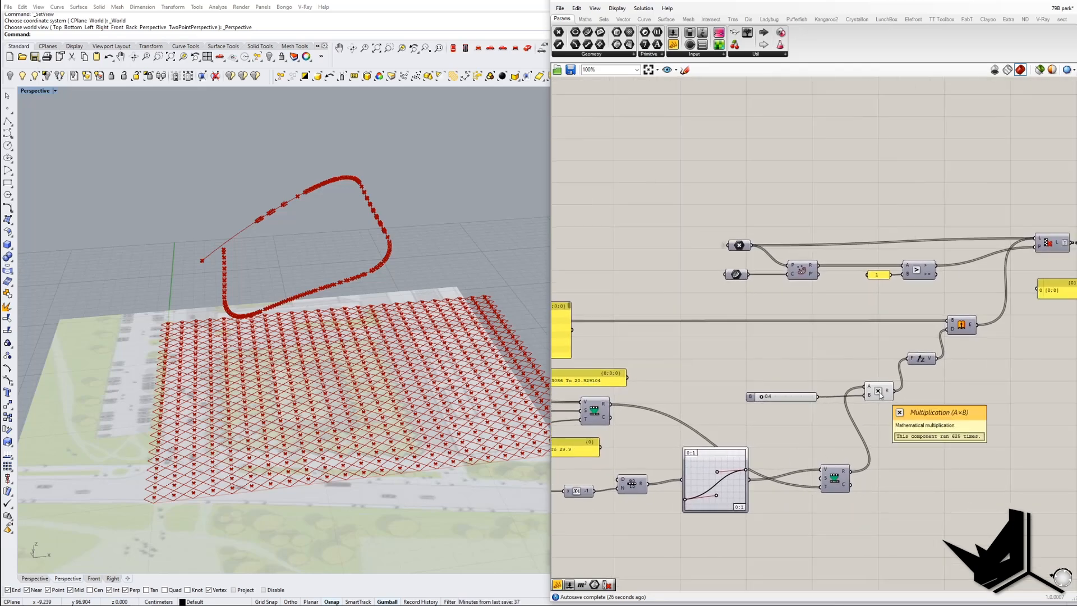
Turn on the preview of the Extrude component and view the extruded grid cells from a lower angle
right_click_drag(787, 406, 743, 422)
right_click_drag(872, 419, 849, 427)
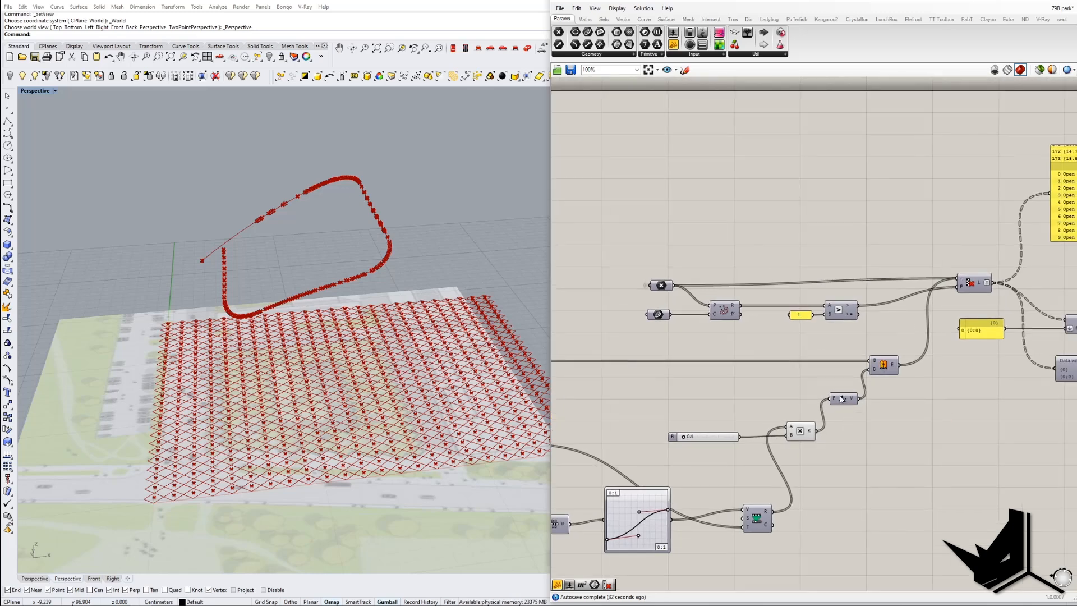
right_click(888, 370)
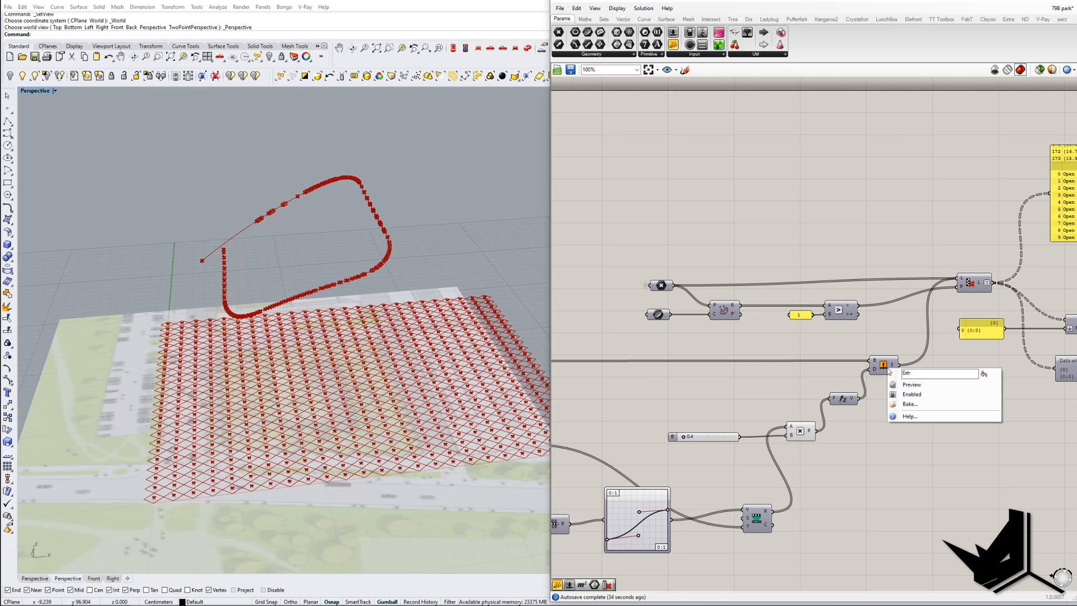
left_click(911, 384)
right_click_drag(402, 380, 344, 294)
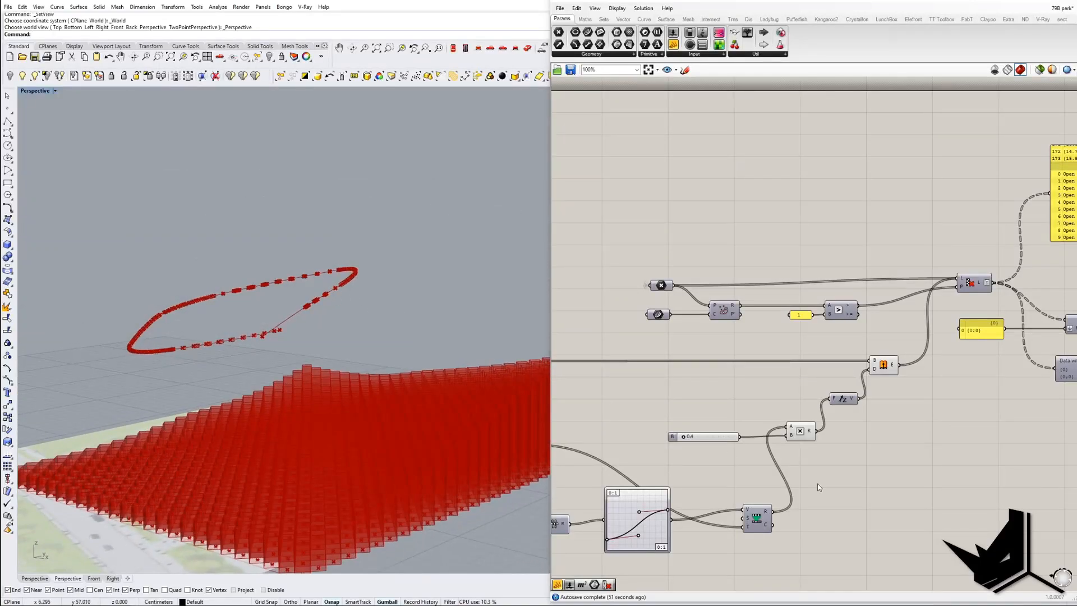
Show the hidden attractor curve in the Rhino viewport and select it
scroll(917, 439, "down", 5)
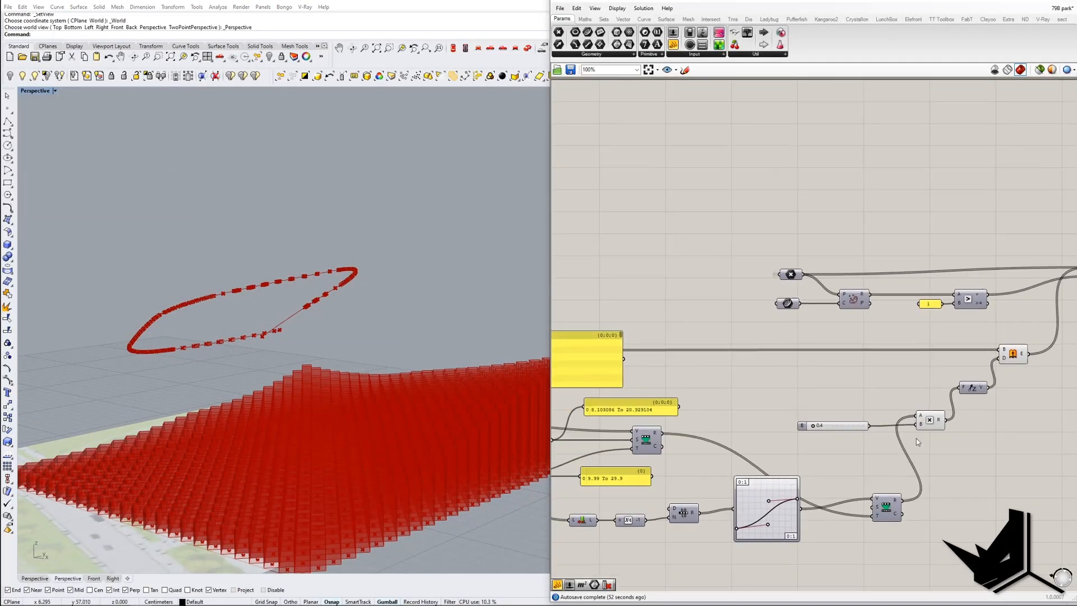
left_click(35, 77)
key("Return")
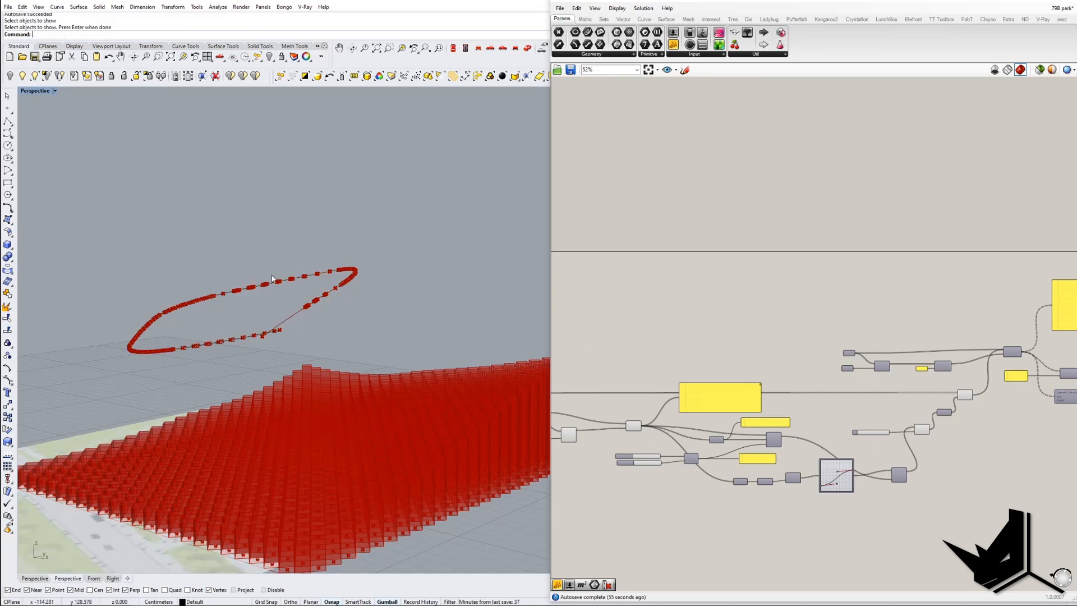
left_click(260, 337)
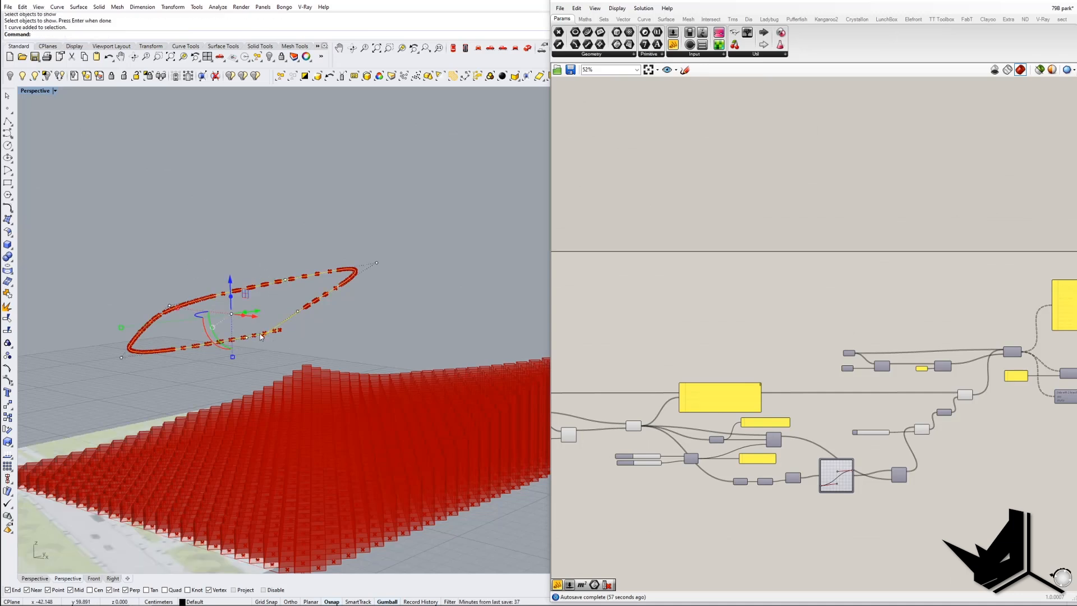
Select three control points of the attractor curve and move them towards the tall end of the extruded grid
left_click_drag(130, 220, 411, 308)
scroll(297, 265, "down", 5)
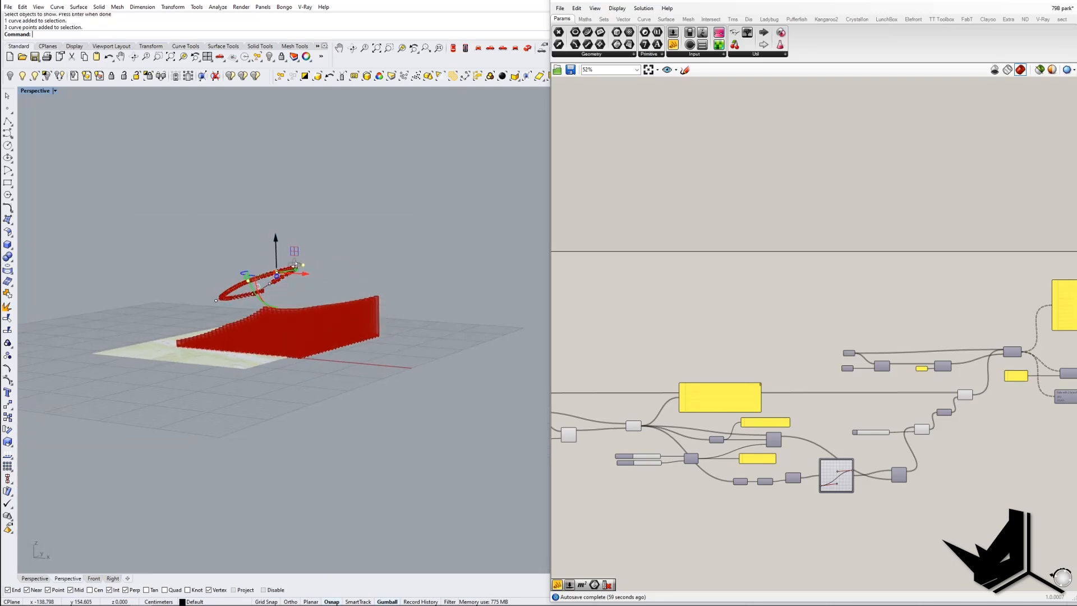
left_click_drag(297, 263, 370, 288)
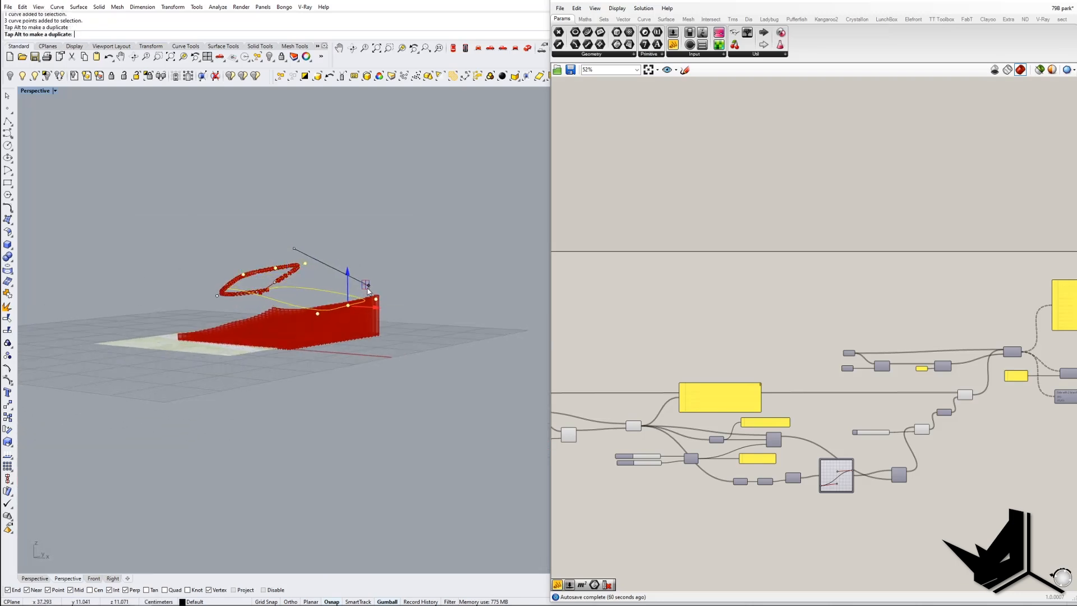
scroll(314, 331, "up", 8)
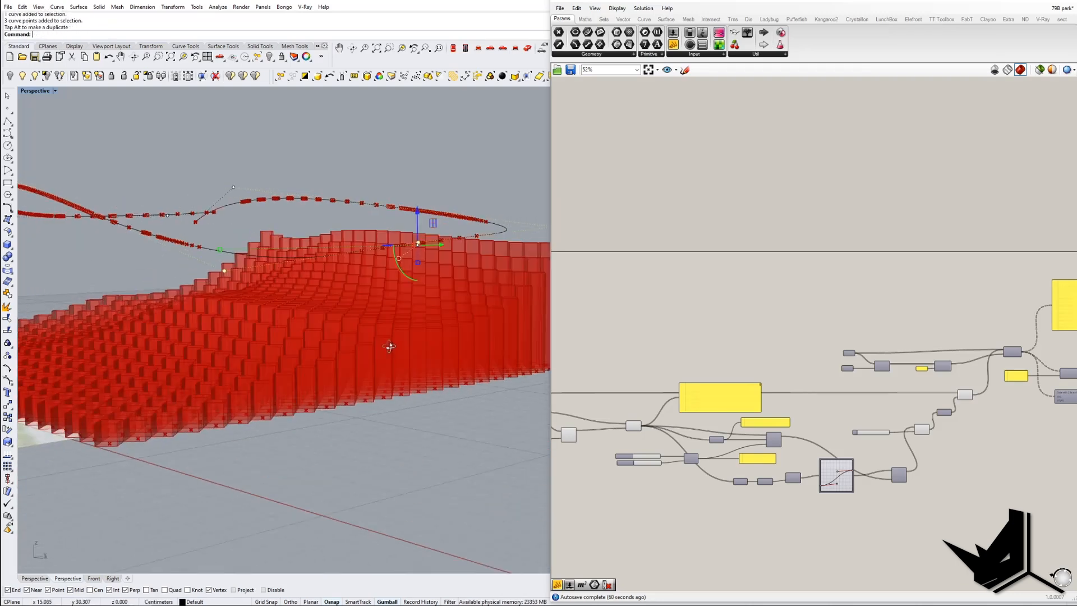
Undo the last move of the attractor curve's control points
right_click_drag(344, 348, 381, 289)
scroll(445, 345, "down", 10)
key("ctrl+z")
Try moving two other control points of the attractor curve and undo the move
left_click_drag(351, 209, 306, 274)
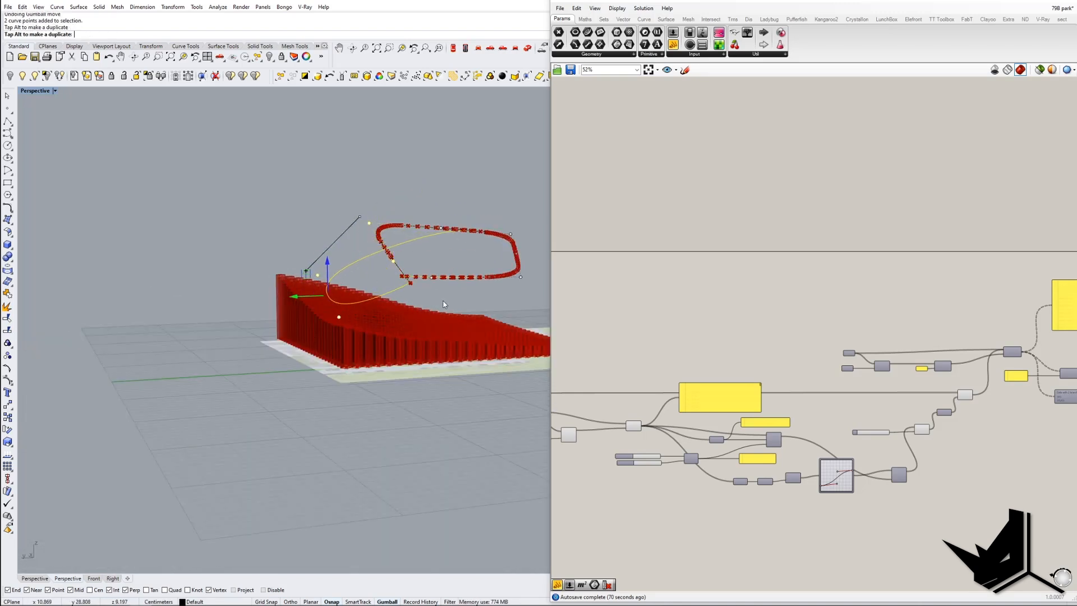
right_click_drag(443, 304, 364, 328)
key("ctrl+z")
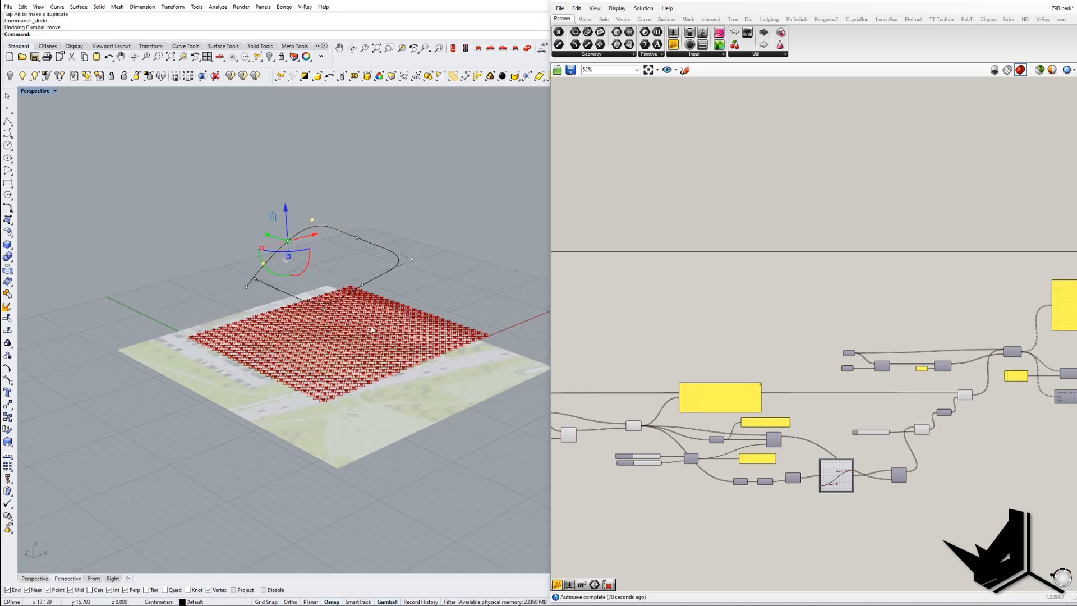
Turn off the attractor curve's control points and examine the extruded grid from several angles
right_click_drag(429, 349, 392, 325)
key("Escape")
key("Escape")
right_click_drag(898, 451, 723, 435)
scroll(679, 440, "up", 4)
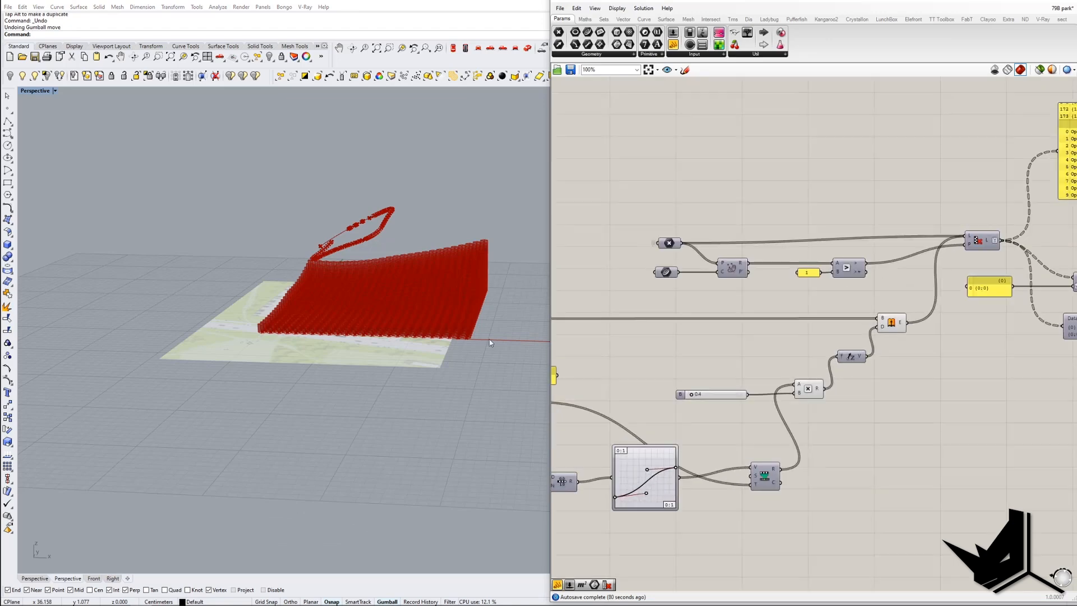
scroll(648, 487, "up", 4)
right_click_drag(359, 244, 409, 236)
scroll(372, 344, "up", 7)
right_click_drag(372, 344, 426, 387)
scroll(449, 370, "down", 5)
scroll(410, 347, "down", 3)
scroll(693, 425, "down", 3)
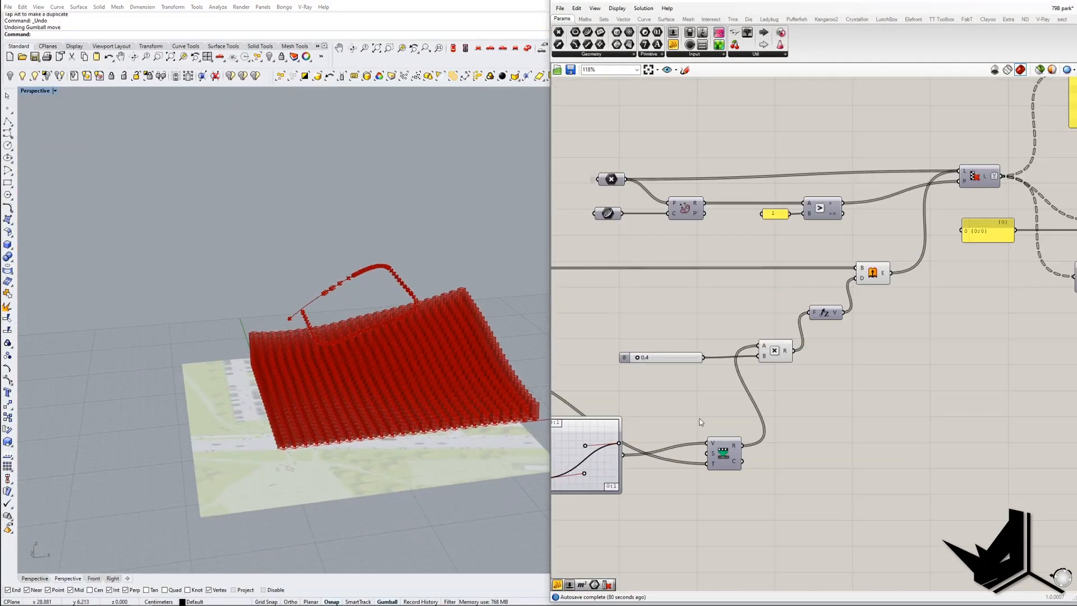
Review the height-mapping part of the definition and open the options of the Curve parameter feeding Point In Curve
right_click_drag(870, 338, 853, 415)
left_click(838, 327)
right_click_drag(452, 351, 386, 337)
right_click_drag(914, 378, 857, 419)
scroll(860, 418, "down", 6)
scroll(867, 428, "up", 5)
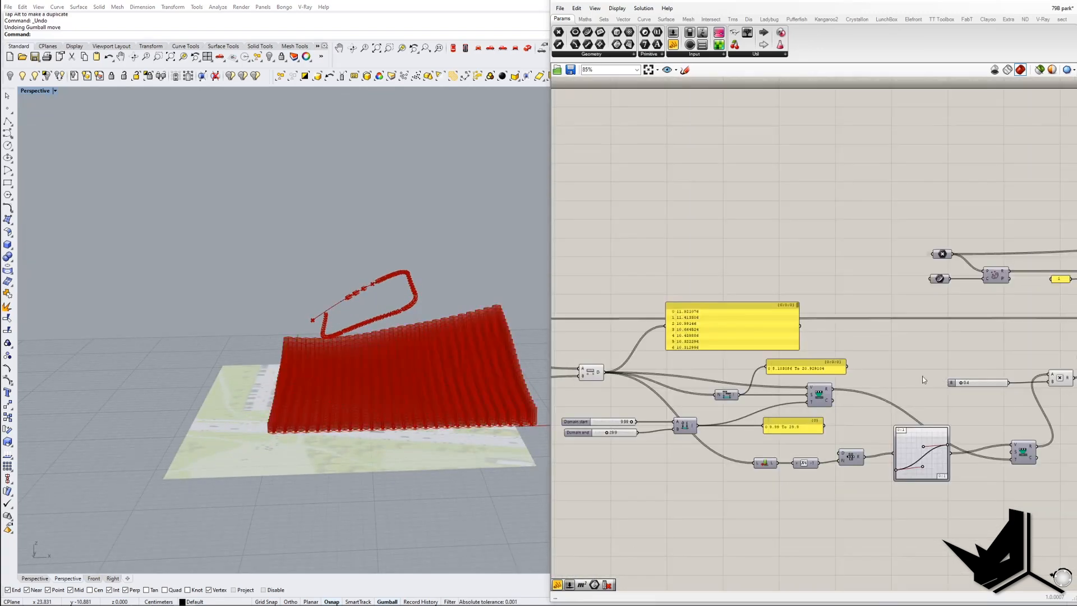
right_click_drag(923, 376, 784, 396)
left_click(777, 359)
right_click(777, 358)
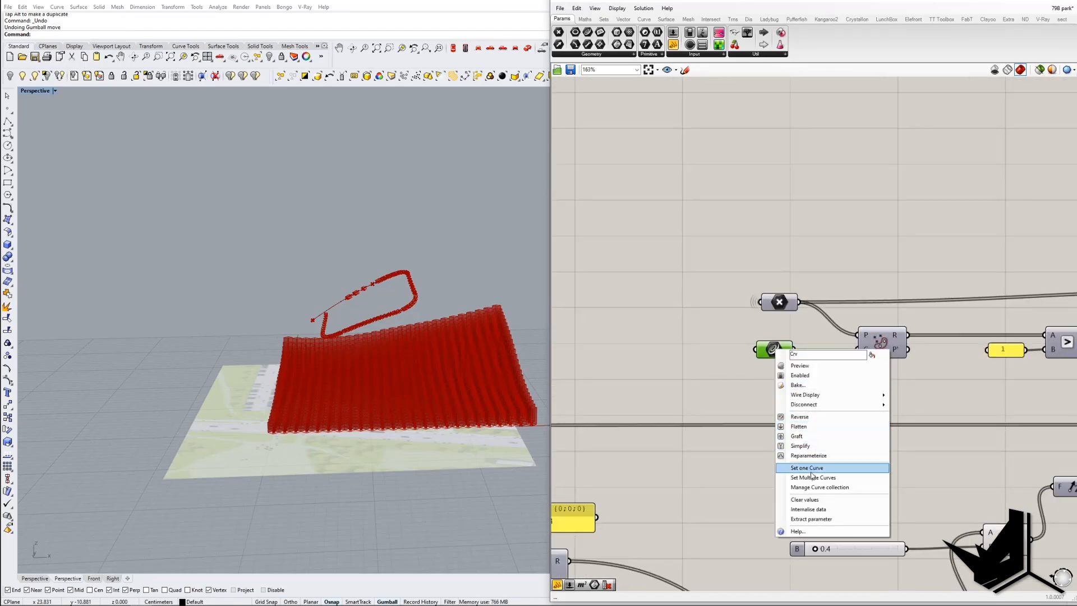
Set the Rhino viewport to the Top view and compare the green boundary curve with the site image and grid
right_click_drag(461, 331, 493, 148)
left_click(454, 49)
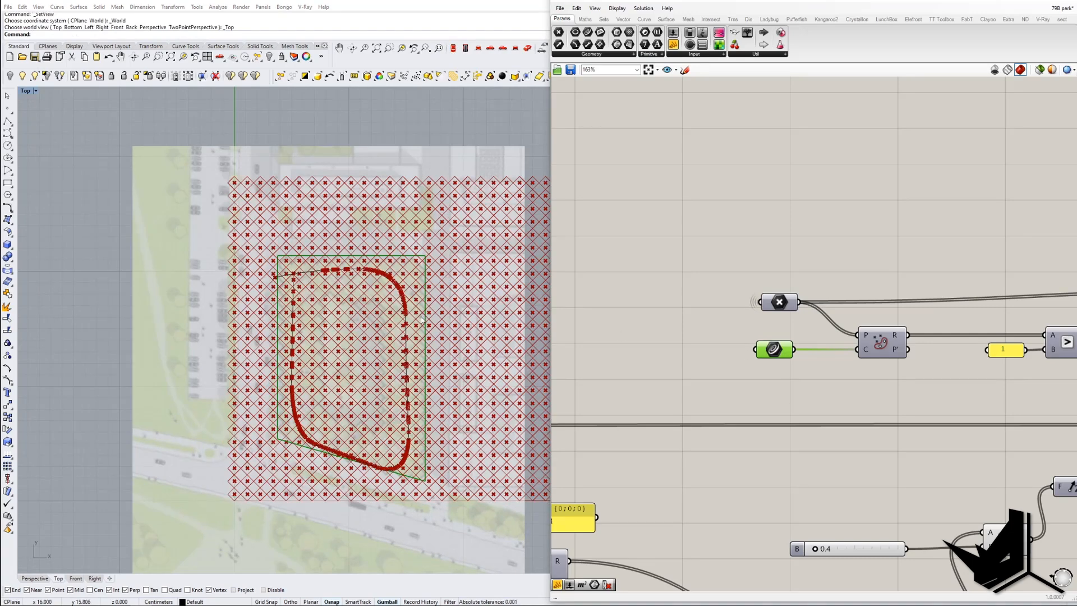
scroll(339, 267, "up", 6)
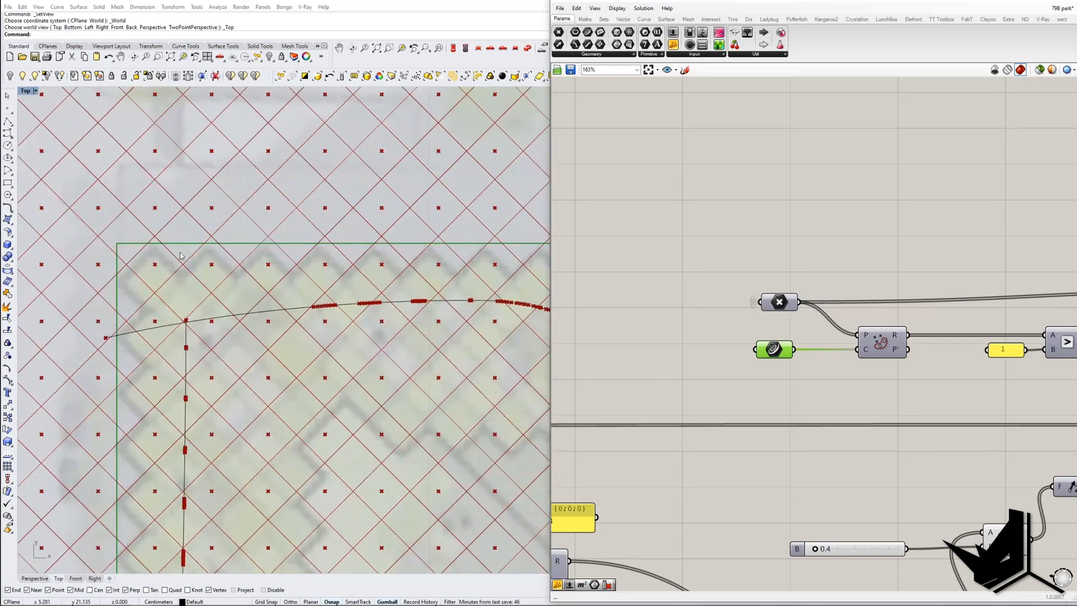
scroll(291, 252, "down", 4)
right_click_drag(405, 519, 435, 399)
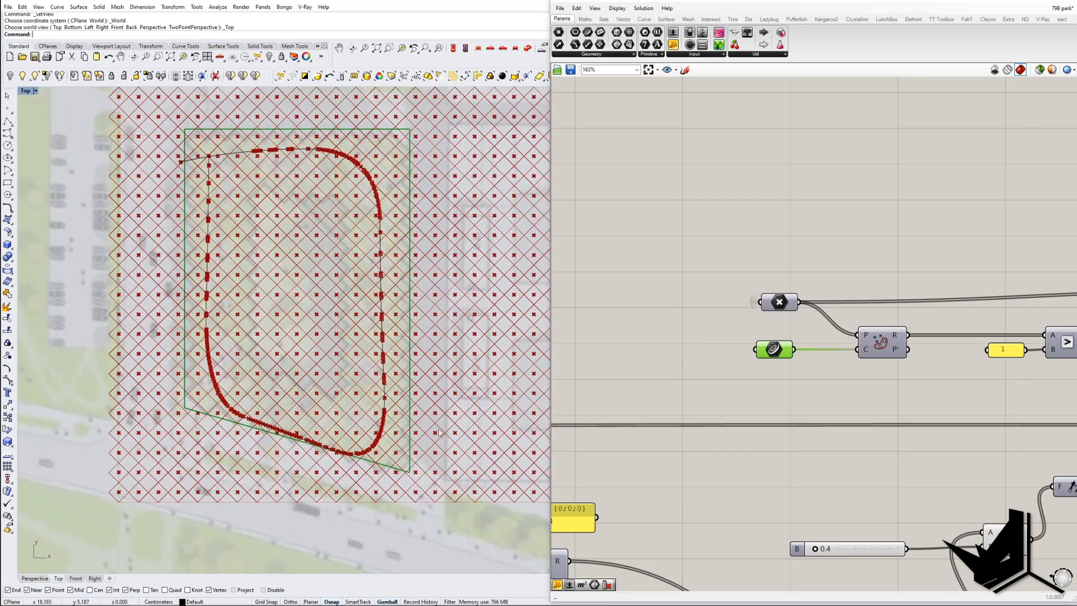
right_click_drag(166, 99, 195, 206)
right_click_drag(403, 381, 445, 389)
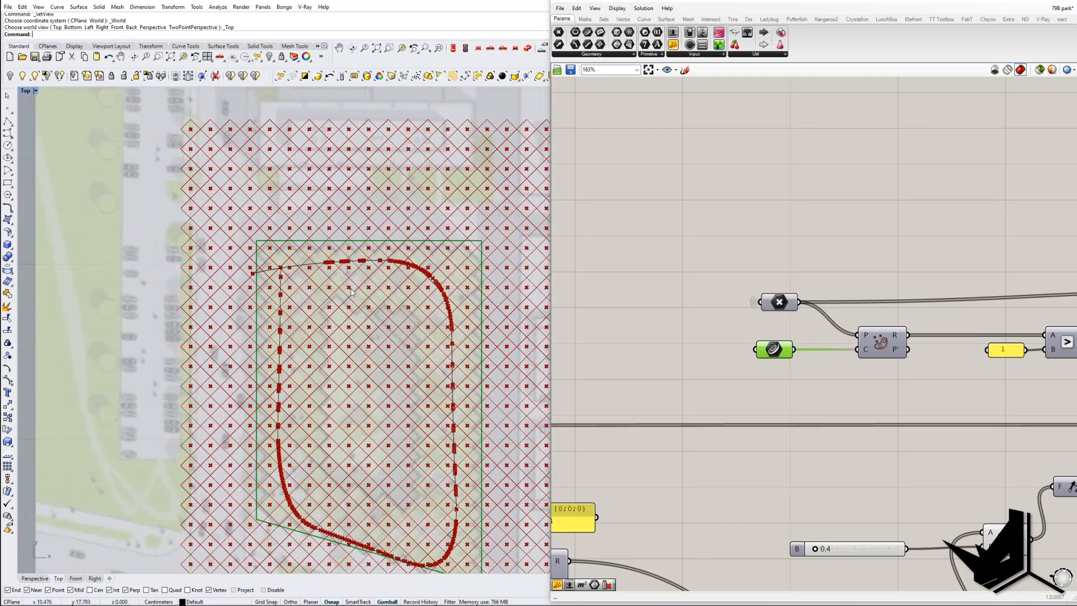
scroll(269, 228, "up", 6)
scroll(270, 227, "down", 4)
scroll(271, 230, "down", 3)
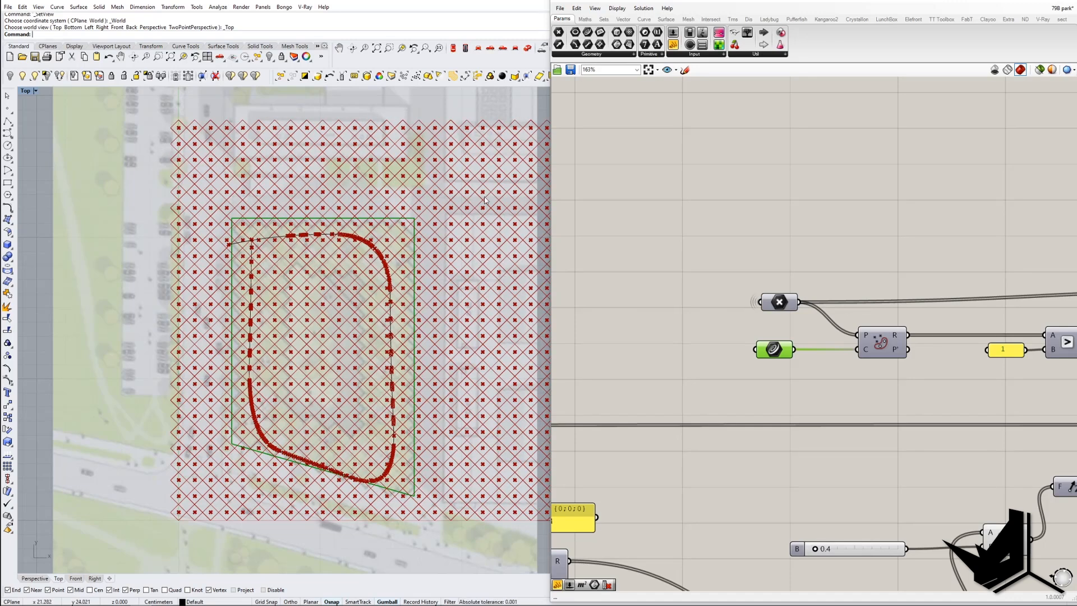
right_click_drag(503, 266, 421, 258)
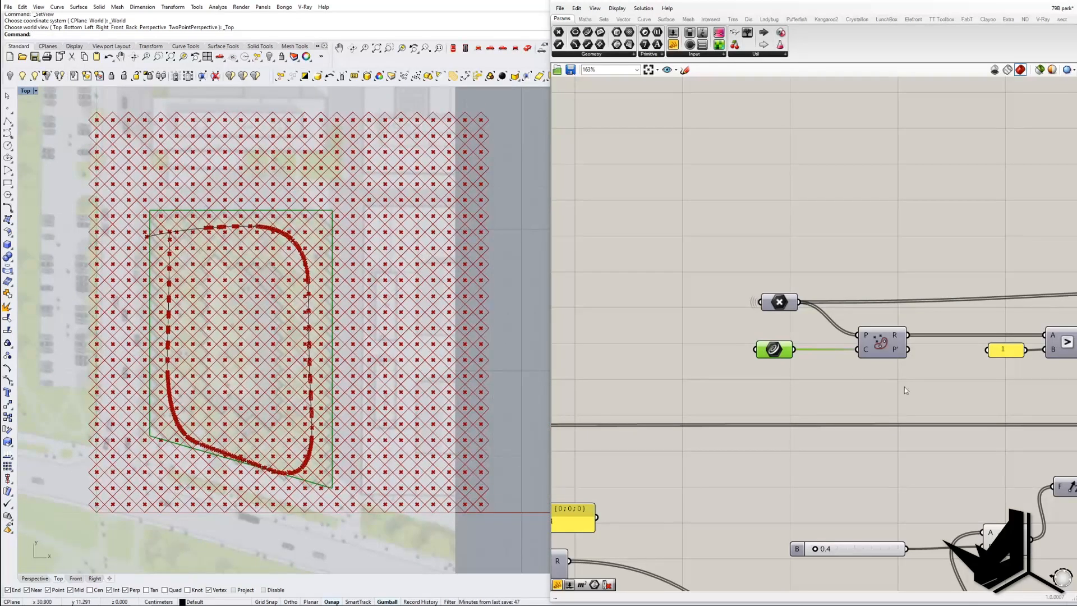
Inspect the Point In Curve component and reselect the boundary Curve parameter connected to it
right_click_drag(884, 364, 820, 364)
left_click_drag(815, 345, 830, 339)
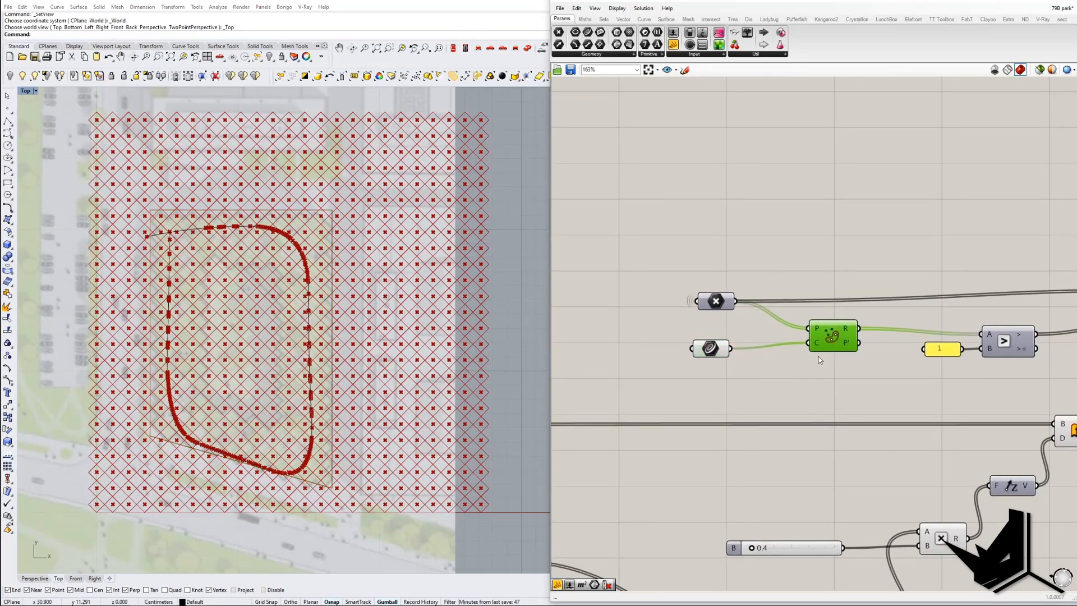
right_click_drag(831, 337, 814, 354)
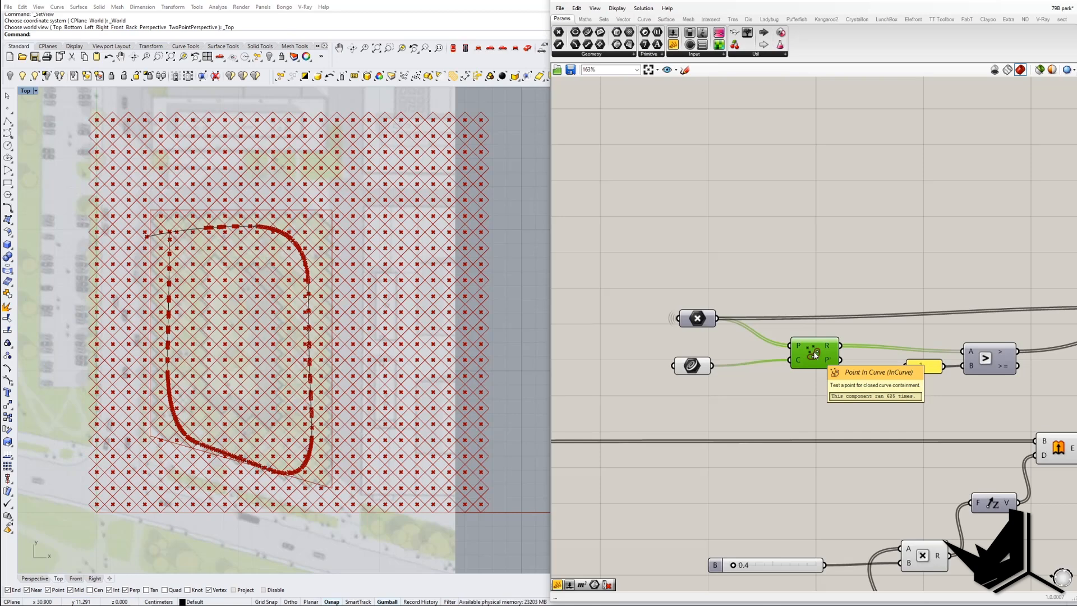
right_click_drag(815, 355, 788, 377)
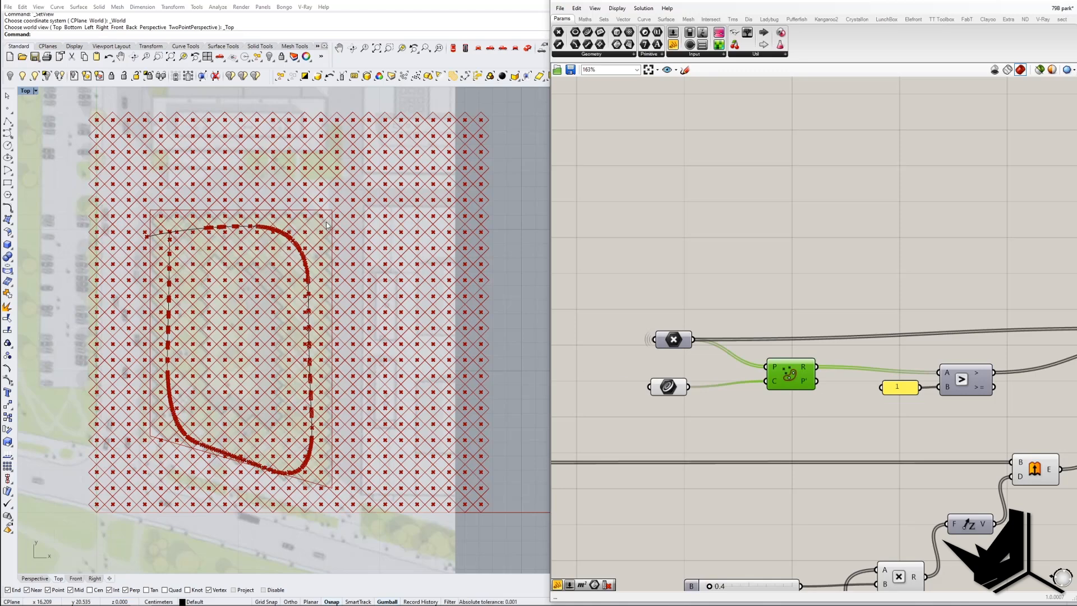
left_click(676, 391)
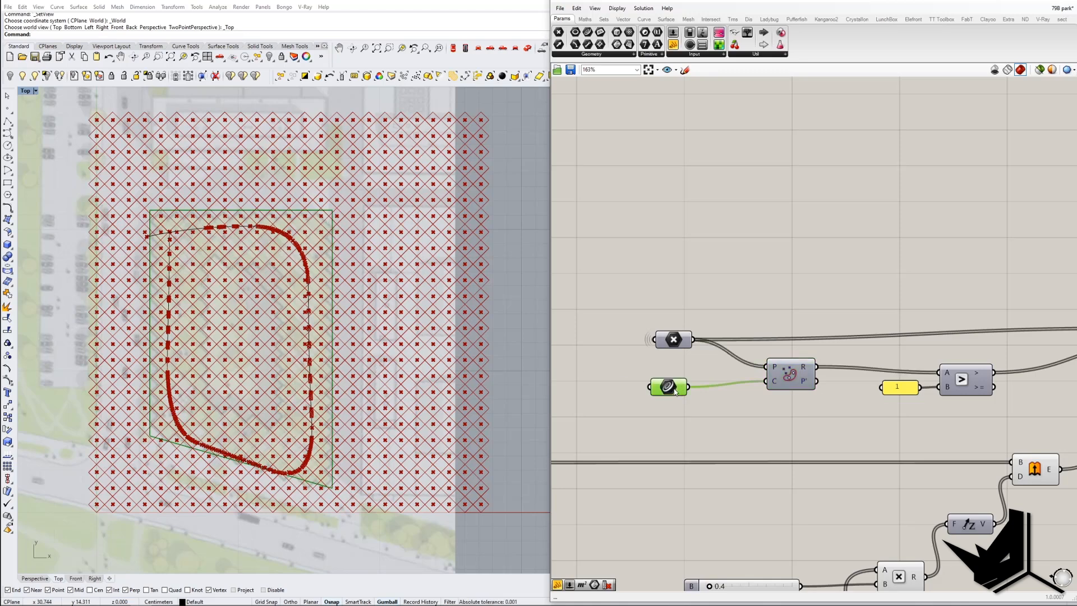
Switch to the Snipping Tool, capture the Top viewport with the Grasshopper canvas, and choose the Blue Pen
left_click(211, 603)
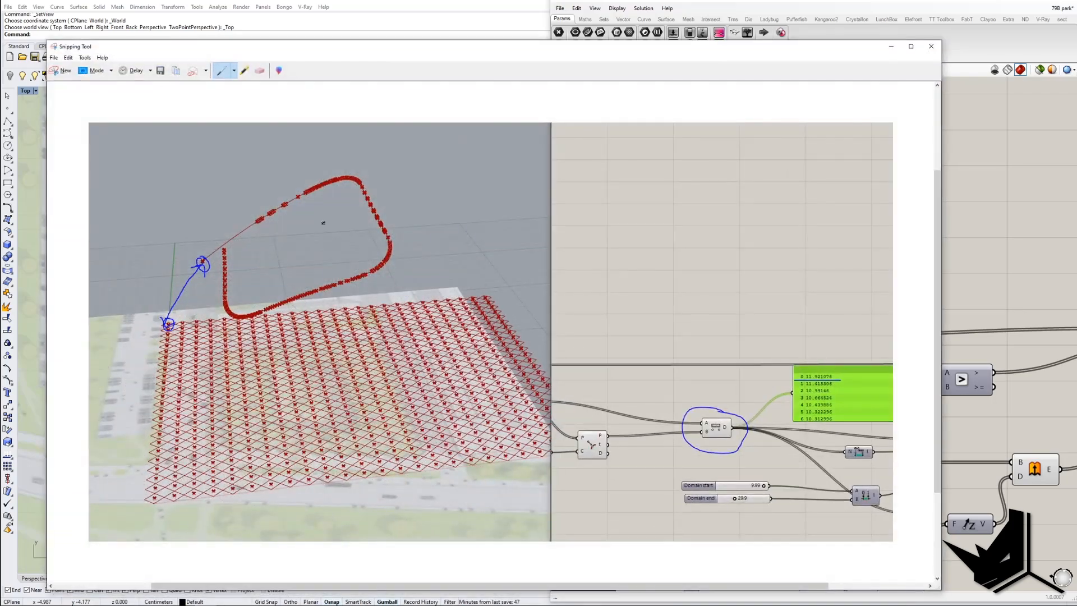
left_click(63, 70)
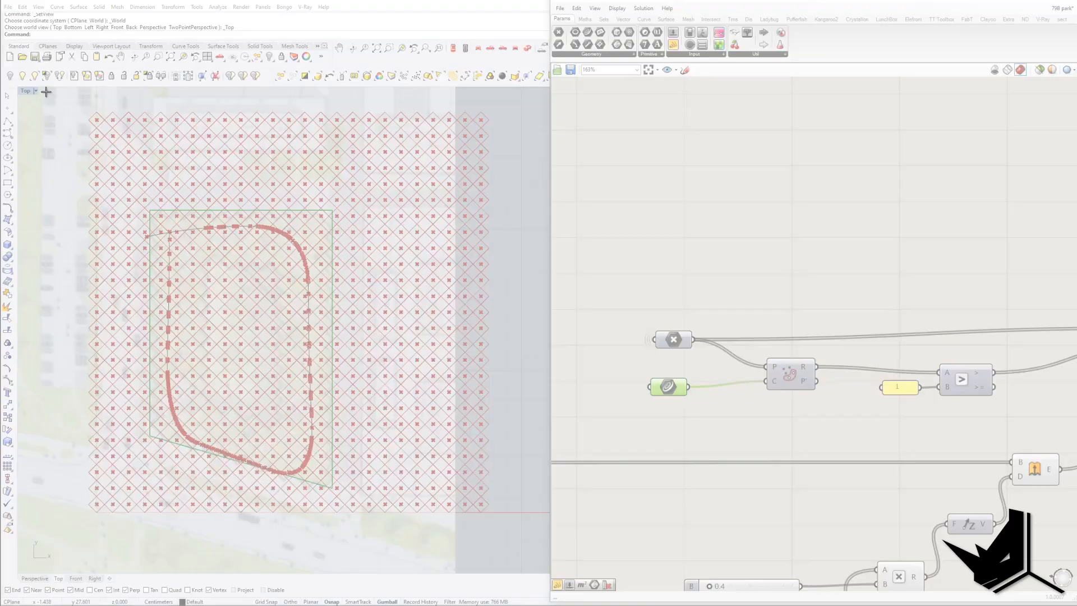
left_click_drag(46, 91, 1007, 576)
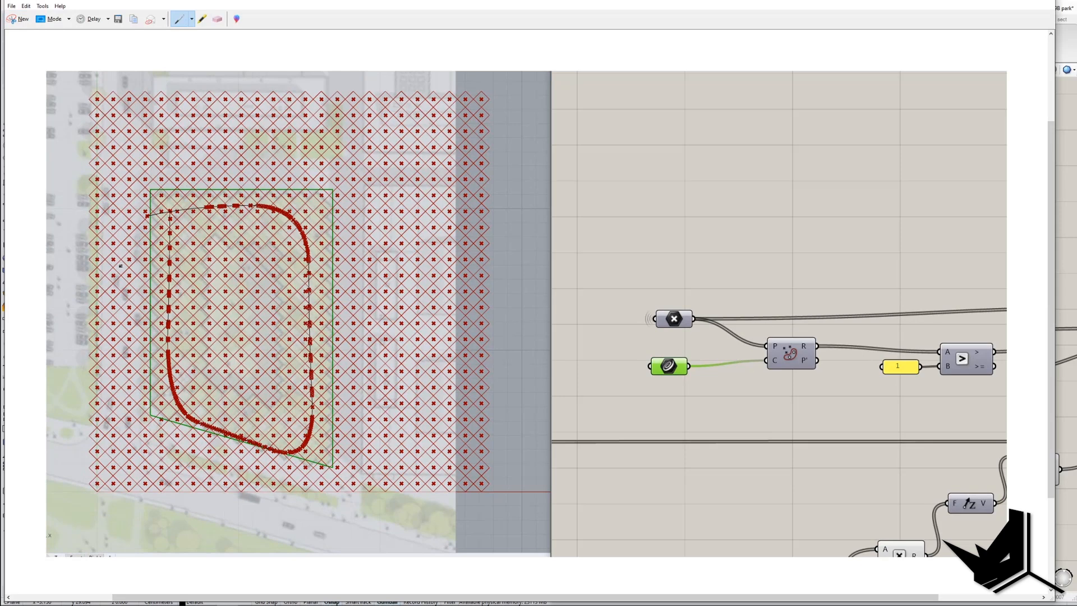
left_click(191, 18)
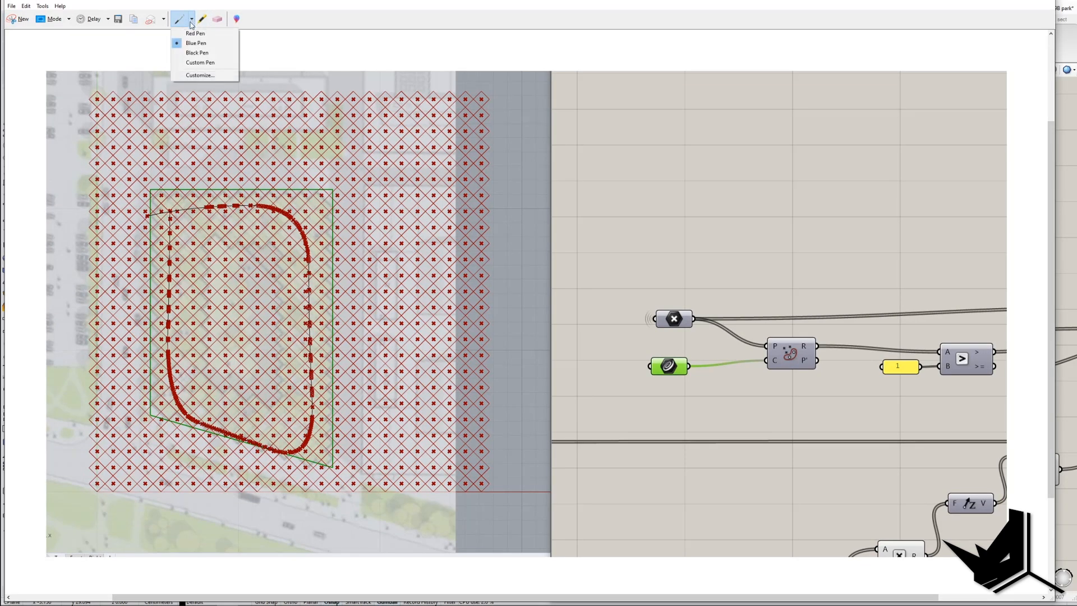
left_click(196, 43)
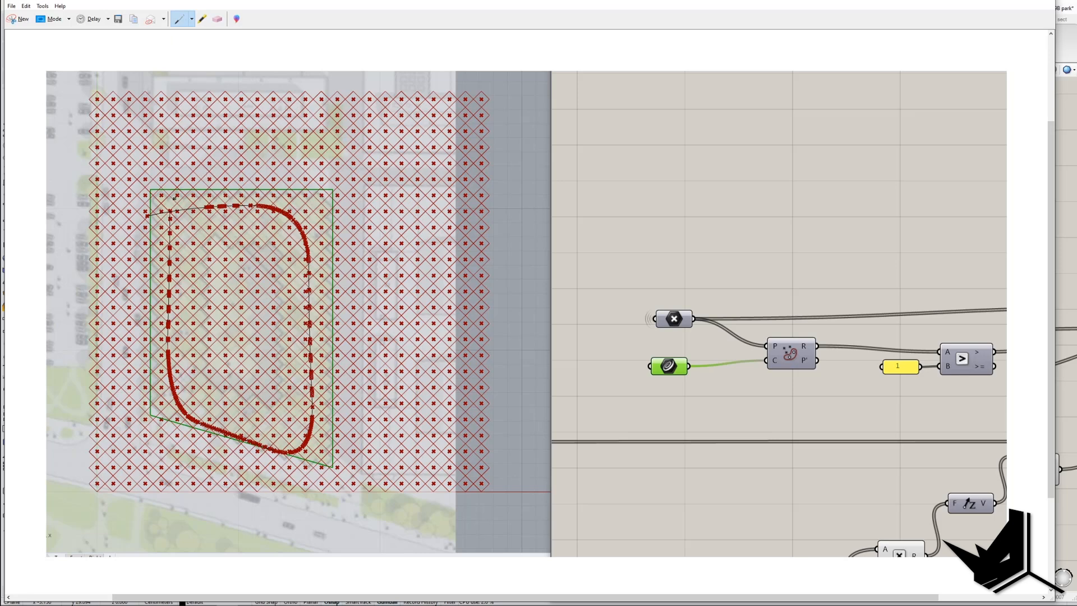
Scribble over the grid cells inside the boundary curve, cross out four areas outside it, and dismiss the Snipping Tool
mouse_move(155, 200)
left_mouse_down()
mouse_move(171, 222)
mouse_move(236, 209)
mouse_move(168, 312)
mouse_move(292, 247)
mouse_move(166, 380)
mouse_move(269, 345)
mouse_move(302, 388)
mouse_move(268, 430)
mouse_move(308, 440)
left_mouse_up()
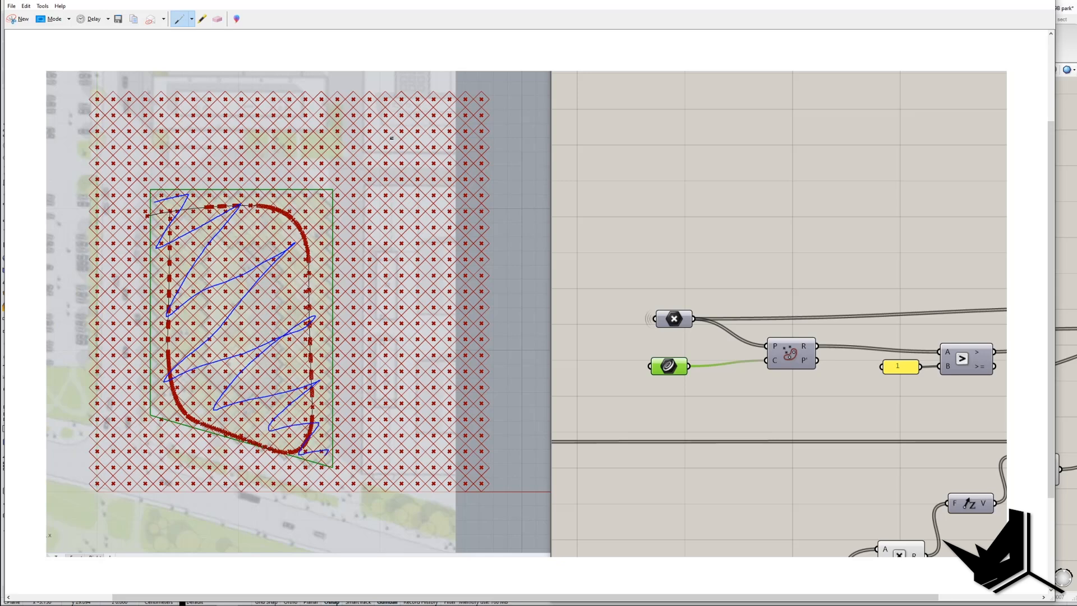
left_click_drag(366, 116, 430, 196)
left_click_drag(420, 134, 355, 168)
left_click_drag(386, 303, 447, 377)
left_click_drag(449, 316, 387, 377)
left_click_drag(84, 100, 145, 147)
left_click_drag(102, 150, 157, 115)
left_click_drag(137, 467, 166, 485)
left_click_drag(124, 491, 164, 475)
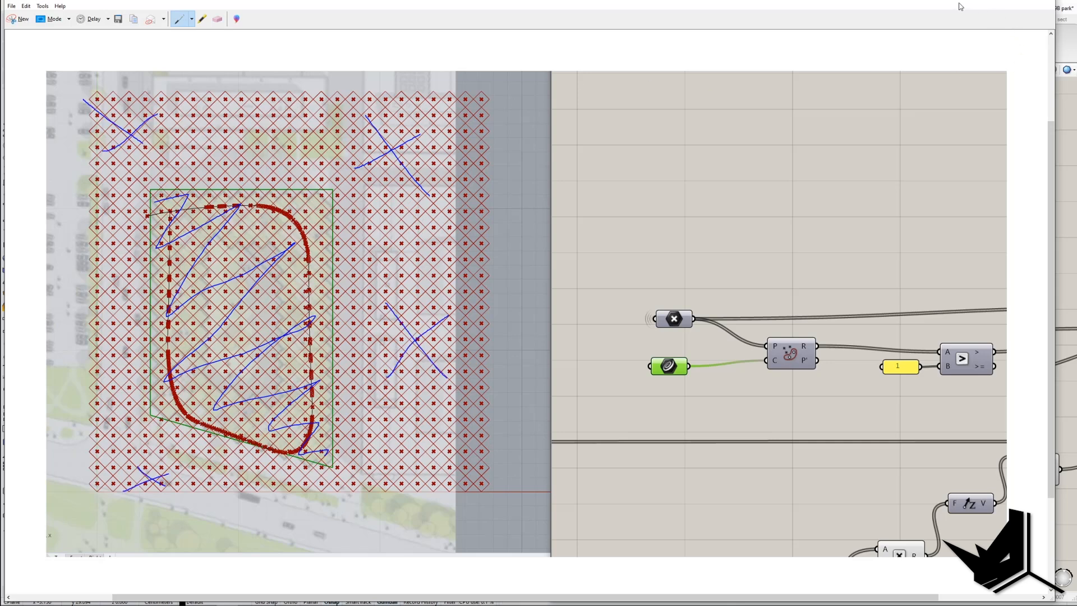
left_click(1000, 1)
Add a panel above Point In Curve, connect the Relationship output to it, enlarge it and scroll to its end
right_click_drag(901, 347, 831, 353)
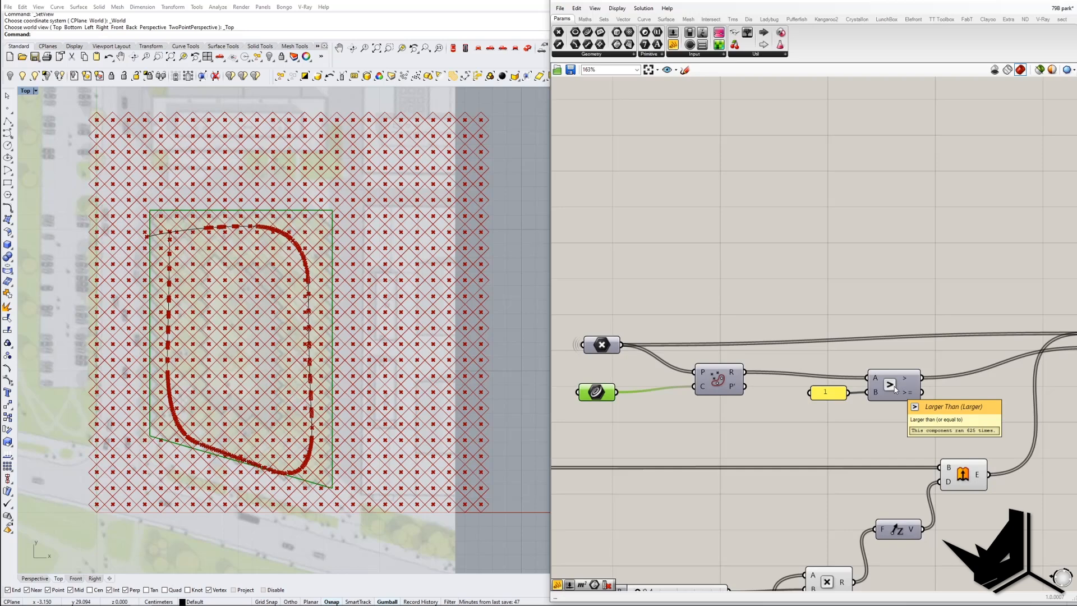
right_click_drag(788, 298, 758, 294)
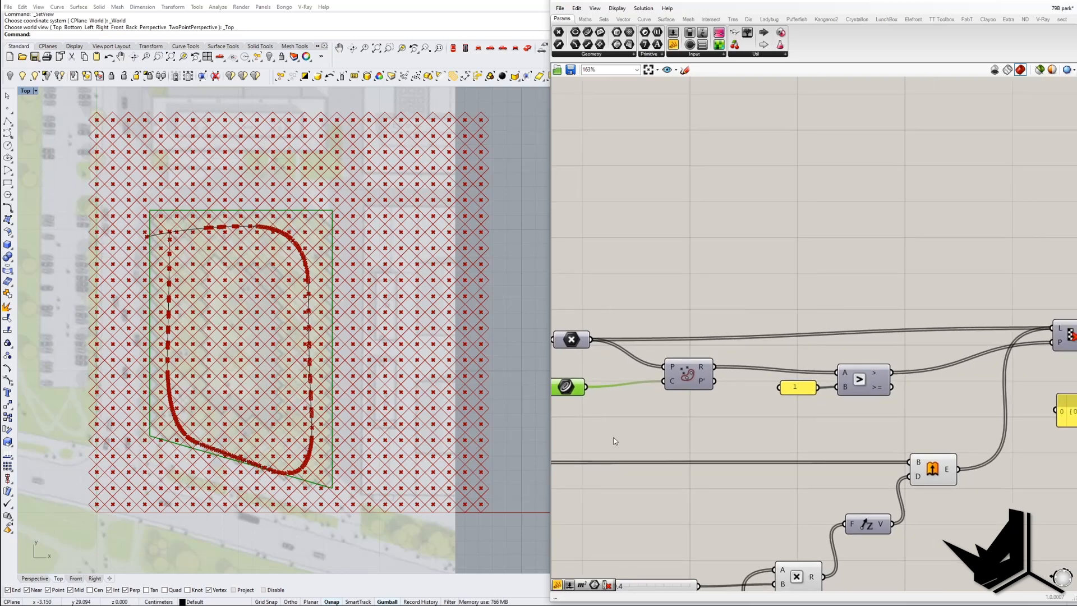
left_click(776, 268)
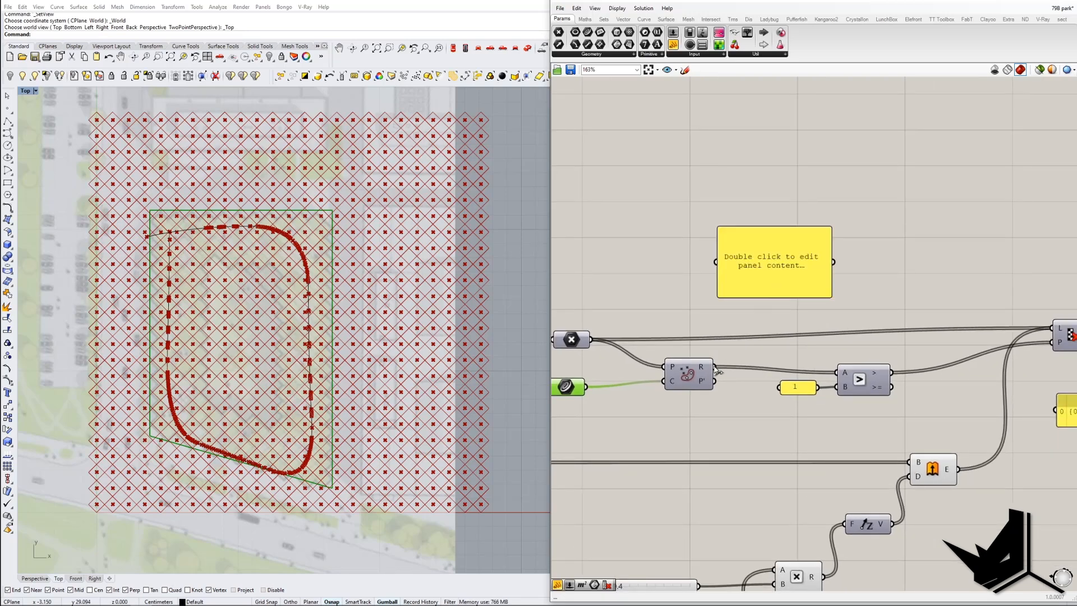
left_click_drag(715, 367, 718, 263)
left_click_drag(771, 231, 881, 178)
right_click_drag(949, 251, 832, 261)
left_click_drag(827, 259, 878, 325)
left_click_drag(873, 207, 874, 324)
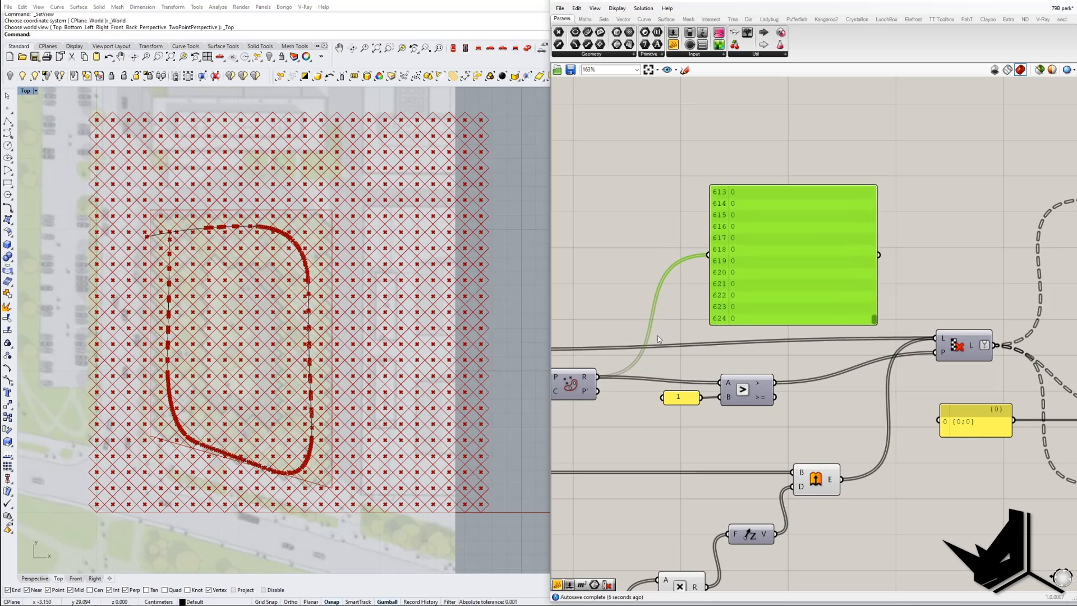
Inspect Point In Curve's Relationship output, the panel holding 1, and the Larger Than component's First Number input
right_click_drag(606, 345, 713, 339)
mouse_move(693, 371)
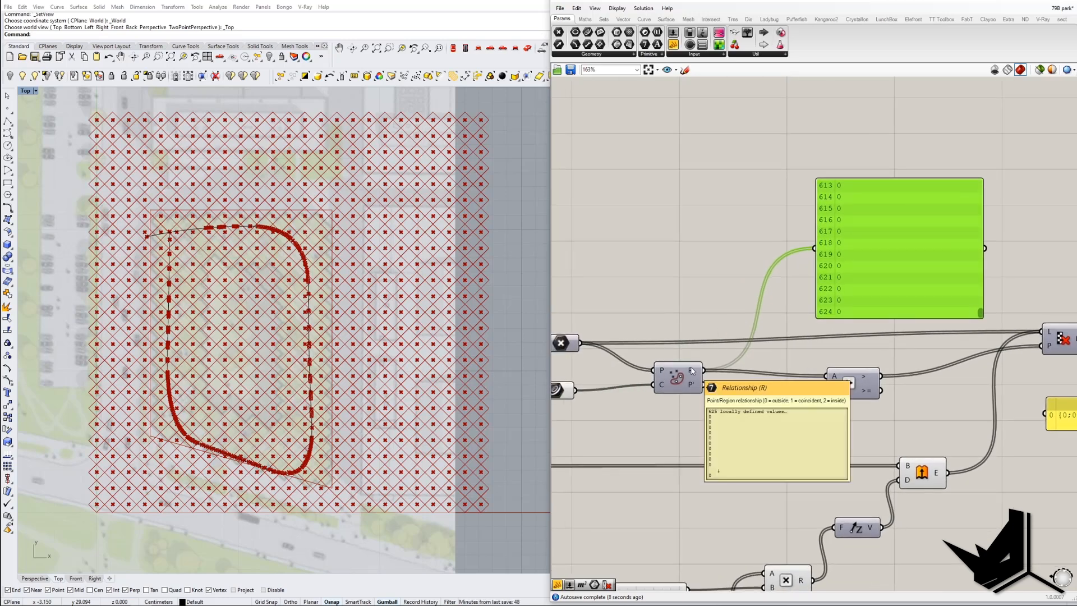
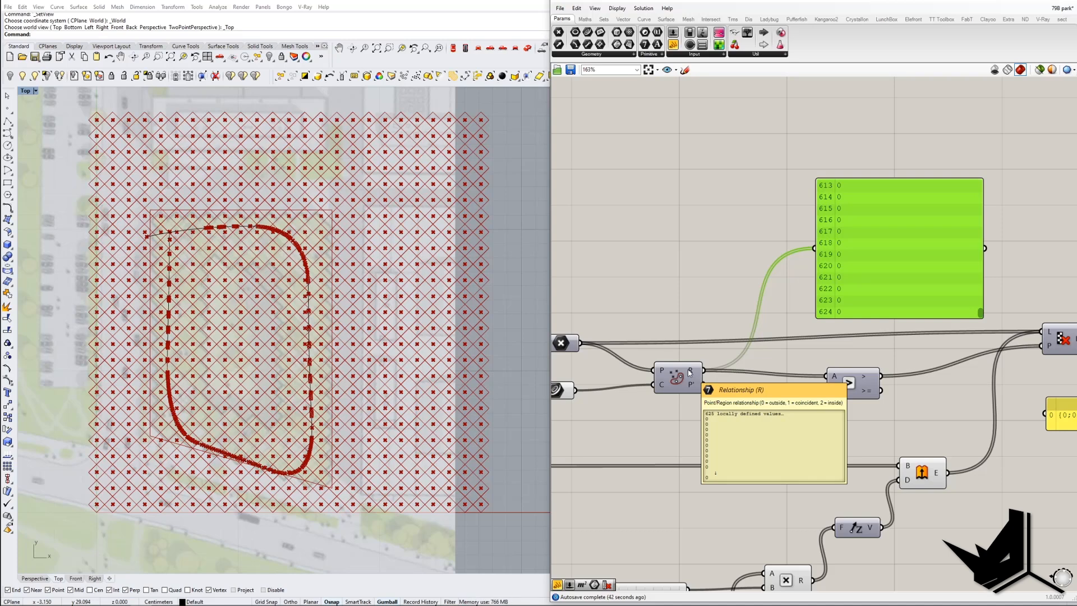
left_click(794, 394)
left_click_drag(794, 394, 789, 393)
right_click_drag(877, 419, 805, 461)
left_click_drag(777, 429, 783, 422)
mouse_move(769, 414)
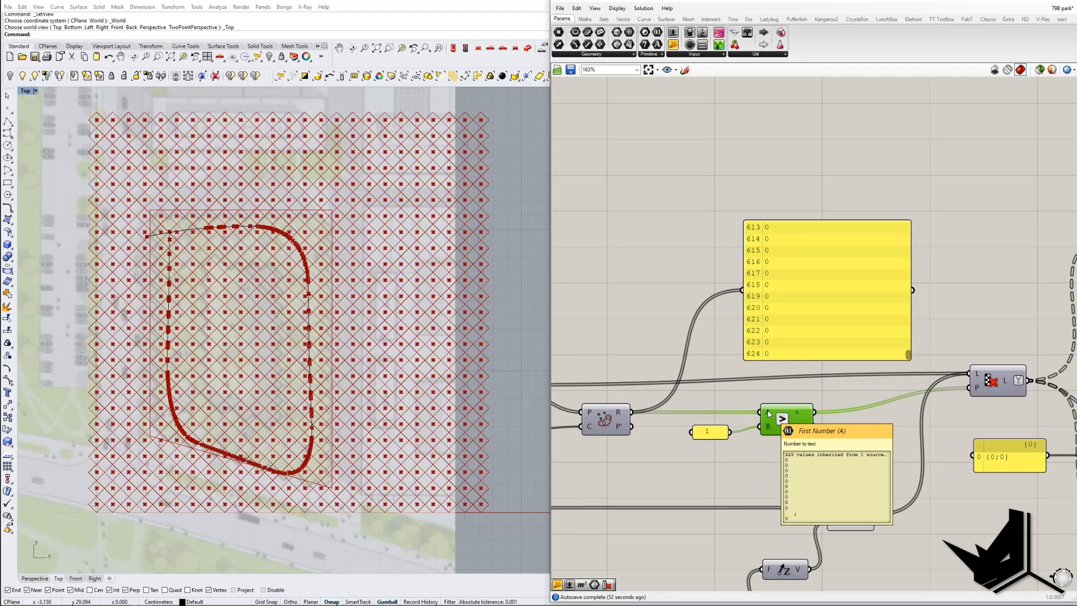
Move the Relationship panel aside, add a panel for Larger Than's first output, and stretch it to the same height
right_click_drag(858, 306, 776, 324)
right_click_drag(728, 247, 740, 285)
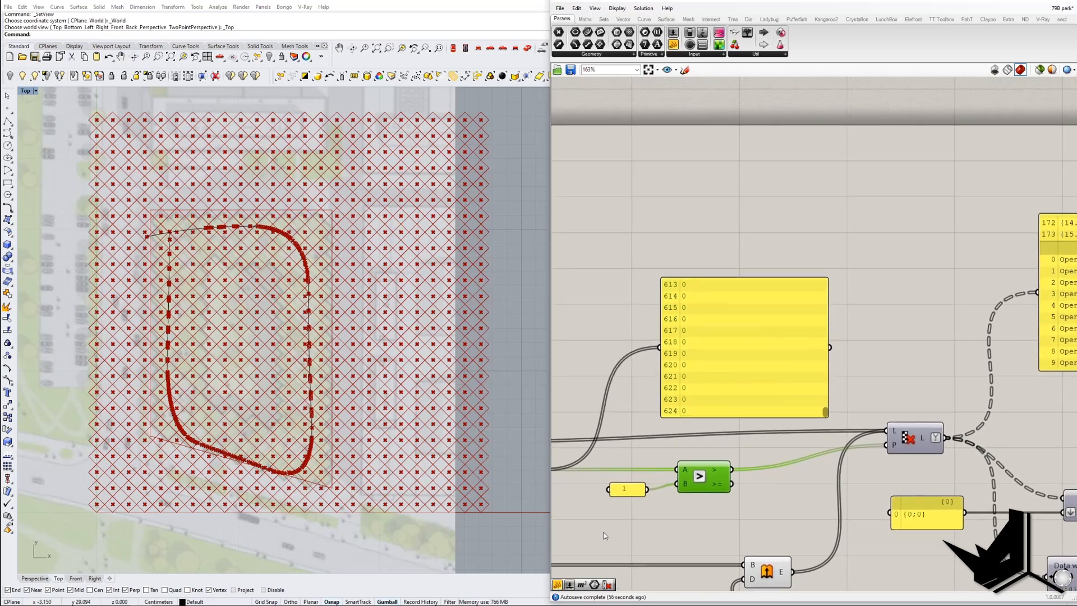
left_click_drag(736, 336, 697, 288)
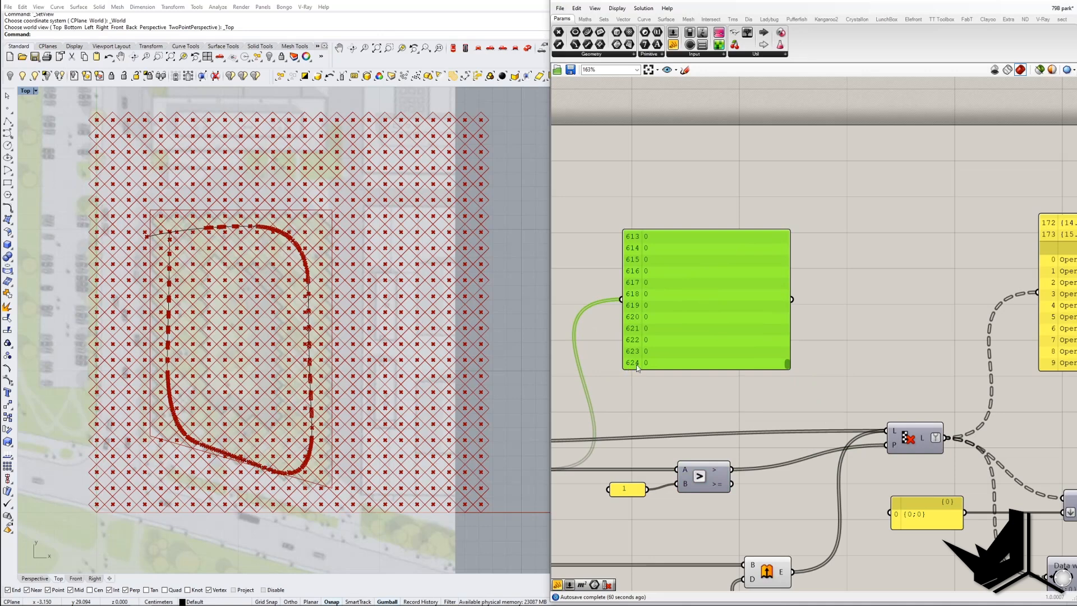
left_click(560, 585)
left_click(858, 344)
left_click_drag(732, 469, 835, 273)
left_click_drag(920, 271, 923, 343)
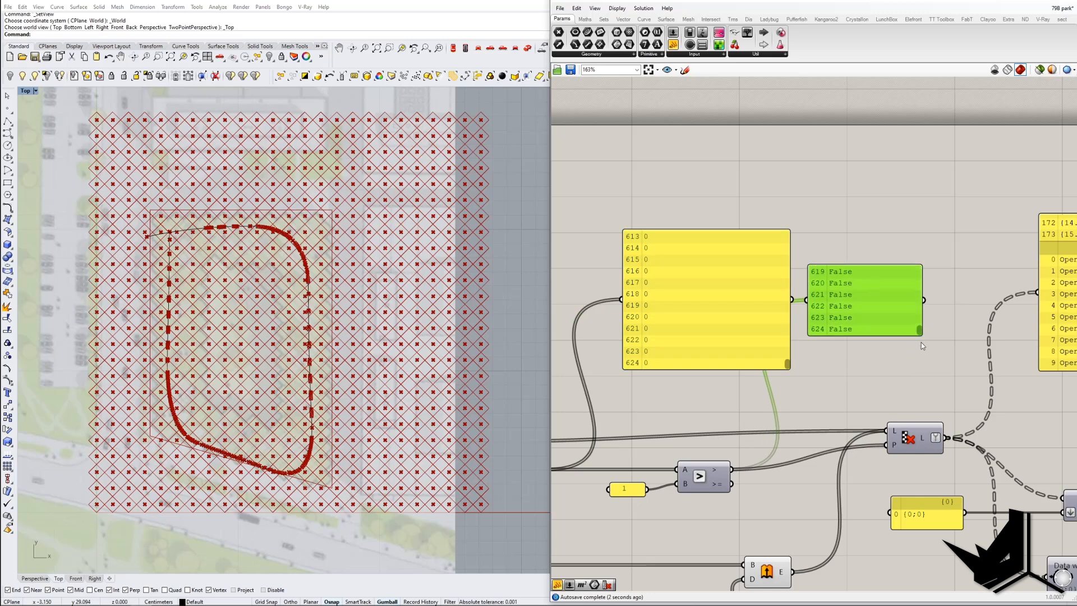
left_click_drag(847, 337, 847, 372)
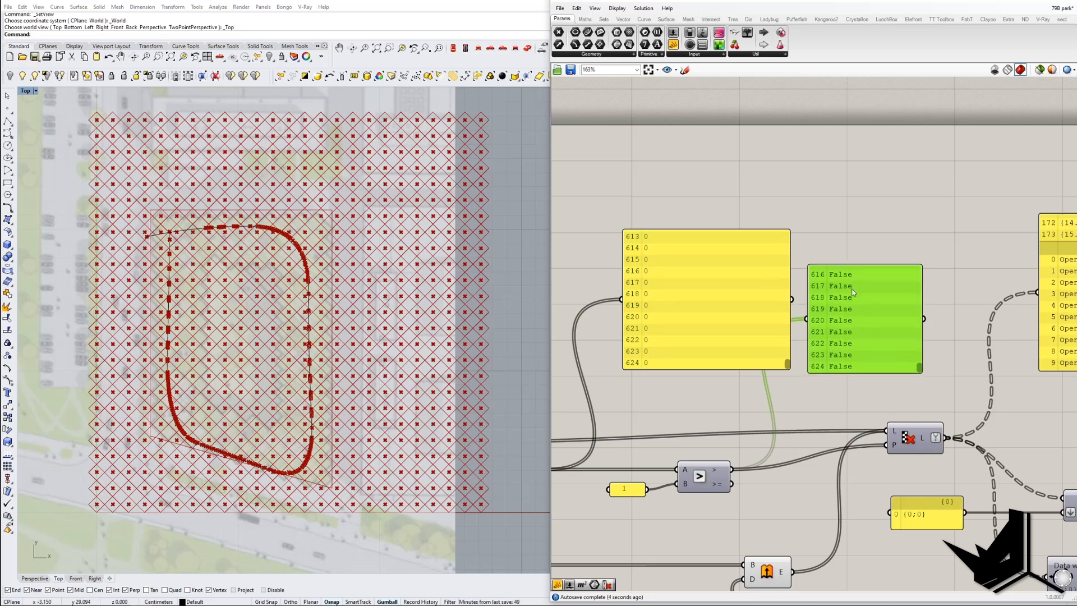
left_click_drag(844, 263, 844, 230)
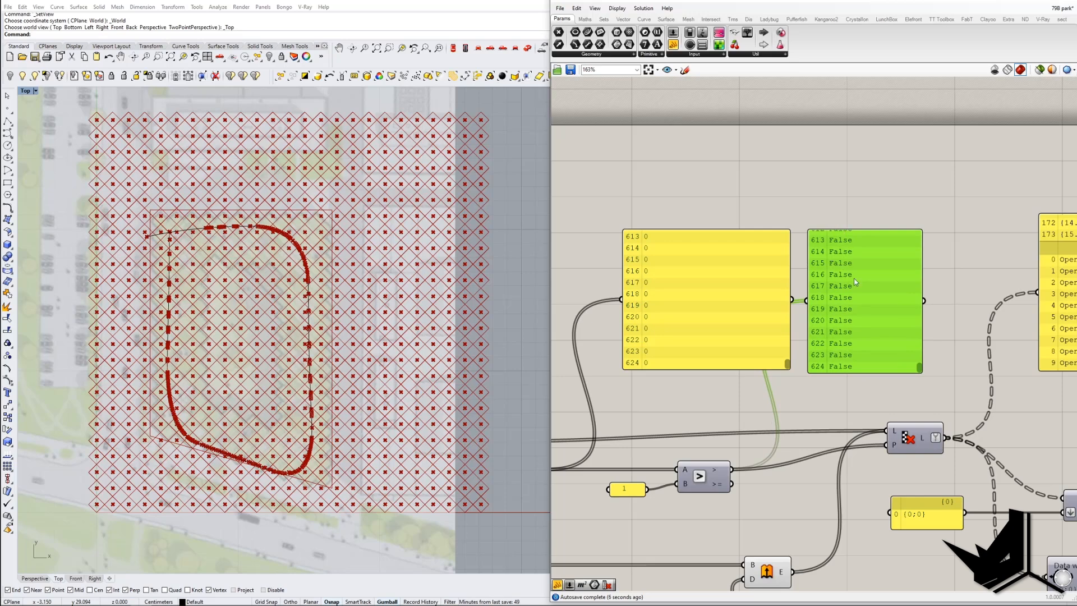
Compare the Relationship and Larger Than panels at their first items and around index 354, and nudge the Larger Than panel
left_click_drag(920, 368, 929, 233)
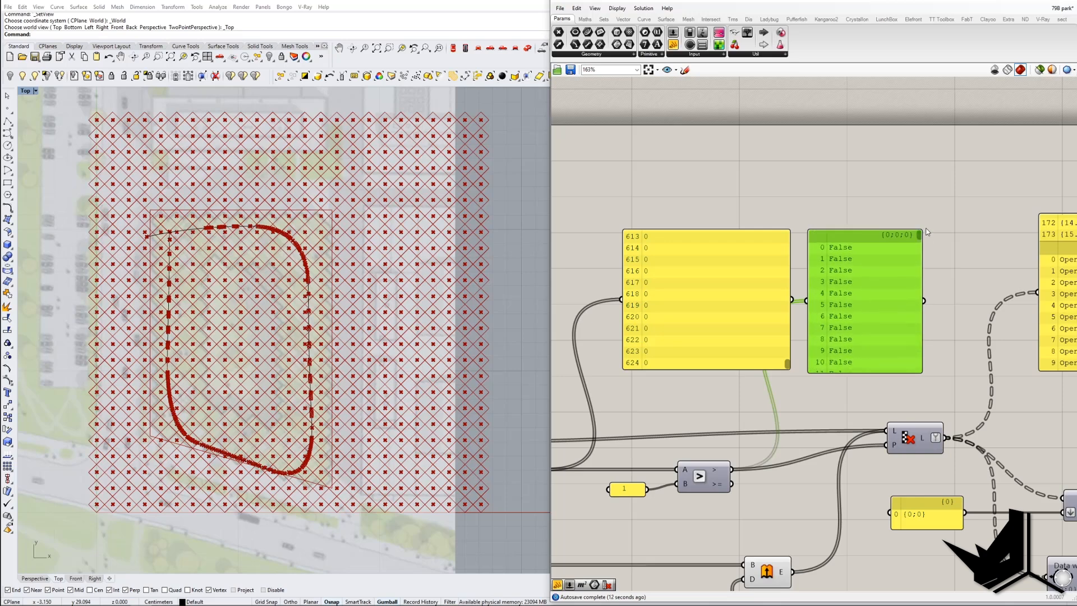
left_click_drag(789, 366, 788, 221)
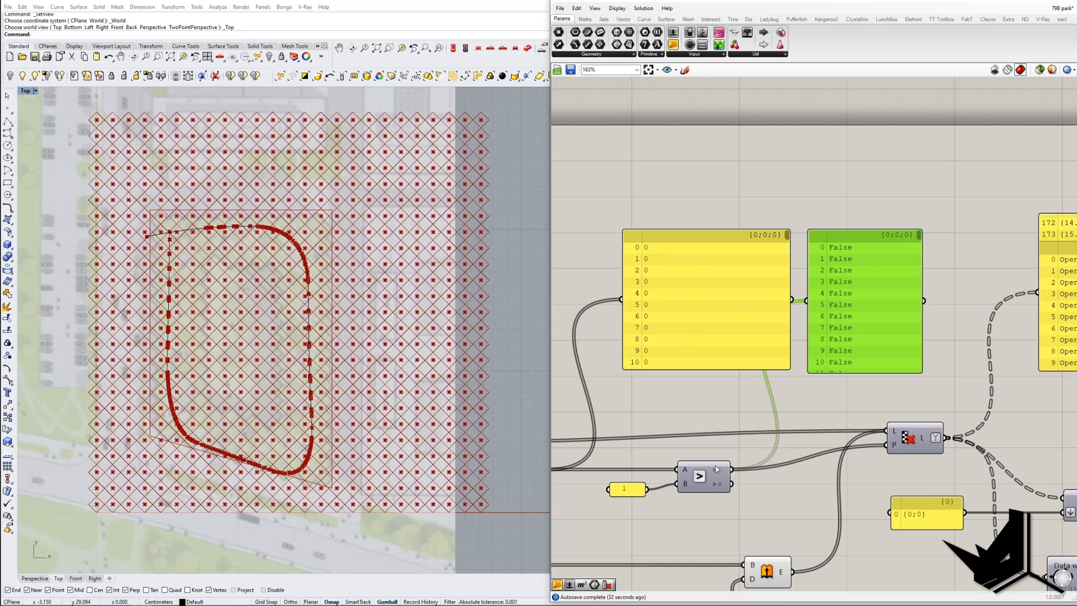
left_click_drag(787, 237, 789, 313)
scroll(777, 281, "down", 10)
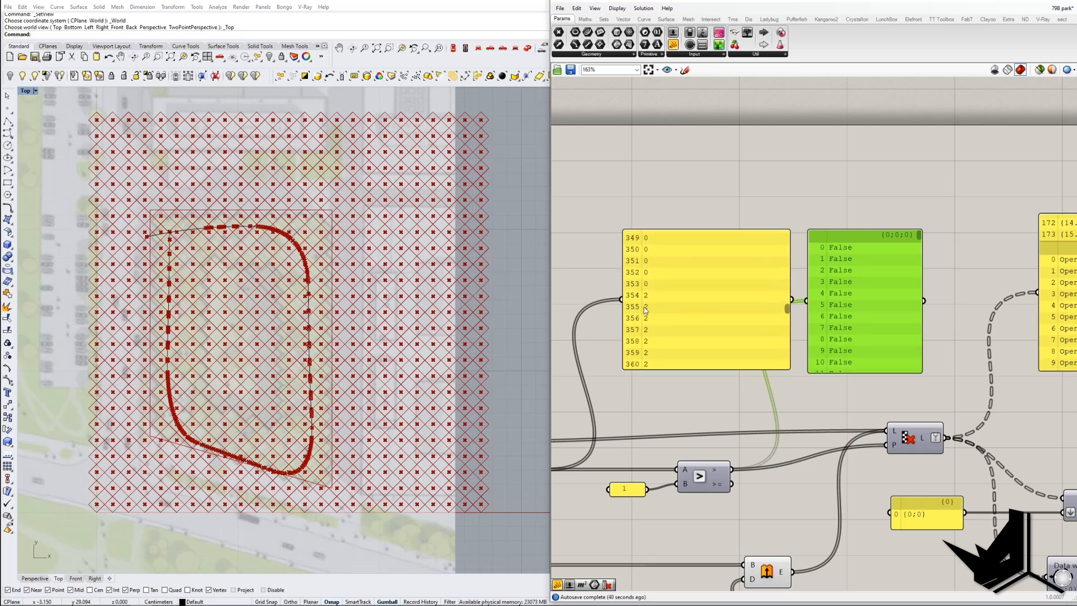
left_click_drag(910, 236, 917, 314)
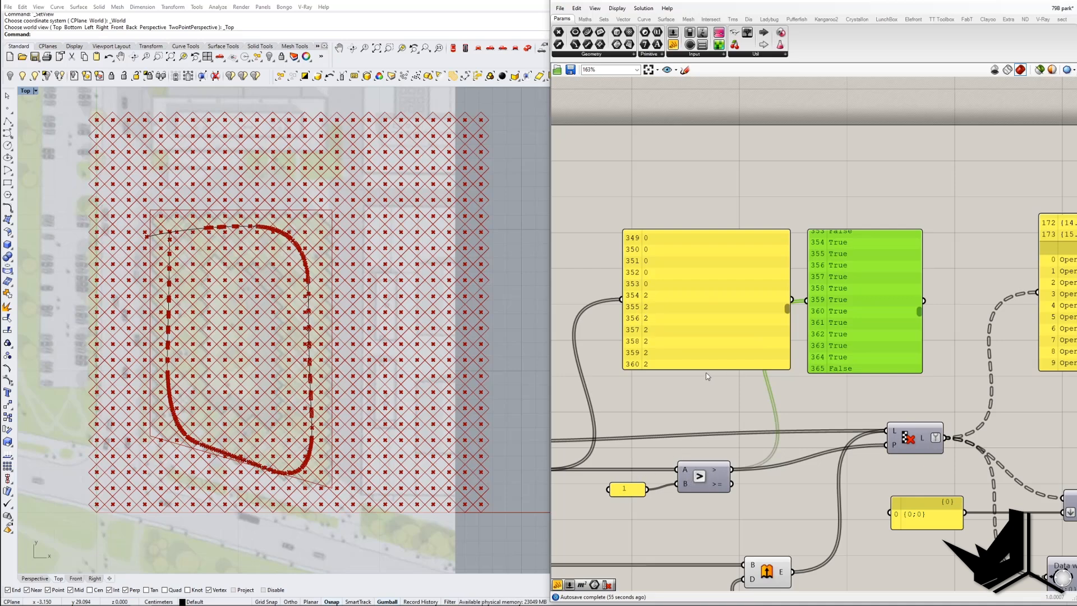
mouse_move(835, 316)
left_mouse_down()
mouse_move(856, 306)
mouse_move(829, 314)
left_mouse_up()
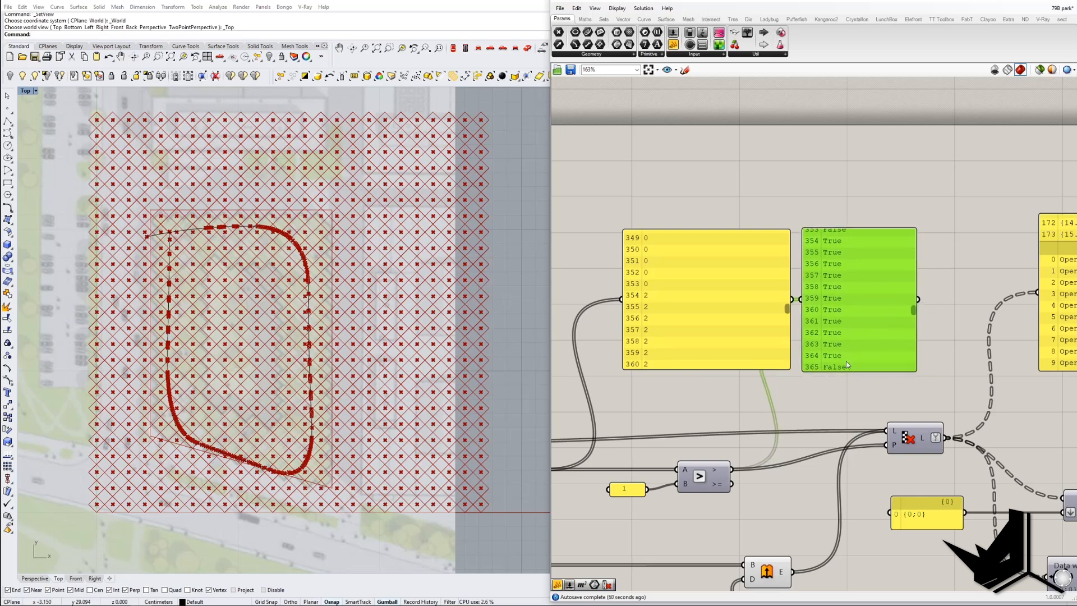
Select Cull Pattern and the upstream Point parameter to trace the list feeding the cull
right_click_drag(816, 417, 805, 399)
scroll(806, 398, "down", 3)
scroll(777, 406, "up", 2)
right_click_drag(732, 406, 704, 380)
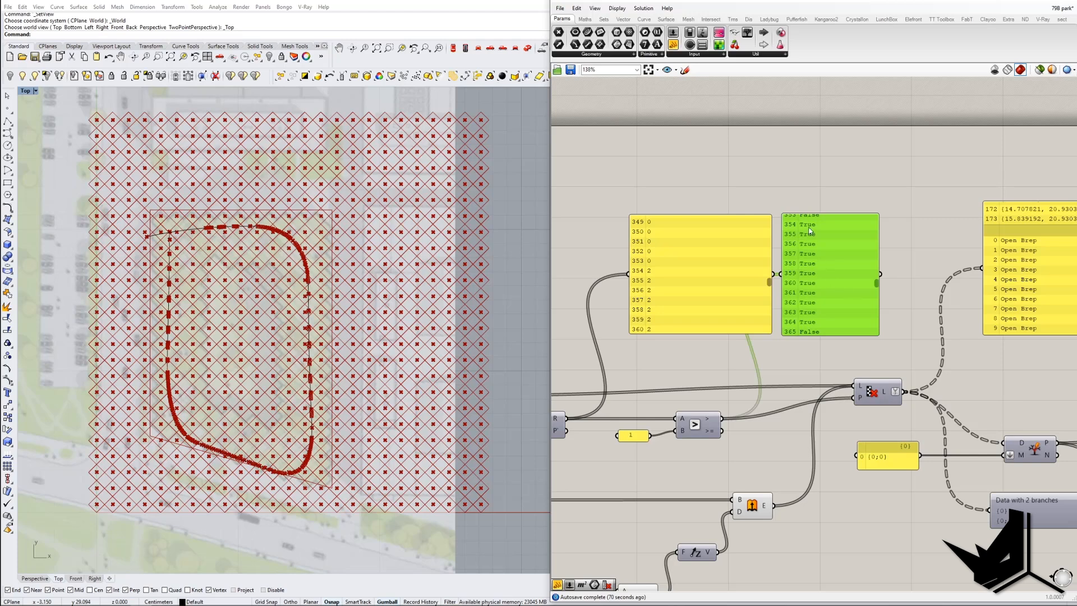
left_click(865, 400)
right_click_drag(865, 400, 948, 328)
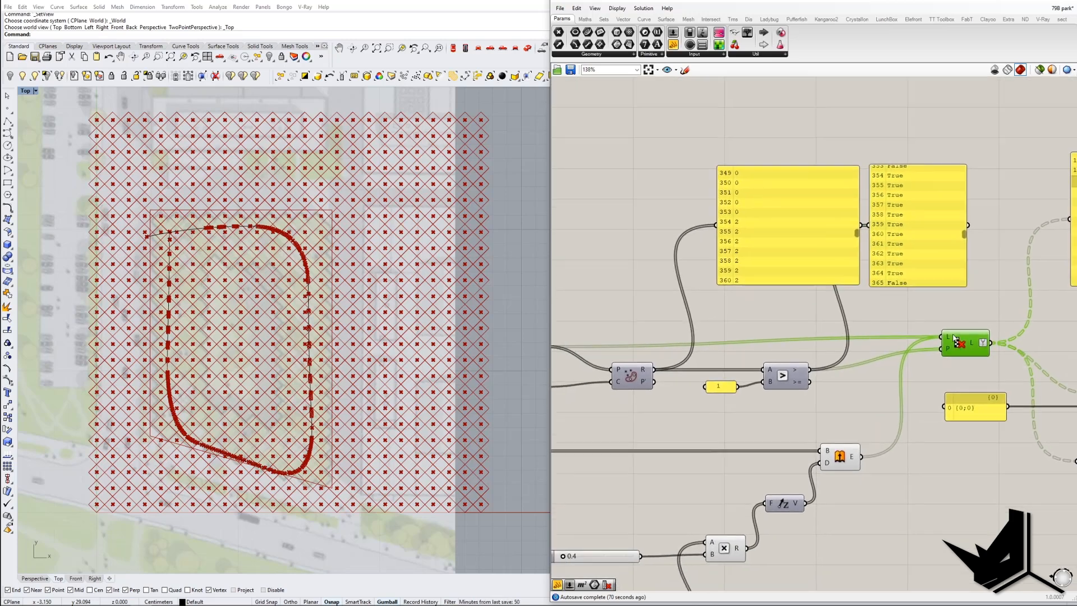
scroll(949, 332, "down", 3)
scroll(737, 332, "up", 3)
left_click(671, 349)
mouse_move(672, 348)
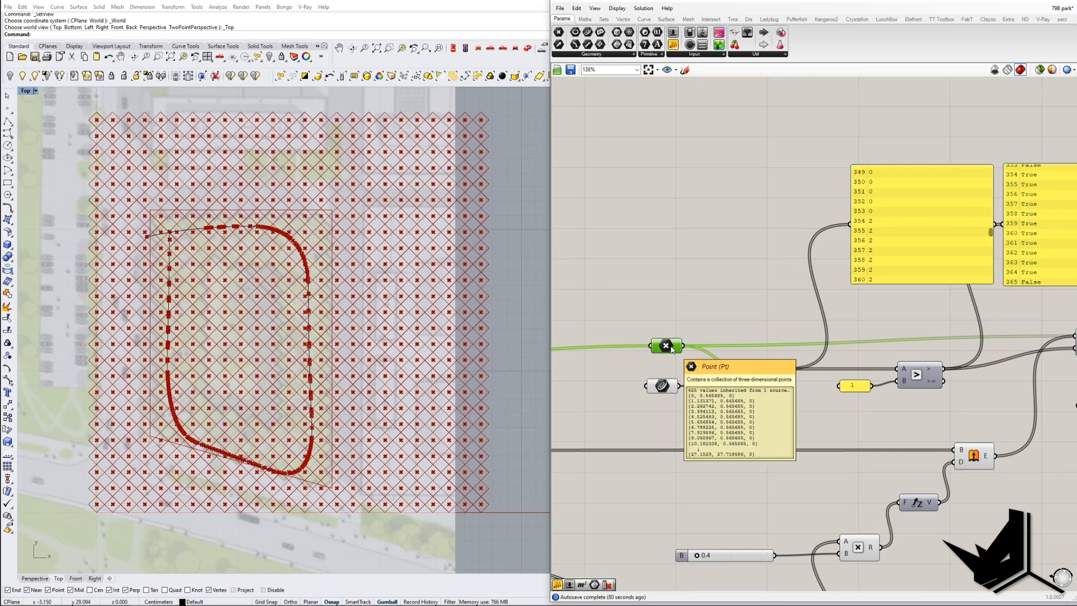
Briefly preview the Point parameter, highlight its grid points in the viewport, and hide it again
scroll(673, 349, "down", 8)
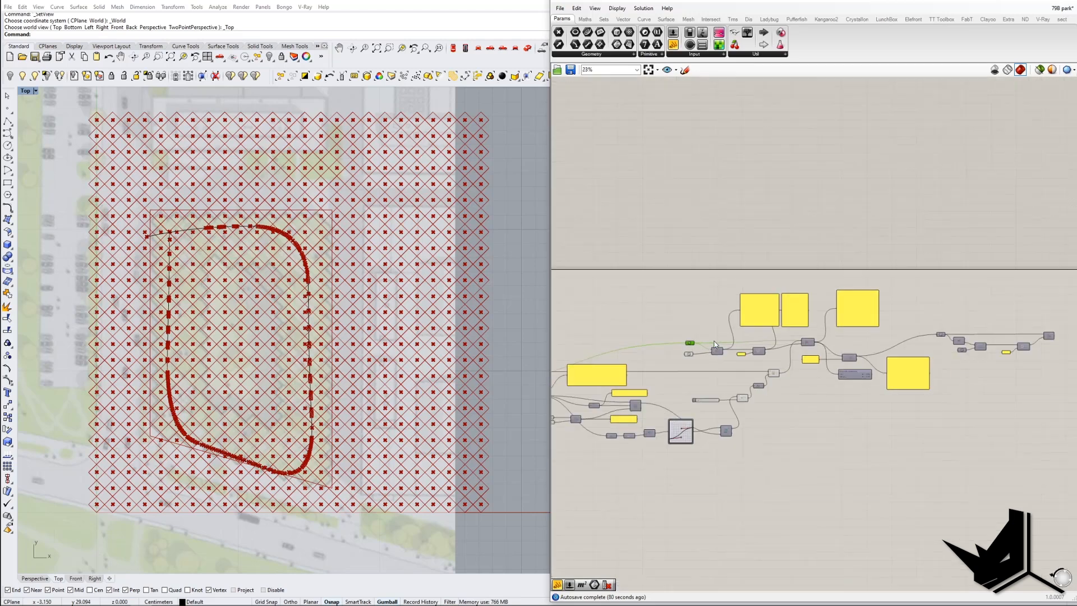
scroll(708, 341, "up", 5)
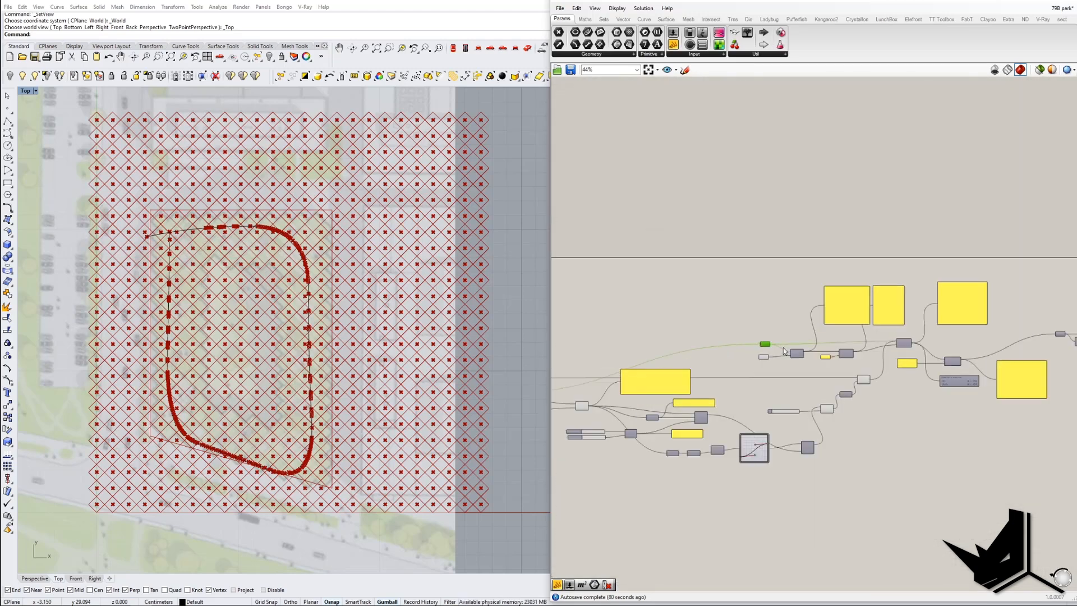
middle_click(749, 341)
left_click(766, 319)
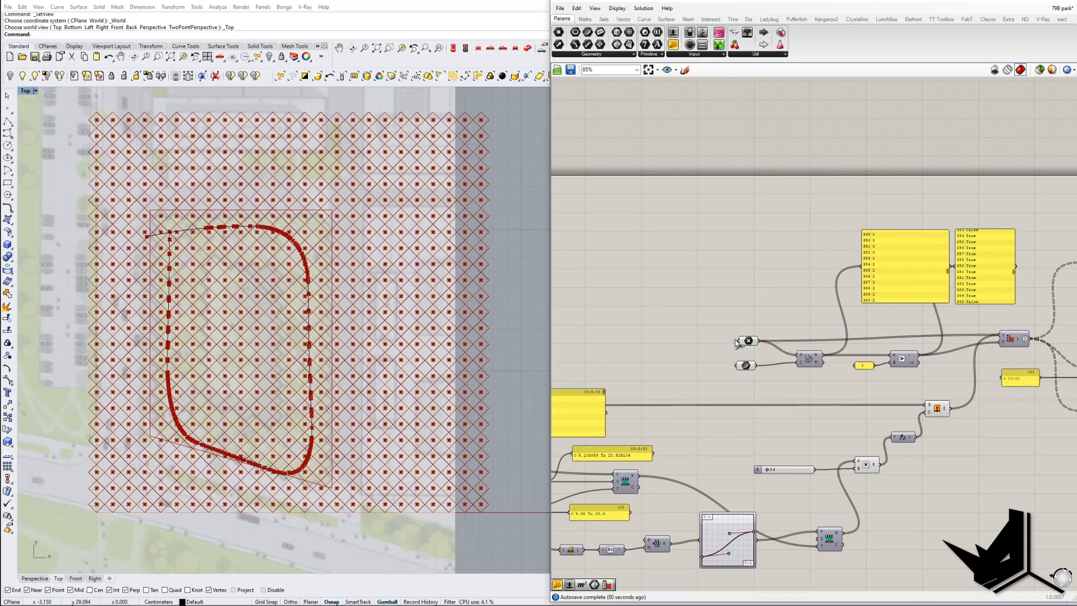
left_click(749, 343)
right_click_drag(769, 327, 704, 320)
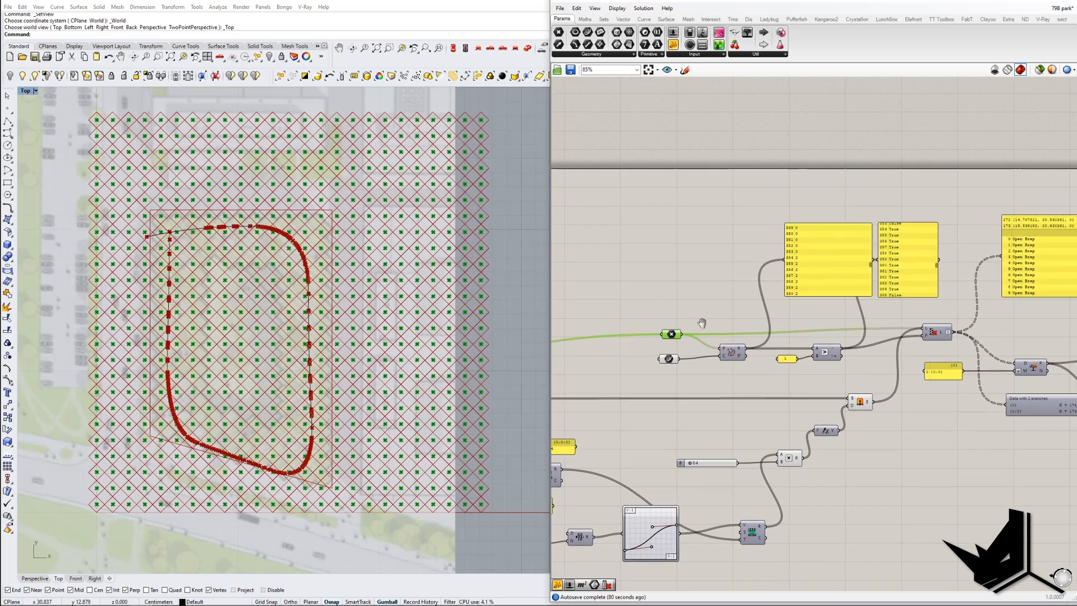
scroll(707, 329, "up", 3)
middle_click(670, 332)
left_click(699, 306)
left_click(700, 304)
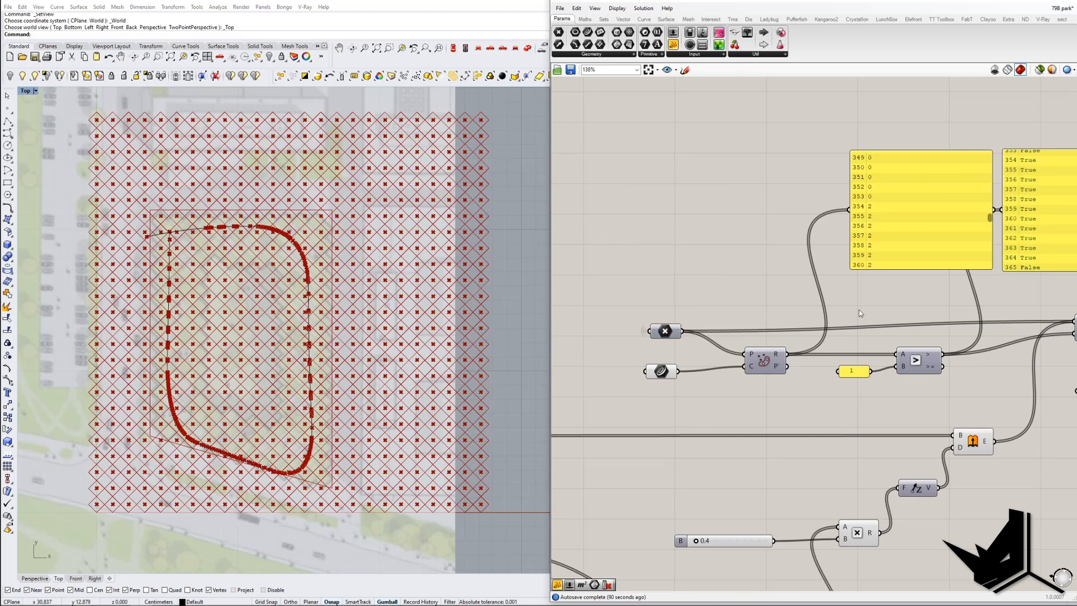
Turn on the preview of the Cull Pattern component
right_click_drag(1006, 309, 752, 310)
right_click_drag(926, 339, 901, 348)
right_click_drag(808, 322, 913, 333)
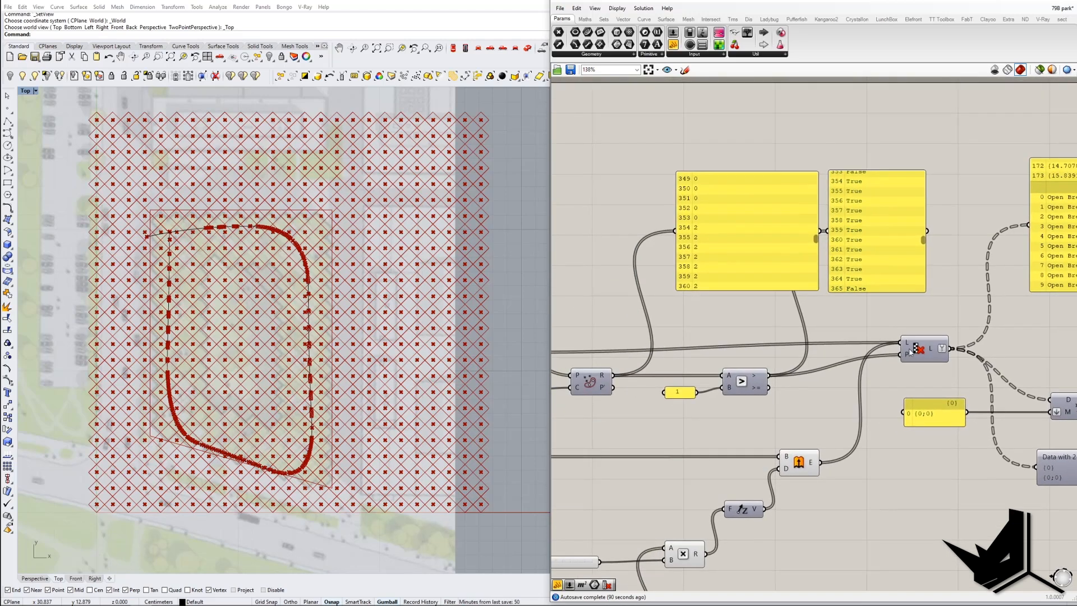
mouse_move(907, 356)
left_click(920, 348)
right_click(922, 348)
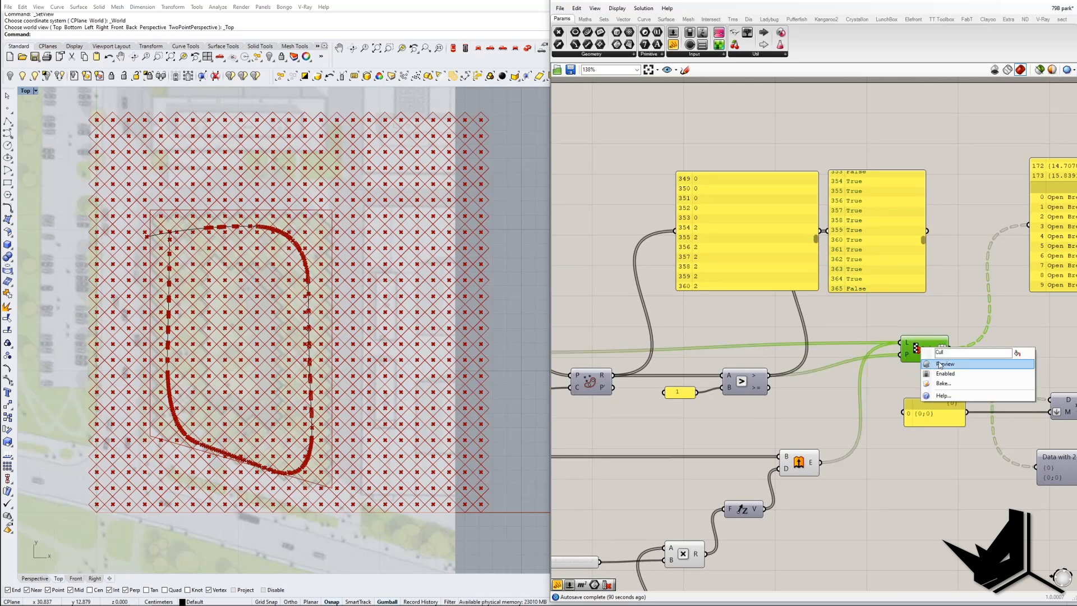
left_click(941, 364)
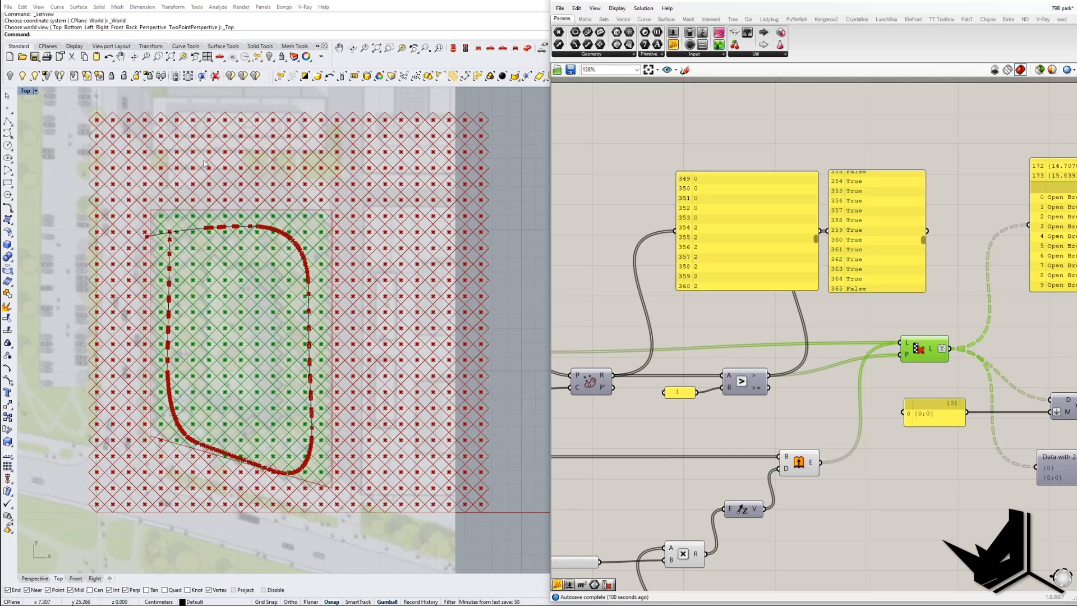
Inspect Cull Pattern's List input and its two sources, the Point parameter and the Extrude component
right_click_drag(936, 335, 808, 359)
right_click_drag(706, 336, 869, 351)
scroll(870, 351, "down", 2)
scroll(872, 355, "down", 1)
scroll(954, 360, "up", 3)
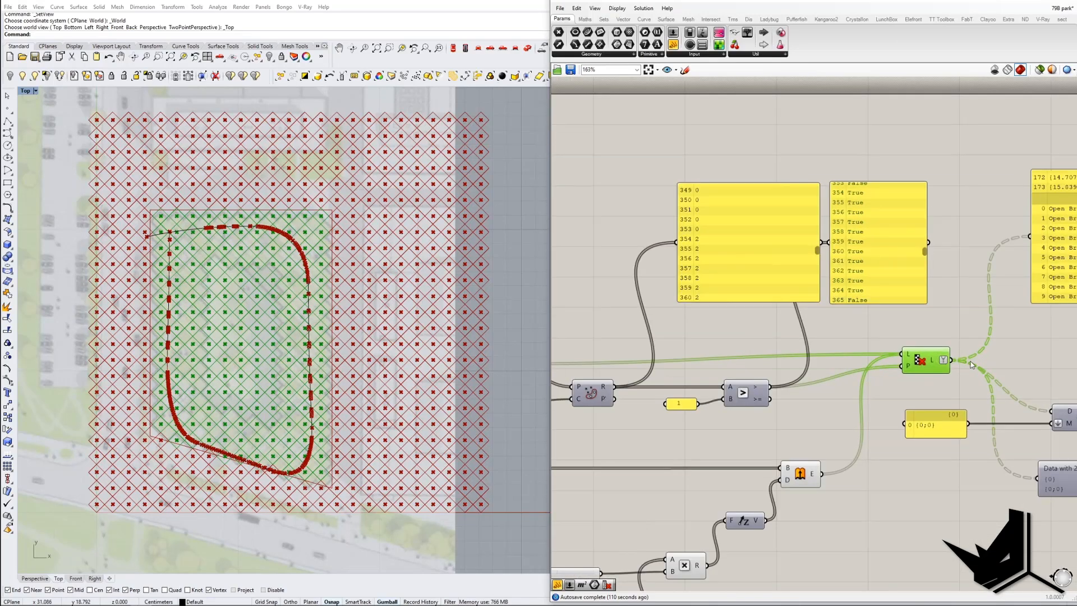
scroll(881, 355, "down", 5)
right_click_drag(860, 410, 842, 382)
scroll(842, 382, "up", 1)
scroll(841, 382, "up", 1)
middle_click(826, 384)
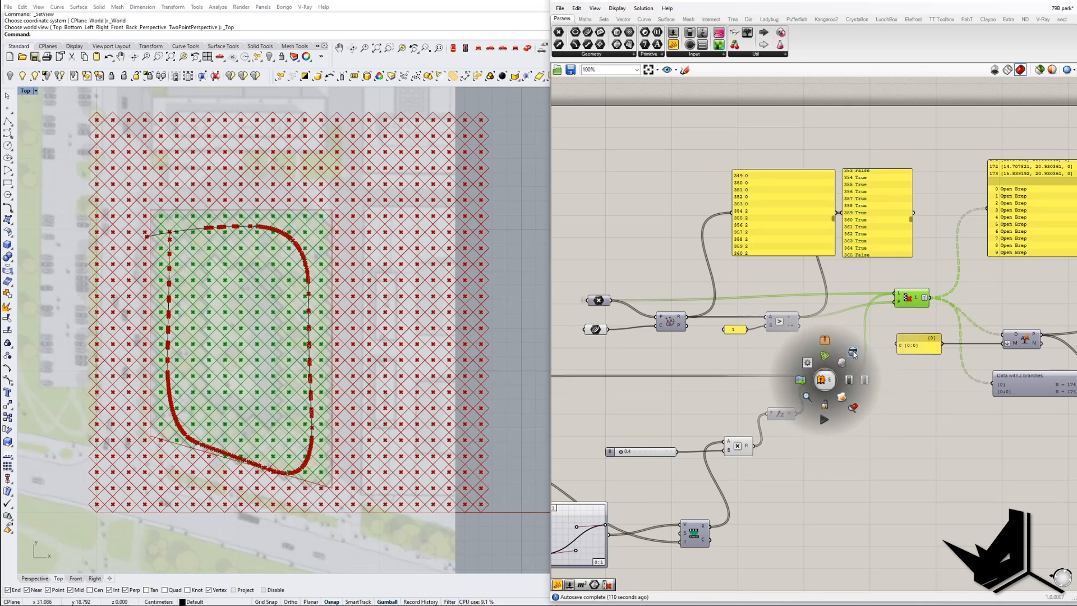
left_click(916, 426)
scroll(884, 373, "up", 1)
right_click_drag(901, 306, 952, 333)
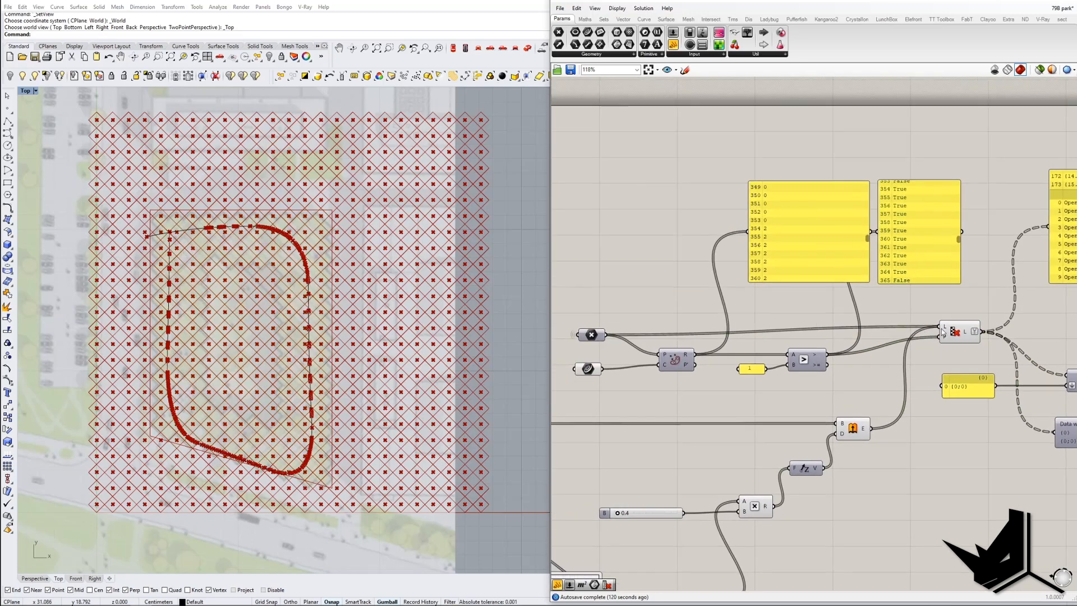
mouse_move(947, 328)
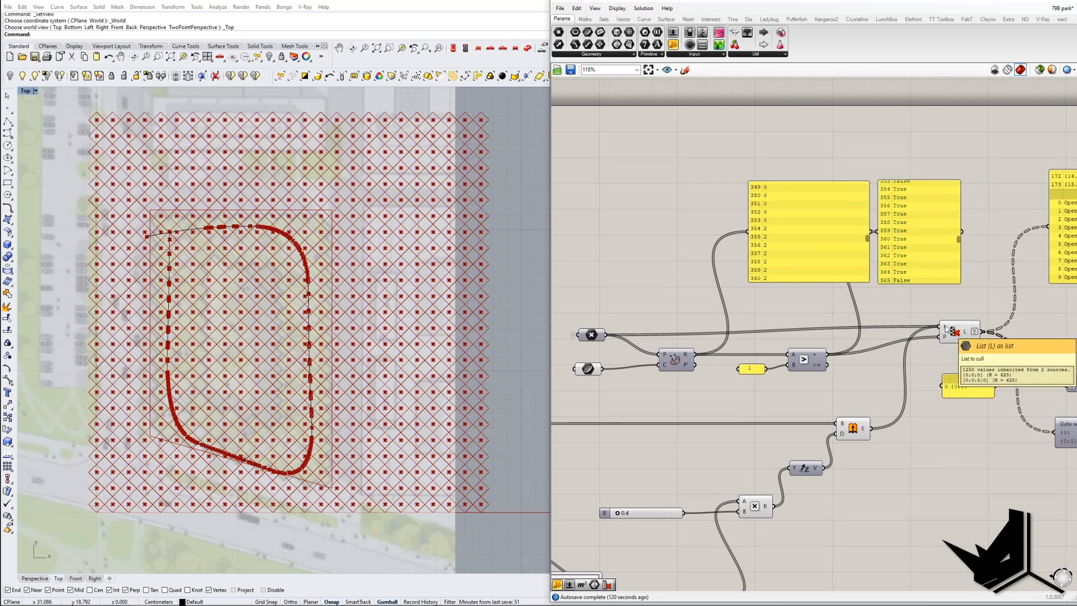
mouse_move(864, 433)
left_click(598, 336)
left_click(859, 430)
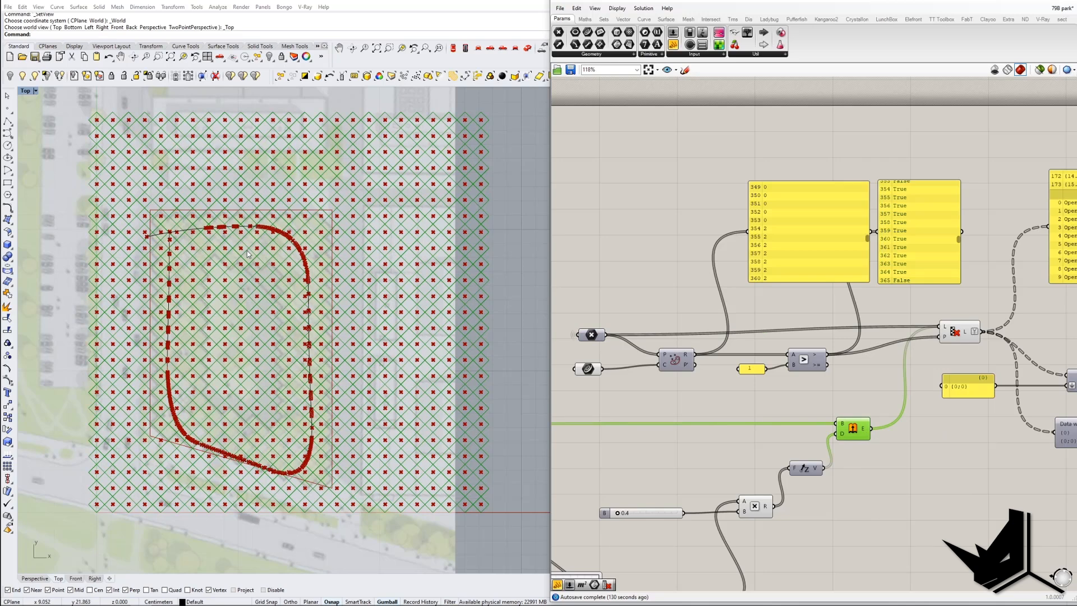
Compare the full Point grid with the cells kept by Cull Pattern by highlighting each in the viewport
scroll(246, 251, "down", 2)
right_click_drag(909, 395, 829, 383)
right_click_drag(588, 320, 782, 349)
scroll(689, 358, "up", 2)
left_click(697, 352)
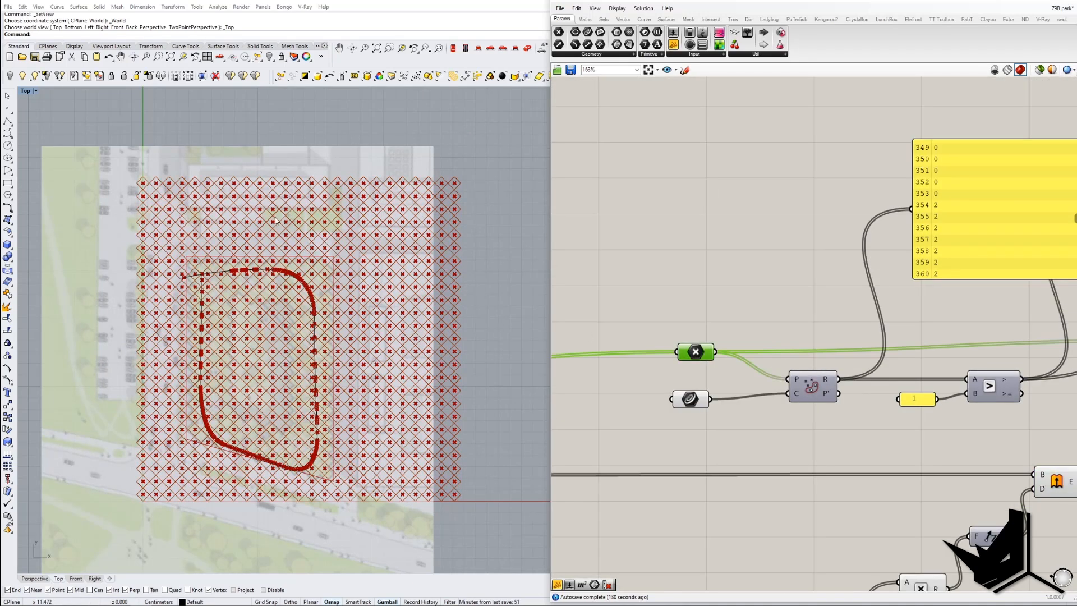
right_click_drag(917, 384, 649, 326)
right_click_drag(837, 331, 775, 354)
left_click(871, 315)
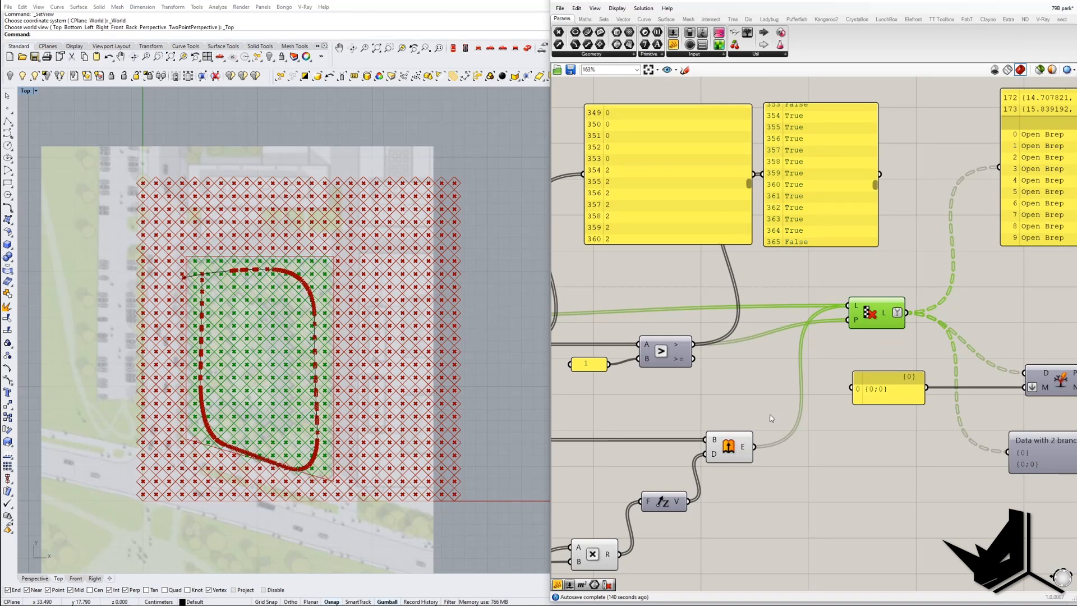
Hide the preview of the Extrude component and switch the Rhino viewport to the perspective view
middle_click(730, 448)
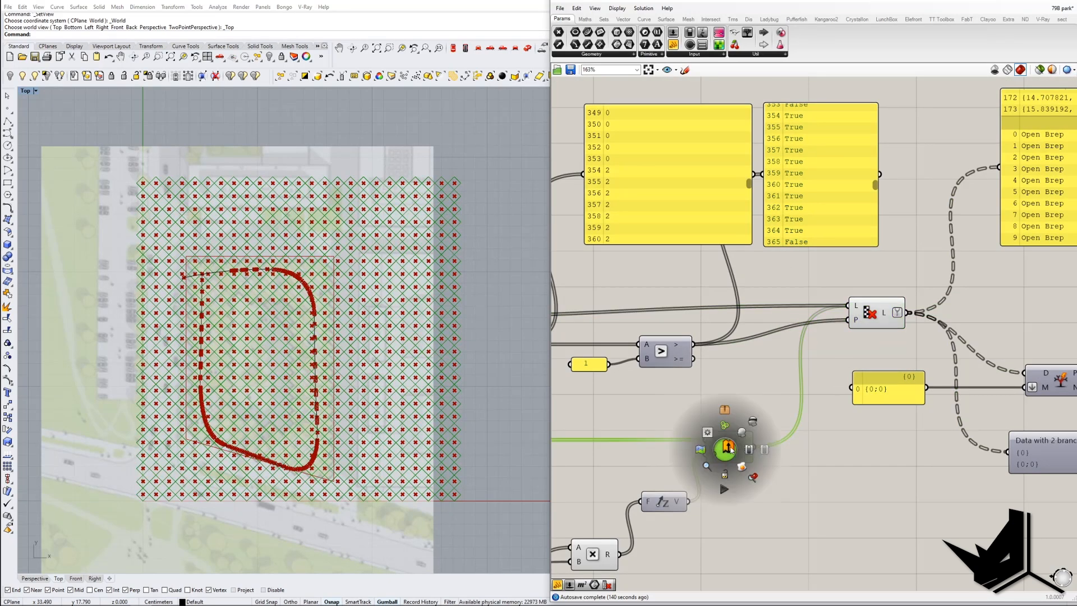
left_click(753, 426)
scroll(796, 420, "down", 4)
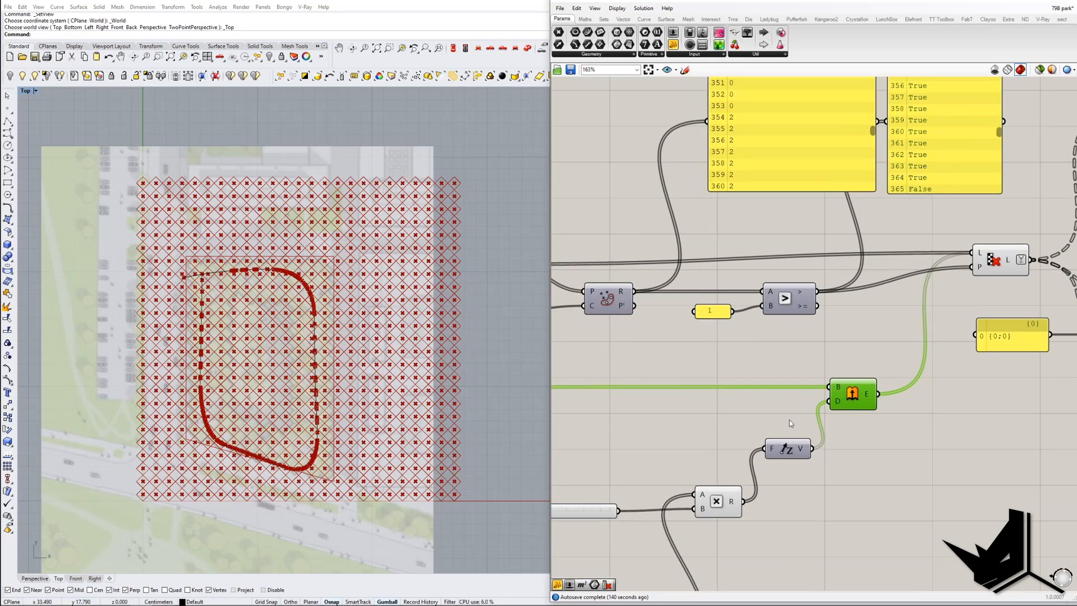
left_click(528, 48)
right_click_drag(331, 374, 383, 315)
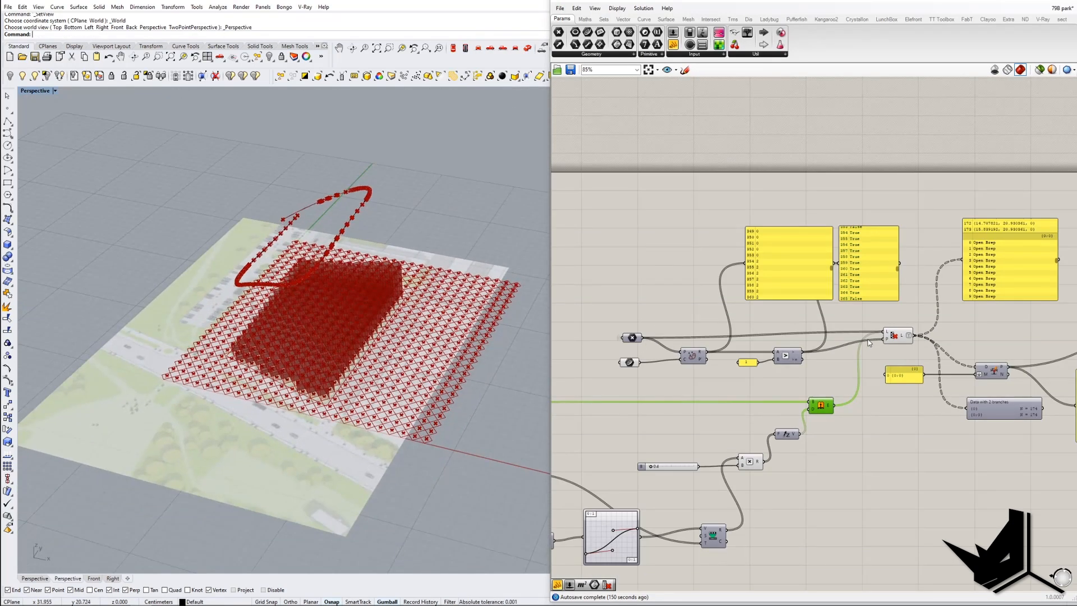
scroll(701, 348, "up", 2)
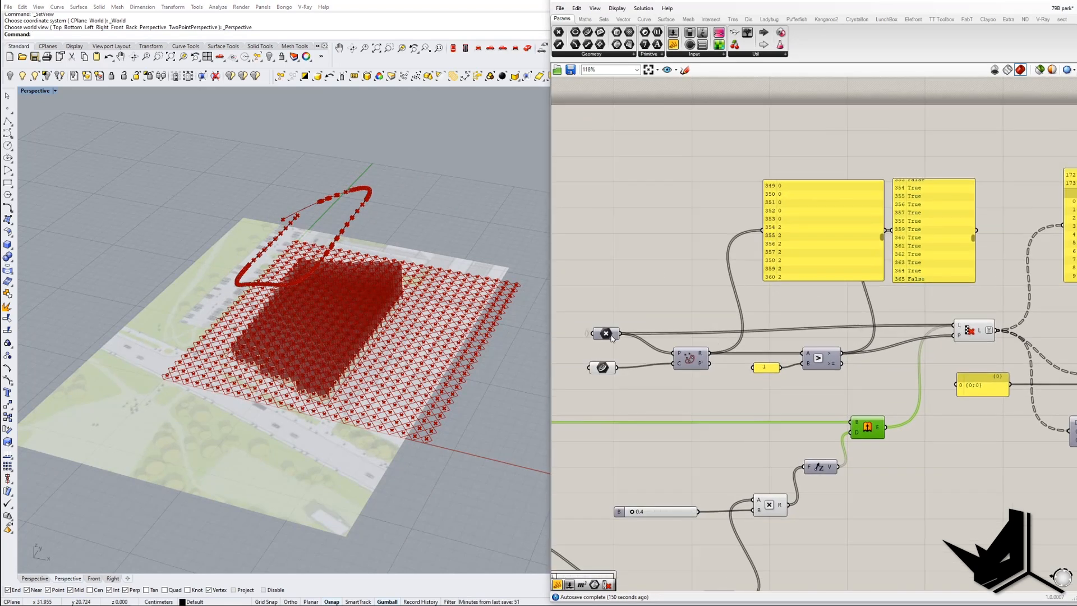
Highlight the boundary Curve parameter and hide the preview of the Move component that follows Cross Reference
left_click(603, 367)
scroll(695, 388, "down", 5)
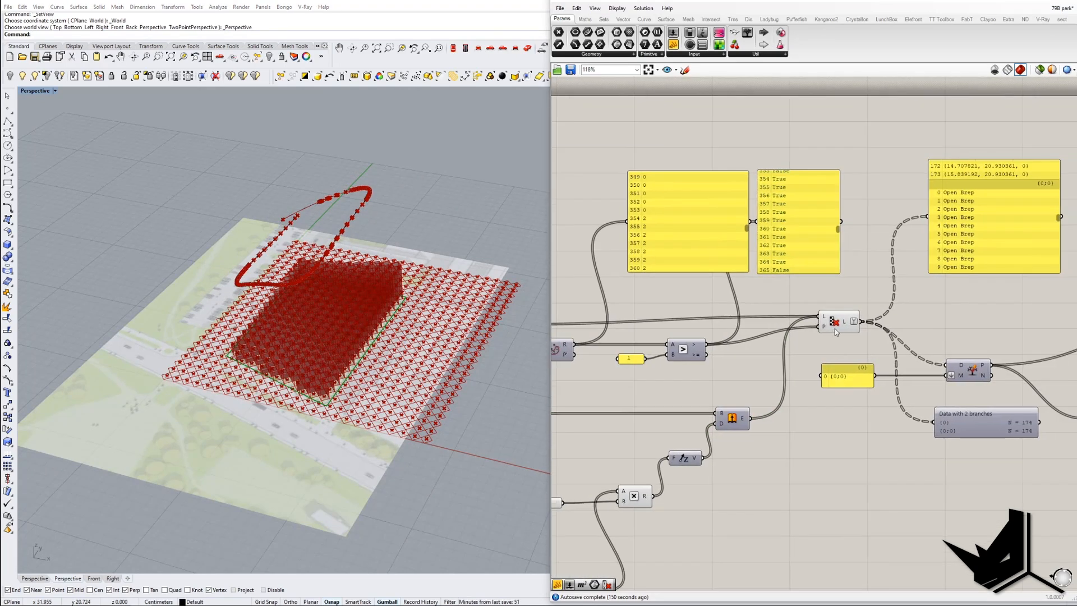
right_click_drag(615, 417, 756, 414)
scroll(689, 416, "up", 4)
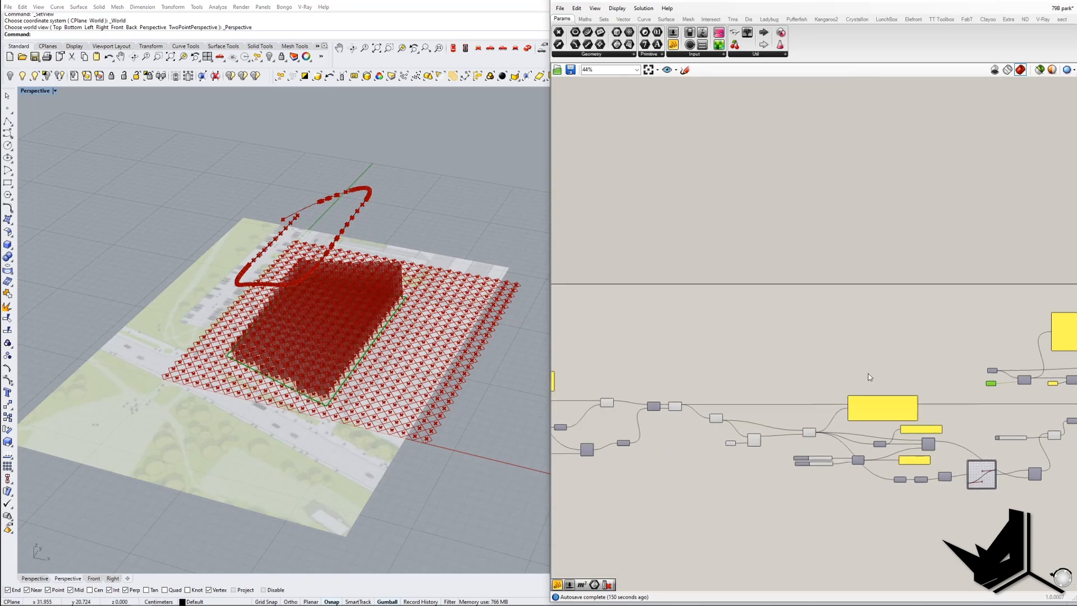
middle_click(688, 417)
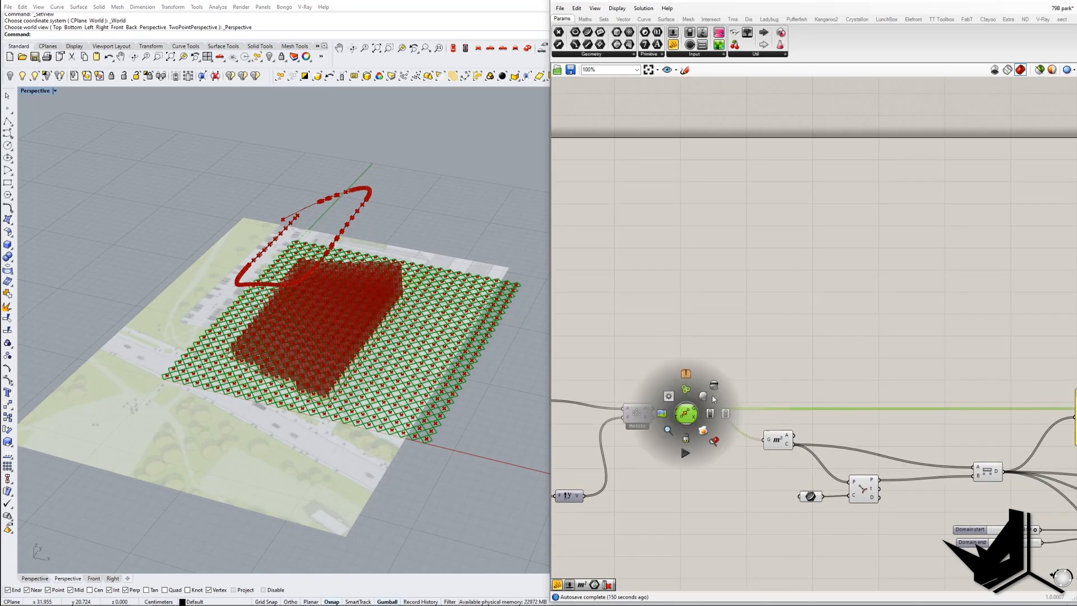
left_click(715, 387)
Hide the previews of the Area, attractor Curve, Curve Closest Point and Distance components together
middle_click(776, 436)
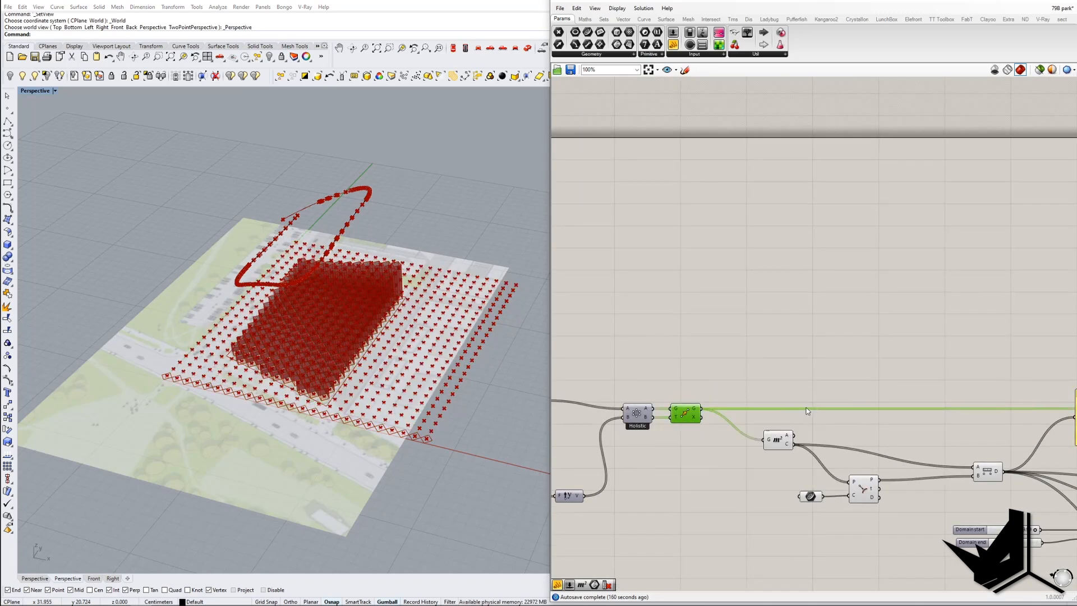
scroll(808, 412, "down", 3)
left_click_drag(901, 521, 719, 368)
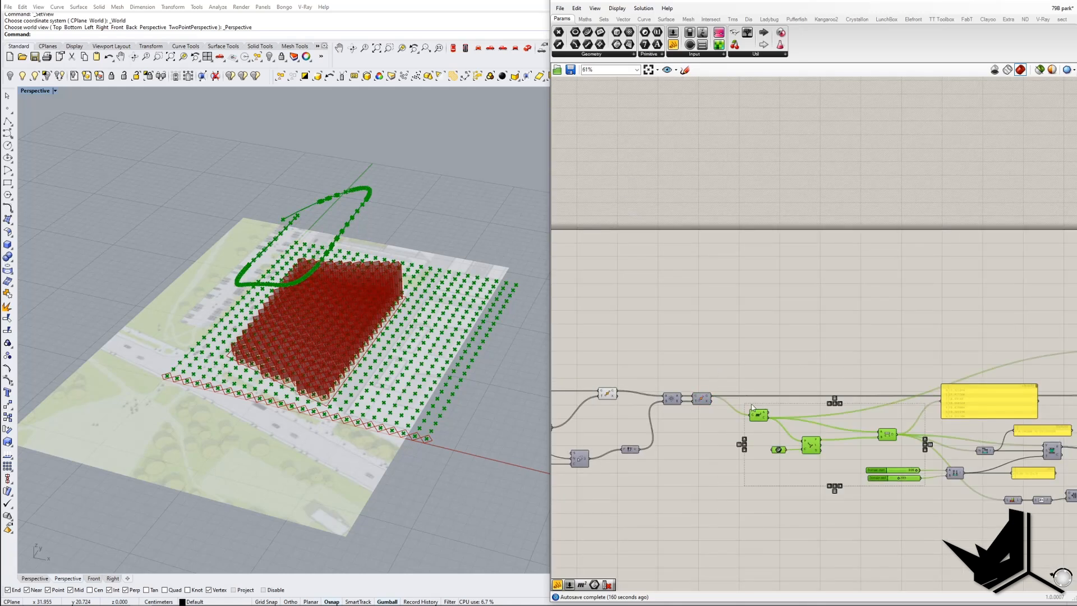
middle_click(758, 415)
left_click(786, 389)
Hide the preview of the geometry component feeding Cross Reference
right_click_drag(503, 356, 523, 391)
right_click_drag(623, 420, 862, 419)
middle_click(847, 381)
left_click(871, 368)
left_click(846, 394)
middle_click(848, 393)
left_click(870, 368)
Examine the extruded blocks in perspective and select Cull Pattern to highlight its output
right_click_drag(328, 351, 360, 345, "shift")
scroll(348, 378, "up", 8)
scroll(353, 383, "down", 10)
scroll(355, 414, "up", 4)
right_click_drag(356, 415, 393, 442)
right_click_drag(811, 401, 557, 377)
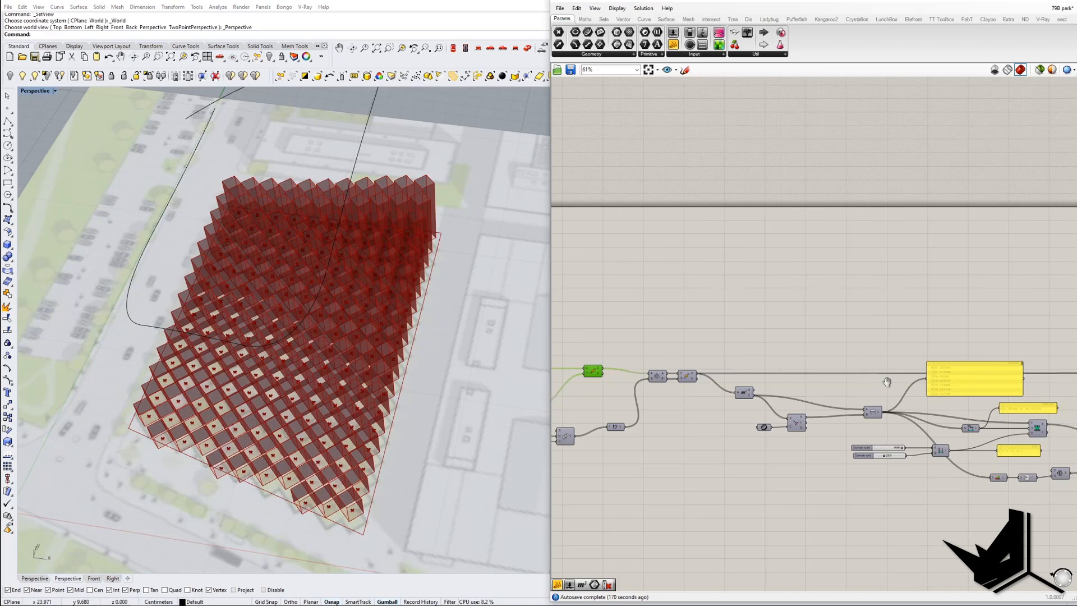
right_click_drag(926, 382, 685, 371)
right_click_drag(872, 371, 731, 371)
scroll(970, 313, "up", 7)
right_click_drag(945, 313, 711, 372)
left_click(668, 376)
right_click_drag(826, 353, 724, 353)
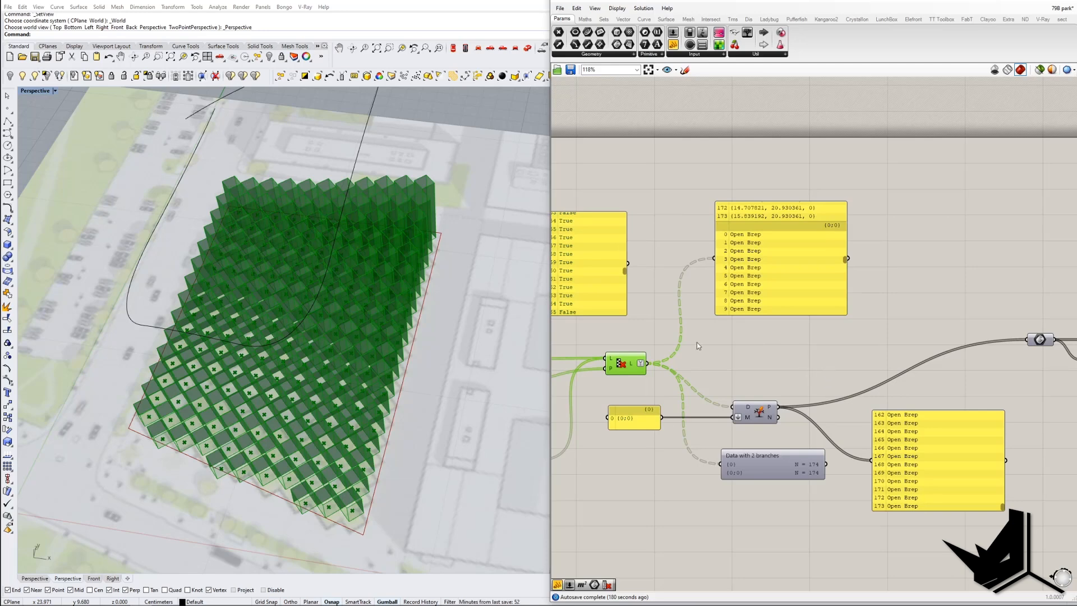
right_click_drag(435, 359, 456, 345)
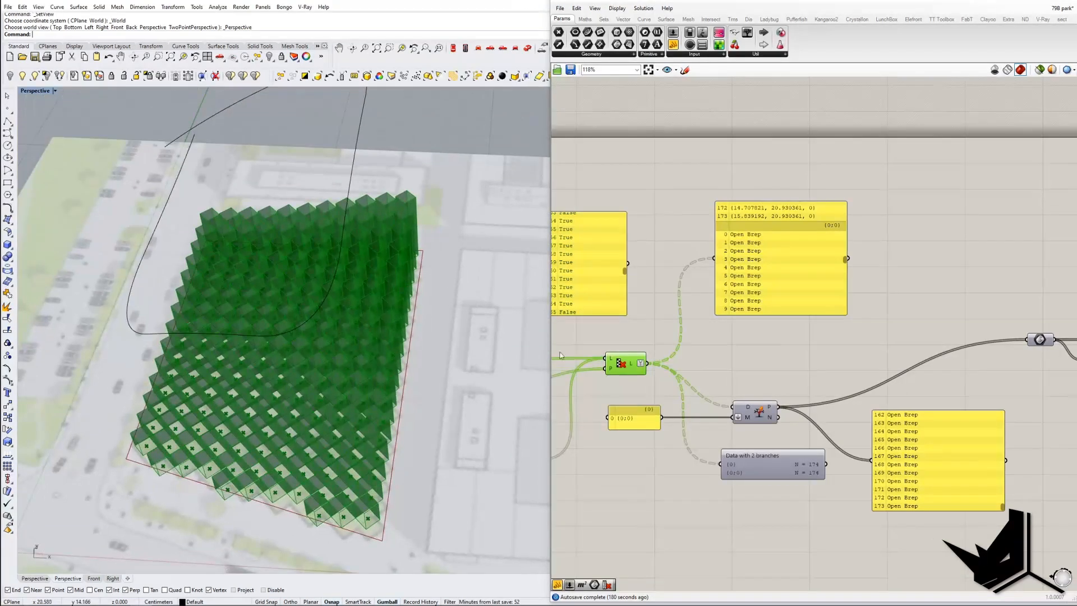
Turn on the preview of the Curve parameter feeding the Point In Curve component after Split Tree and view the model from the top
scroll(732, 358, "down", 3)
scroll(830, 359, "up", 2)
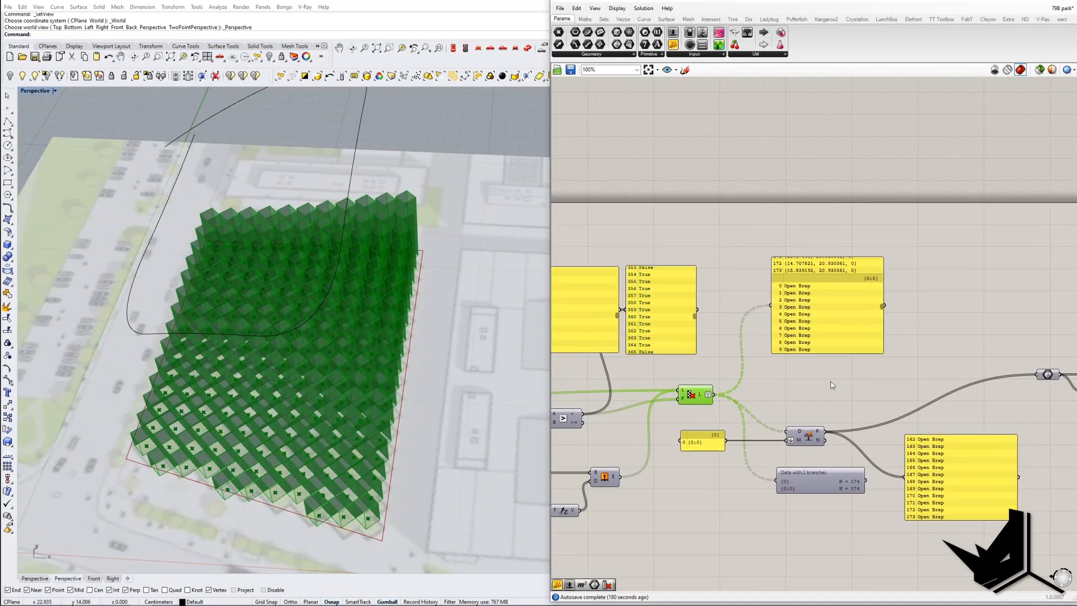
right_click_drag(364, 357, 370, 387)
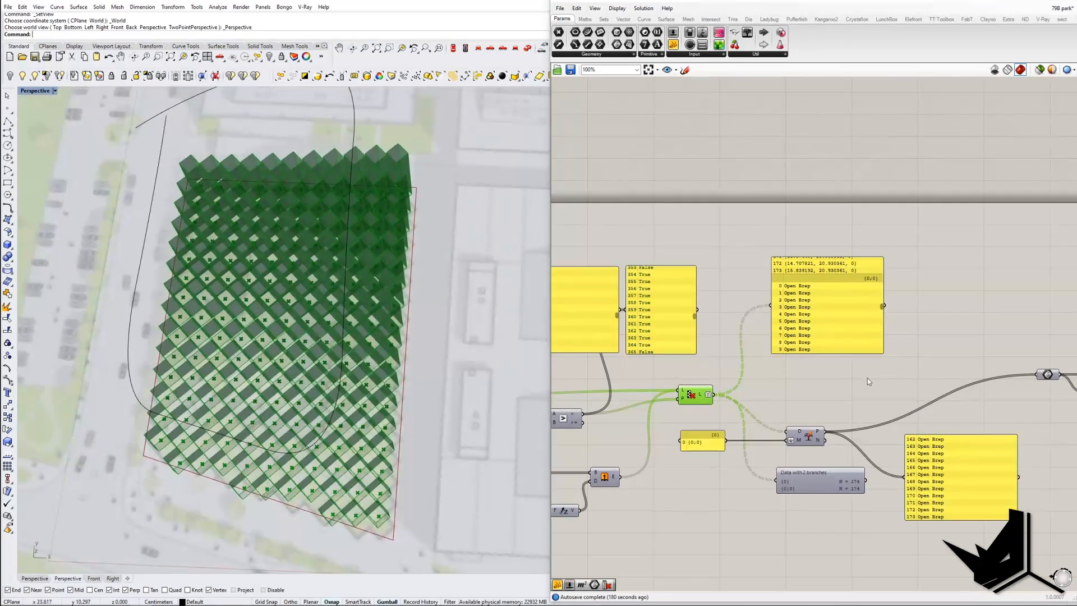
right_click_drag(895, 382, 701, 372)
scroll(701, 370, "down", 2)
scroll(856, 413, "up", 3)
left_click(846, 387)
middle_click(846, 387)
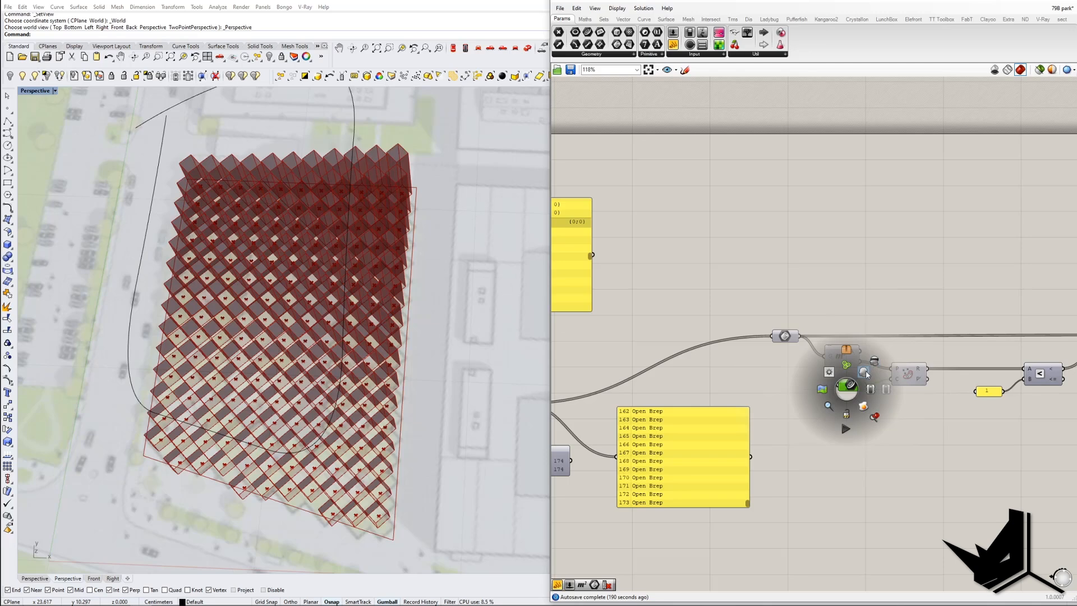
left_click(866, 374)
right_click_drag(443, 168, 452, 210)
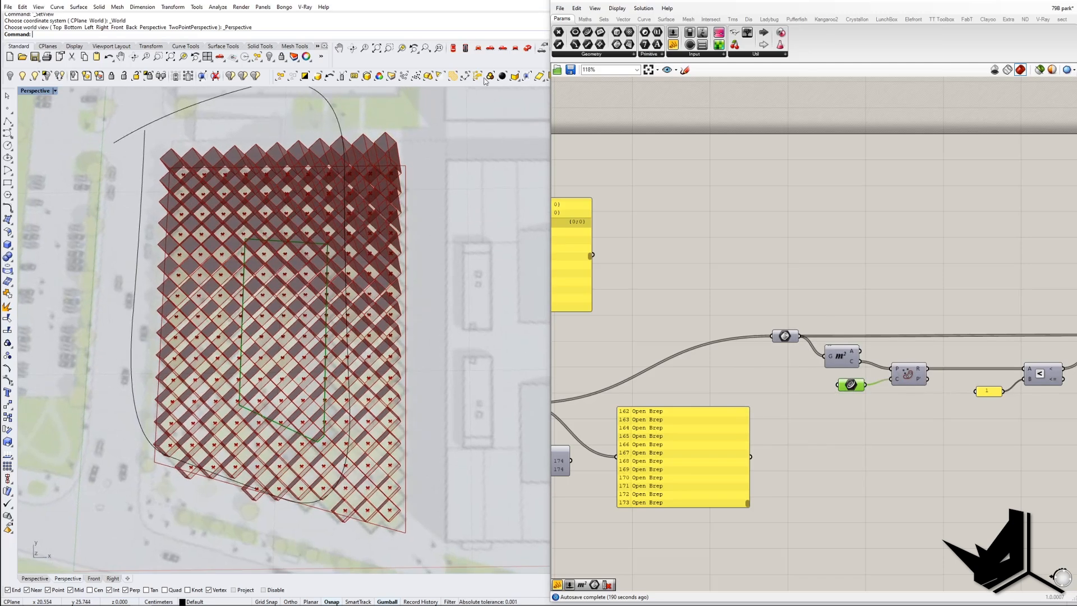
left_click(454, 49)
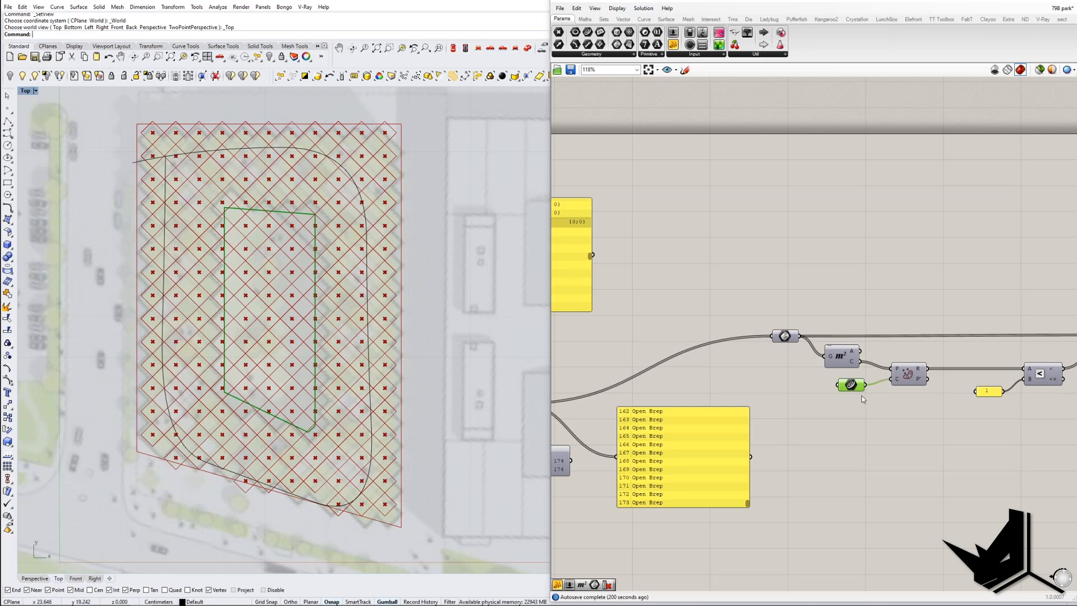
Enlarge the panel that lists the output of the Cull Pattern before Split Tree
right_click_drag(714, 298, 845, 380)
right_click_drag(694, 386, 854, 392)
scroll(854, 393, "down", 2)
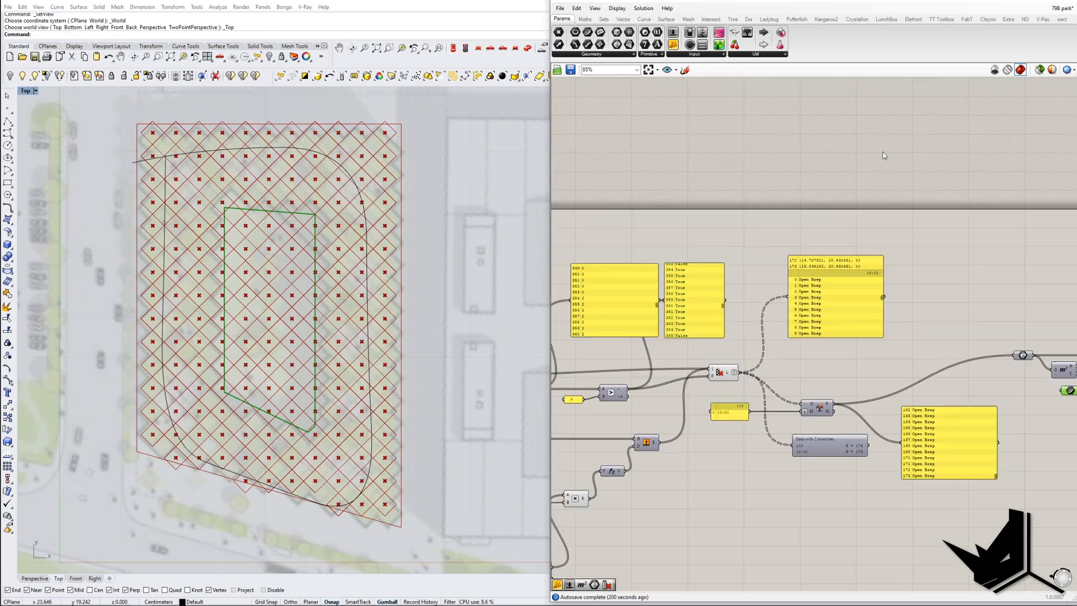
scroll(850, 339, "up", 2)
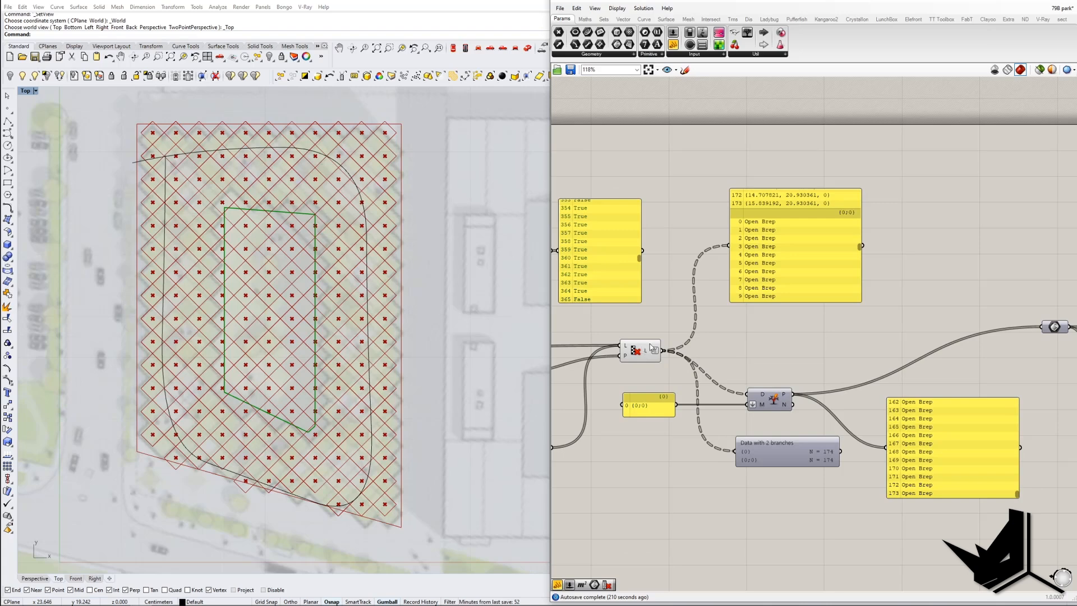
left_click_drag(862, 306, 893, 366)
scroll(624, 486, "down", 1)
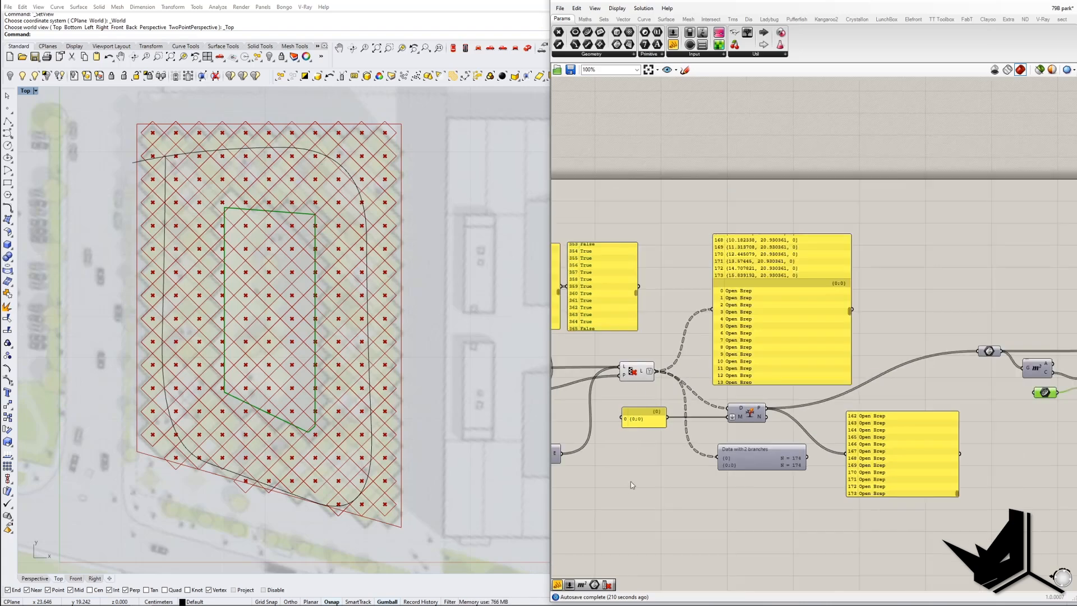
Select the parameter feeding Cull Pattern's list input and trace its data through to the output panel
right_click_drag(634, 399, 750, 430)
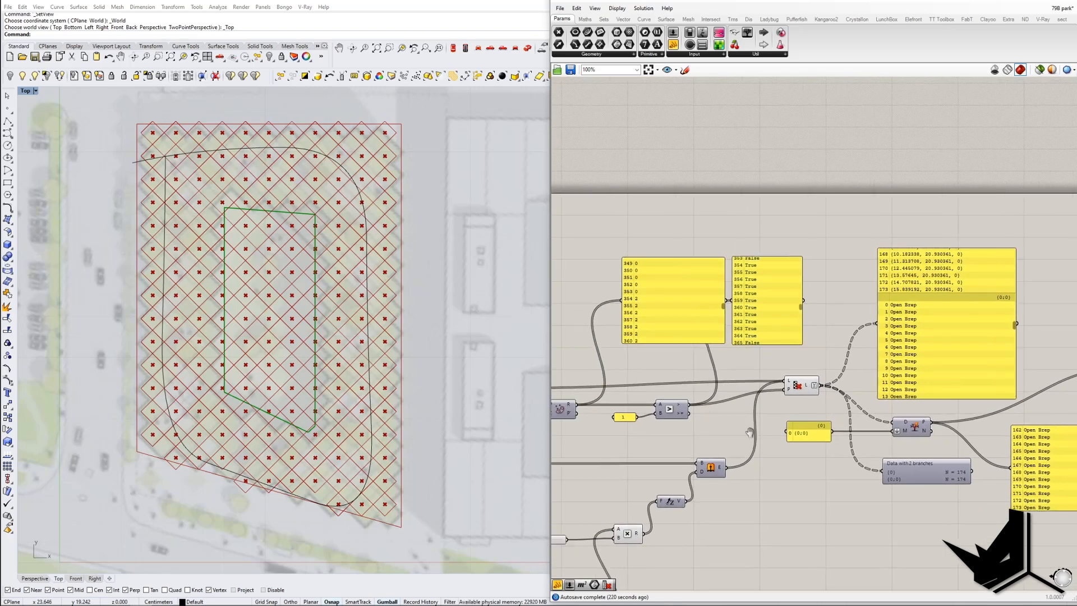
right_click_drag(917, 336, 920, 343)
right_click_drag(774, 352, 827, 358)
right_click_drag(665, 372, 812, 375)
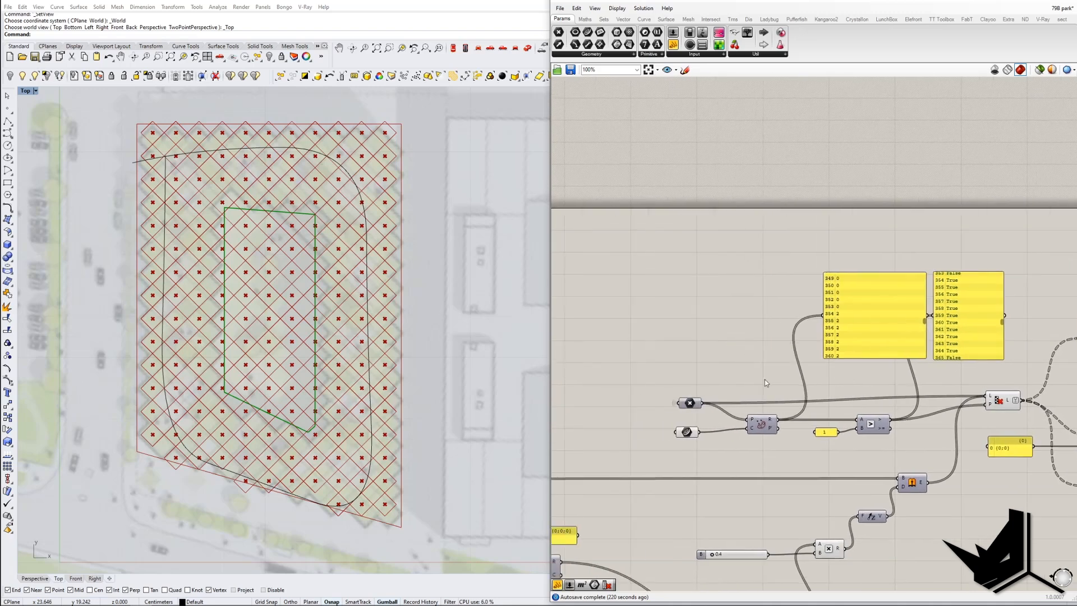
left_click(695, 403)
right_click_drag(970, 377, 756, 354)
right_click_drag(909, 316, 861, 313)
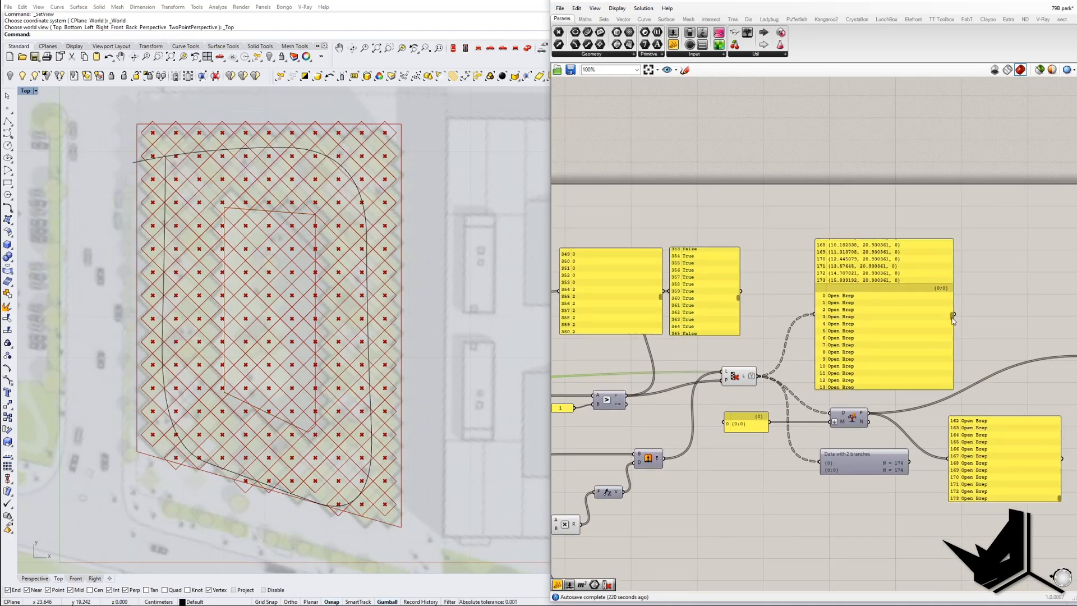
Examine where the points end and the breps begin in Cull Pattern's output panel, and compare with Split Tree's inputs
scroll(952, 319, "up", 3)
scroll(953, 319, "down", 5)
scroll(953, 320, "up", 3)
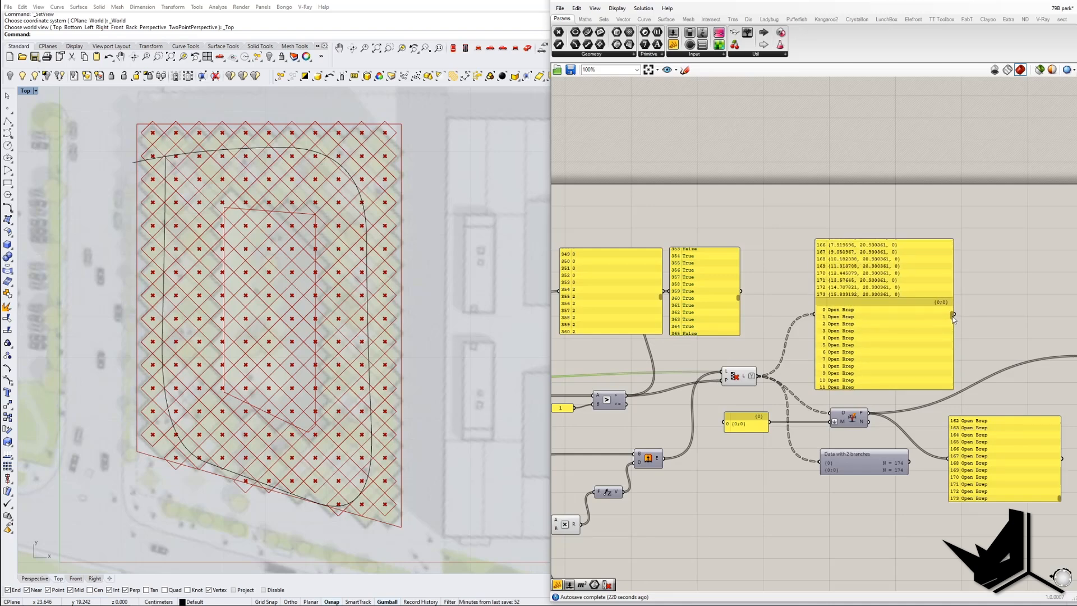
right_click_drag(723, 359, 876, 359)
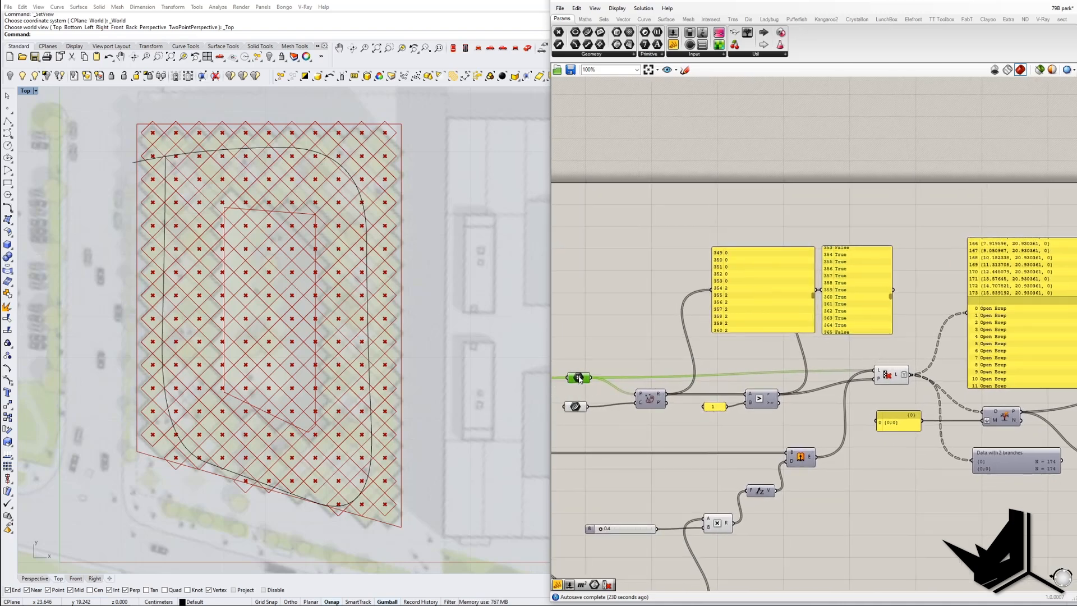
right_click_drag(1048, 327, 804, 343)
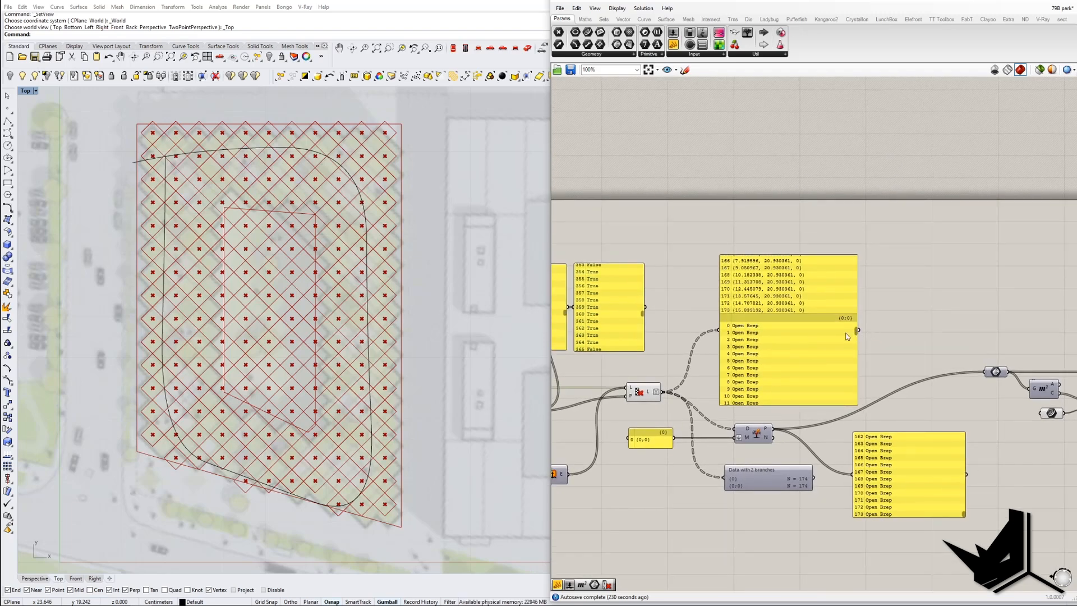
right_click_drag(731, 379, 788, 361)
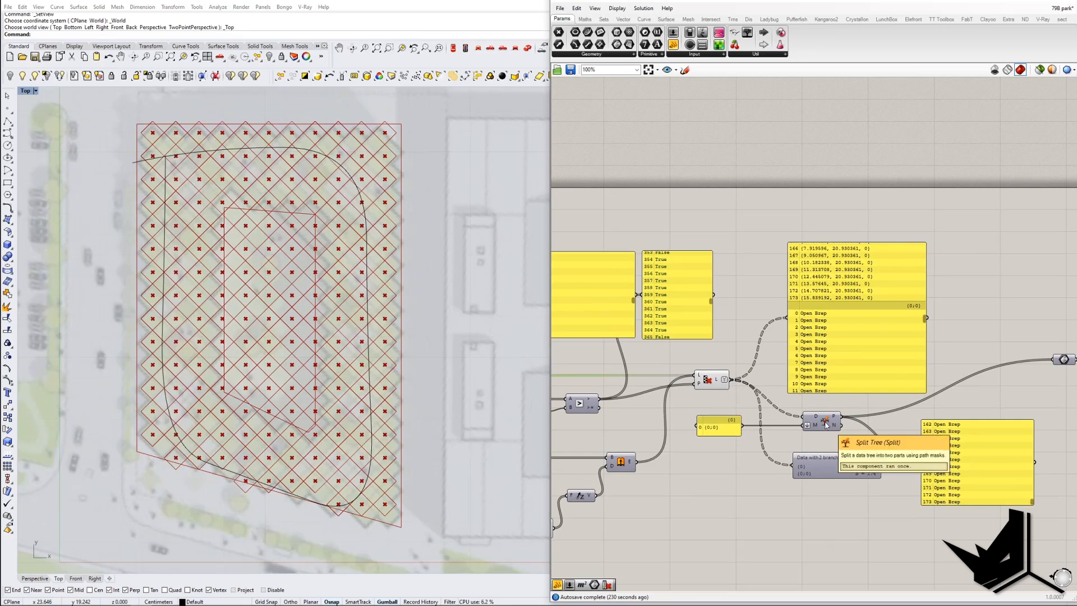
right_click_drag(825, 423, 802, 400)
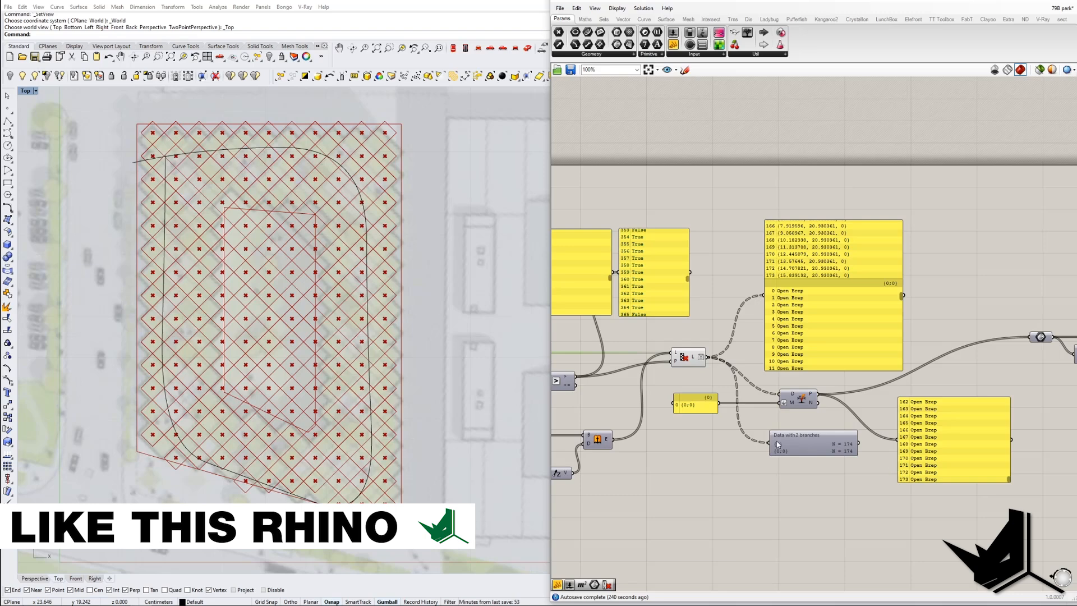
Select Split Tree and review the {0} and {0;0} branches in Cull Pattern's output panel
right_click_drag(807, 438, 782, 449)
left_click_drag(782, 449, 771, 411)
left_click_drag(878, 309, 881, 237)
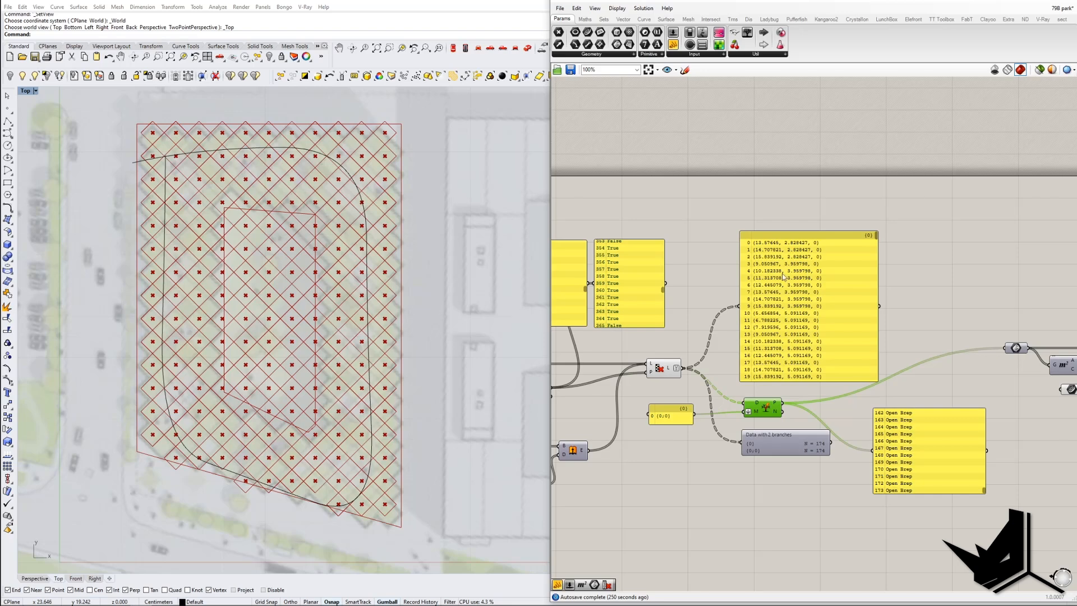
left_click_drag(876, 236, 876, 308)
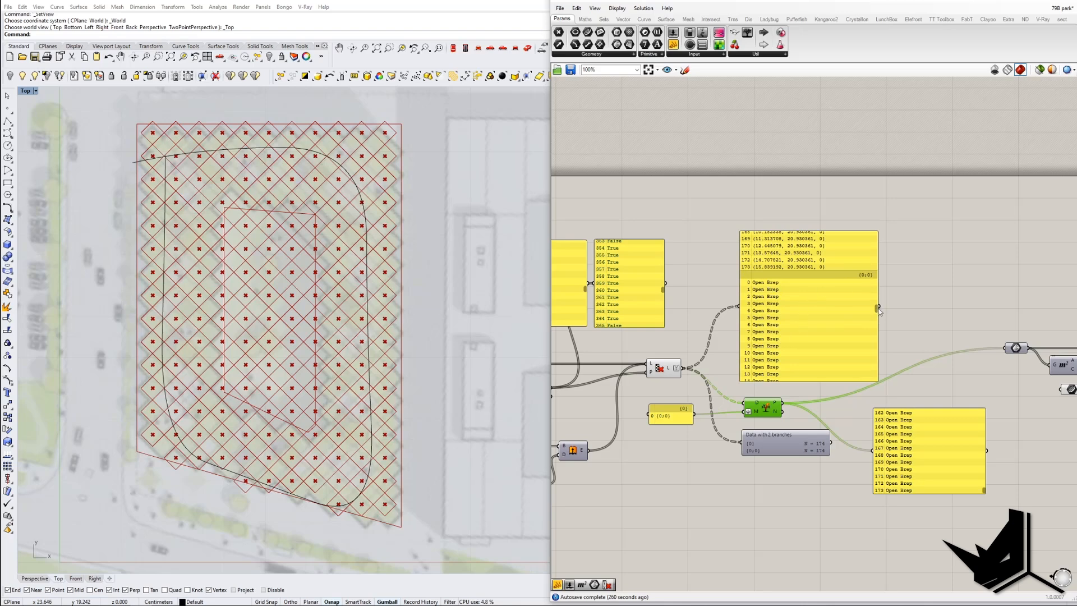
mouse_move(877, 308)
left_mouse_down()
mouse_move(879, 237)
mouse_move(866, 311)
left_mouse_up()
Examine the extruded blocks close up in perspective and compare them with the brep branch in the output panel
mouse_move(314, 317)
right_mouse_down()
mouse_move(318, 331)
mouse_move(310, 303)
right_mouse_up()
left_click(529, 49)
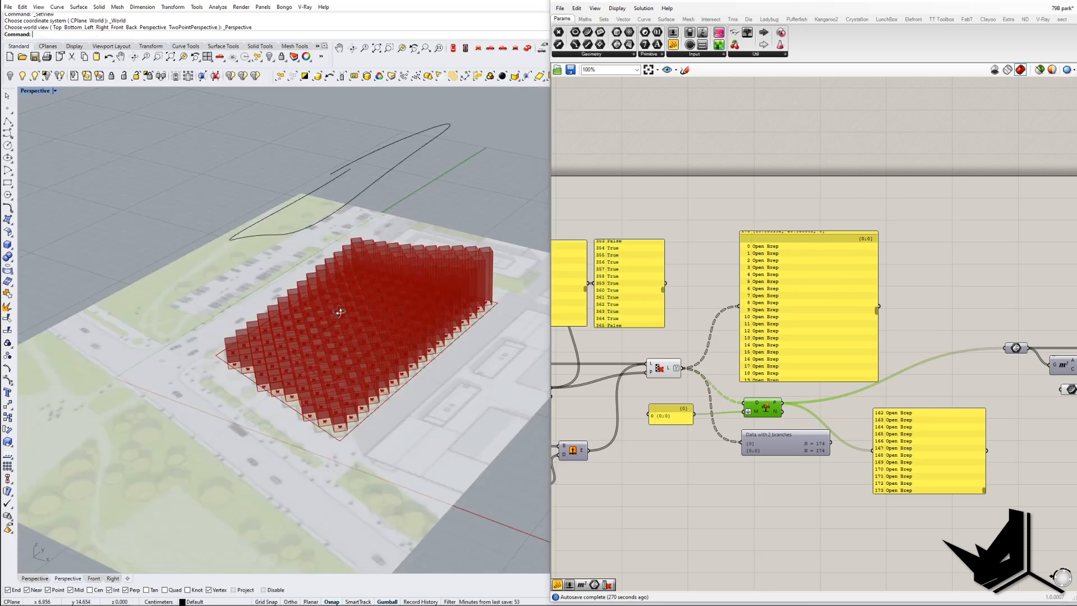
scroll(337, 312, "up", 5)
right_click_drag(359, 335, 339, 317)
right_click_drag(784, 367, 704, 358)
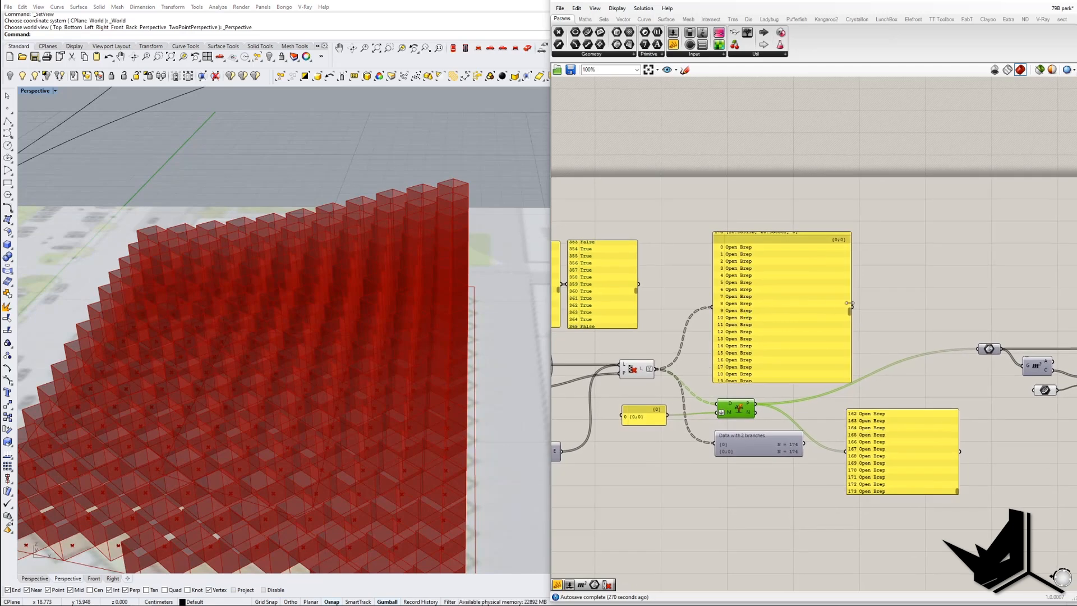
scroll(845, 303, "up", 2)
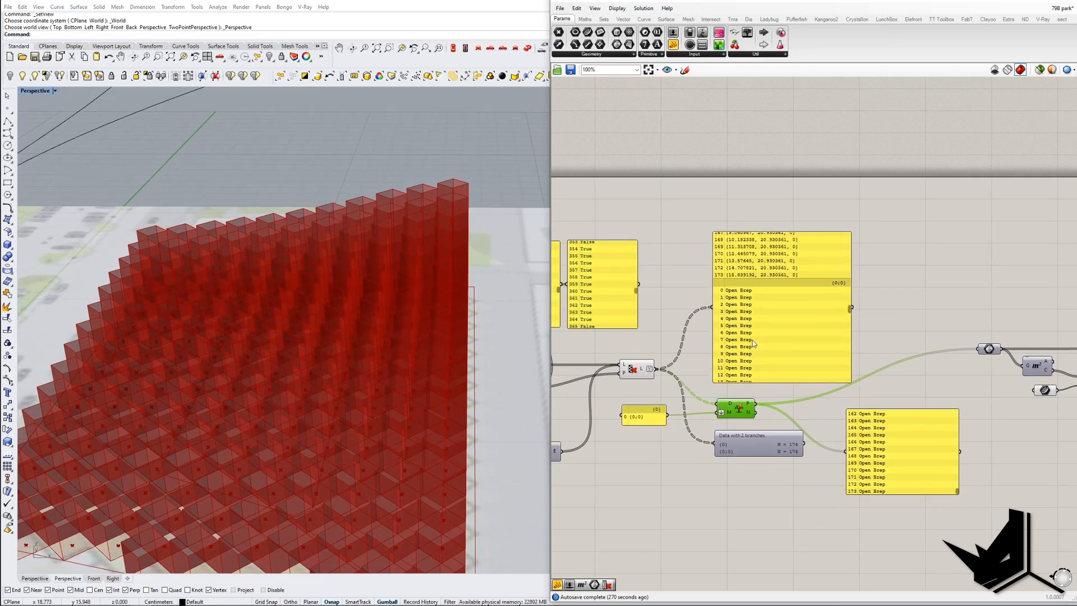
Select the Param Viewer below Split Tree and examine its {0} and {0;0} branch paths
right_click_drag(688, 394, 710, 373)
right_click_drag(765, 431, 744, 432)
left_click_drag(753, 423, 749, 431)
scroll(735, 432, "up", 4)
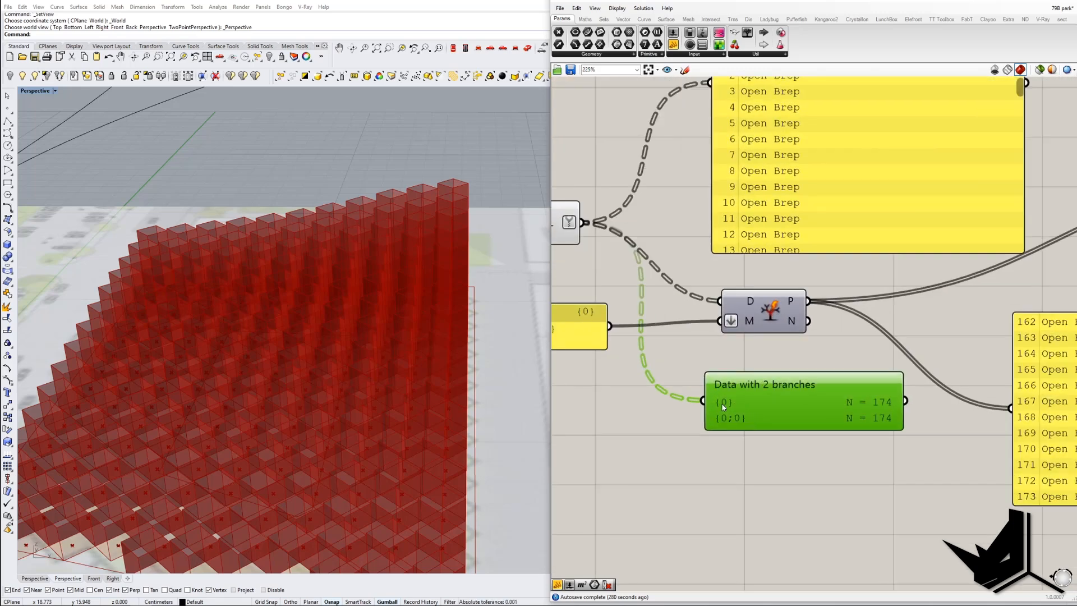
right_click_drag(795, 426, 737, 463)
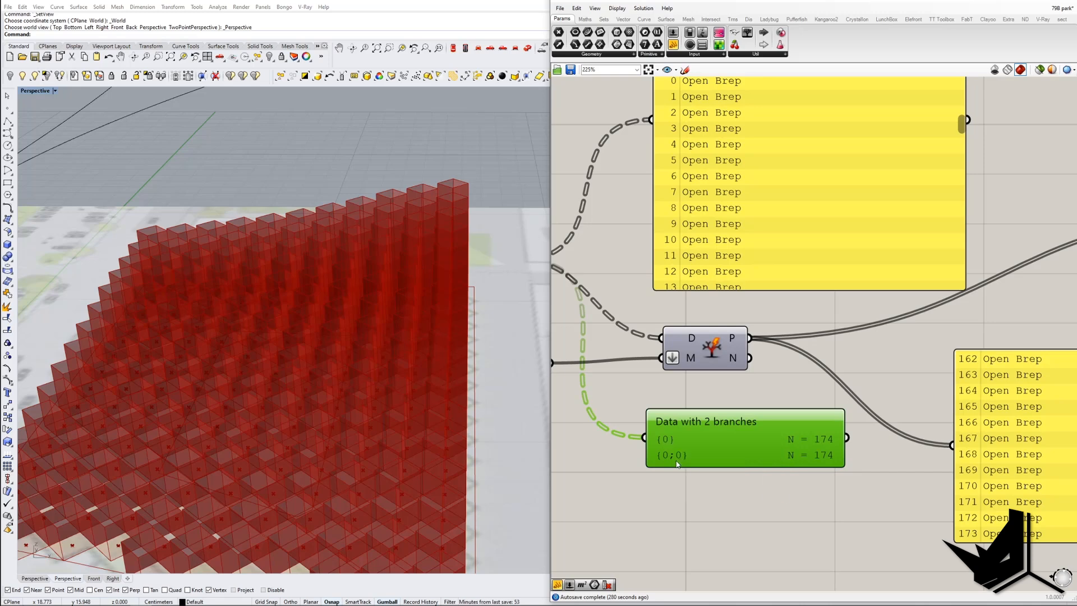
scroll(685, 460, "down", 3)
Review the start of the {0;0} branch and Split Tree's flattened mask input, and select the mask panel
mouse_move(830, 310)
left_mouse_down()
mouse_move(833, 221)
mouse_move(828, 347)
mouse_move(832, 311)
left_mouse_up()
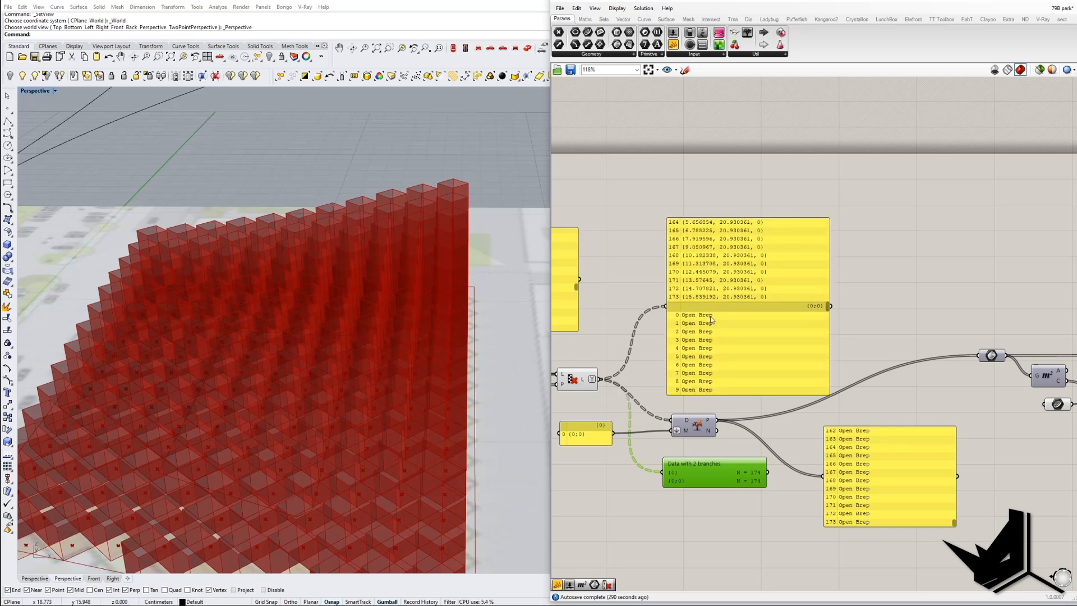
right_click_drag(674, 417, 723, 409)
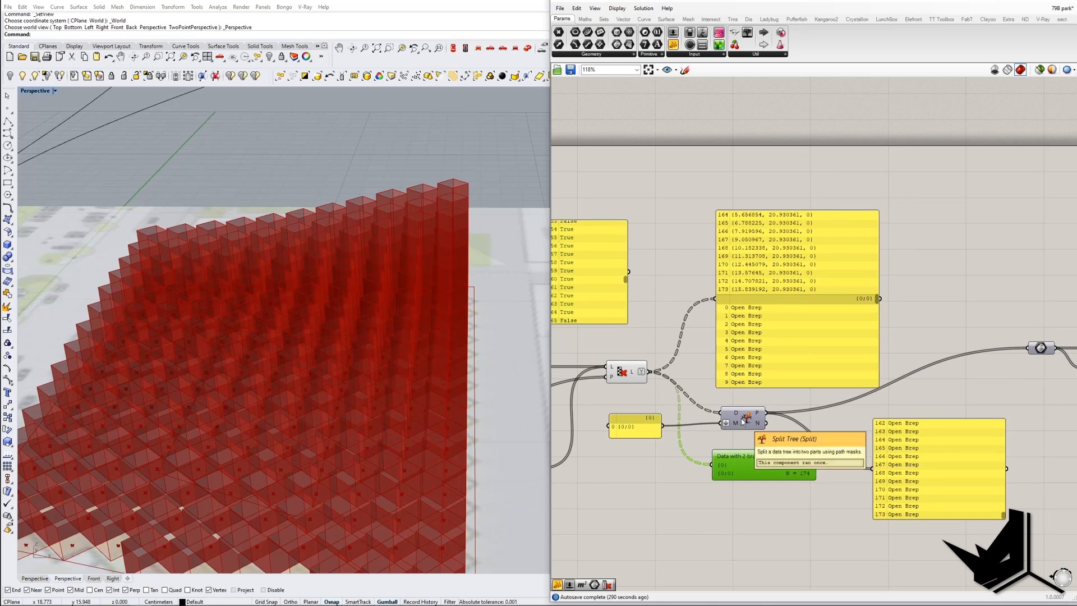
right_click_drag(742, 421, 791, 422)
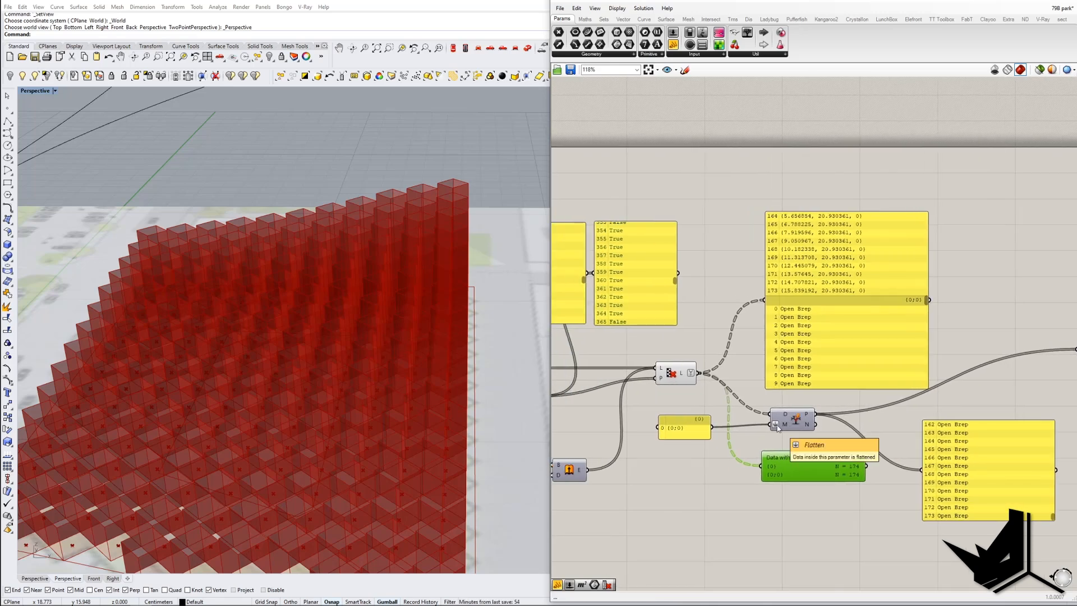
left_click_drag(684, 425, 684, 419)
right_click_drag(797, 420, 774, 425)
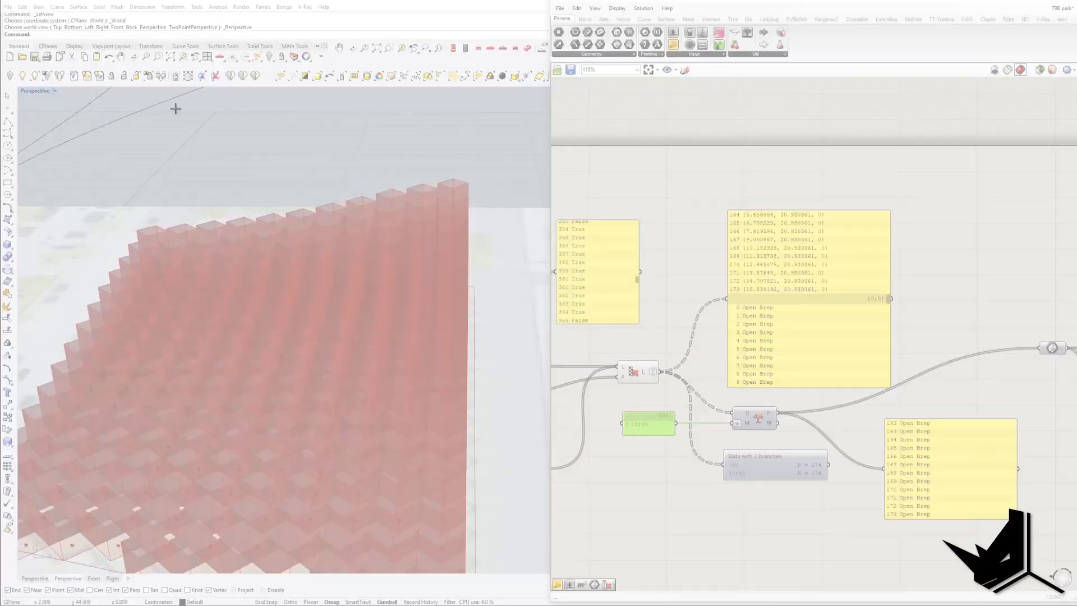
Capture a snip of the canvas in Snipping Tool, circle {0;0} in the Param Viewer and mask panel, and discard it
left_click_drag(114, 77, 1067, 541)
left_click_drag(743, 469, 757, 483)
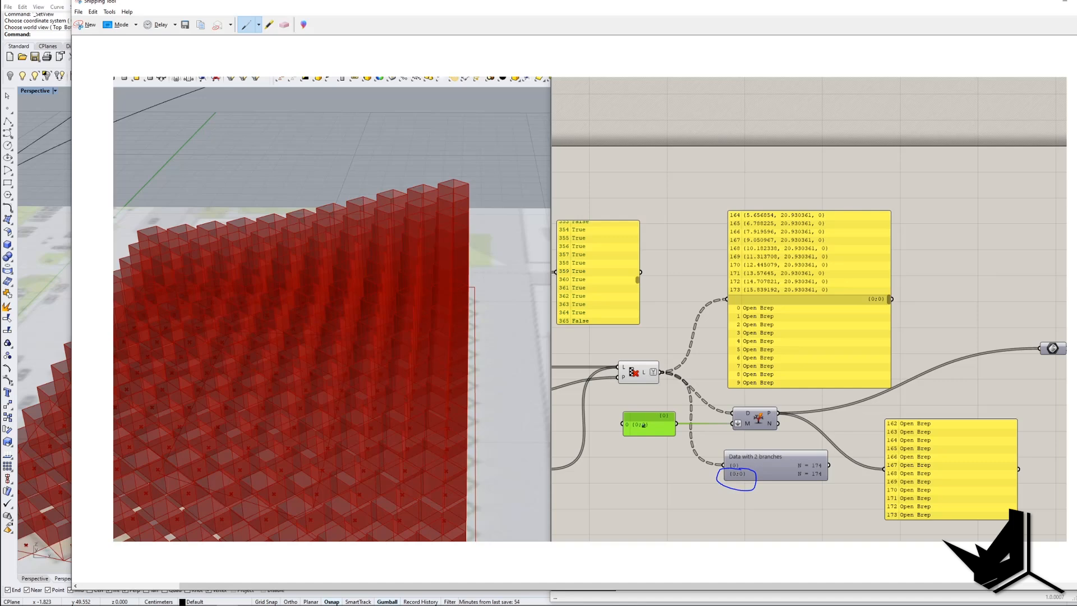
left_click_drag(645, 432, 634, 418)
left_click(1064, 5)
Set Split Tree's mask panel to {0} to extract the points branch
right_click_drag(706, 427, 715, 434)
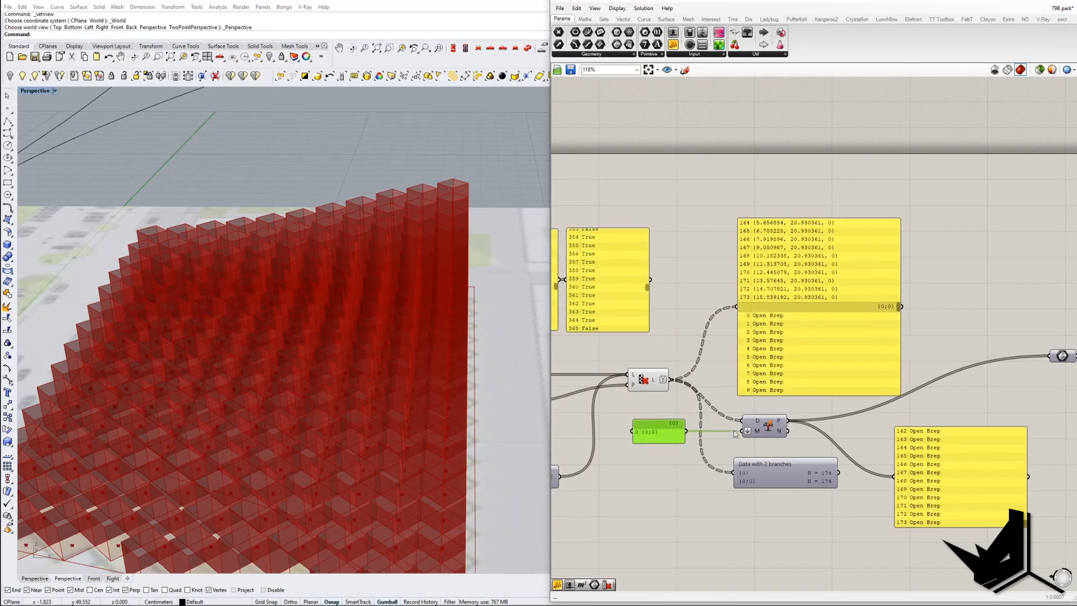
double_click(663, 438)
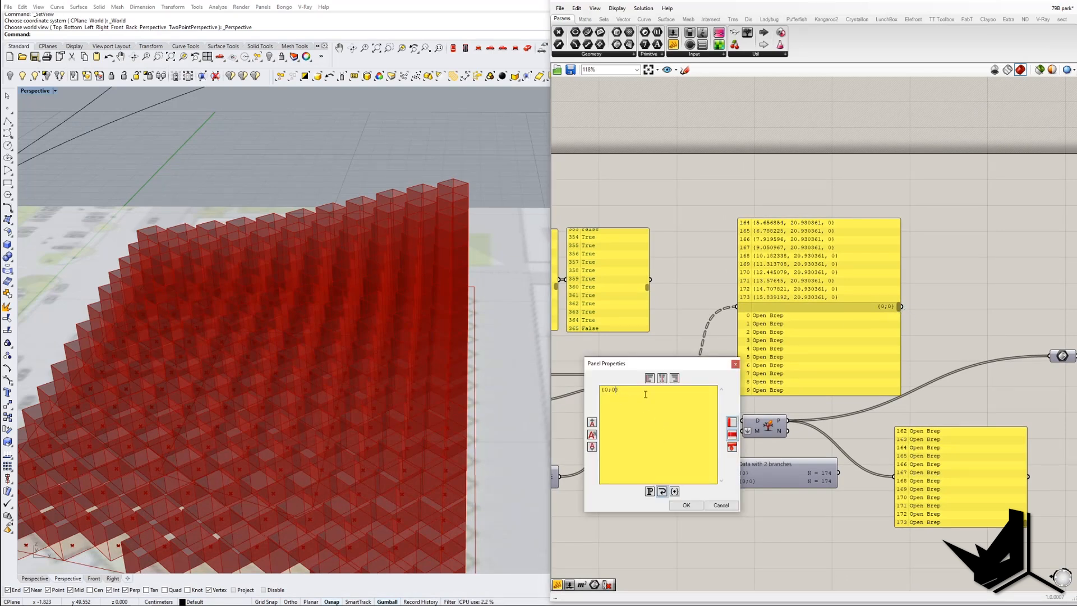
type("{0}")
left_click(691, 506)
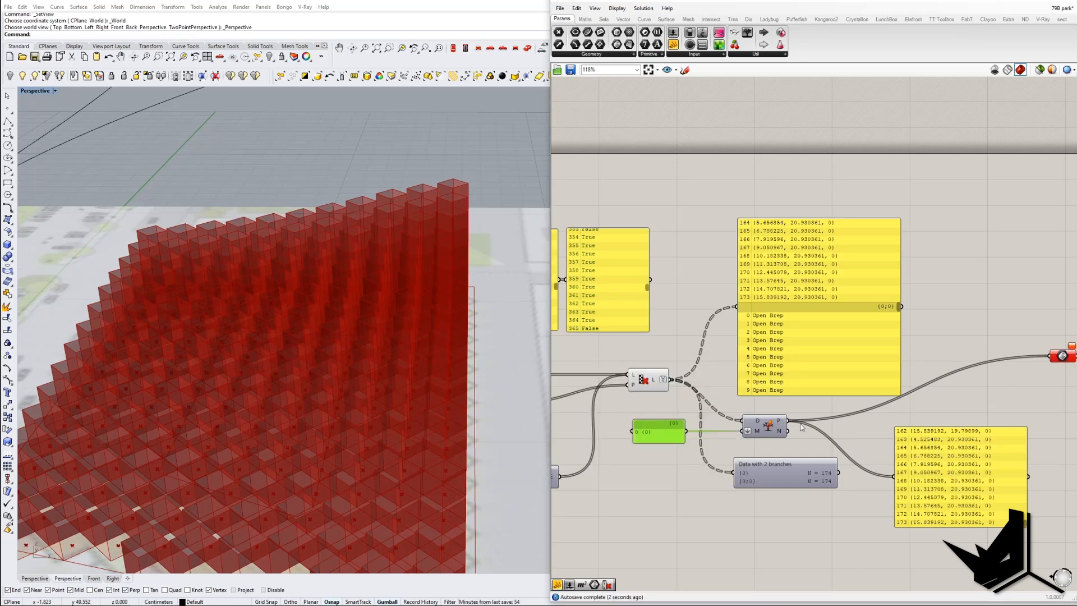
mouse_move(1026, 526)
left_mouse_down()
mouse_move(1025, 442)
mouse_move(1031, 545)
left_mouse_up()
Set Split Tree's mask panel to {0;0} to extract the extruded breps
double_click(652, 432)
left_click(602, 388)
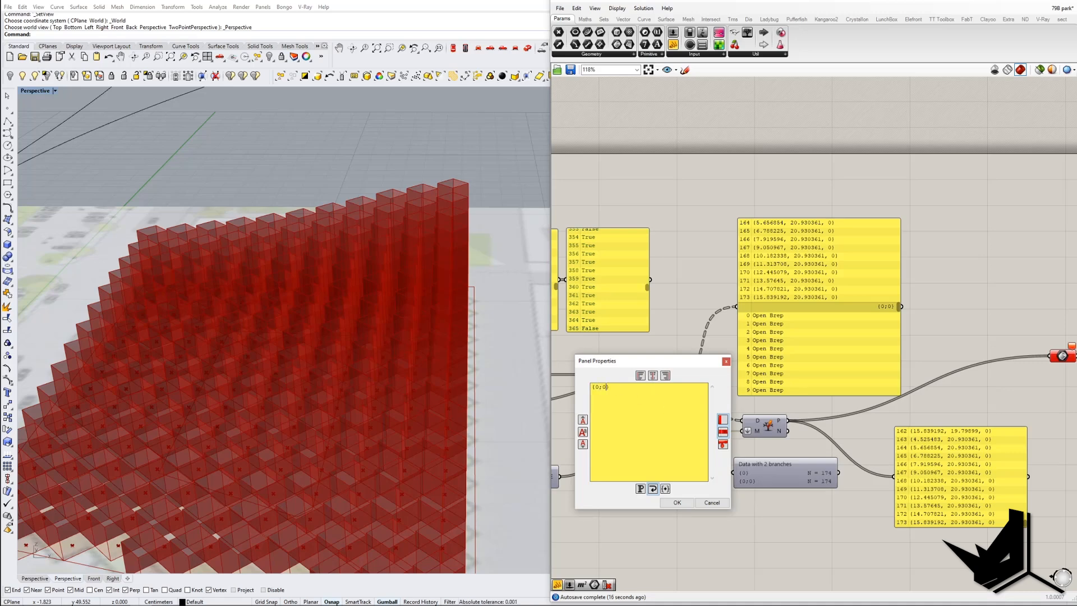
left_click(677, 503)
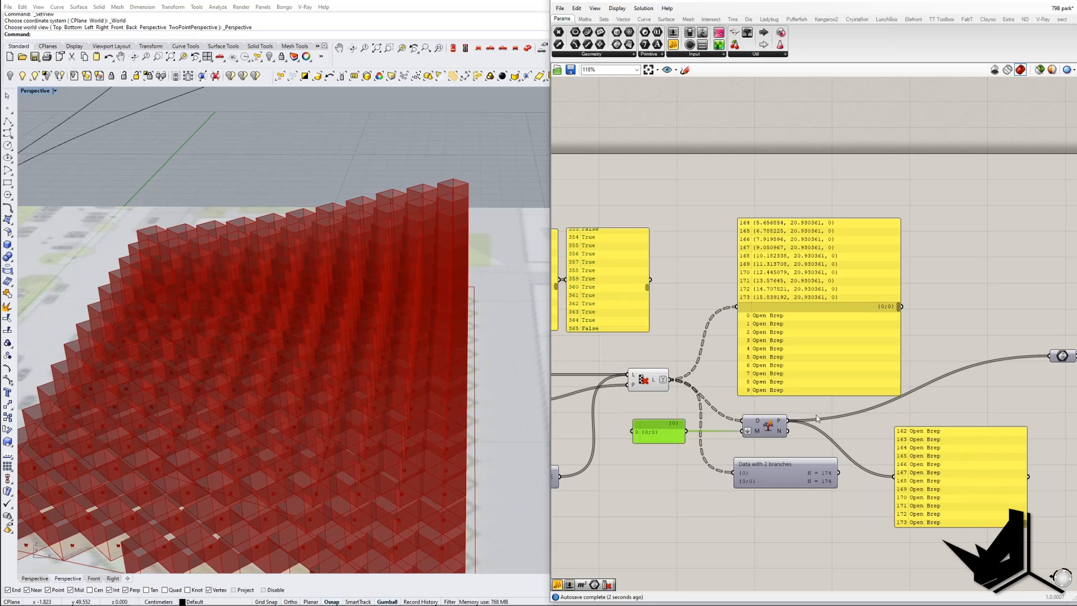
Turn on the preview of the geometry parameter that receives Split Tree's positive output
right_click_drag(805, 418, 703, 423)
right_click_drag(793, 380, 784, 441)
scroll(889, 409, "down", 1)
scroll(759, 418, "up", 2)
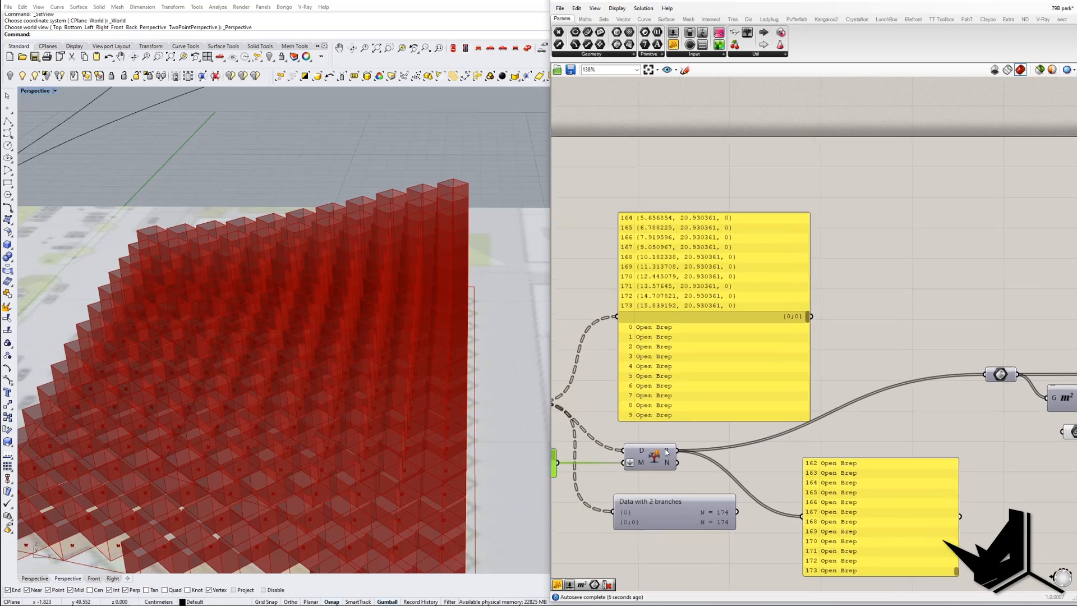
right_click_drag(1001, 375, 811, 369)
left_click(811, 369)
right_click(810, 368)
left_click(825, 385)
Hide the preview of the Cull Pattern component before Split Tree
right_click_drag(744, 356, 1039, 311)
left_click(614, 350)
right_click(617, 352)
left_click(642, 370)
Examine the extruded blocks and the Area, Point In Curve, Smaller Than and Cull Pattern chain that filters them
scroll(358, 403, "down", 6)
right_click_drag(363, 395, 351, 374)
right_click_drag(1054, 373, 839, 369)
right_click_drag(930, 366, 700, 368)
scroll(853, 426, "down", 5)
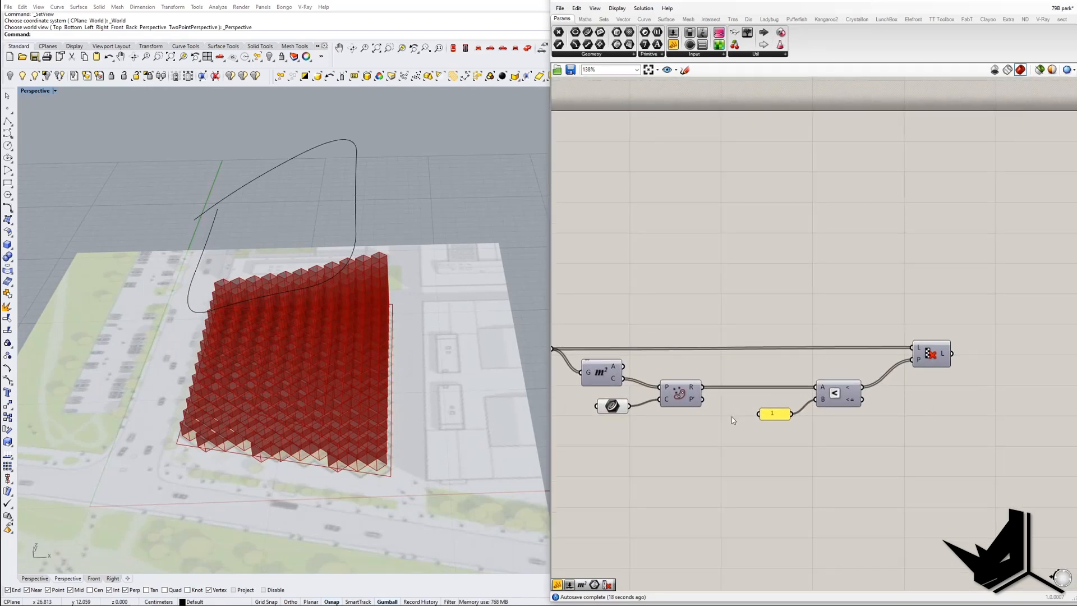
Turn on the preview of the Area component that computes the extruded blocks' centroids for the courtyard test
scroll(754, 451, "up", 3)
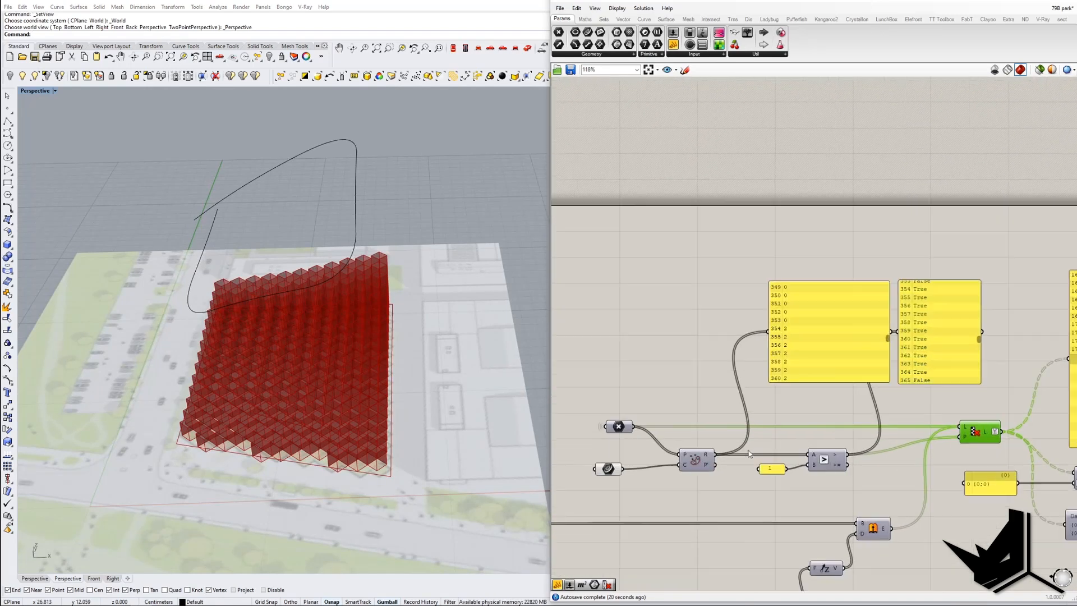
right_click_drag(974, 416, 639, 386)
right_click_drag(971, 396, 674, 387)
right_click_drag(930, 383, 763, 360)
scroll(623, 352, "up", 1)
left_click(682, 377)
right_click(681, 377)
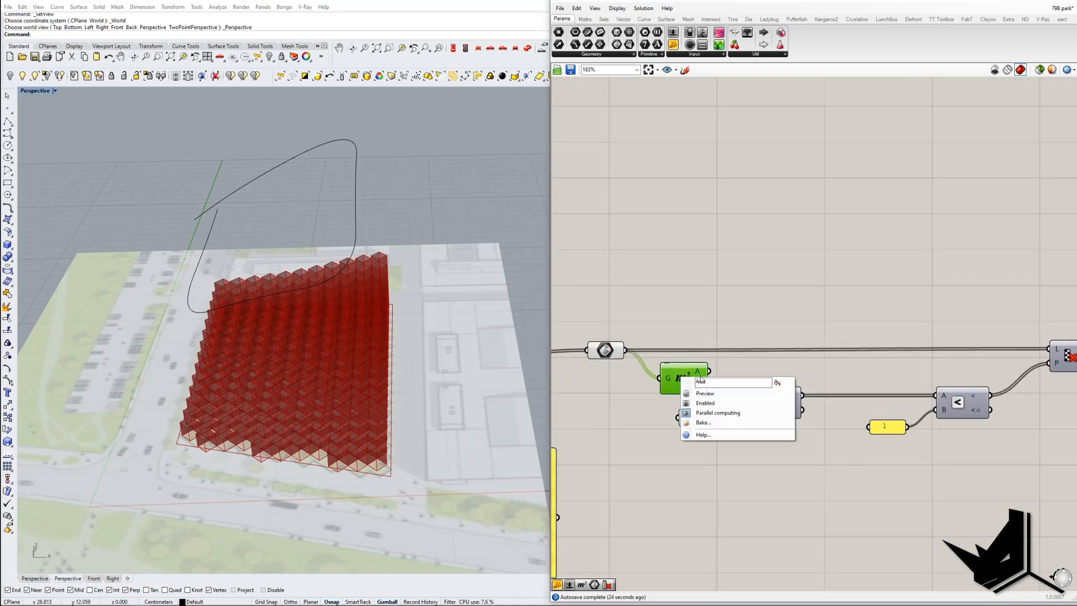
left_click(711, 395)
Turn on the preview of the courtyard Point In Curve component and select its curve parameter to highlight the courtyard outline
right_click_drag(308, 328, 330, 335)
right_click_drag(809, 379, 778, 371)
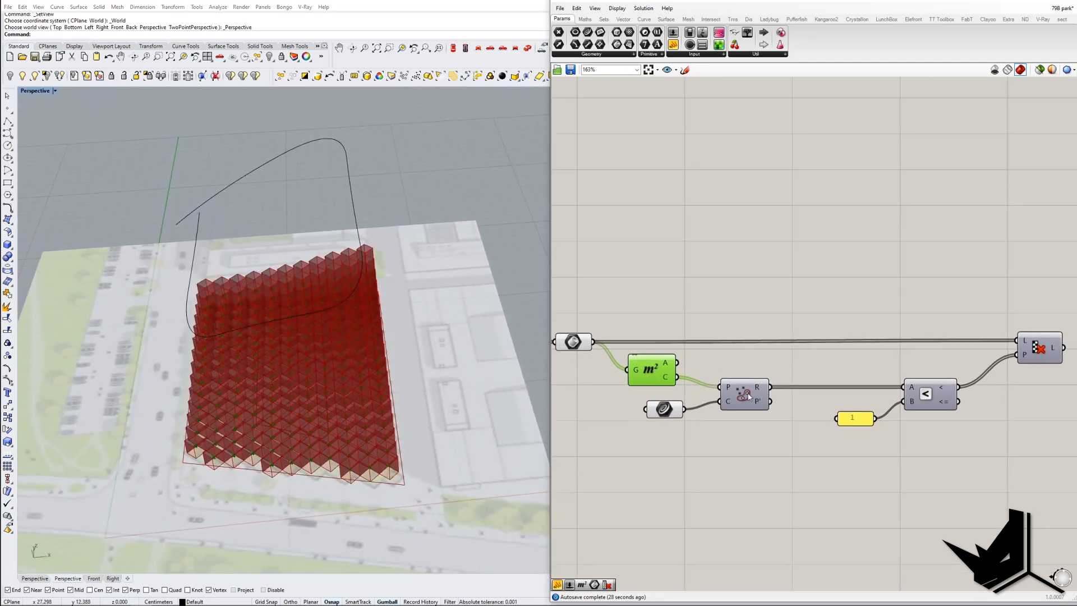
right_click(749, 396)
left_click(777, 414)
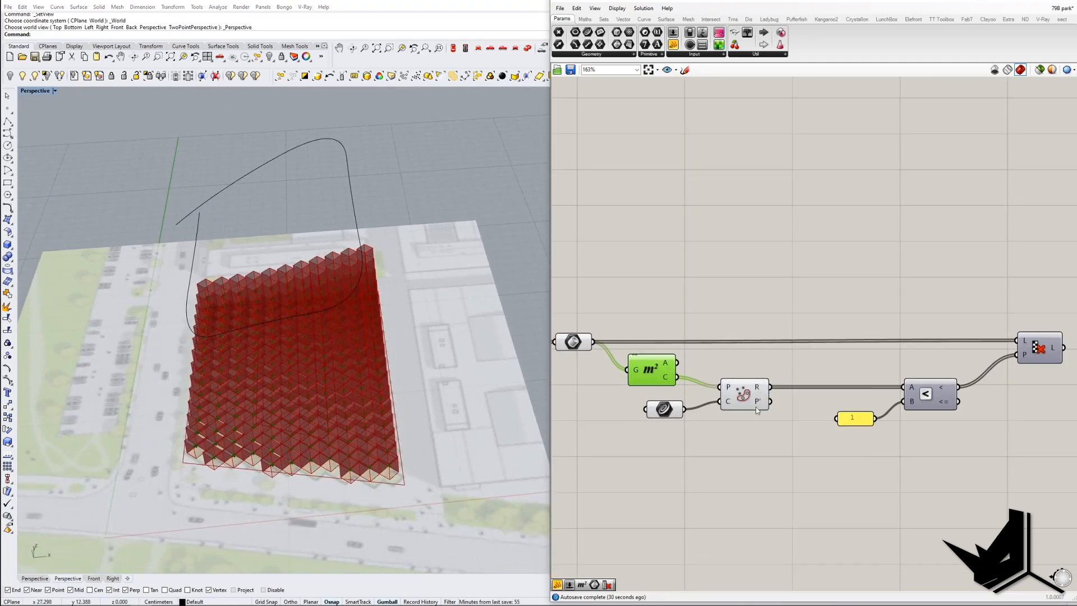
left_click(657, 408)
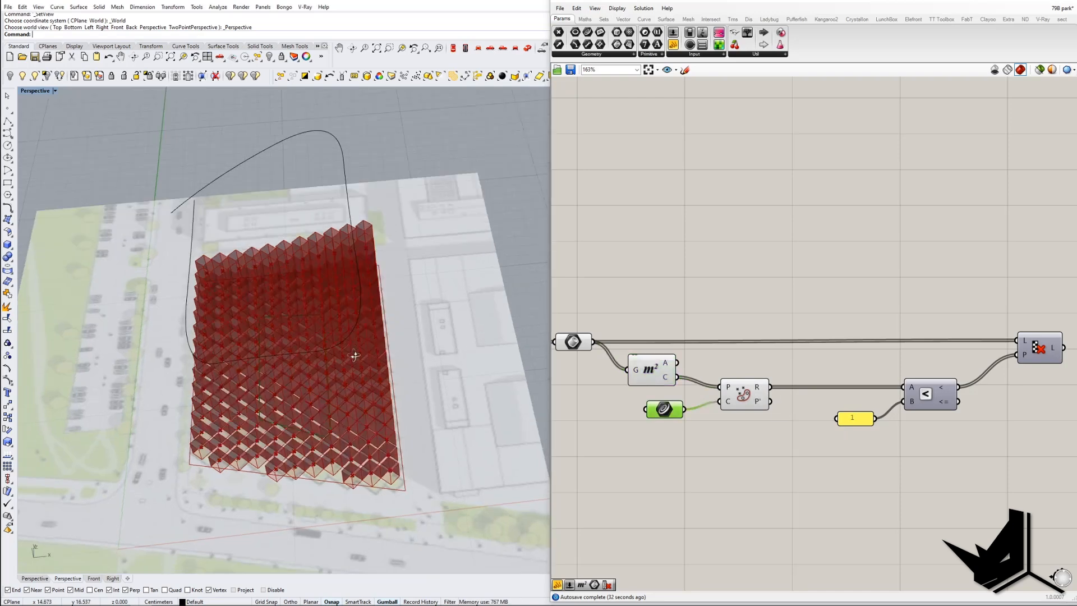
right_click_drag(806, 391, 783, 405)
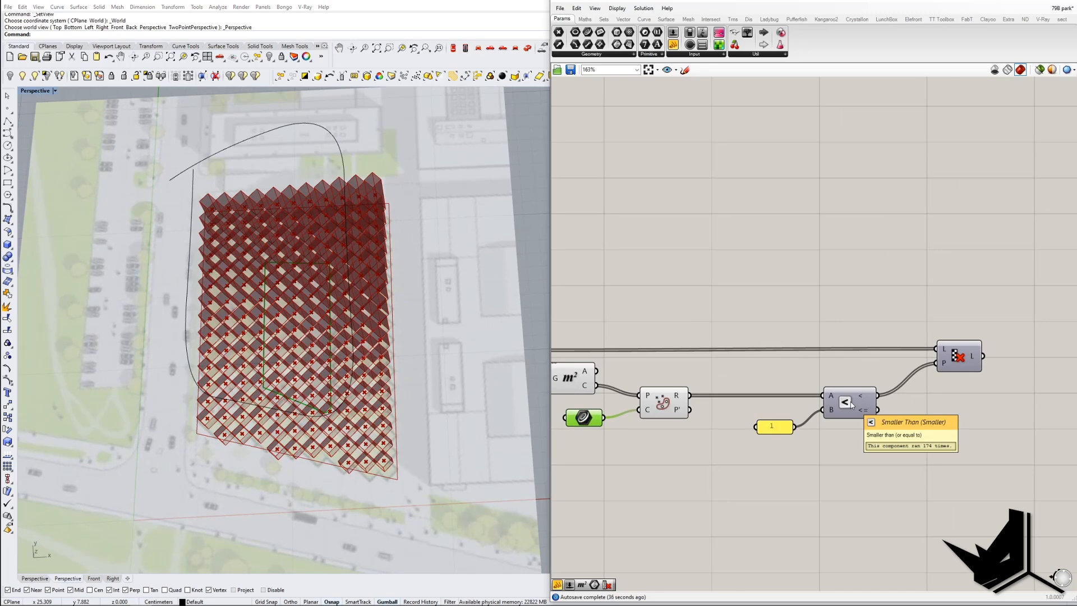
Turn on the preview of the final Cull Pattern component and hide the preview of the Brep parameter feeding it
left_click(956, 362)
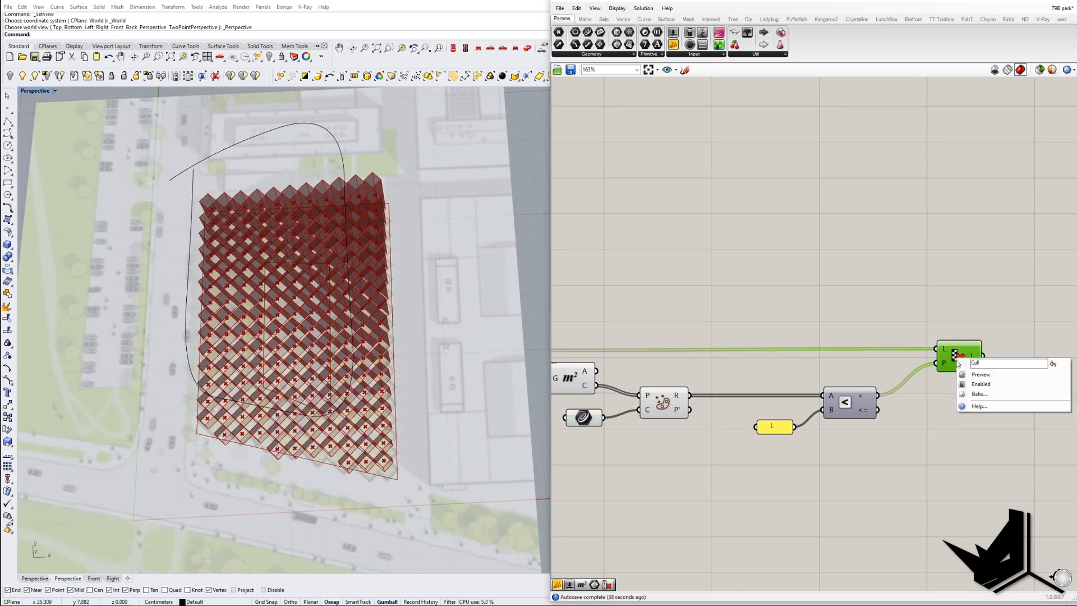
right_click_drag(572, 380, 692, 380)
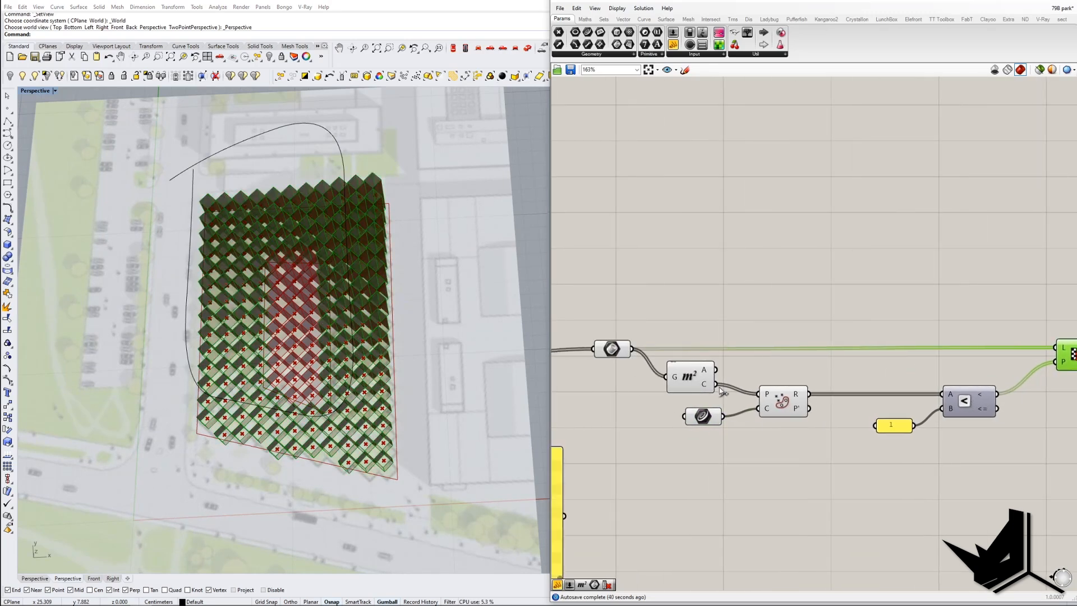
left_click(612, 349)
right_click(614, 350)
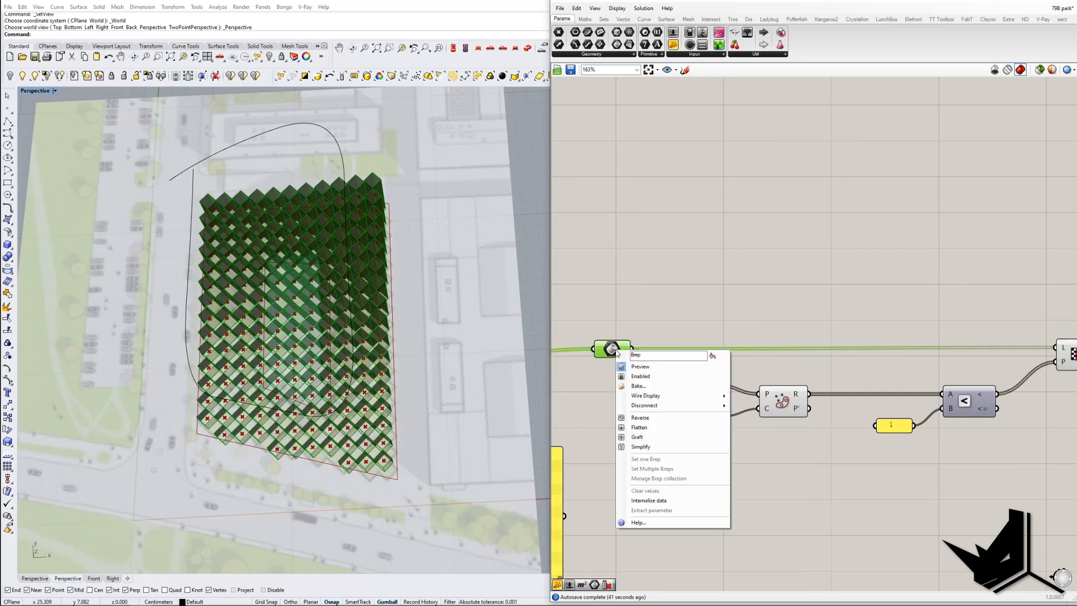
left_click(662, 375)
right_click_drag(406, 365, 400, 293)
Check the building's raised corner and courtyard in the reference image 7.jpg in Photos, and return to the model
mouse_move(164, 605)
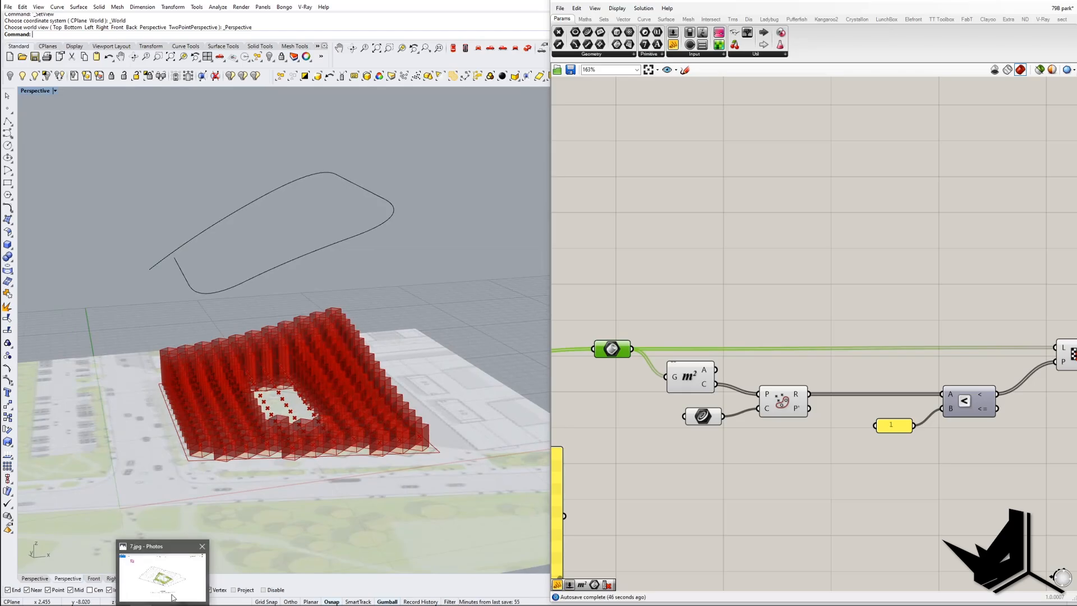
left_click(175, 586)
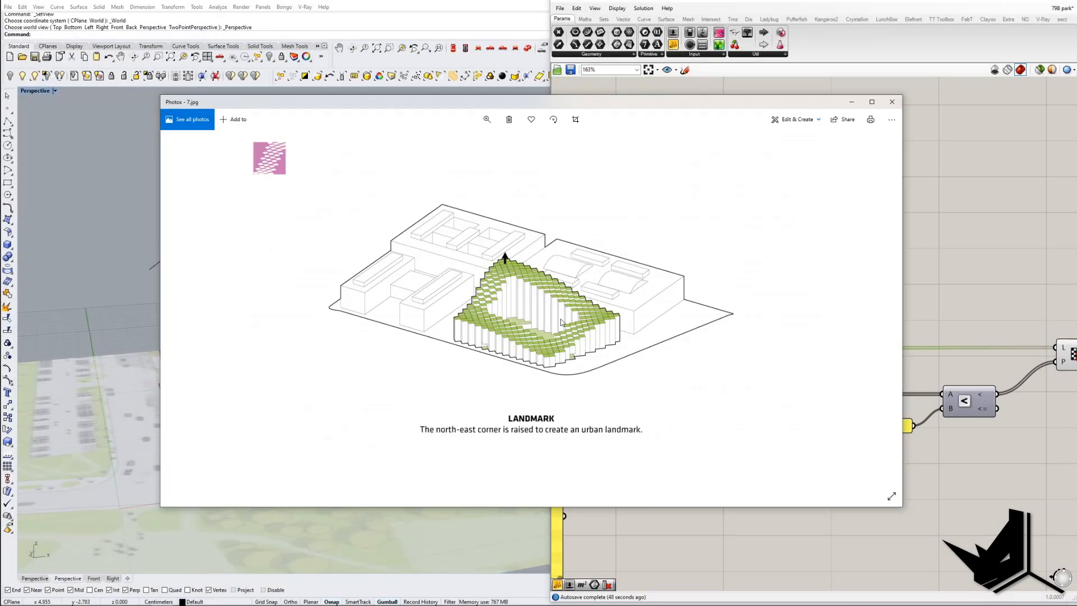
left_click(850, 103)
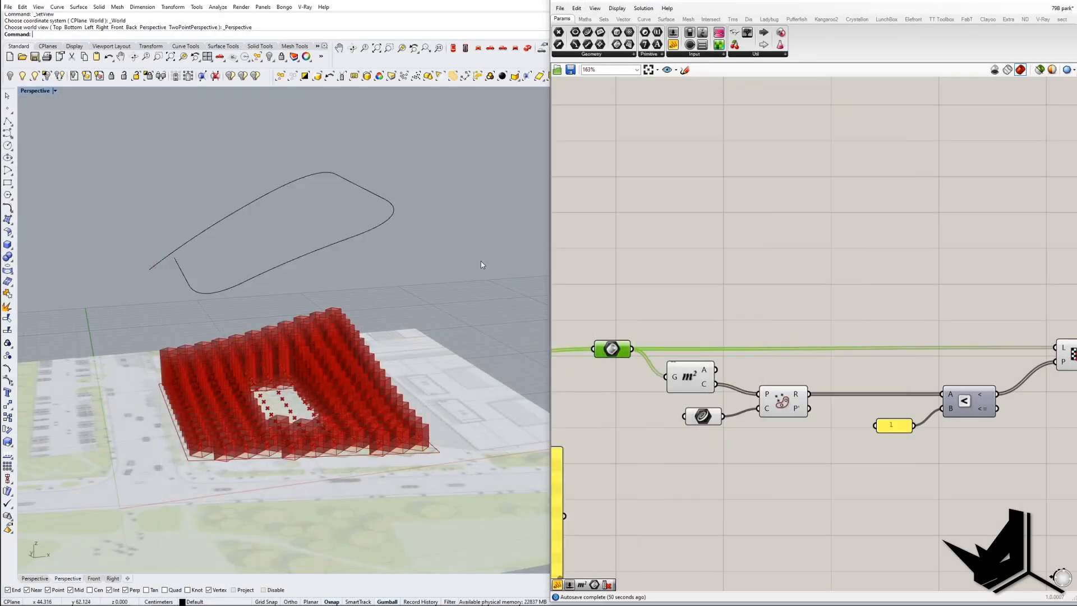
Set the slider that multiplies the extrusion heights to 0.5
right_click_drag(386, 350, 397, 369)
scroll(716, 415, "down", 5)
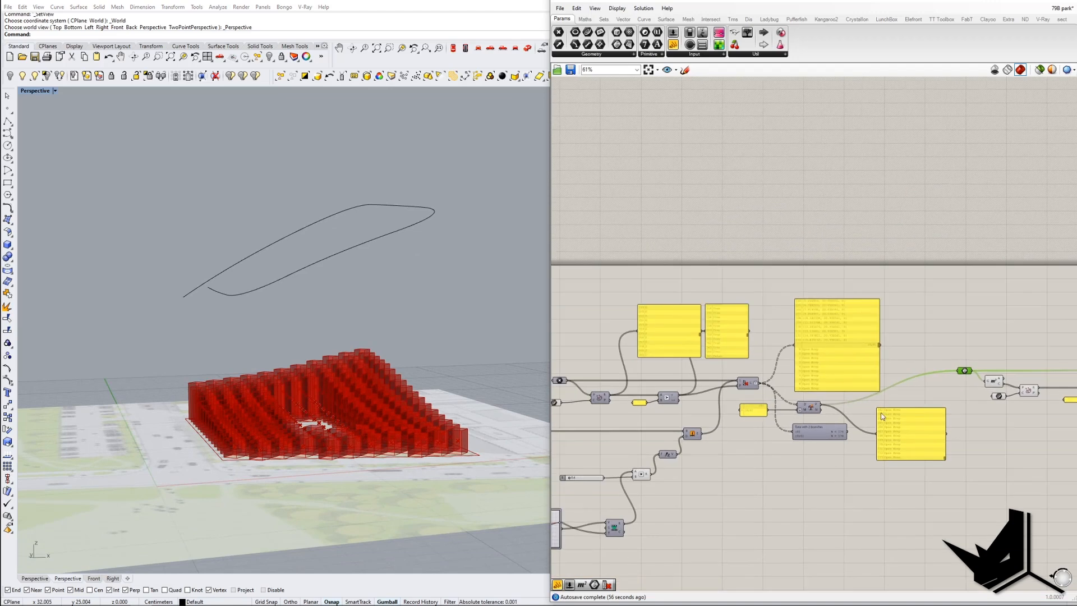
scroll(779, 449, "up", 5)
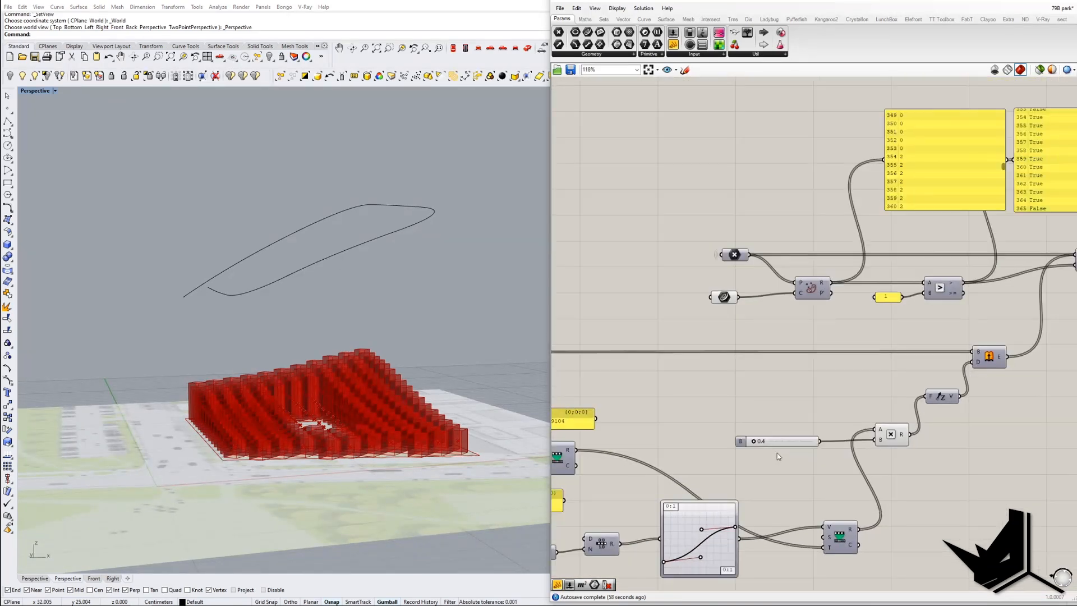
double_click(759, 443)
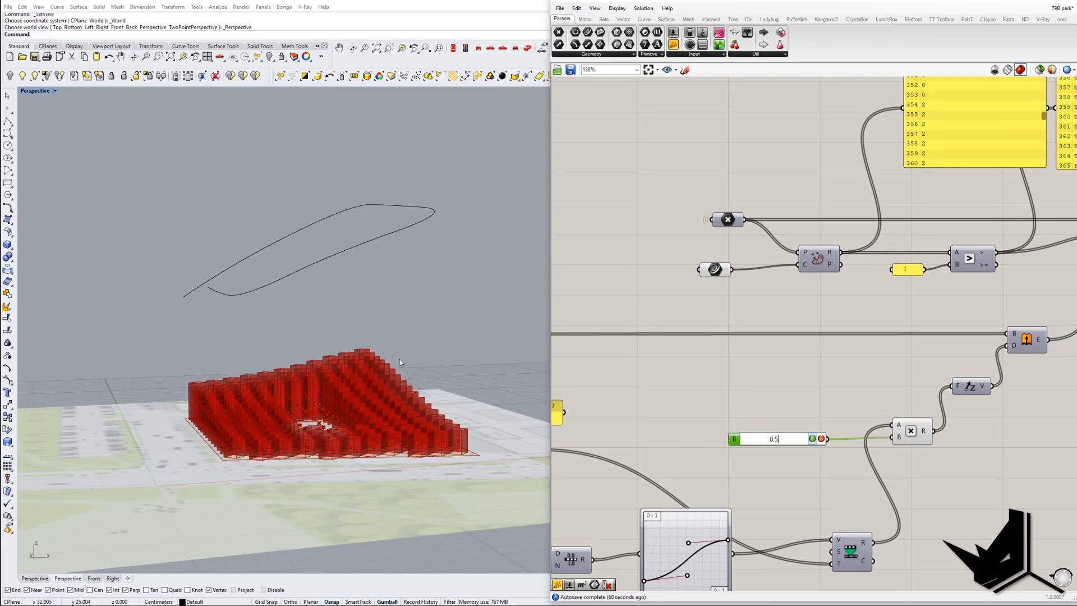
key("Return")
Select the attractor curve and lower its far corner control point slightly in the vertical direction
mouse_move(378, 378)
right_mouse_down()
mouse_move(308, 389)
mouse_move(372, 403)
mouse_move(396, 392)
mouse_move(387, 393)
right_mouse_up()
left_click(289, 214)
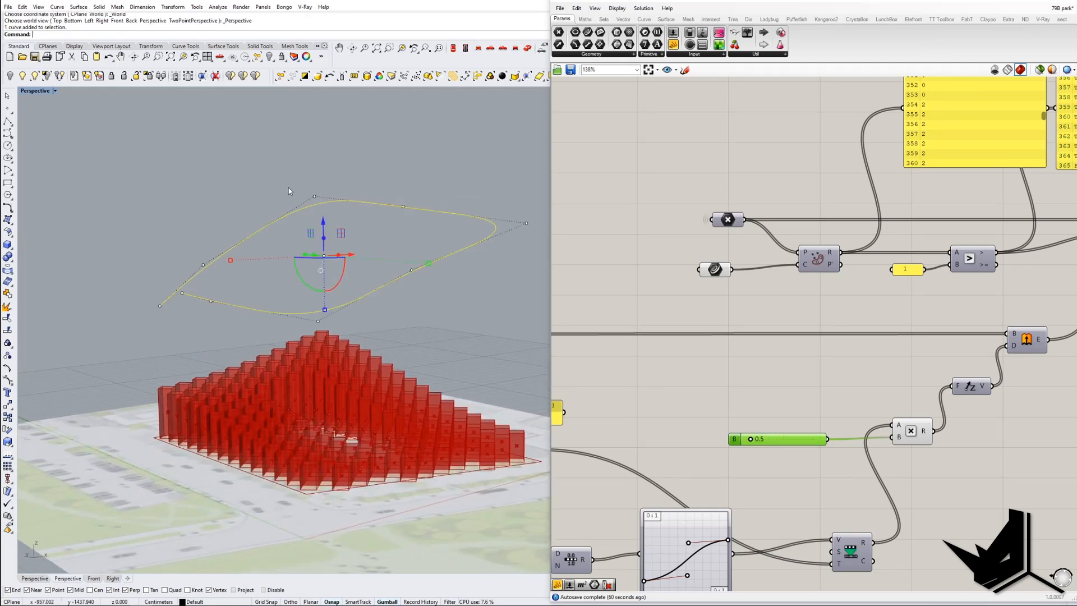
left_click(315, 195)
left_click_drag(314, 172, 314, 183)
Try to lower the two attractor curve control points above the building's tallest end
right_click_drag(392, 378, 361, 375)
left_click(358, 163)
left_click_drag(367, 171, 436, 217)
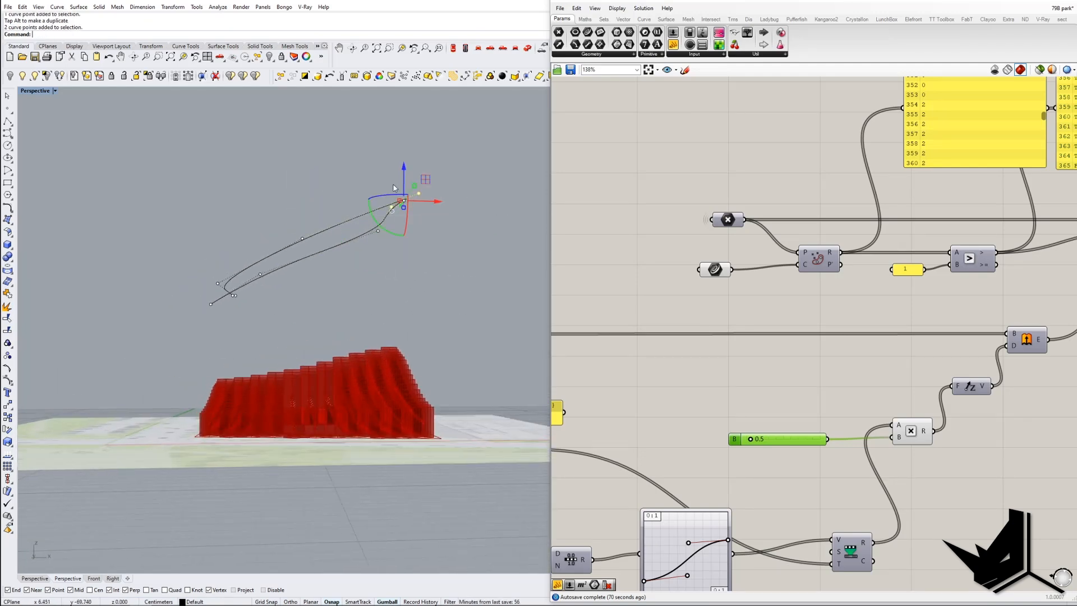
left_click_drag(403, 168, 404, 187)
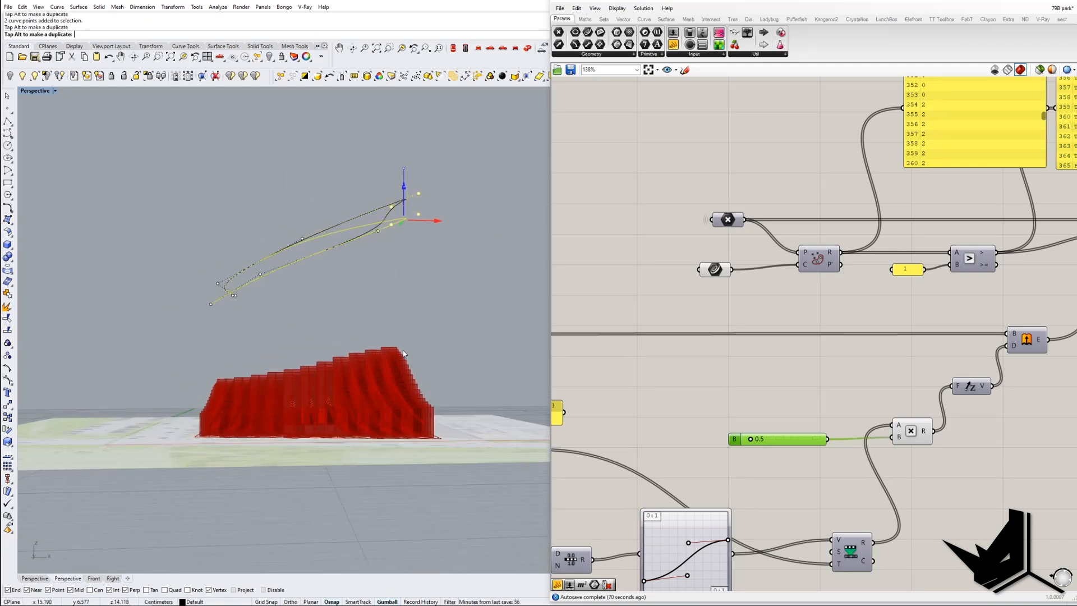
right_click_drag(365, 375, 418, 369)
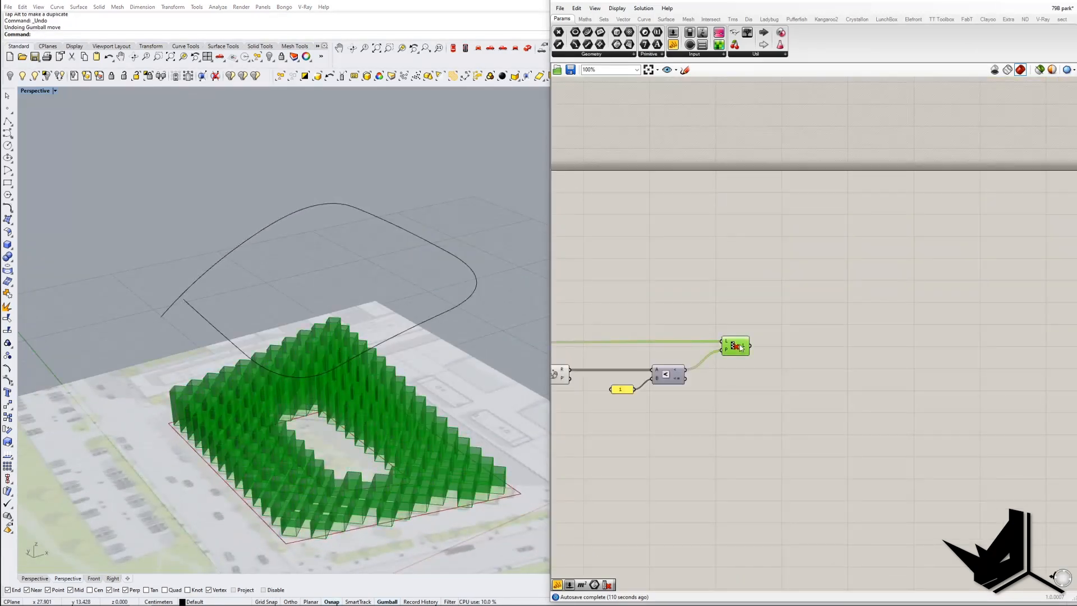
Add a Cap Holes component fed by the final Cull Pattern's list output and hide the Cull Pattern's preview
right_click_drag(807, 374, 754, 391)
scroll(755, 391, "up", 3)
double_click(747, 365)
type("cap")
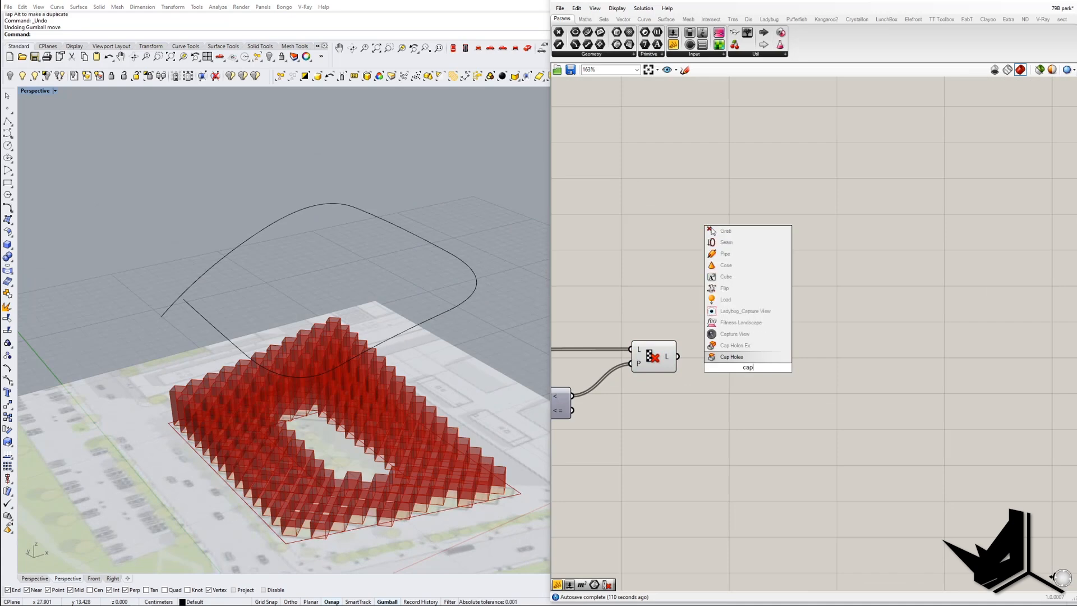
key("Return")
left_click_drag(678, 356, 745, 357)
left_click(670, 359)
key("ctrl+q")
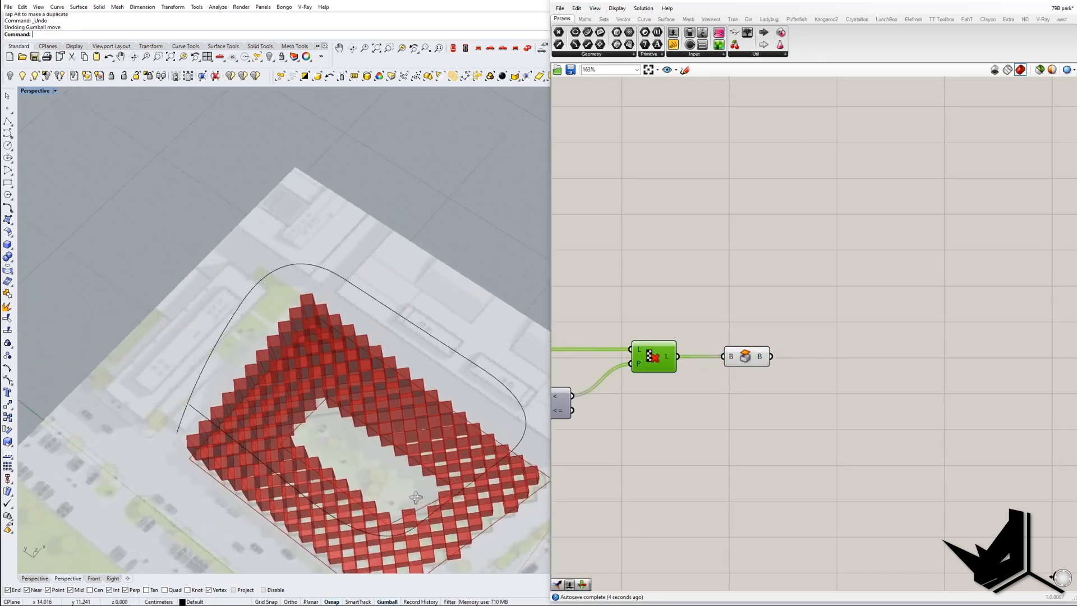
Examine the capped blocks around the courtyard from several angles and the overall layout of the definition
right_click_drag(337, 443, 304, 465)
scroll(368, 418, "down", 3)
scroll(309, 392, "up", 4)
right_click_drag(309, 392, 421, 432)
right_click_drag(317, 448, 285, 357)
scroll(401, 381, "up", 4)
right_click_drag(405, 377, 359, 387)
scroll(409, 368, "down", 6)
scroll(287, 490, "up", 6)
scroll(356, 470, "down", 3)
right_click_drag(355, 470, 382, 394)
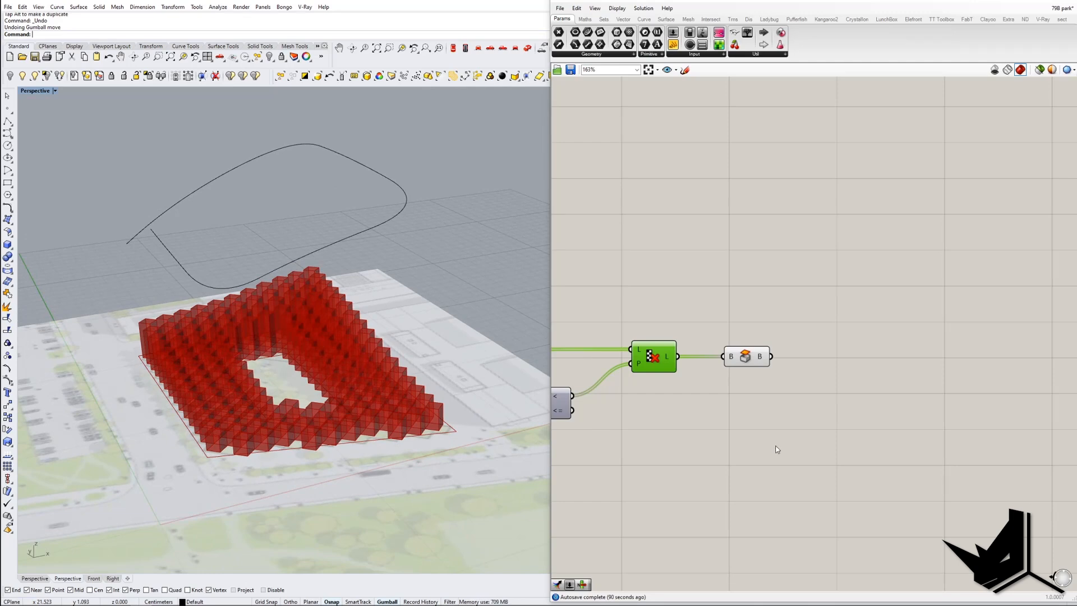
scroll(777, 446, "down", 10)
right_click_drag(772, 444, 920, 418)
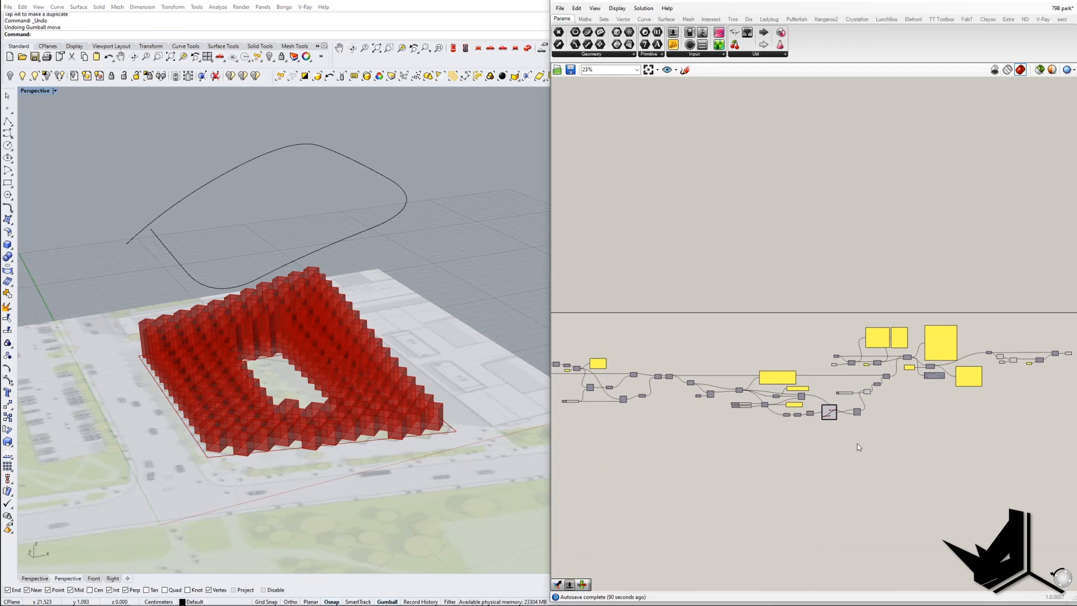
right_click_drag(856, 444, 864, 437)
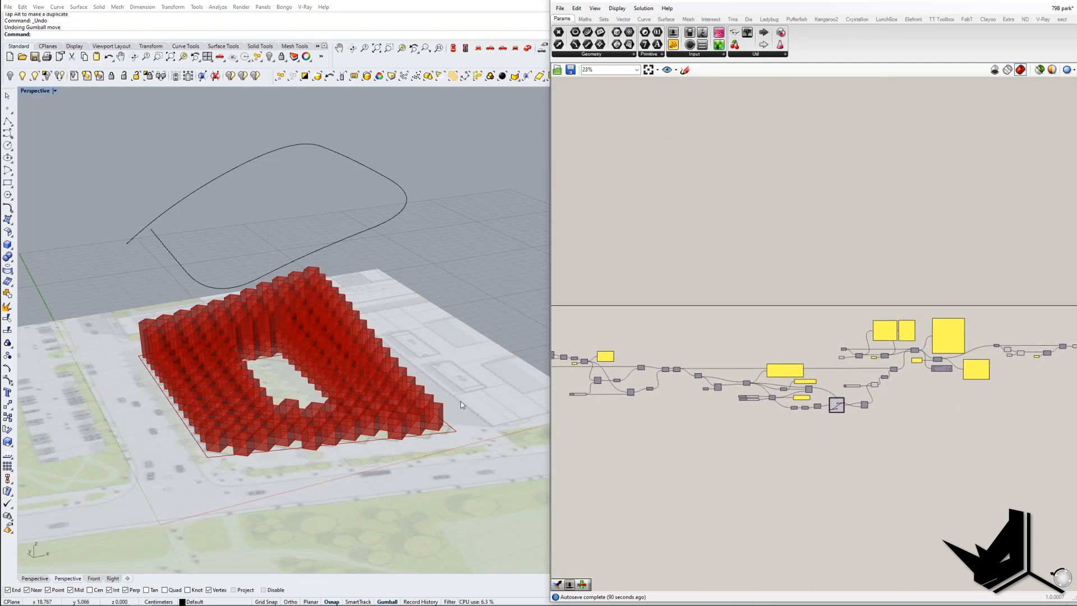